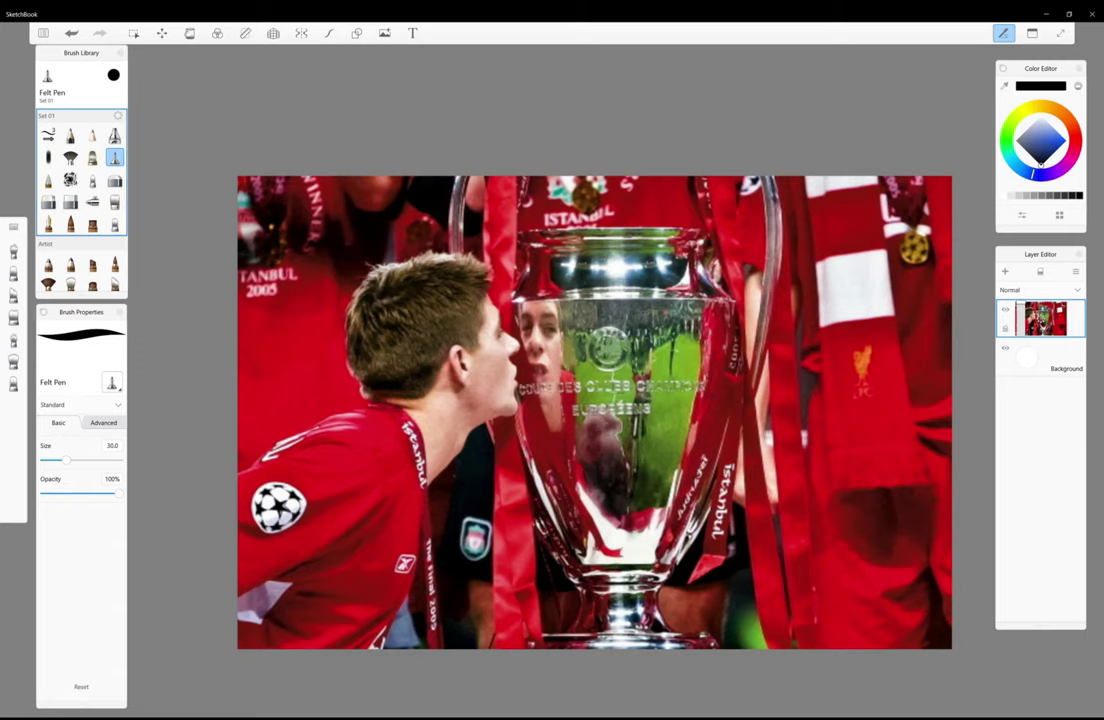
# - Create a blank line-art layer above the reference football photo with Ctrl+Shift+N
pyautogui.hotkey('ctrl', 'shift', 'n')
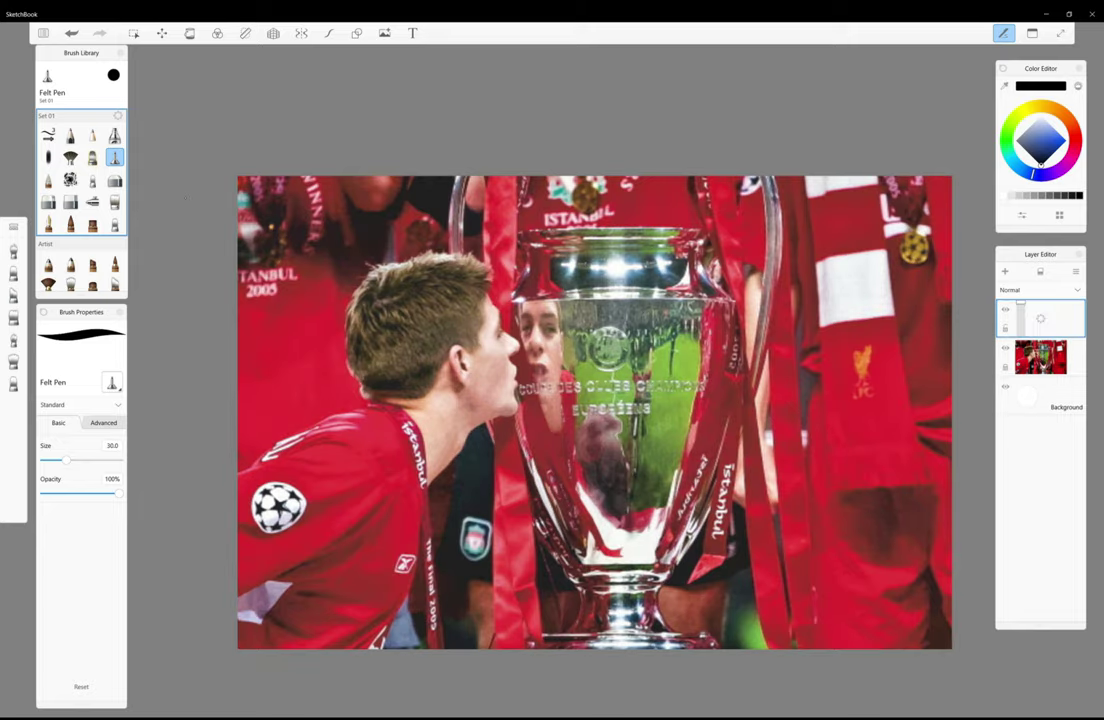
# - Zoom in and trace the hair outline down toward the ear, undoing two misplaced strokes
pyautogui.scroll(5, 351, 325)
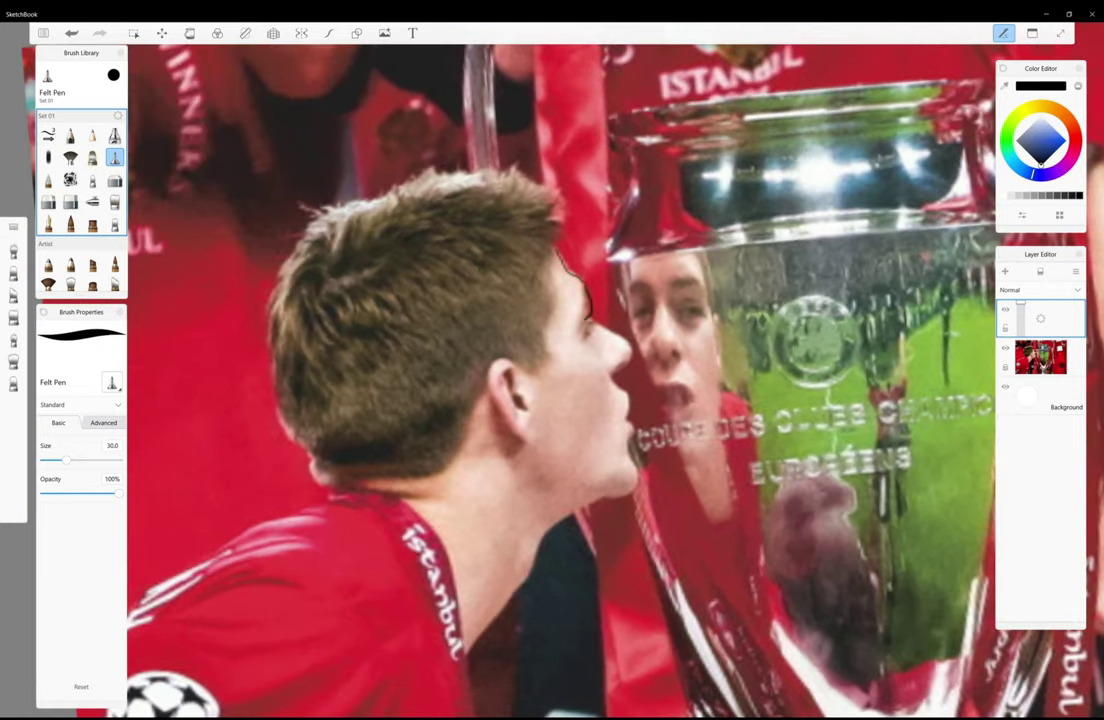
pyautogui.moveTo(580, 290); pyautogui.dragTo(581, 330)
pyautogui.hotkey('ctrl', 'z')
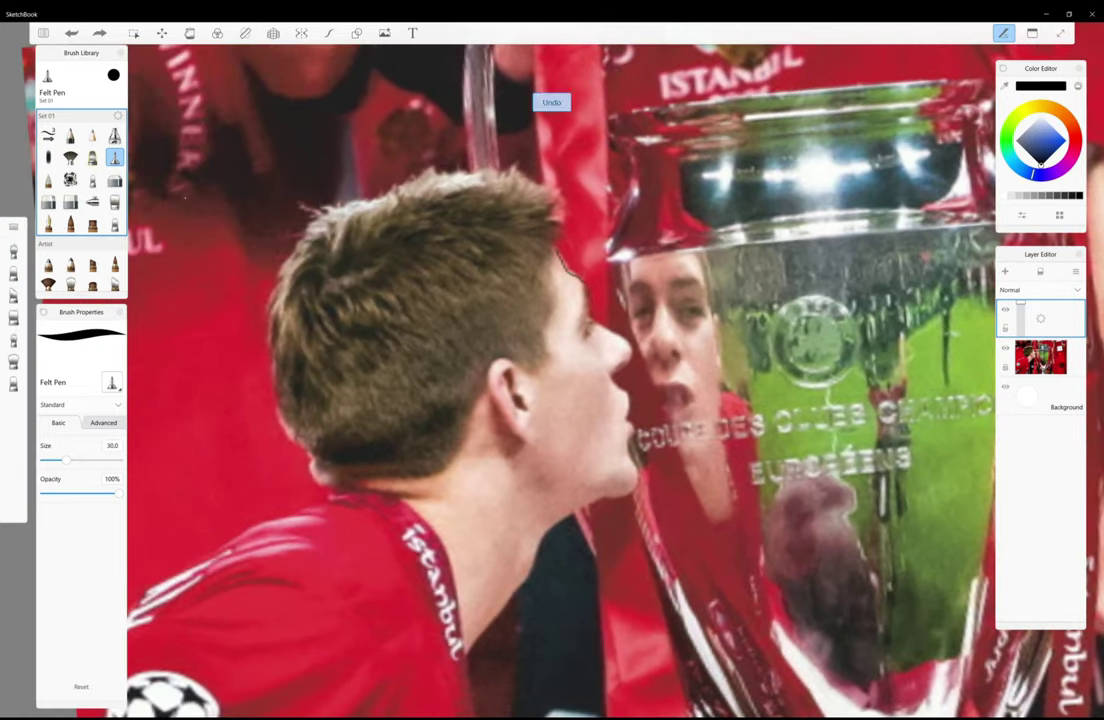
pyautogui.moveTo(560, 250)
pyautogui.mouseDown()
pyautogui.moveTo(626, 335)
pyautogui.moveTo(634, 482)
pyautogui.mouseUp()
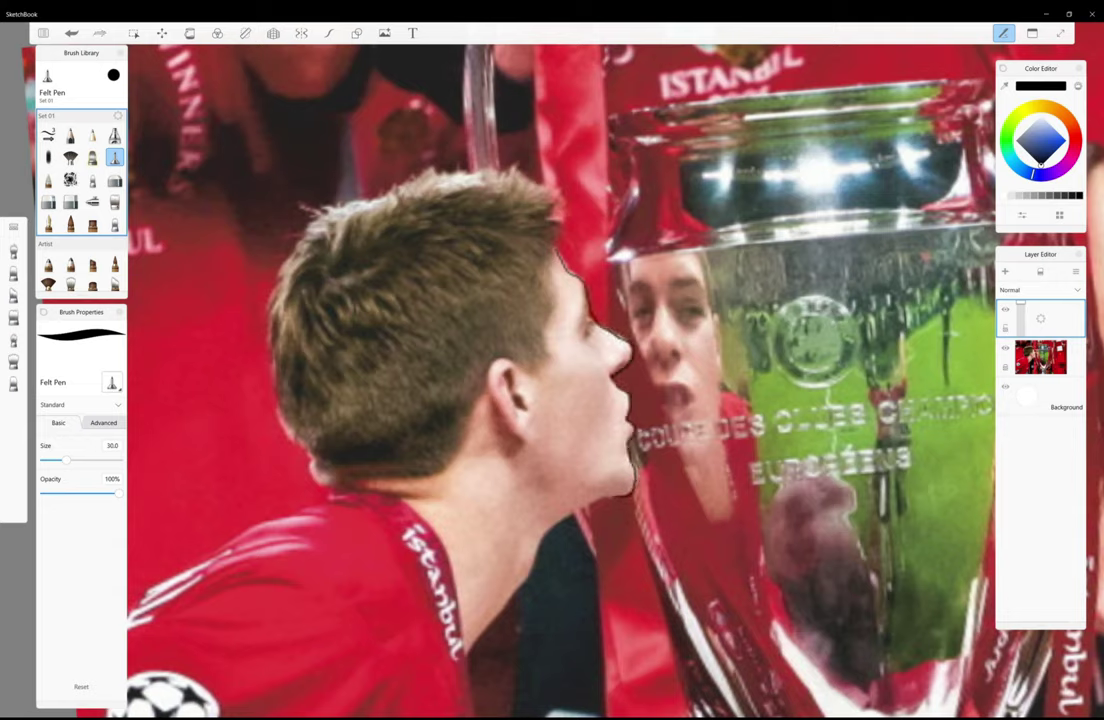
pyautogui.hotkey('ctrl', 'z')
pyautogui.moveTo(511, 275); pyautogui.dragTo(544, 361)
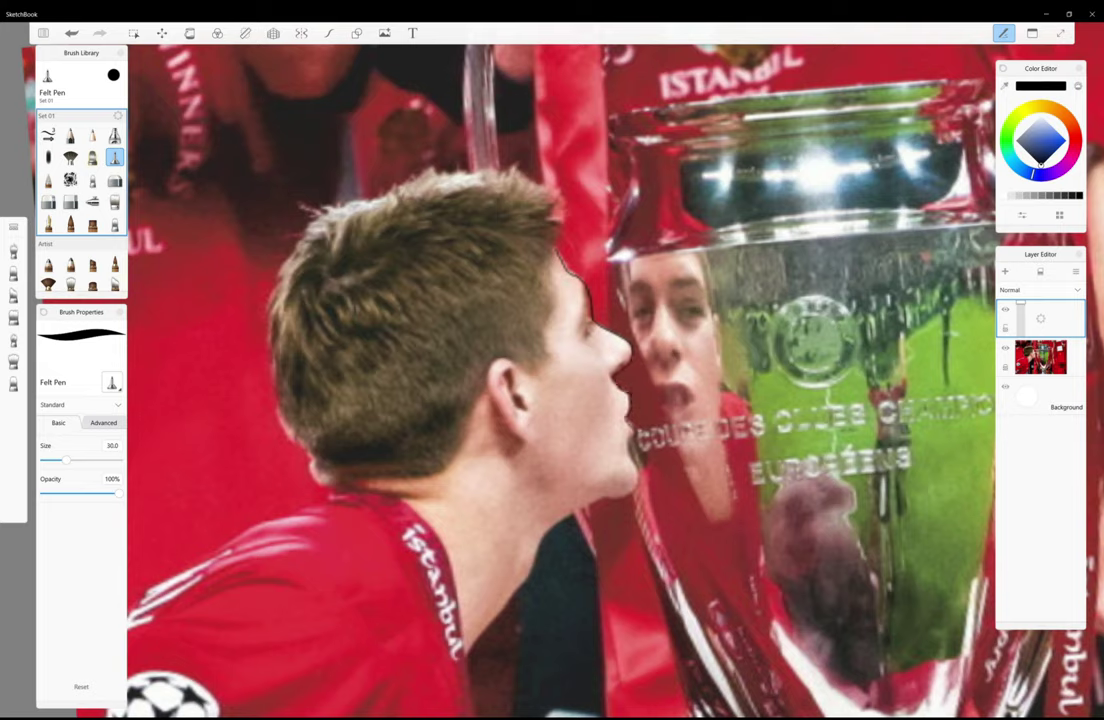
# - Trace the face profile over nose, lips and chin, plus the hairline behind the ear and the neck
pyautogui.moveTo(628, 345)
pyautogui.mouseDown()
pyautogui.moveTo(634, 492)
pyautogui.moveTo(466, 652)
pyautogui.mouseUp()
pyautogui.moveTo(548, 250)
pyautogui.mouseDown()
pyautogui.moveTo(547, 350)
pyautogui.moveTo(500, 362)
pyautogui.moveTo(524, 361)
pyautogui.moveTo(507, 456)
pyautogui.moveTo(440, 470)
pyautogui.mouseUp()
pyautogui.moveTo(332, 483); pyautogui.dragTo(313, 463)
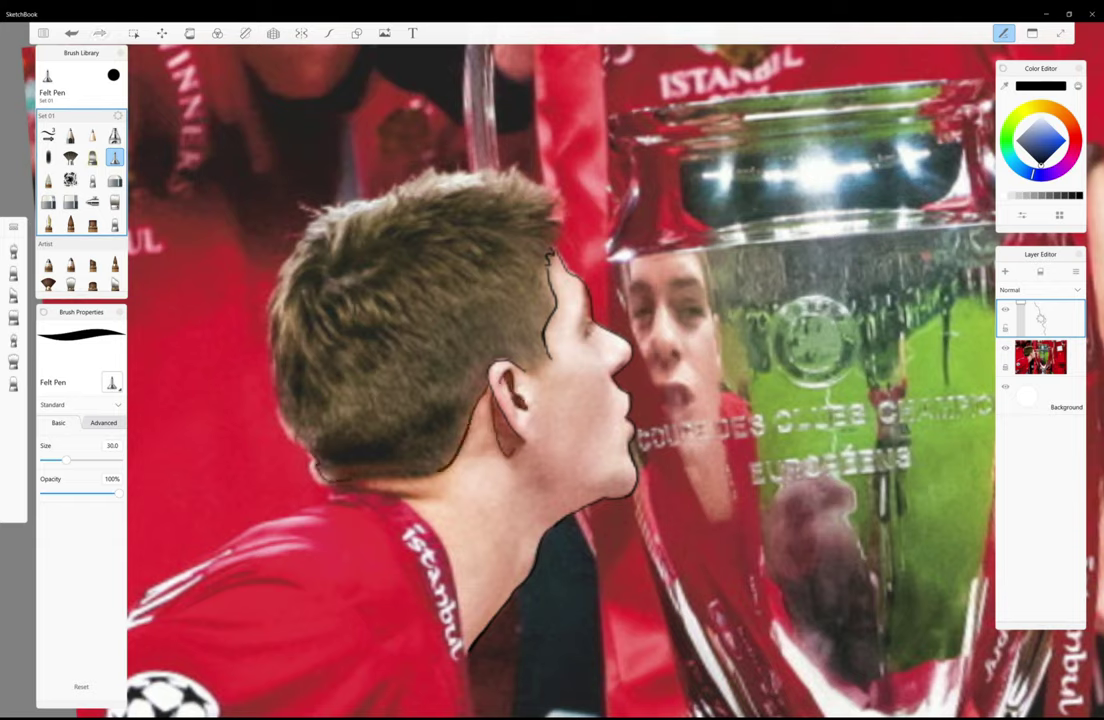
pyautogui.moveTo(556, 246)
pyautogui.mouseDown()
pyautogui.moveTo(553, 205)
pyautogui.moveTo(526, 180)
pyautogui.moveTo(458, 169)
pyautogui.moveTo(302, 212)
pyautogui.moveTo(274, 258)
pyautogui.moveTo(267, 300)
pyautogui.moveTo(290, 435)
pyautogui.mouseUp()
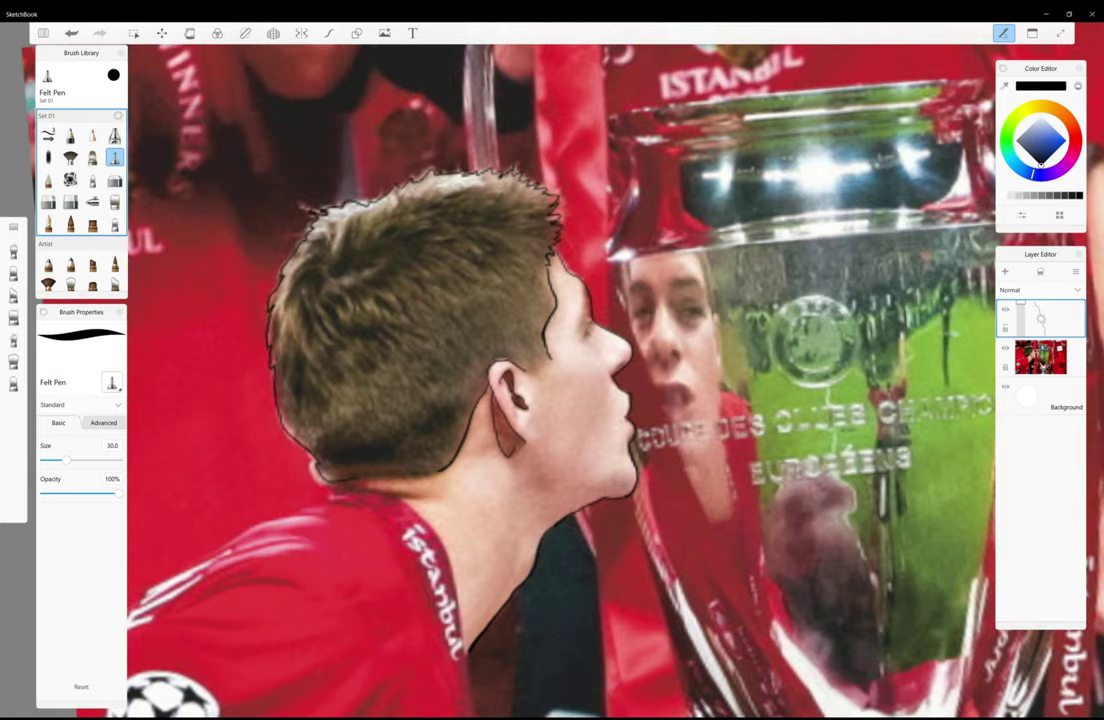
pyautogui.moveTo(343, 485); pyautogui.dragTo(414, 500)
# - Outline the side of the neck and both edges of the Istanbul stripe
pyautogui.moveTo(550, 400); pyautogui.dragTo(640, 300)
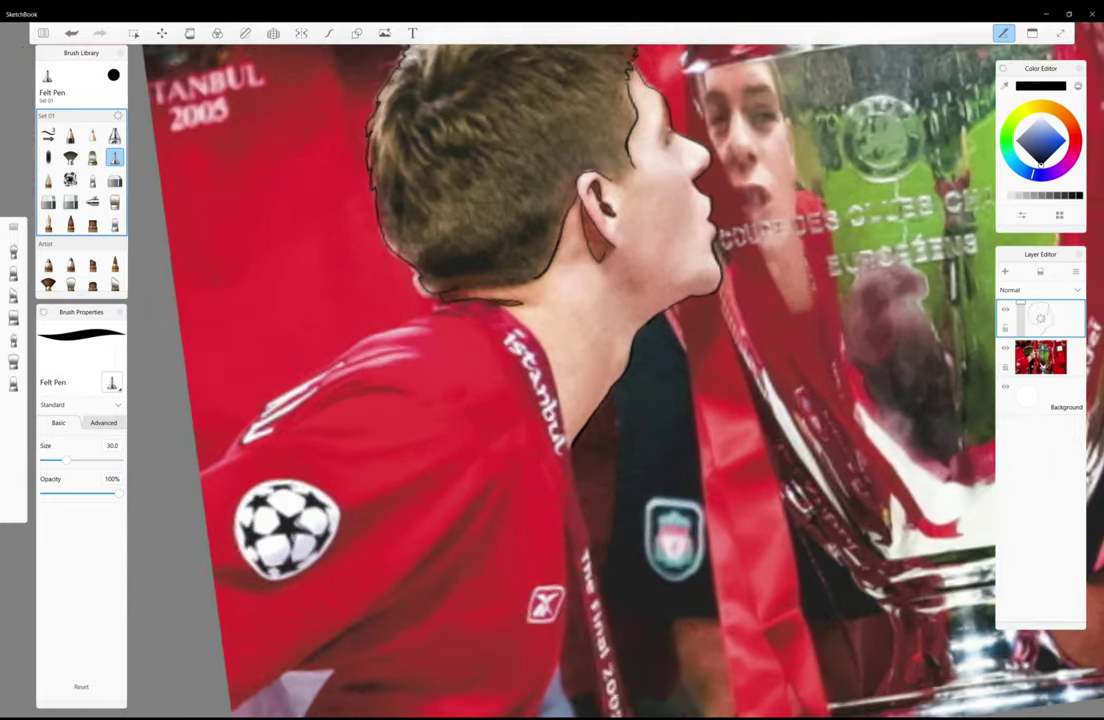
pyautogui.moveTo(430, 263)
pyautogui.mouseDown()
pyautogui.moveTo(466, 295)
pyautogui.moveTo(490, 360)
pyautogui.mouseUp()
pyautogui.hotkey('ctrl', 'z')
pyautogui.moveTo(427, 263)
pyautogui.mouseDown()
pyautogui.moveTo(472, 308)
pyautogui.moveTo(490, 390)
pyautogui.mouseUp()
pyautogui.moveTo(565, 445); pyautogui.dragTo(625, 712)
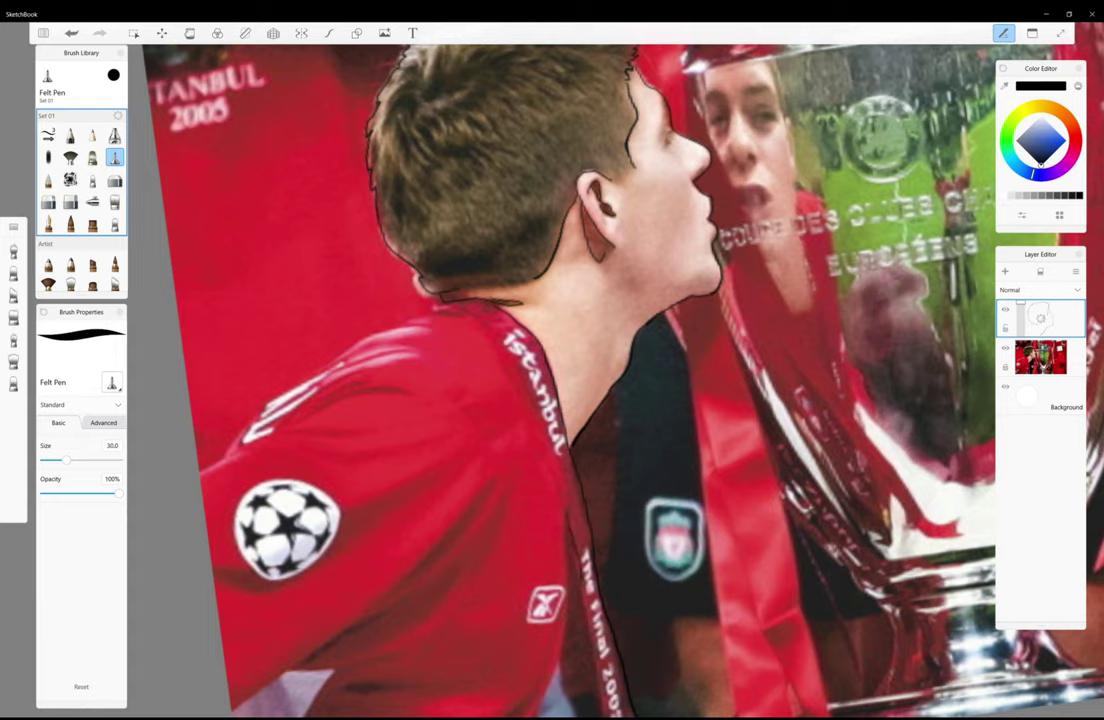
pyautogui.moveTo(562, 448); pyautogui.dragTo(596, 700)
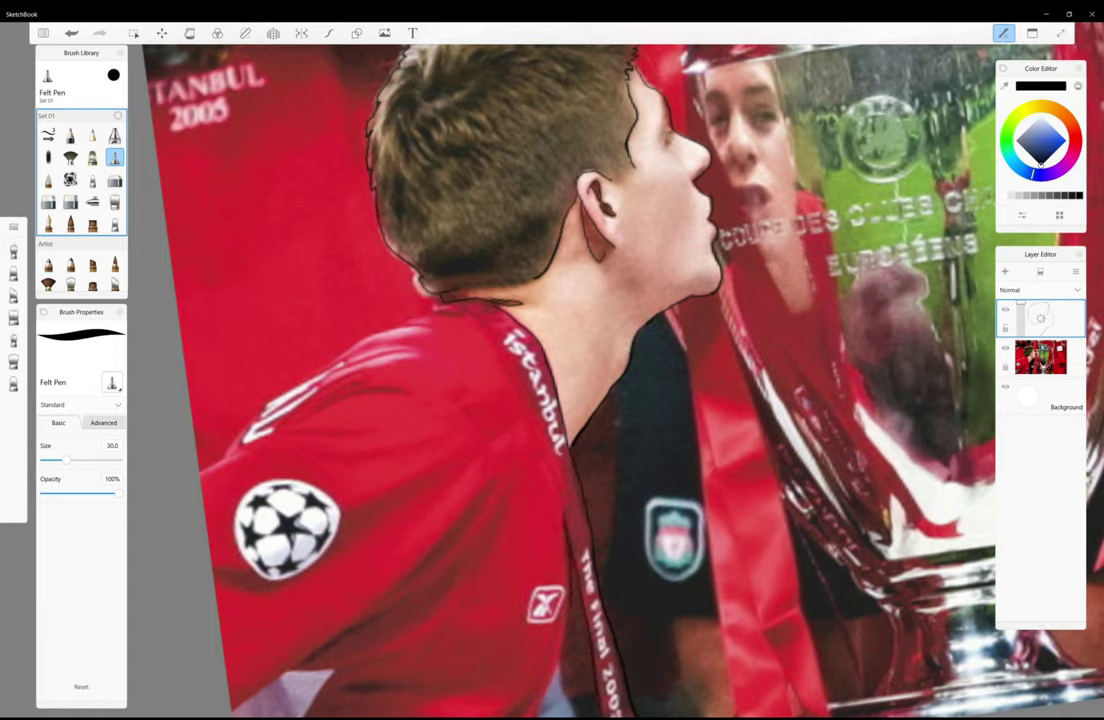
pyautogui.moveTo(550, 656); pyautogui.dragTo(561, 709)
# - Ink the lower hair edge, the shoulder outline, a sleeve fold and the sleeve's left edge
pyautogui.moveTo(372, 263)
pyautogui.mouseDown()
pyautogui.moveTo(418, 277)
pyautogui.moveTo(439, 300)
pyautogui.moveTo(394, 298)
pyautogui.moveTo(362, 331)
pyautogui.mouseUp()
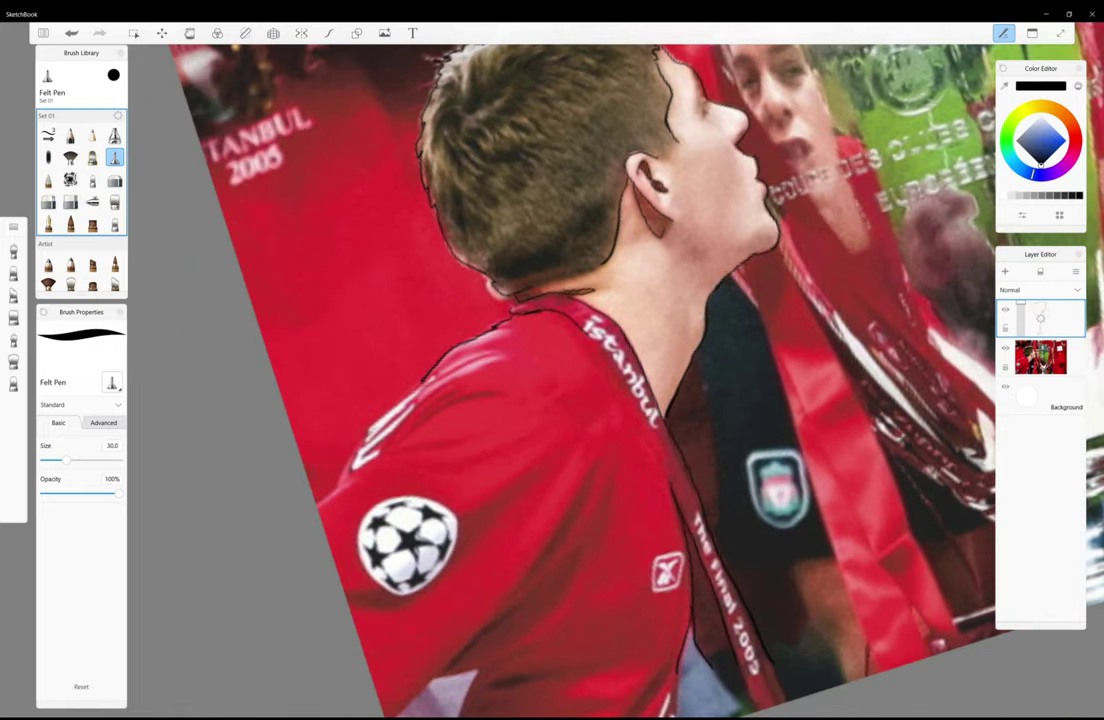
pyautogui.moveTo(422, 378); pyautogui.dragTo(325, 495)
pyautogui.moveTo(560, 451); pyautogui.dragTo(320, 525)
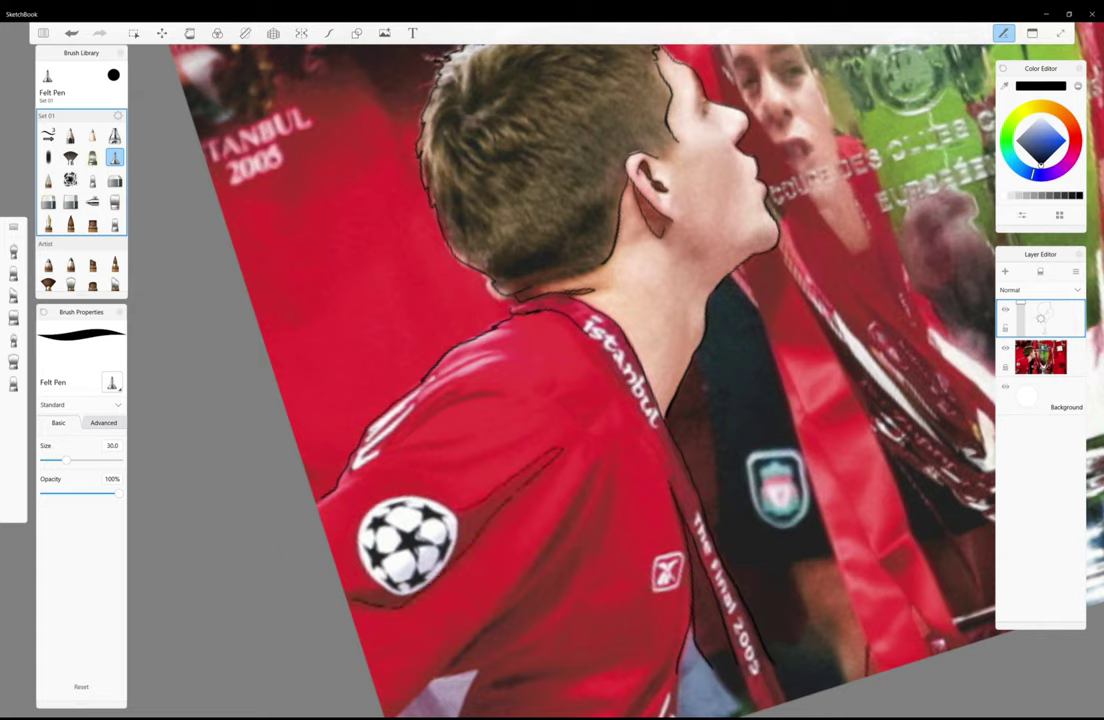
pyautogui.moveTo(306, 449)
pyautogui.mouseDown()
pyautogui.moveTo(335, 511)
pyautogui.moveTo(357, 518)
pyautogui.moveTo(426, 494)
pyautogui.mouseUp()
pyautogui.hotkey('ctrl', 'z')
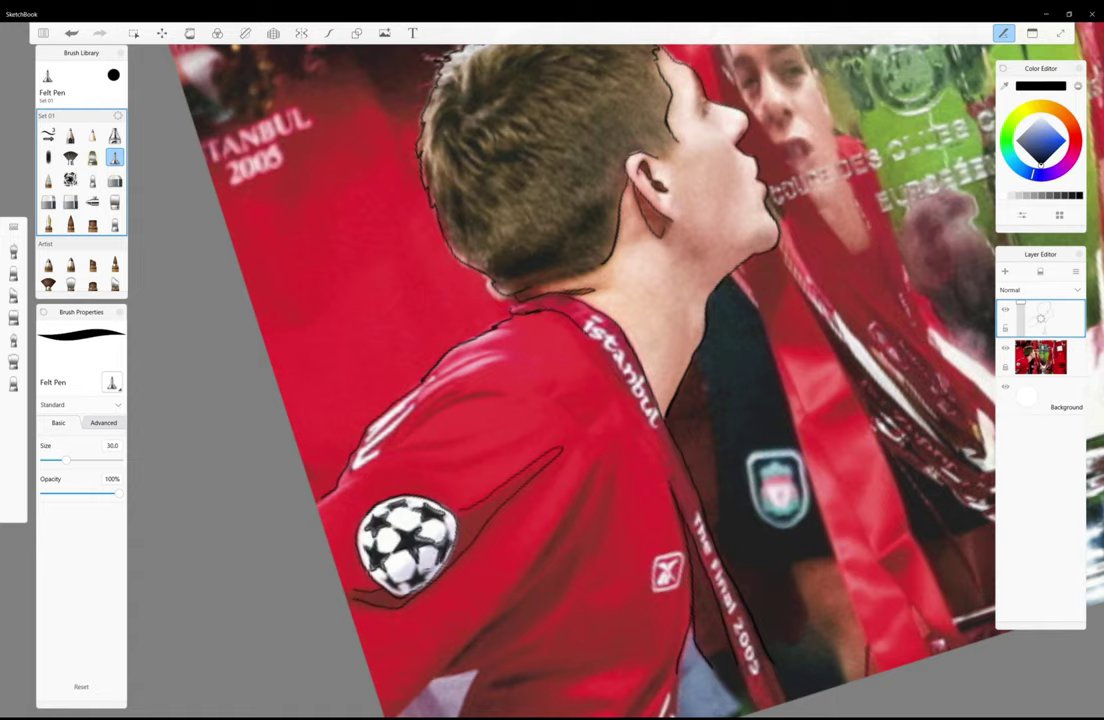
pyautogui.moveTo(363, 487); pyautogui.dragTo(349, 502)
# - Add diagonal shading strokes down the sleeve and below the football badge
pyautogui.moveTo(563, 450); pyautogui.dragTo(523, 538)
pyautogui.moveTo(598, 463); pyautogui.dragTo(540, 552)
pyautogui.moveTo(530, 408)
pyautogui.mouseDown()
pyautogui.moveTo(457, 543)
pyautogui.moveTo(352, 610)
pyautogui.mouseUp()
pyautogui.moveTo(411, 574)
pyautogui.mouseDown()
pyautogui.moveTo(373, 586)
pyautogui.moveTo(394, 614)
pyautogui.mouseUp()
# - Draw fold and crease lines across the lower shirt
pyautogui.moveTo(405, 545); pyautogui.dragTo(445, 465)
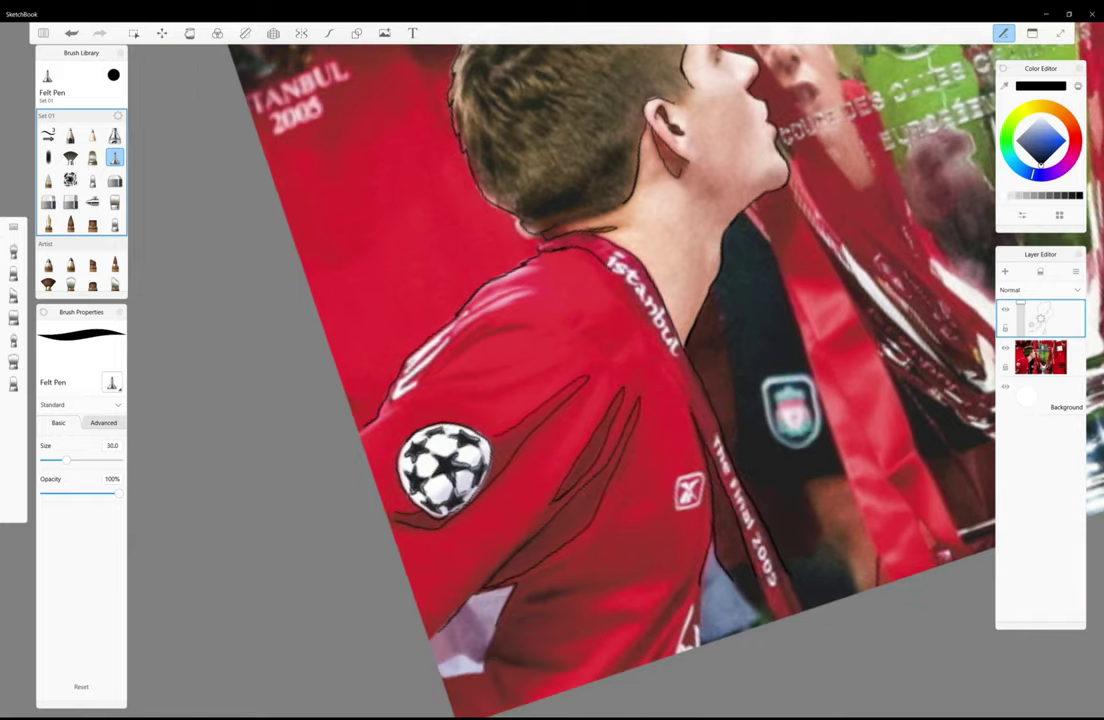
pyautogui.moveTo(655, 566); pyautogui.dragTo(525, 592)
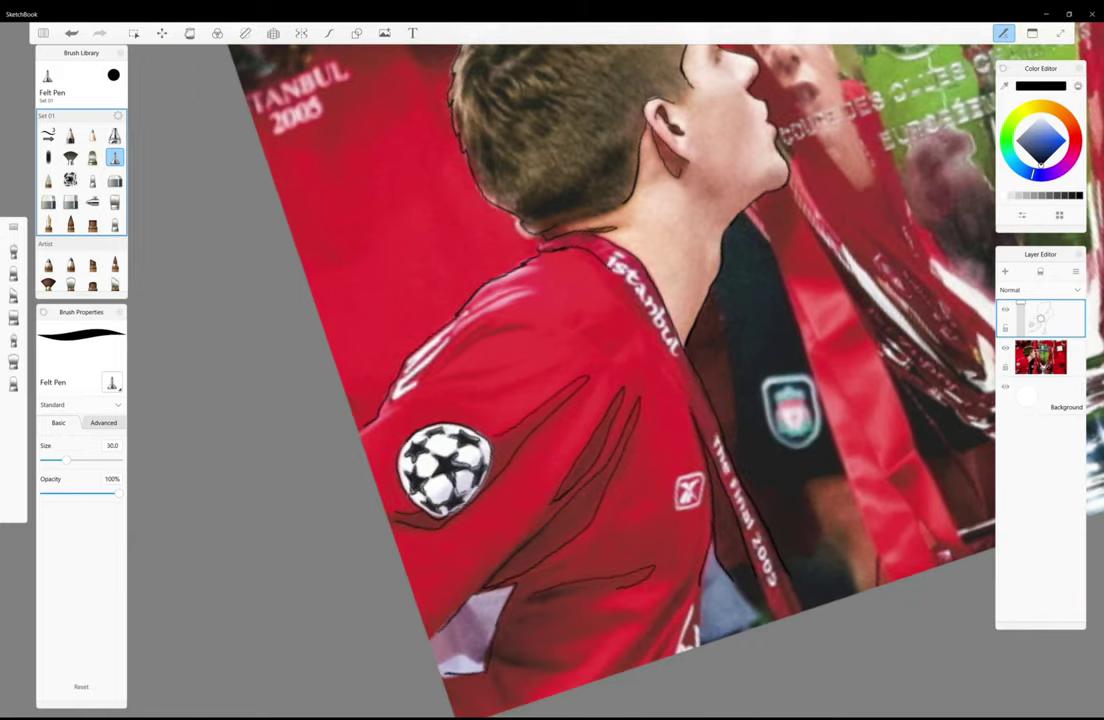
pyautogui.moveTo(600, 580); pyautogui.dragTo(545, 602)
pyautogui.moveTo(667, 566); pyautogui.dragTo(532, 608)
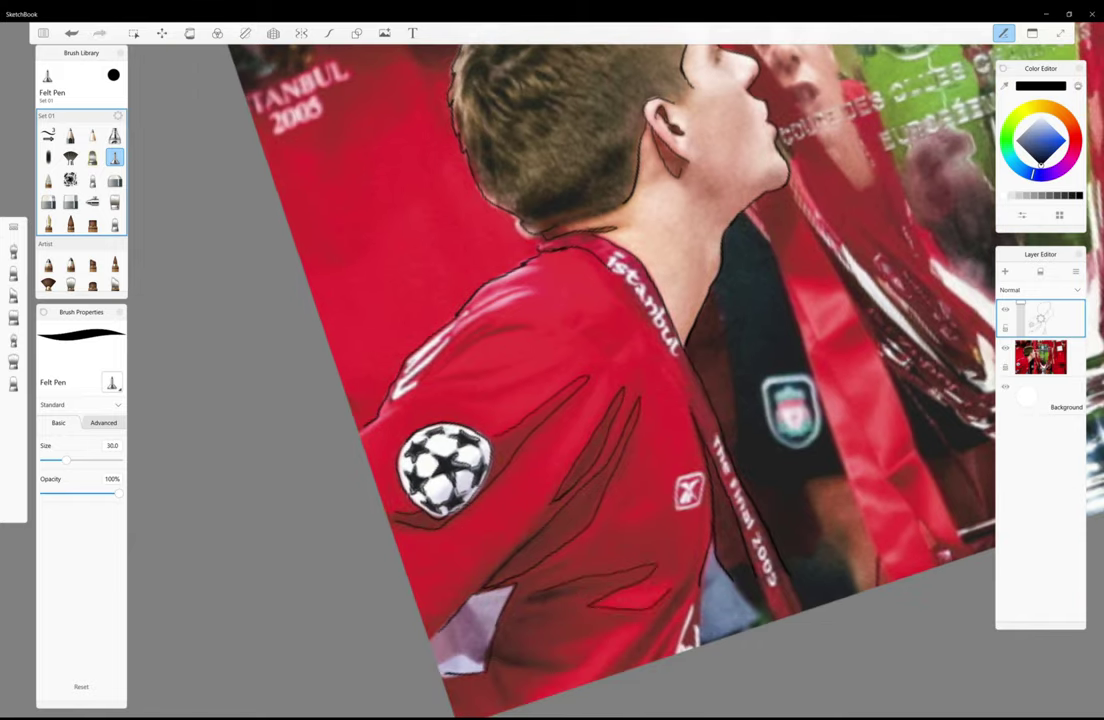
pyautogui.moveTo(657, 603); pyautogui.dragTo(552, 633)
pyautogui.moveTo(627, 628)
pyautogui.mouseDown()
pyautogui.moveTo(562, 653)
pyautogui.moveTo(522, 688)
pyautogui.mouseUp()
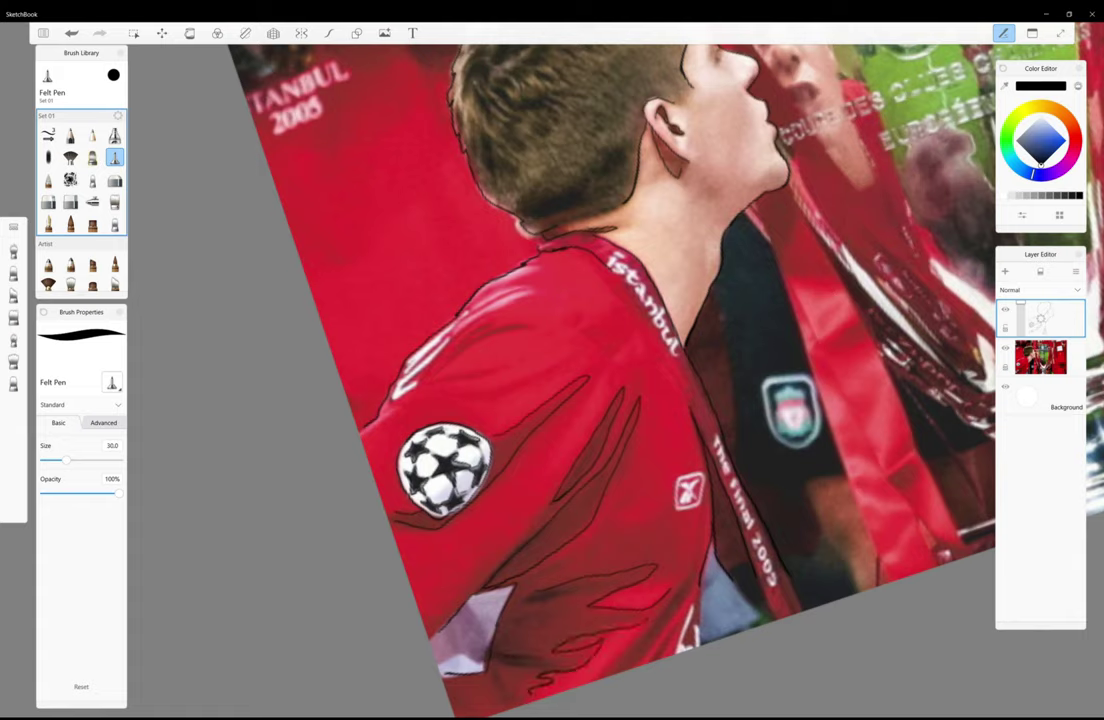
pyautogui.moveTo(576, 594); pyautogui.dragTo(519, 606)
pyautogui.moveTo(703, 583); pyautogui.dragTo(695, 637)
pyautogui.moveTo(607, 505); pyautogui.dragTo(599, 549)
pyautogui.moveTo(600, 495)
pyautogui.mouseDown()
pyautogui.moveTo(556, 558)
pyautogui.moveTo(526, 578)
pyautogui.mouseUp()
pyautogui.moveTo(585, 538); pyautogui.dragTo(562, 567)
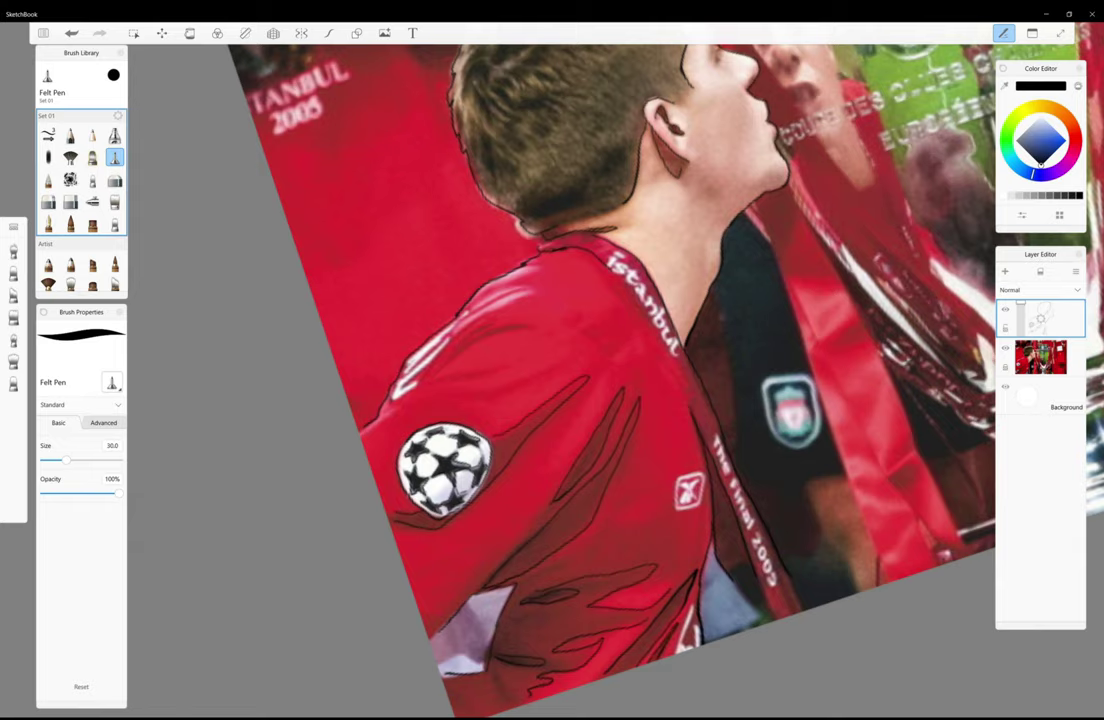
# - Ink the shirt collar edge and one more fold line on the sleeve
pyautogui.moveTo(528, 236)
pyautogui.mouseDown()
pyautogui.moveTo(585, 312)
pyautogui.moveTo(595, 351)
pyautogui.moveTo(600, 330)
pyautogui.moveTo(640, 300)
pyautogui.mouseUp()
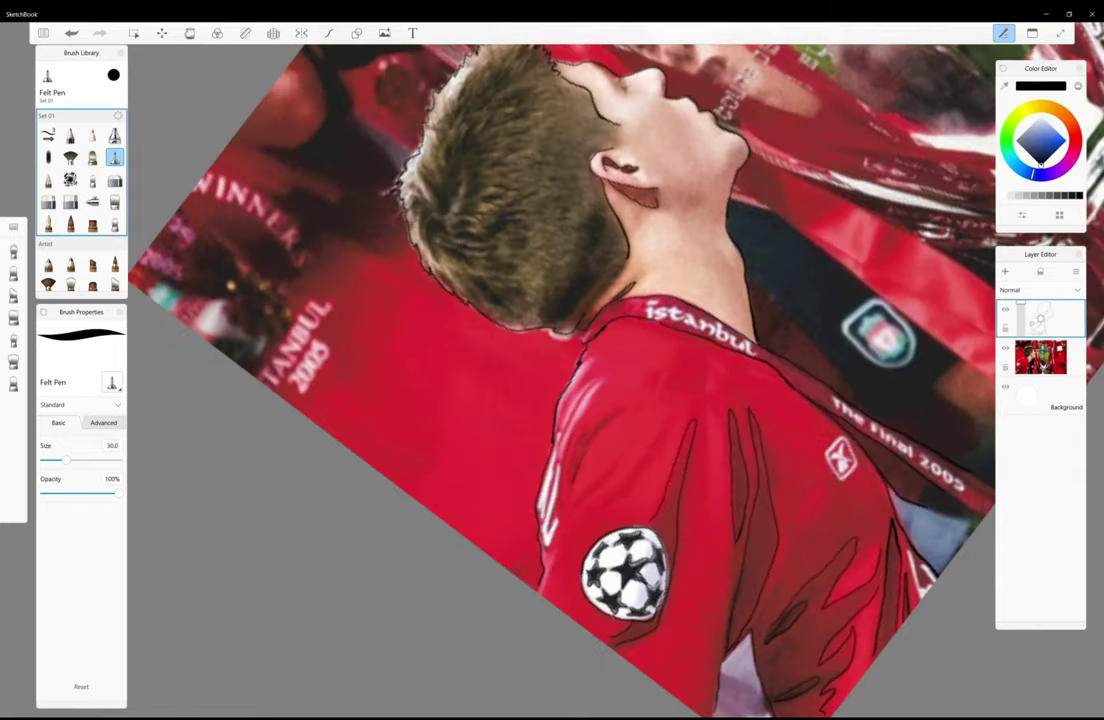
pyautogui.moveTo(560, 360); pyautogui.dragTo(640, 300)
pyautogui.moveTo(579, 432)
pyautogui.mouseDown()
pyautogui.moveTo(580, 526)
pyautogui.moveTo(584, 437)
pyautogui.moveTo(587, 508)
pyautogui.moveTo(589, 450)
pyautogui.mouseUp()
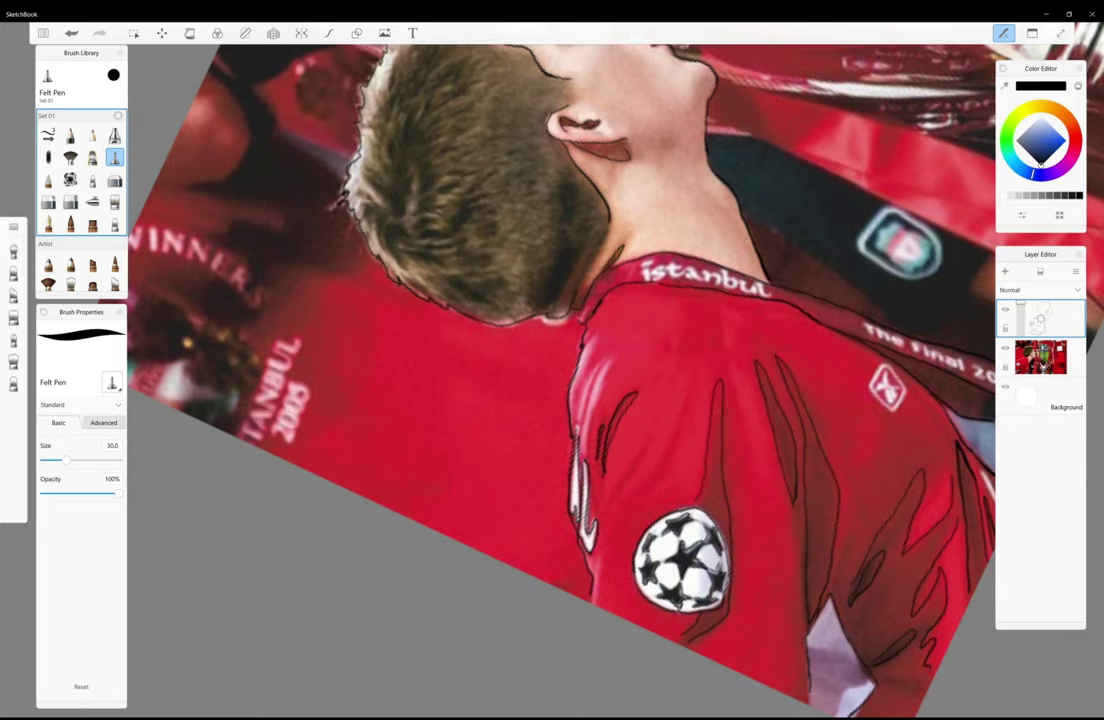
pyautogui.moveTo(552, 360)
pyautogui.mouseDown()
pyautogui.moveTo(420, 400)
pyautogui.moveTo(480, 460)
pyautogui.mouseUp()
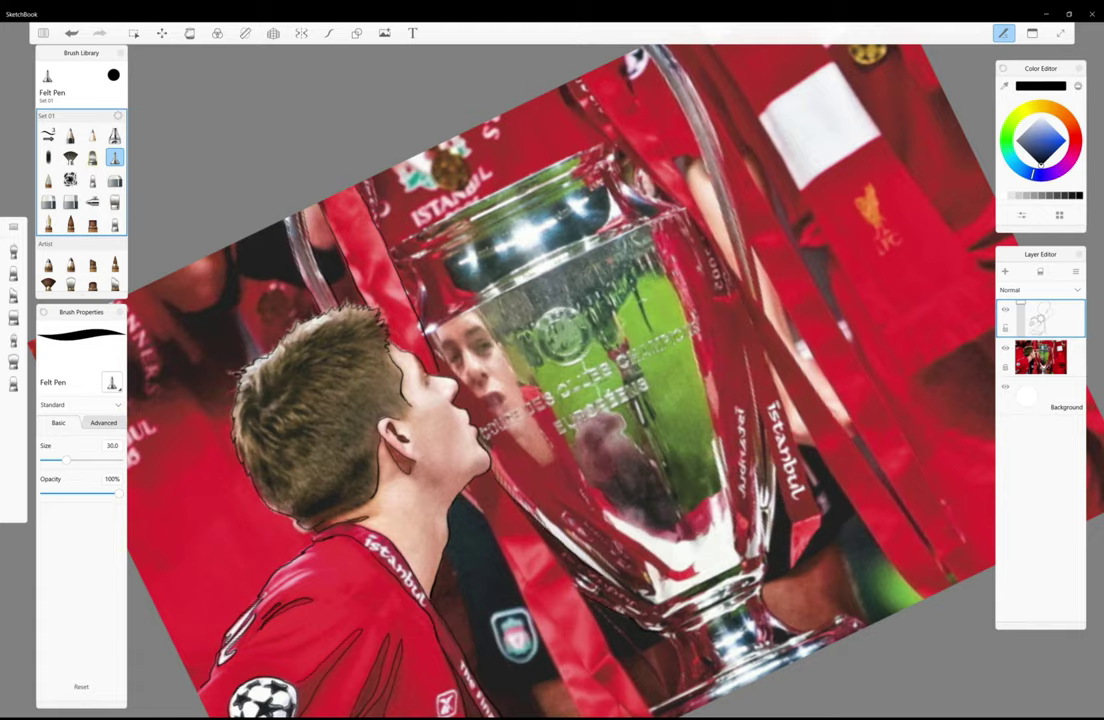
# - Outline the cup's lower-left base and left edge, touching up the shirt edge and ear
pyautogui.moveTo(568, 582); pyautogui.dragTo(606, 645)
pyautogui.moveTo(550, 400); pyautogui.dragTo(580, 340)
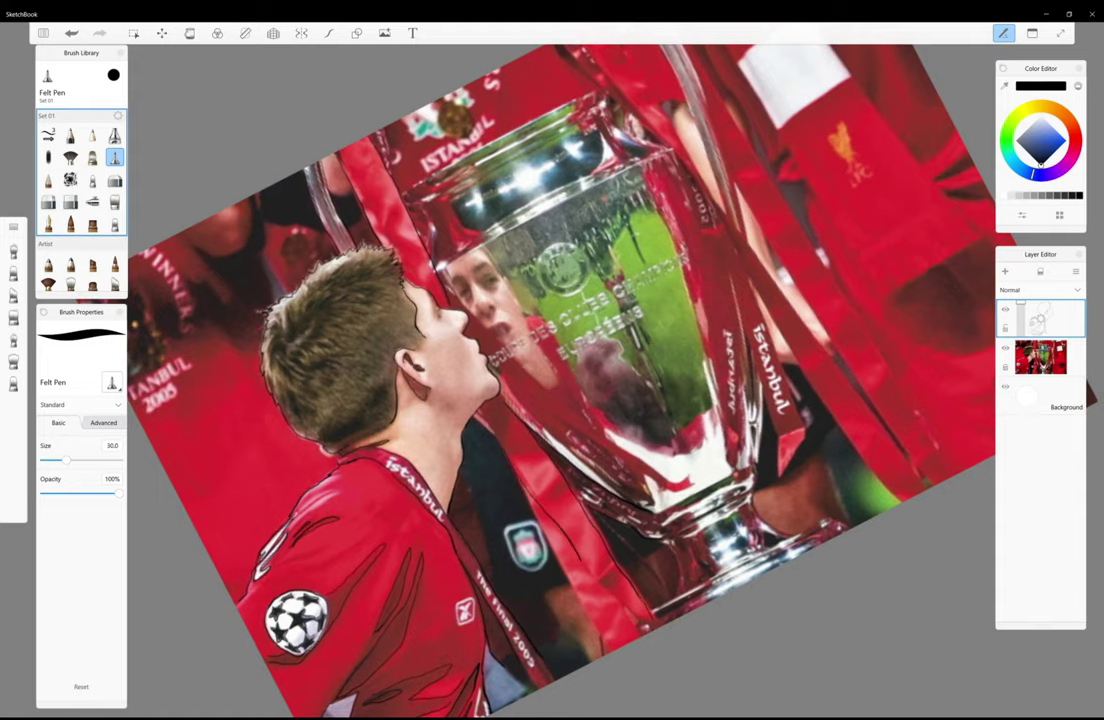
pyautogui.moveTo(546, 512); pyautogui.dragTo(582, 560)
pyautogui.moveTo(462, 448); pyautogui.dragTo(518, 549)
pyautogui.moveTo(414, 353); pyautogui.dragTo(433, 385)
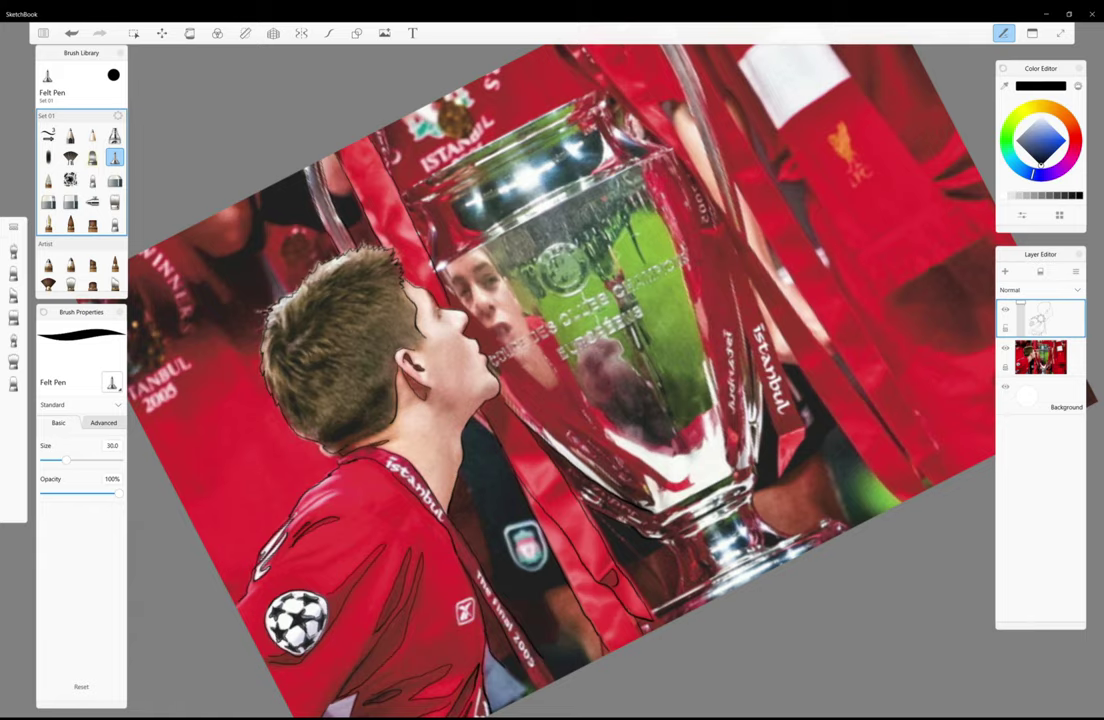
pyautogui.moveTo(677, 559); pyautogui.dragTo(676, 592)
# - Ink short sections of the cup's edges and the left side of the trophy stem
pyautogui.moveTo(651, 408)
pyautogui.mouseDown()
pyautogui.moveTo(660, 452)
pyautogui.moveTo(679, 462)
pyautogui.mouseUp()
pyautogui.moveTo(890, 268); pyautogui.dragTo(860, 330)
pyautogui.moveTo(592, 465); pyautogui.dragTo(668, 373)
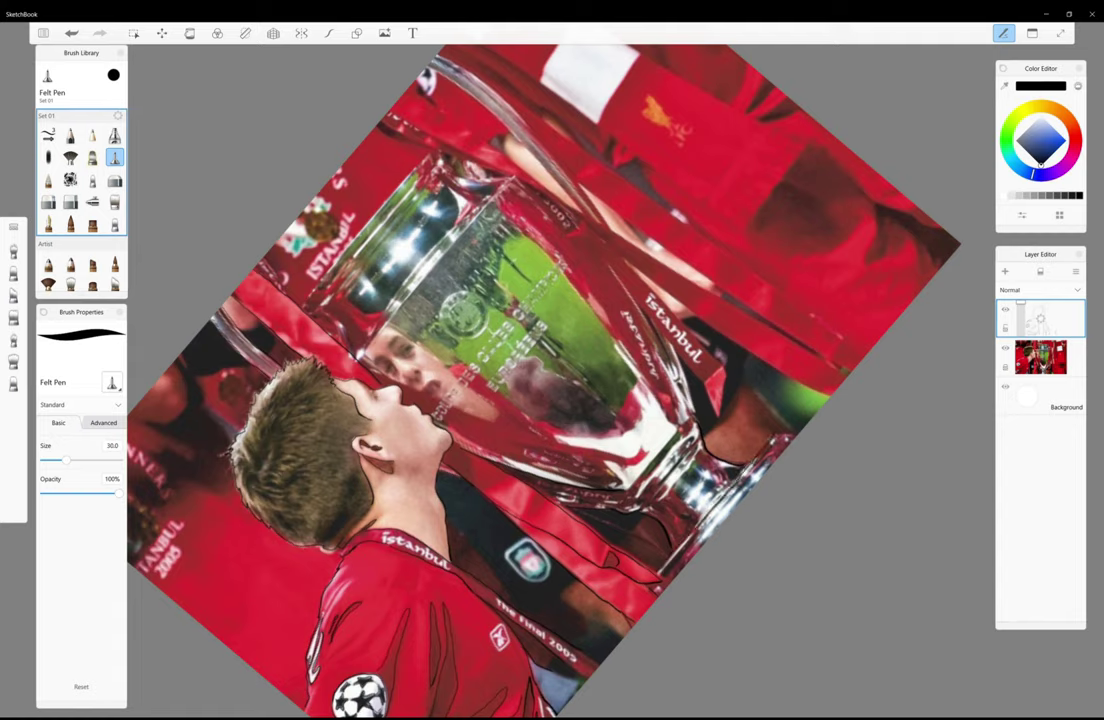
pyautogui.moveTo(782, 433); pyautogui.dragTo(769, 450)
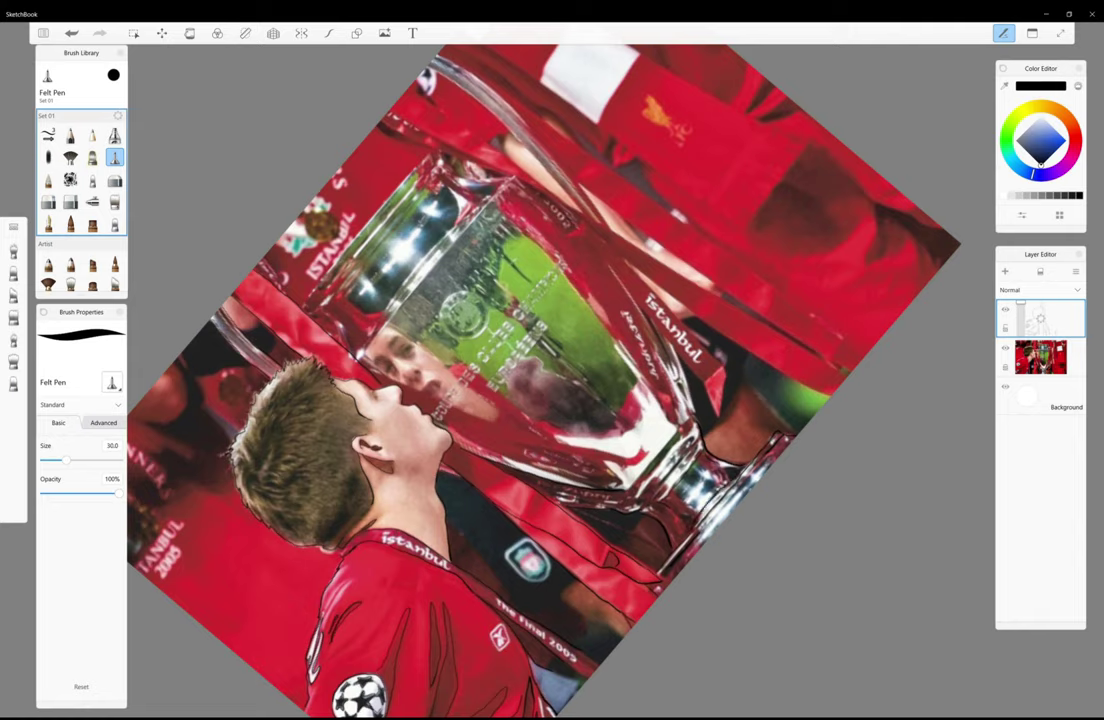
pyautogui.moveTo(668, 437)
pyautogui.mouseDown()
pyautogui.moveTo(695, 476)
pyautogui.moveTo(632, 484)
pyautogui.mouseUp()
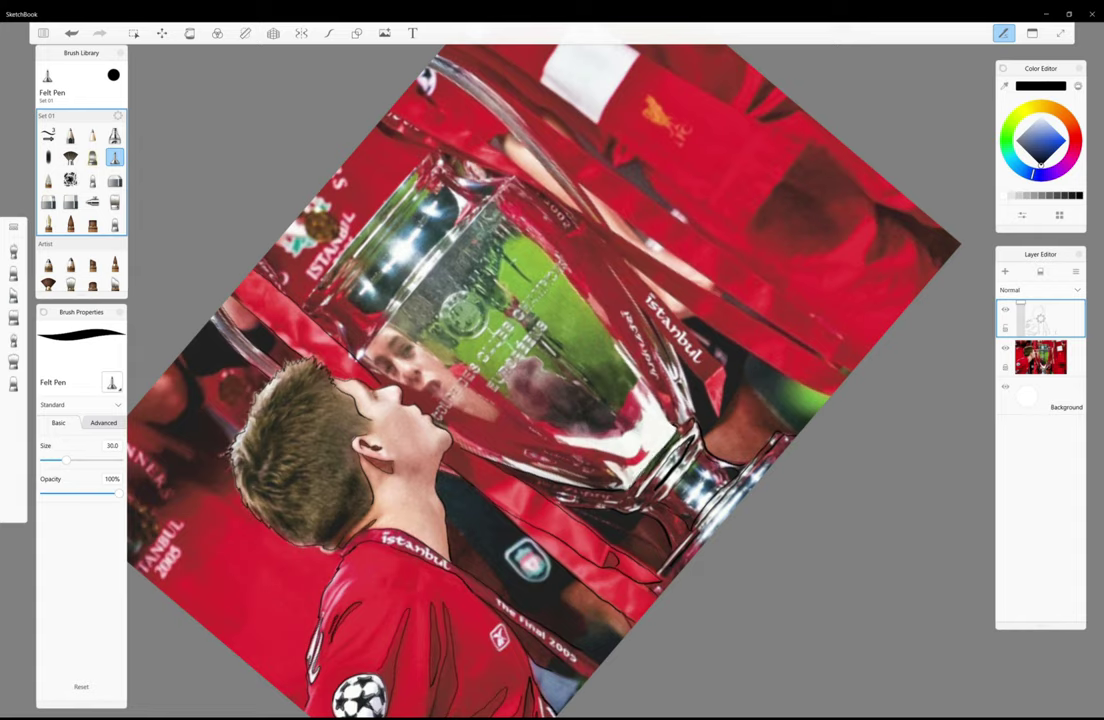
# - Outline the trophy cup's right and lower edges, reinforcing the lower line and adding detail
pyautogui.moveTo(429, 176); pyautogui.dragTo(577, 367)
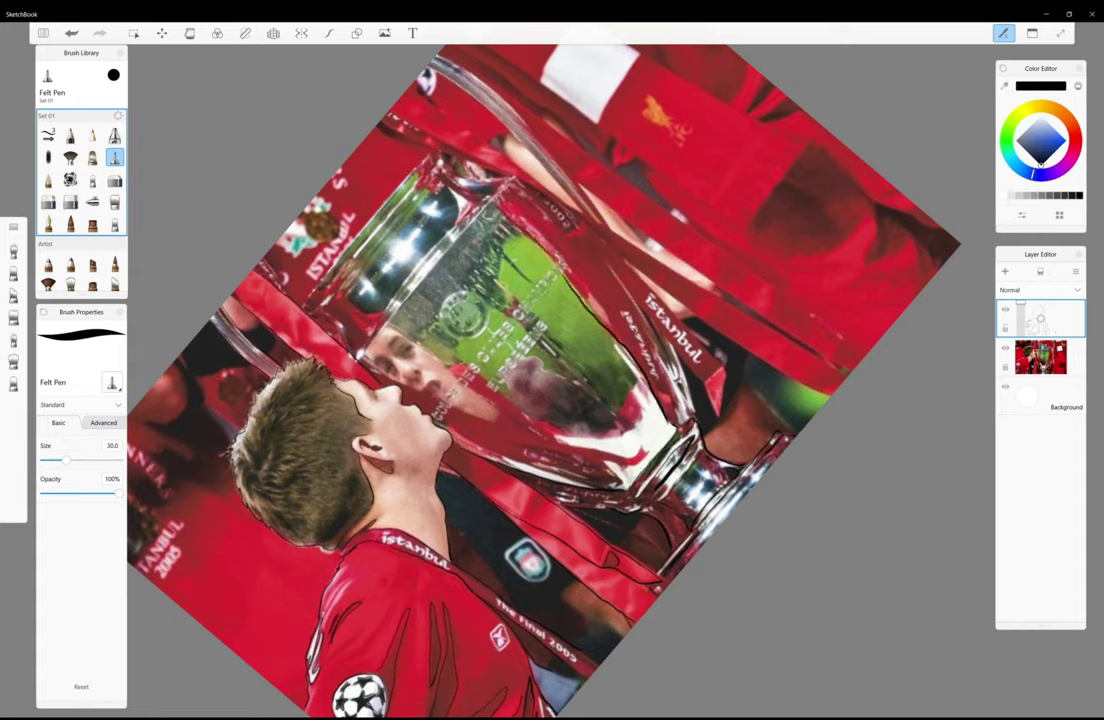
pyautogui.moveTo(406, 360); pyautogui.dragTo(558, 390)
pyautogui.moveTo(479, 395); pyautogui.dragTo(560, 389)
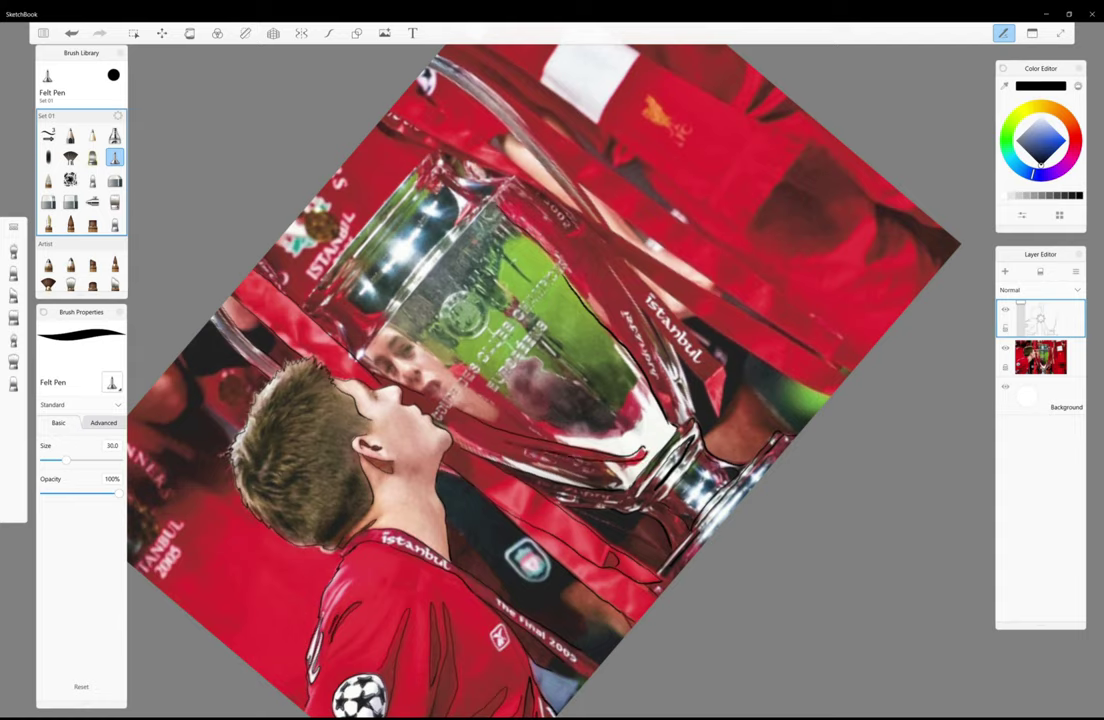
pyautogui.moveTo(386, 370)
pyautogui.mouseDown()
pyautogui.moveTo(518, 414)
pyautogui.moveTo(542, 405)
pyautogui.mouseUp()
pyautogui.moveTo(443, 348); pyautogui.dragTo(479, 380)
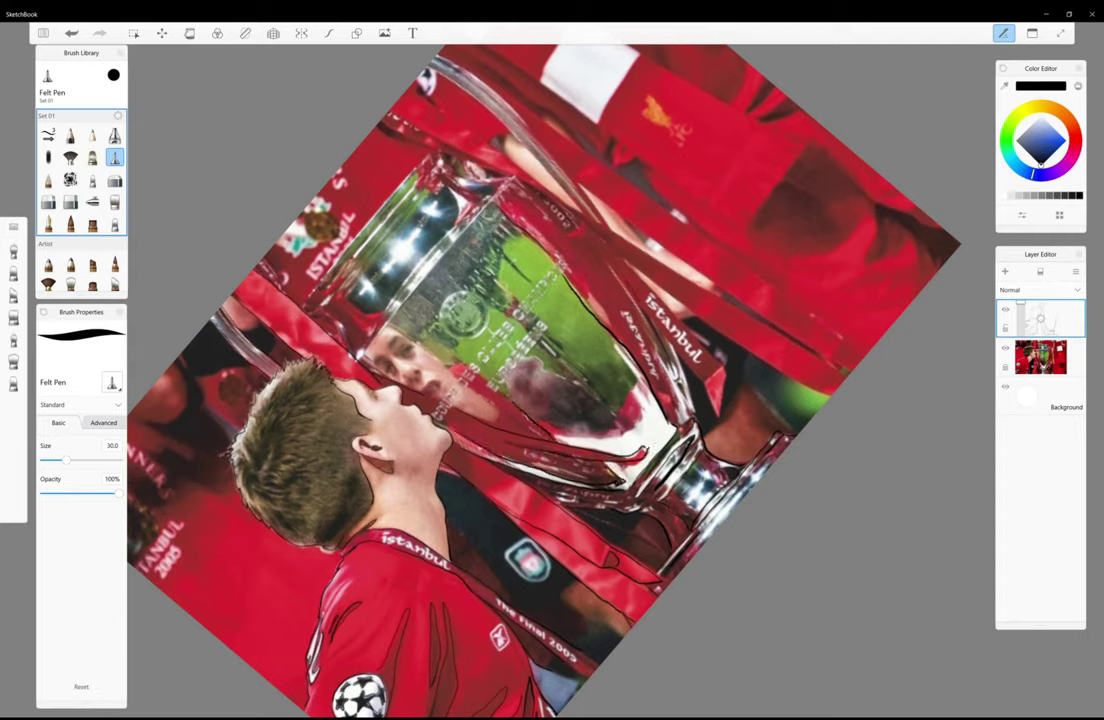
# - Trace the trophy's right edge with the Istanbul ribbon, then its left edge
pyautogui.moveTo(528, 230)
pyautogui.mouseDown()
pyautogui.moveTo(600, 358)
pyautogui.moveTo(571, 316)
pyautogui.mouseUp()
pyautogui.moveTo(664, 368); pyautogui.dragTo(679, 411)
pyautogui.moveTo(538, 224)
pyautogui.mouseDown()
pyautogui.moveTo(626, 328)
pyautogui.moveTo(610, 364)
pyautogui.mouseUp()
pyautogui.moveTo(616, 320)
pyautogui.mouseDown()
pyautogui.moveTo(606, 338)
pyautogui.moveTo(674, 351)
pyautogui.mouseUp()
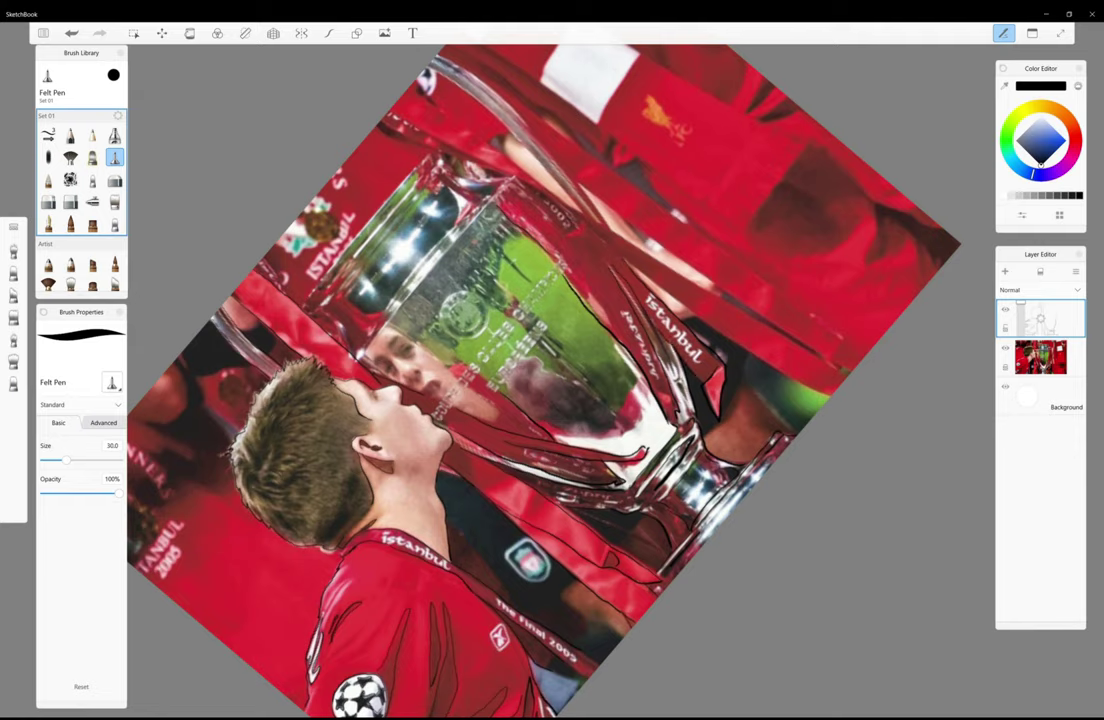
pyautogui.moveTo(316, 305); pyautogui.dragTo(440, 156)
pyautogui.moveTo(334, 271)
pyautogui.mouseDown()
pyautogui.moveTo(416, 179)
pyautogui.moveTo(500, 178)
pyautogui.moveTo(550, 196)
pyautogui.mouseUp()
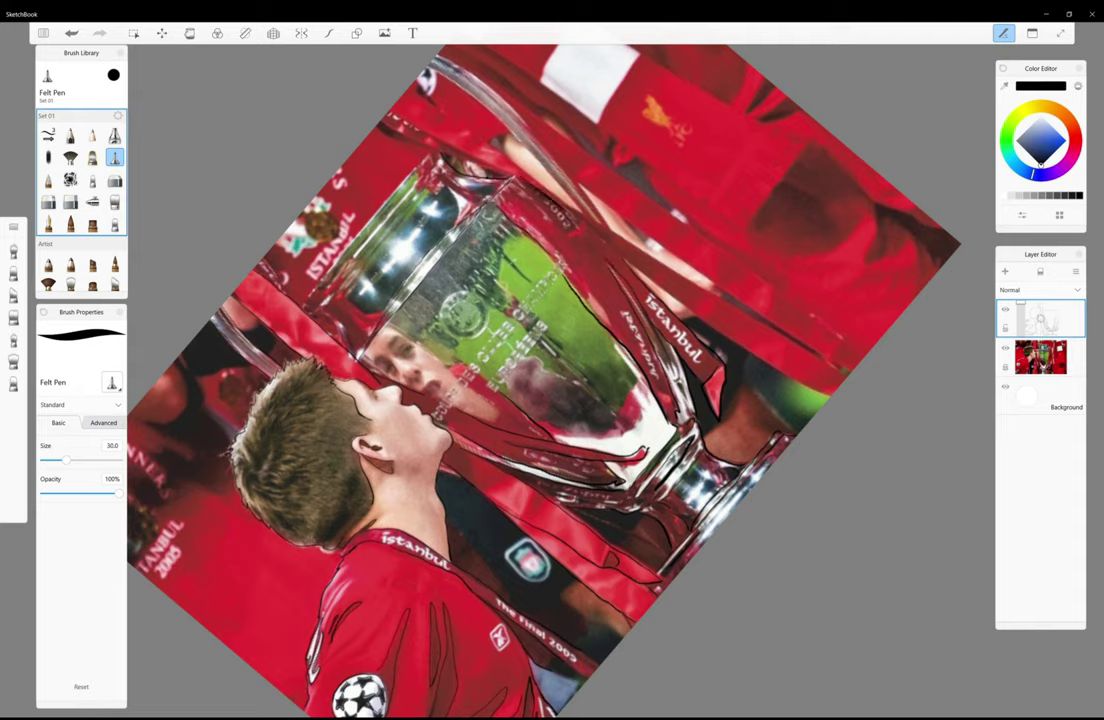
# - Outline the trophy's upper handle and its outer edge
pyautogui.moveTo(345, 101)
pyautogui.mouseDown()
pyautogui.moveTo(437, 148)
pyautogui.moveTo(406, 111)
pyautogui.moveTo(708, 308)
pyautogui.mouseUp()
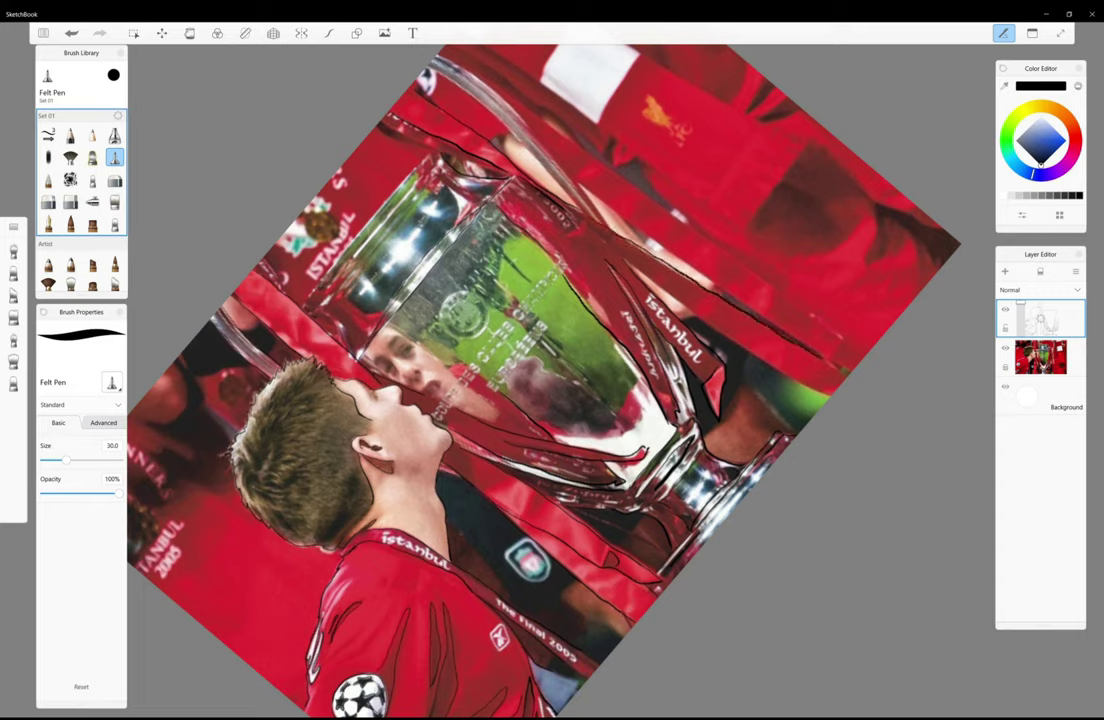
pyautogui.moveTo(518, 207); pyautogui.dragTo(714, 342)
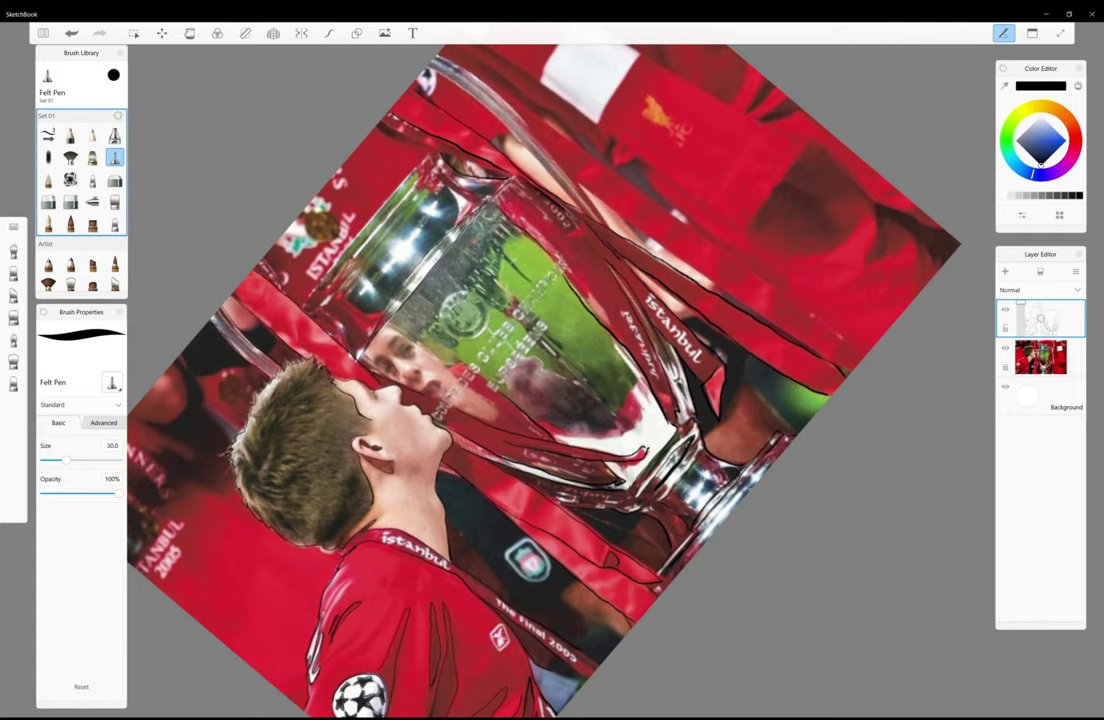
pyautogui.moveTo(367, 58)
pyautogui.mouseDown()
pyautogui.moveTo(500, 180)
pyautogui.moveTo(411, 68)
pyautogui.moveTo(527, 199)
pyautogui.mouseUp()
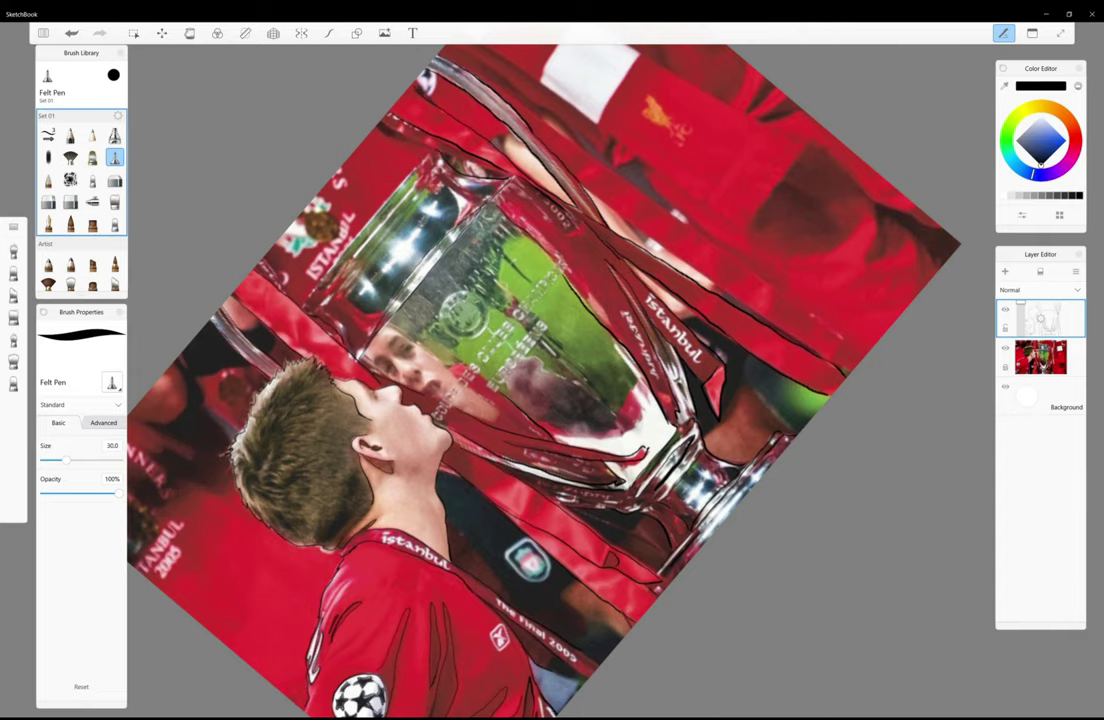
# - Add three connected strokes along the trophy's upper-left outline
pyautogui.moveTo(262, 262)
pyautogui.mouseDown()
pyautogui.moveTo(376, 130)
pyautogui.moveTo(348, 170)
pyautogui.moveTo(368, 147)
pyautogui.moveTo(380, 151)
pyautogui.mouseUp()
pyautogui.moveTo(297, 272)
pyautogui.mouseDown()
pyautogui.moveTo(338, 264)
pyautogui.moveTo(354, 188)
pyautogui.mouseUp()
pyautogui.moveTo(352, 190); pyautogui.dragTo(395, 161)
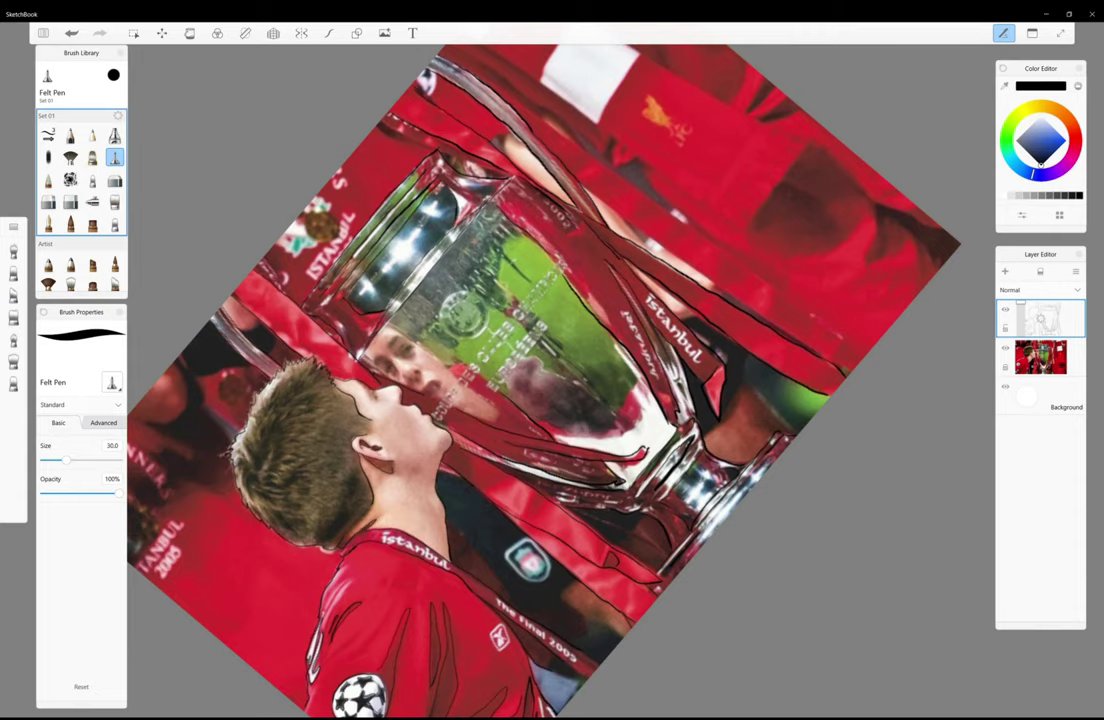
pyautogui.scroll(3, 465, 250)
# - Draw two concentric circles around the emblem and ink the cup rim and edge
pyautogui.moveTo(450, 333)
pyautogui.mouseDown()
pyautogui.moveTo(478, 372)
pyautogui.moveTo(452, 328)
pyautogui.moveTo(438, 362)
pyautogui.moveTo(498, 352)
pyautogui.moveTo(498, 372)
pyautogui.mouseUp()
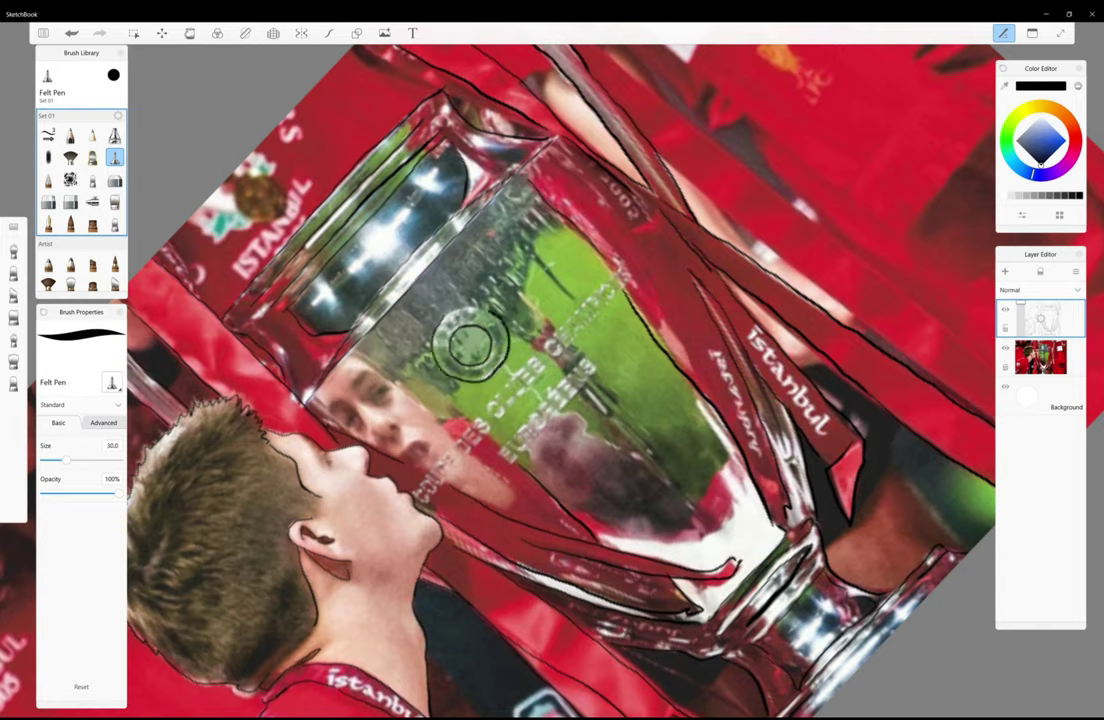
pyautogui.moveTo(305, 307); pyautogui.dragTo(430, 416)
pyautogui.moveTo(470, 453); pyautogui.dragTo(508, 487)
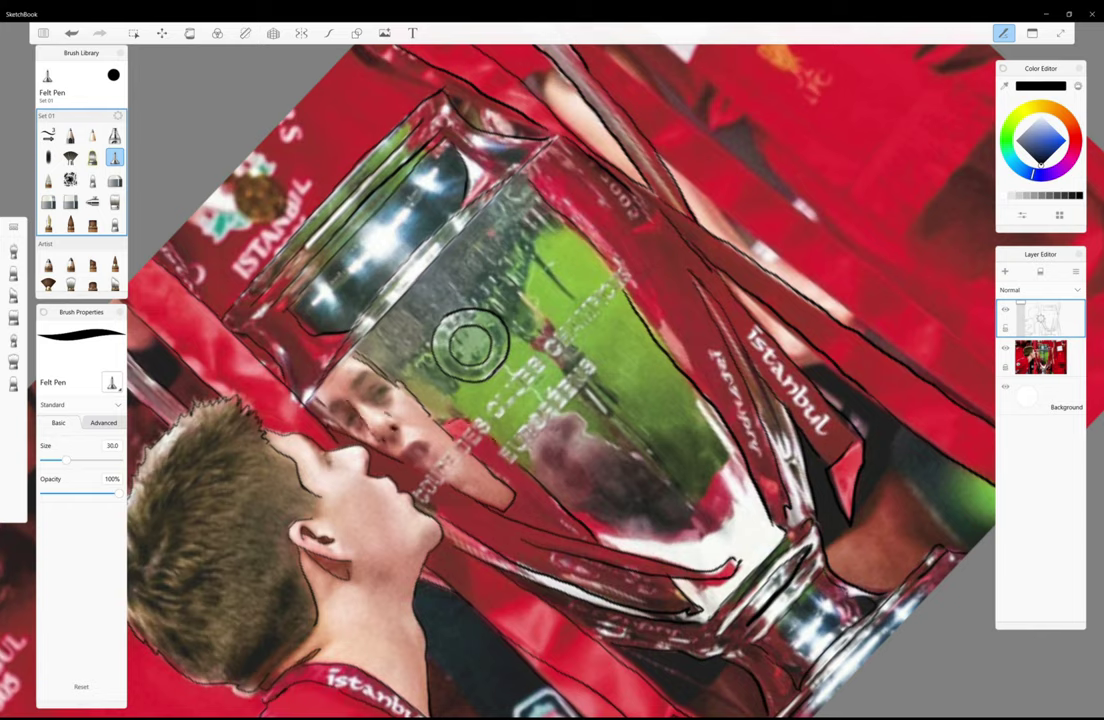
# - Outline the reflected face's brow, mouth and chin, plus the edge of the hair
pyautogui.moveTo(352, 370); pyautogui.dragTo(371, 381)
pyautogui.moveTo(403, 438); pyautogui.dragTo(427, 451)
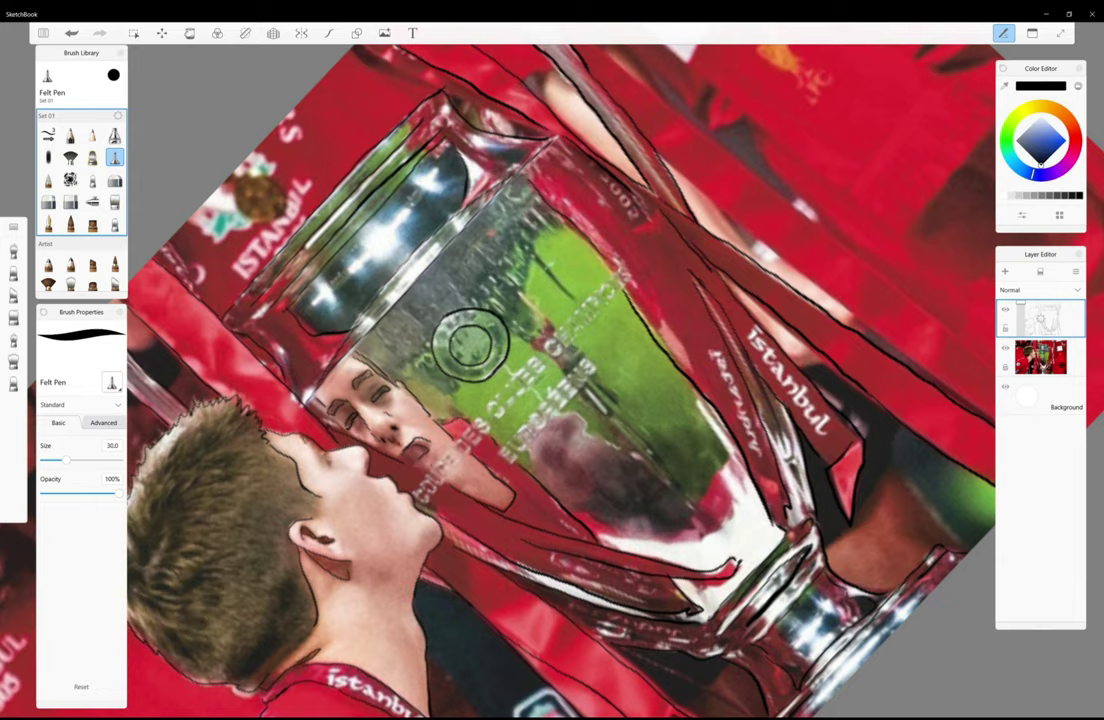
pyautogui.moveTo(326, 451); pyautogui.dragTo(331, 468)
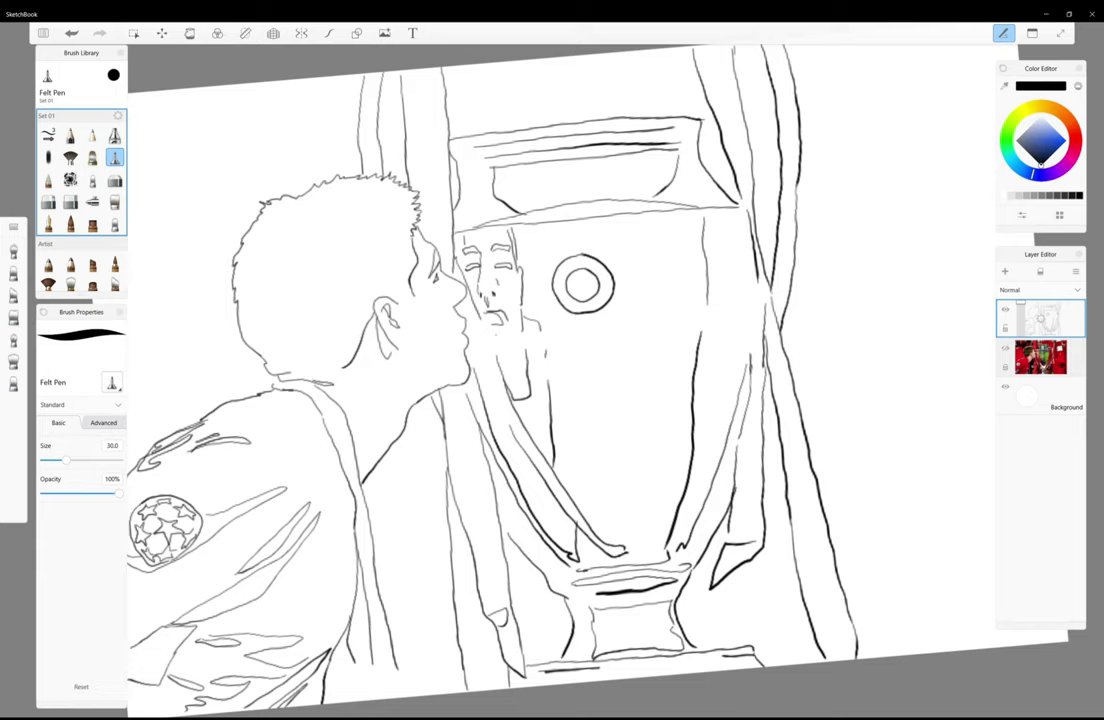
# - Ink the trophy's lower edge, undo the stray mark by EUROPÉENS, and toggle the photo to check
pyautogui.click(1040, 357)
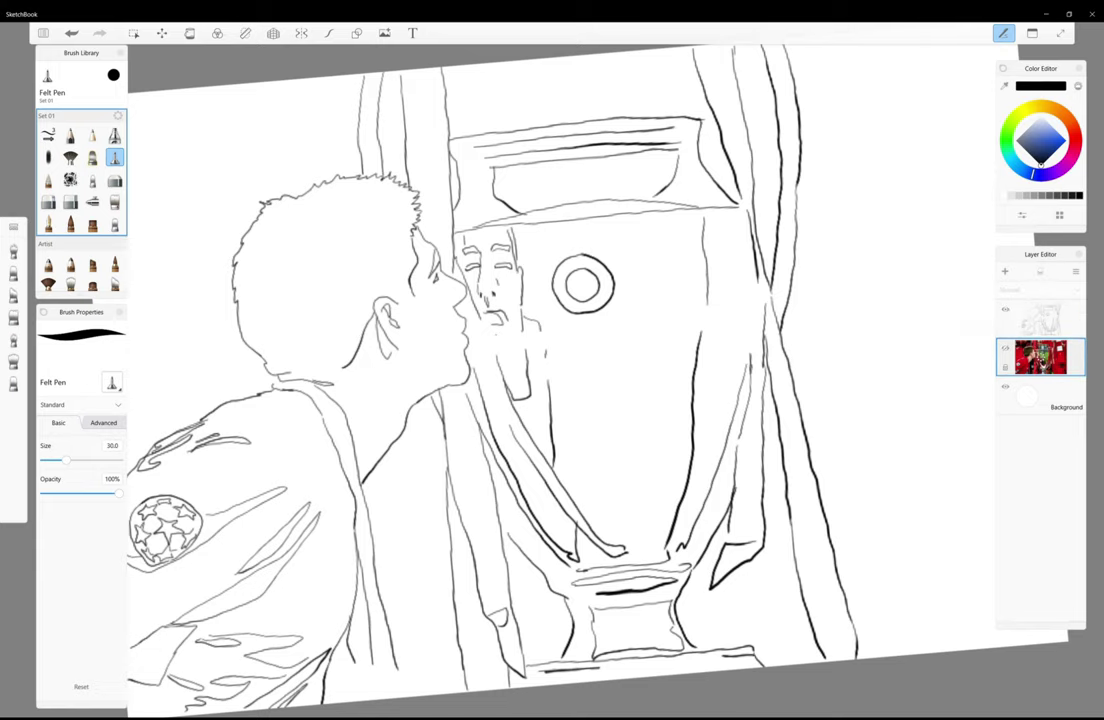
pyautogui.click(1005, 348)
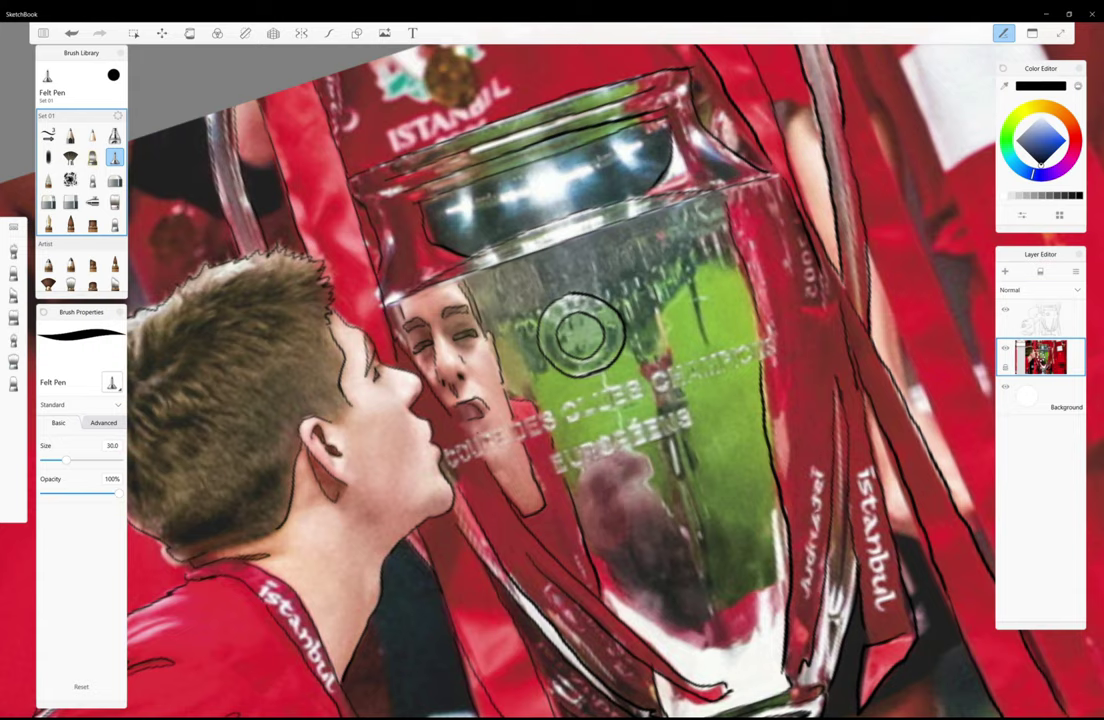
pyautogui.moveTo(521, 513); pyautogui.dragTo(676, 500)
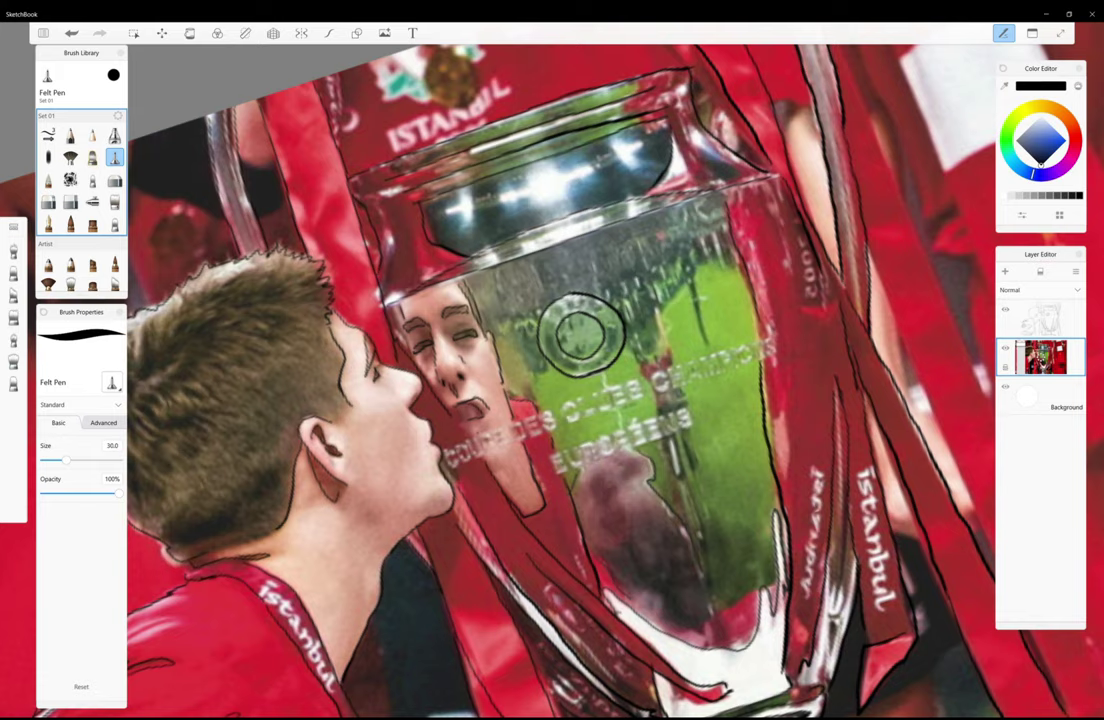
pyautogui.moveTo(562, 459); pyautogui.dragTo(552, 476)
pyautogui.hotkey('ctrl', 'z')
pyautogui.click(1005, 347)
pyautogui.click(1005, 347)
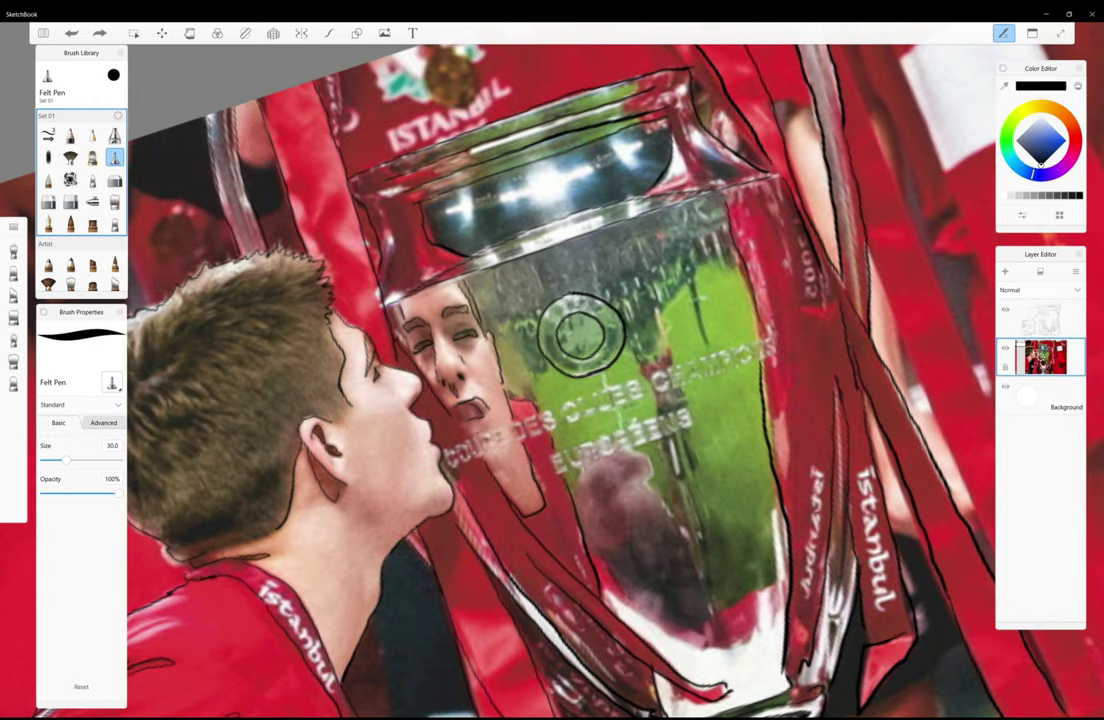
# - Trace the EUROPÉENS and COUPE DES CLUBS lettering and the ribbon's left edge, fixing strokes with undo/redo
pyautogui.hotkey('ctrl', 'y')
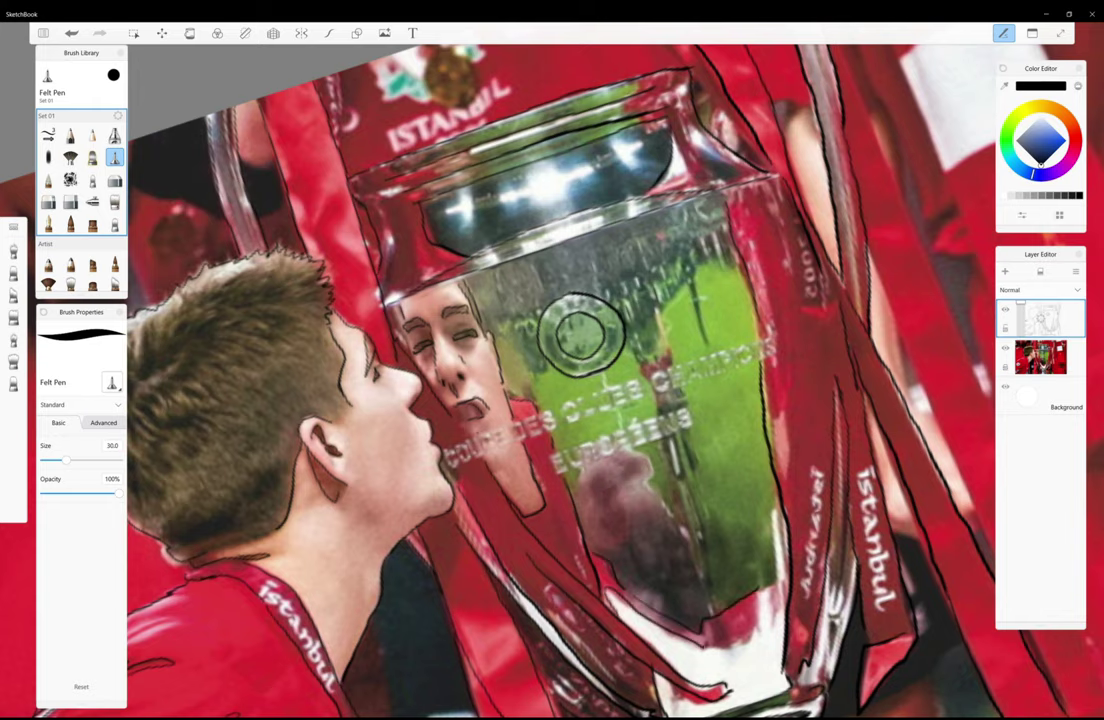
pyautogui.moveTo(787, 512); pyautogui.dragTo(778, 590)
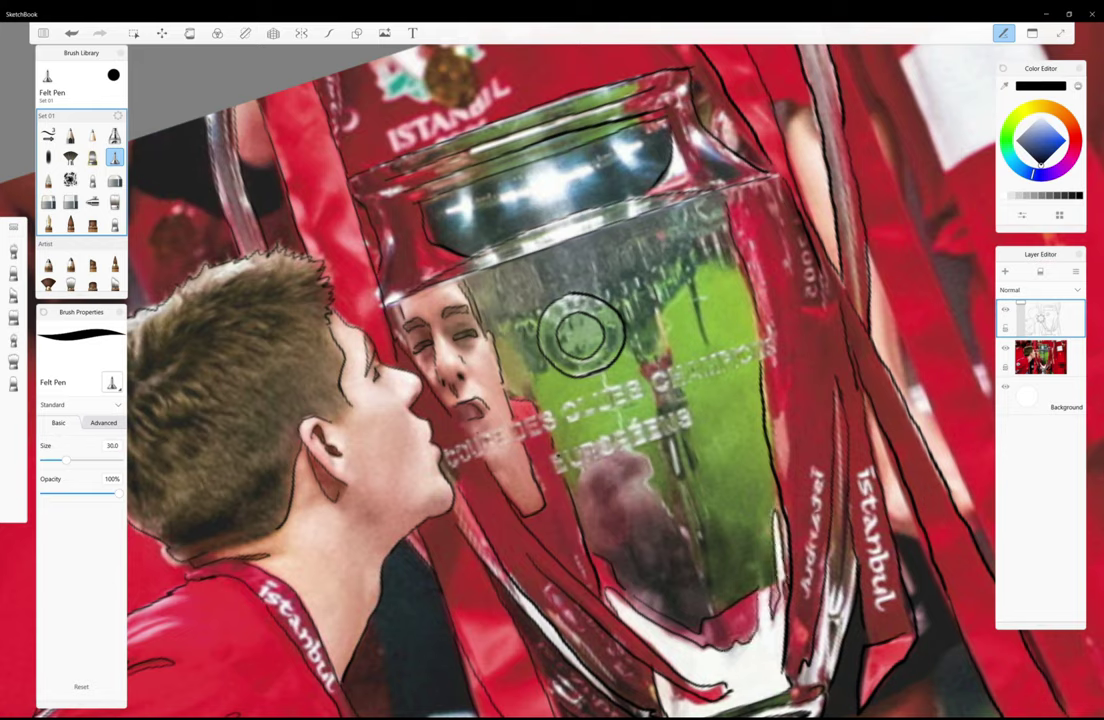
pyautogui.moveTo(557, 456)
pyautogui.mouseDown()
pyautogui.moveTo(551, 471)
pyautogui.moveTo(577, 450)
pyautogui.moveTo(592, 468)
pyautogui.moveTo(609, 458)
pyautogui.moveTo(606, 470)
pyautogui.moveTo(617, 470)
pyautogui.moveTo(628, 452)
pyautogui.mouseUp()
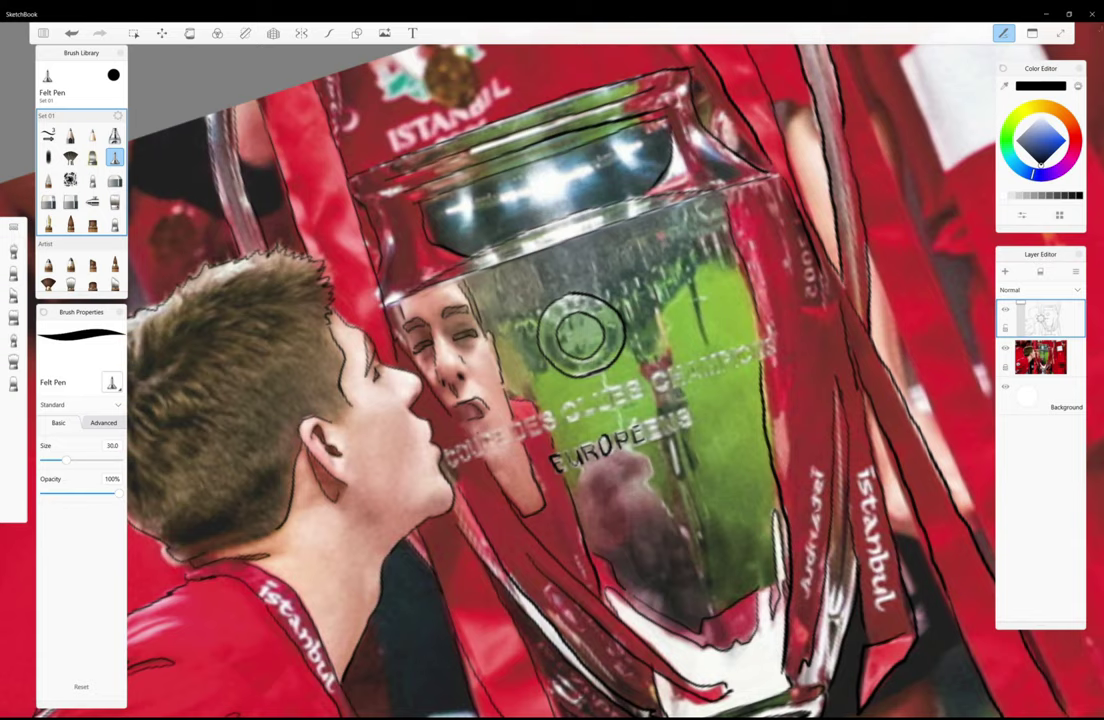
pyautogui.moveTo(556, 362); pyautogui.dragTo(570, 379)
pyautogui.hotkey('ctrl', 'z')
pyautogui.hotkey('ctrl', 'y')
pyautogui.hotkey('ctrl', 'z')
pyautogui.hotkey('ctrl', 'y')
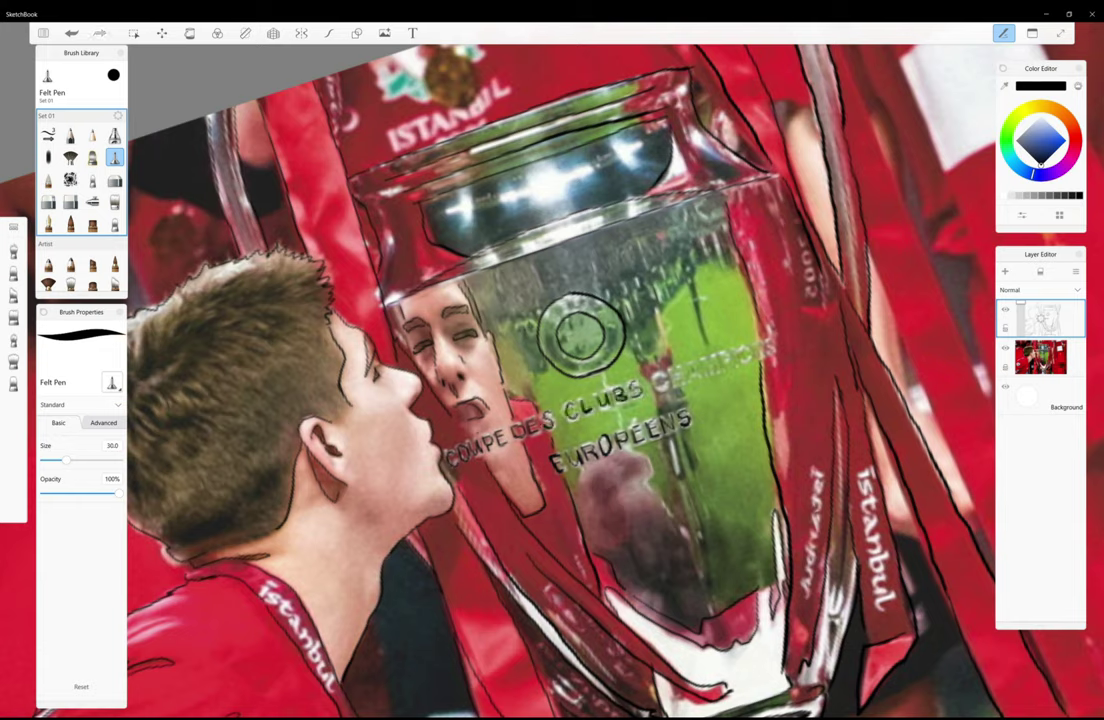
pyautogui.hotkey('ctrl', 'z')
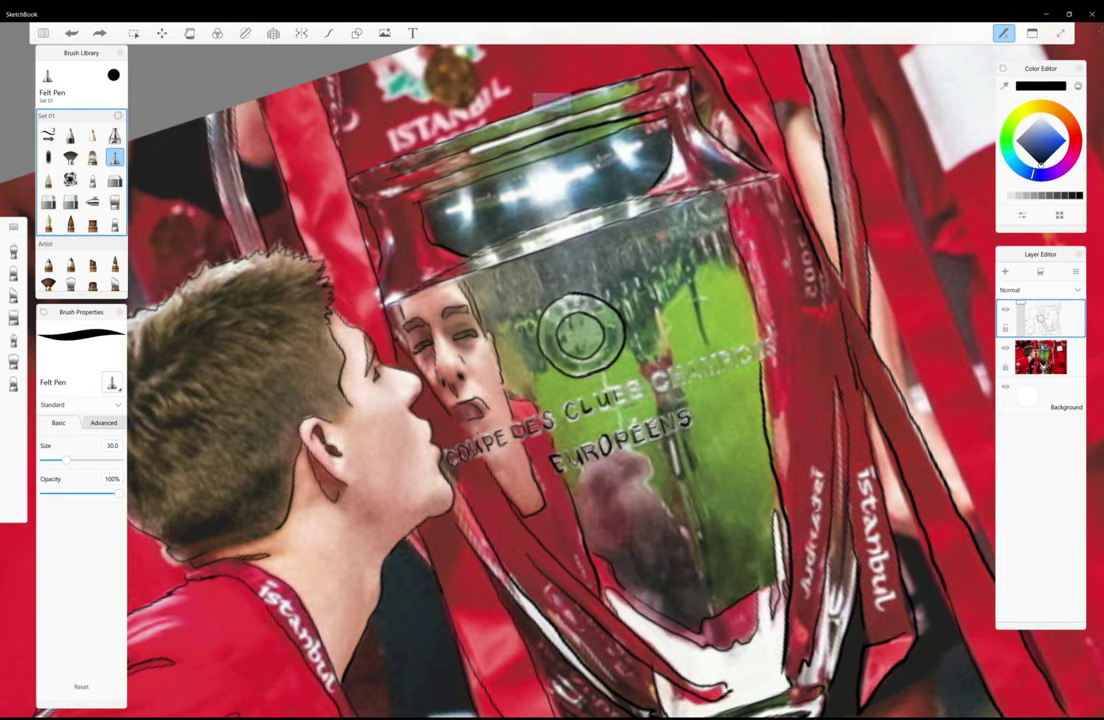
# - Ink the letters HA, MP and N of CHAMPIONS on the cup
pyautogui.scroll(3, 536, 338)
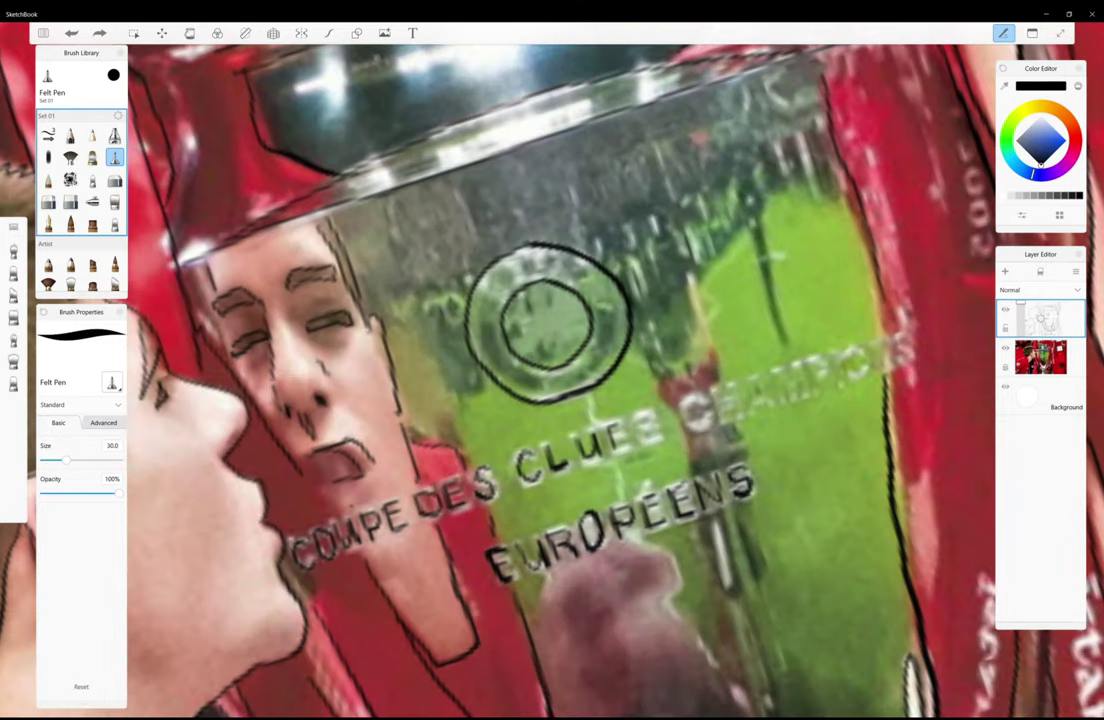
pyautogui.hotkey('ctrl', 'y')
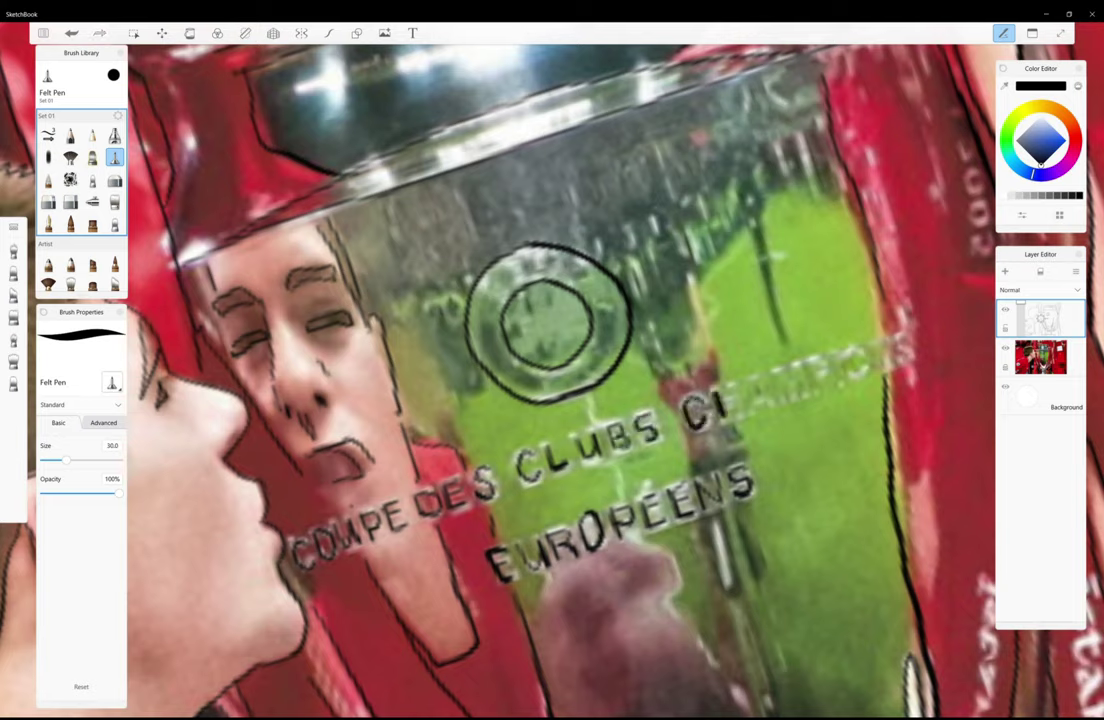
pyautogui.hotkey('ctrl', 'z')
pyautogui.moveTo(716, 398)
pyautogui.mouseDown()
pyautogui.moveTo(721, 427)
pyautogui.moveTo(742, 420)
pyautogui.moveTo(739, 405)
pyautogui.moveTo(780, 402)
pyautogui.moveTo(796, 370)
pyautogui.moveTo(803, 397)
pyautogui.moveTo(815, 390)
pyautogui.mouseUp()
pyautogui.moveTo(811, 362)
pyautogui.mouseDown()
pyautogui.moveTo(818, 378)
pyautogui.moveTo(845, 383)
pyautogui.moveTo(858, 350)
pyautogui.moveTo(883, 373)
pyautogui.mouseUp()
pyautogui.moveTo(881, 346); pyautogui.dragTo(900, 366)
pyautogui.moveTo(898, 339); pyautogui.dragTo(899, 368)
# - Erase the emblem's outer ring with a small Hard Eraser and return to the Felt Pen
pyautogui.scroll(-1, 850, 400)
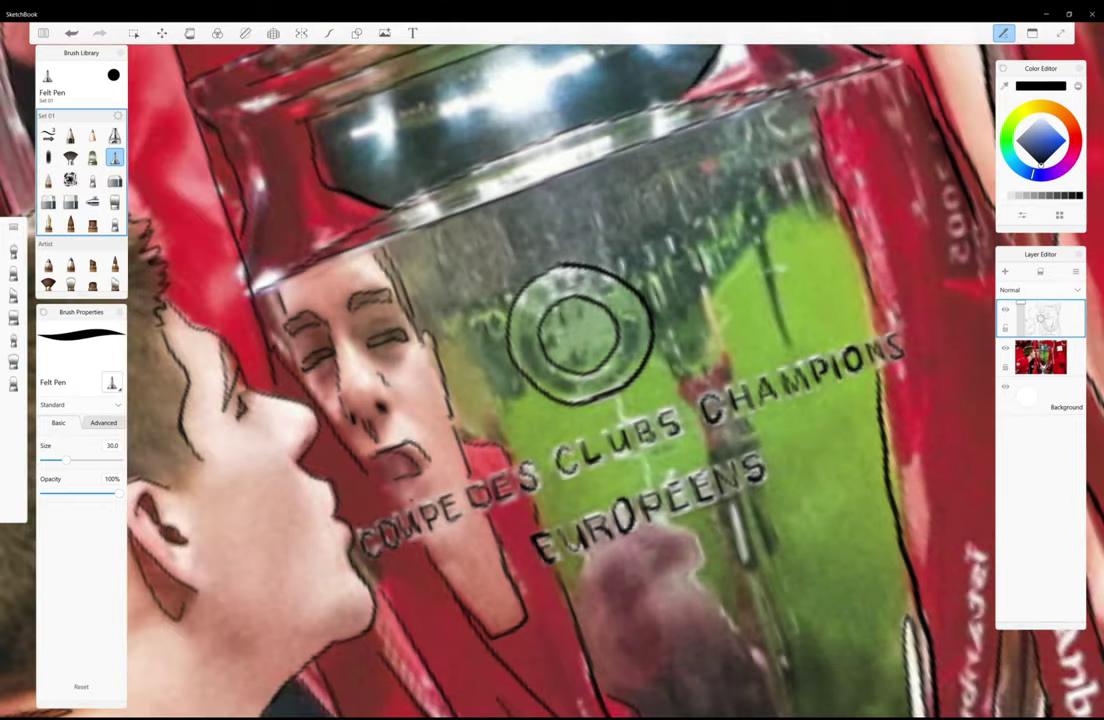
pyautogui.click(70, 201)
pyautogui.moveTo(560, 265)
pyautogui.mouseDown()
pyautogui.moveTo(510, 330)
pyautogui.moveTo(575, 402)
pyautogui.moveTo(560, 265)
pyautogui.moveTo(615, 370)
pyautogui.mouseUp()
pyautogui.click(114, 157)
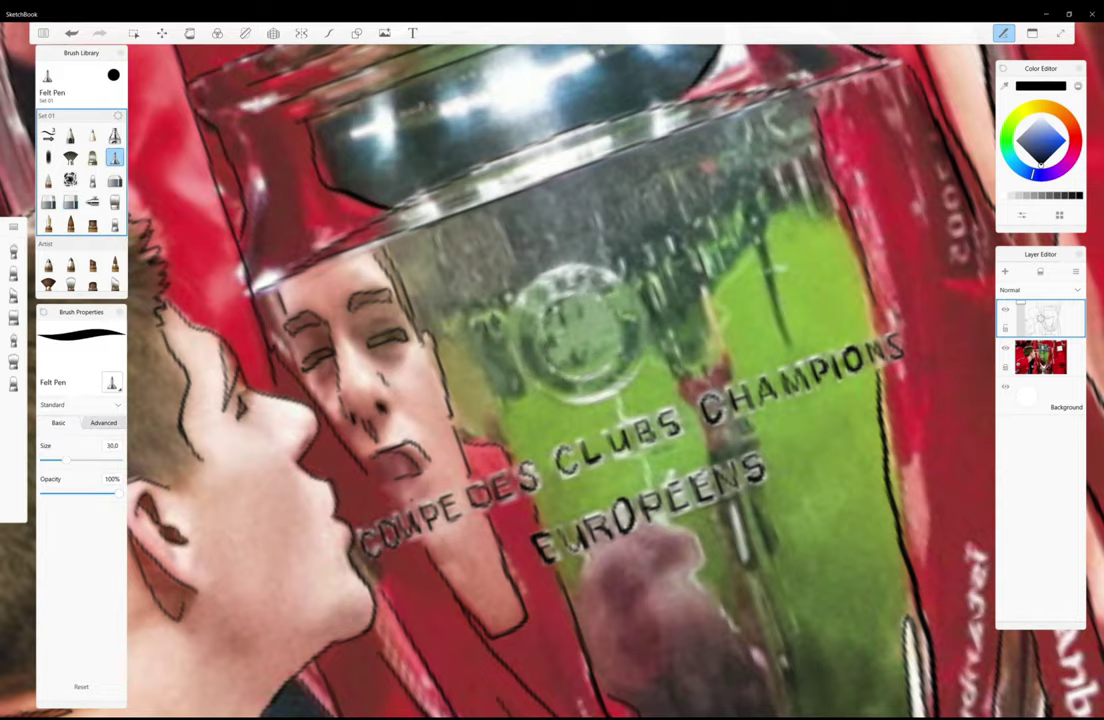
pyautogui.scroll(2, 552, 380)
pyautogui.scroll(2, 600, 400)
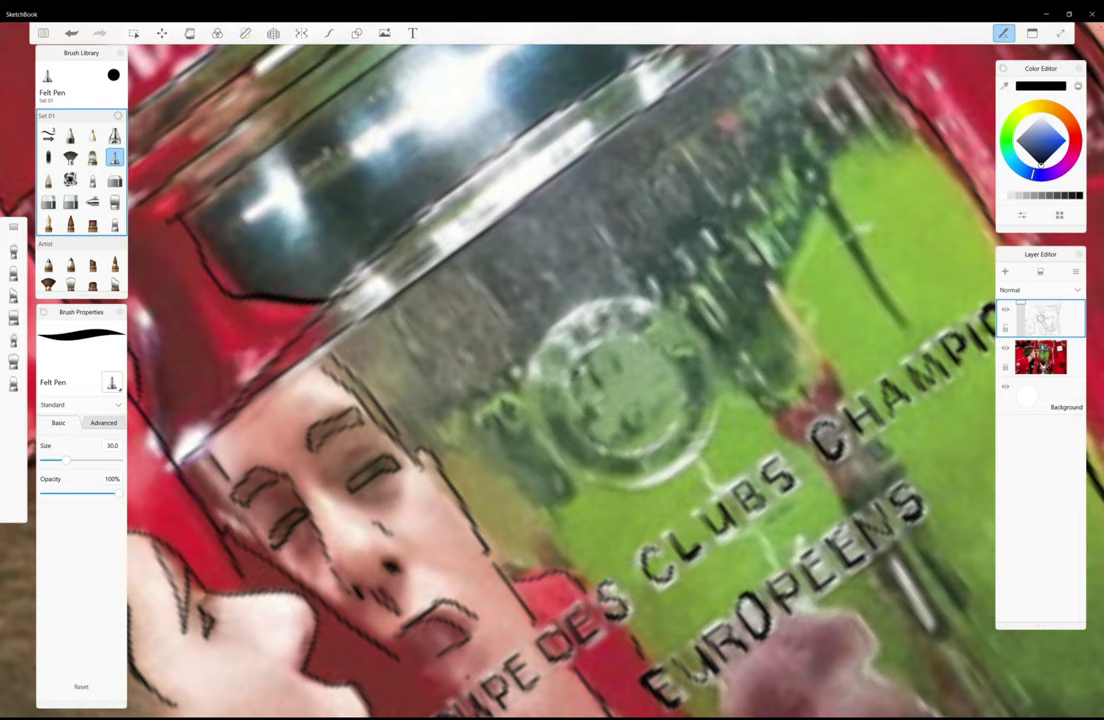
# - Ink the emblem's lettering including the A, then draw inner and outer circles around it
pyautogui.moveTo(540, 378); pyautogui.dragTo(606, 310)
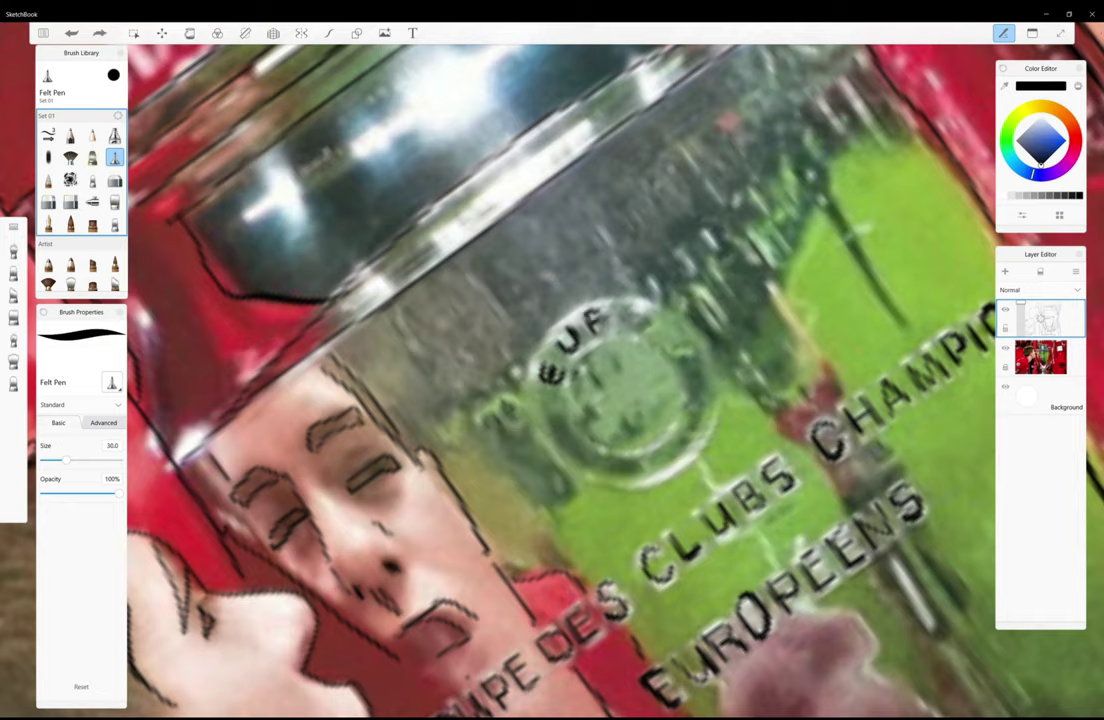
pyautogui.moveTo(612, 326); pyautogui.dragTo(626, 312)
pyautogui.moveTo(598, 352); pyautogui.dragTo(578, 428)
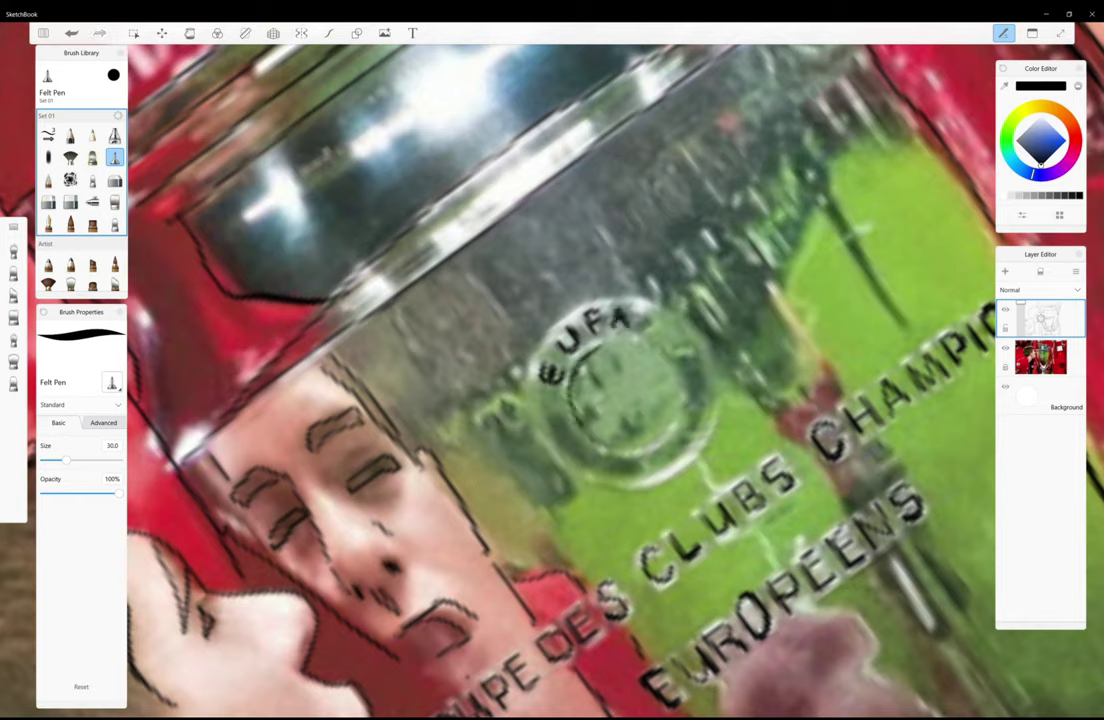
pyautogui.moveTo(620, 337); pyautogui.dragTo(575, 425)
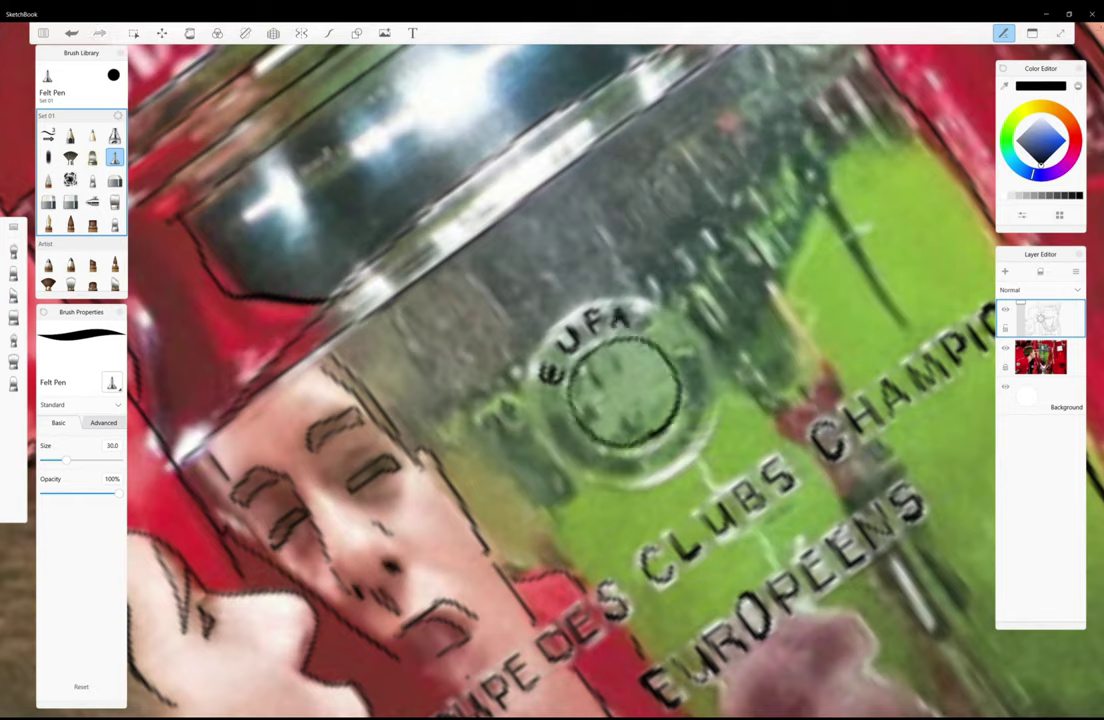
pyautogui.moveTo(540, 378); pyautogui.dragTo(712, 360)
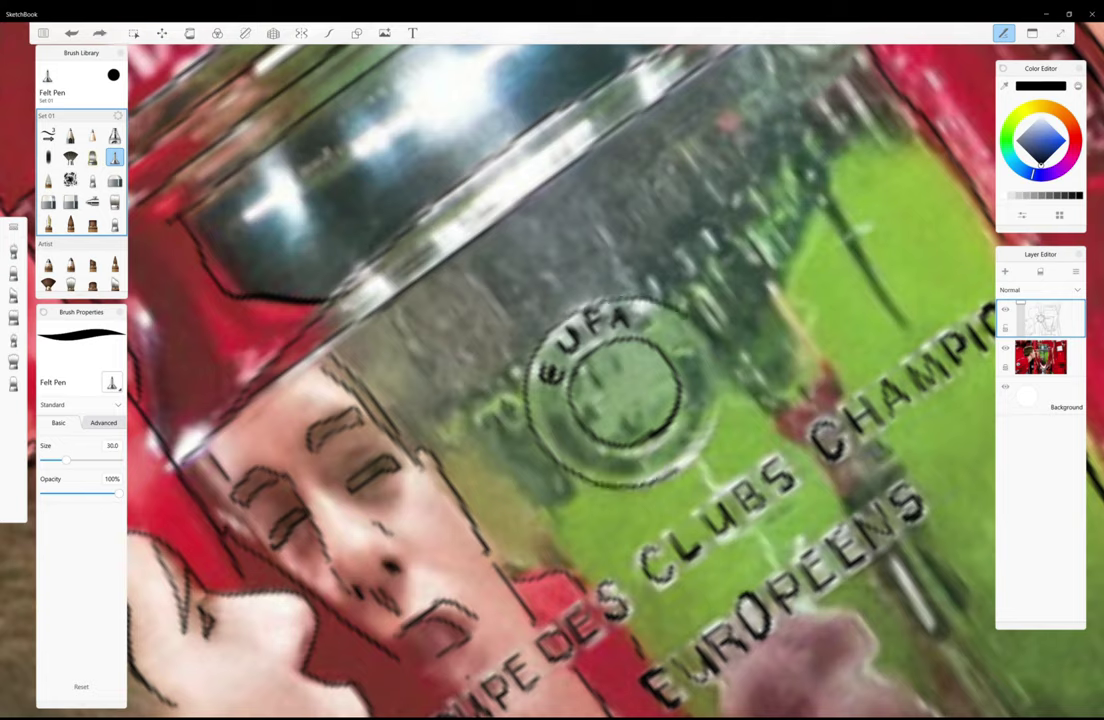
pyautogui.moveTo(724, 414); pyautogui.dragTo(692, 460)
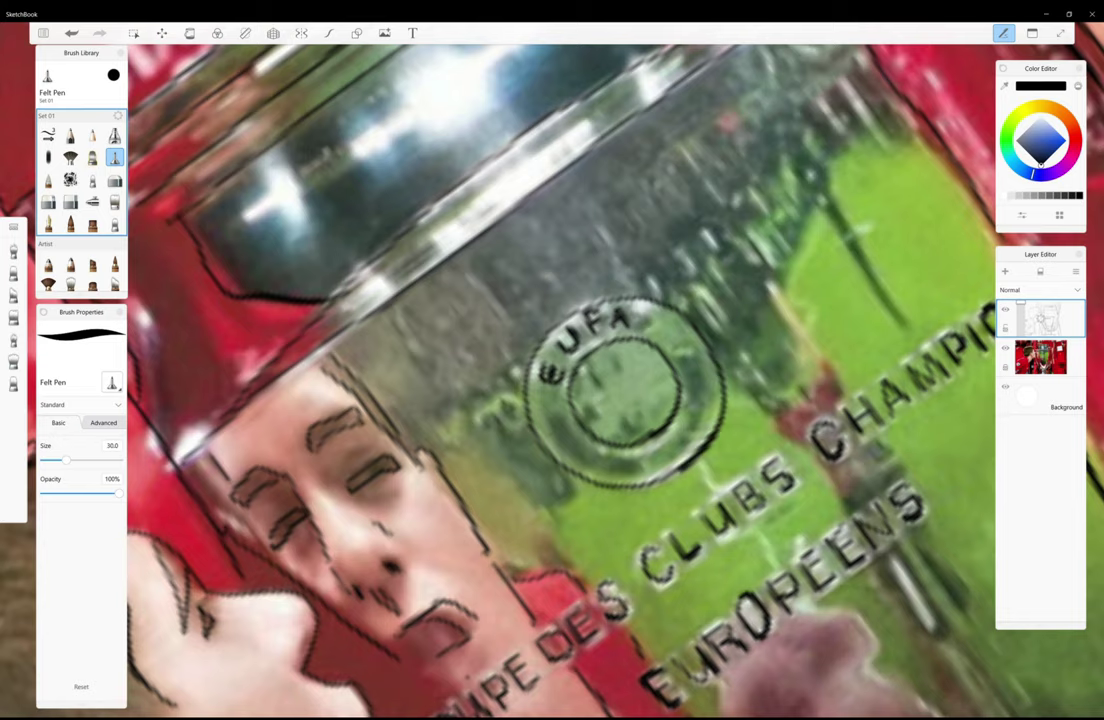
pyautogui.scroll(-5, 560, 380)
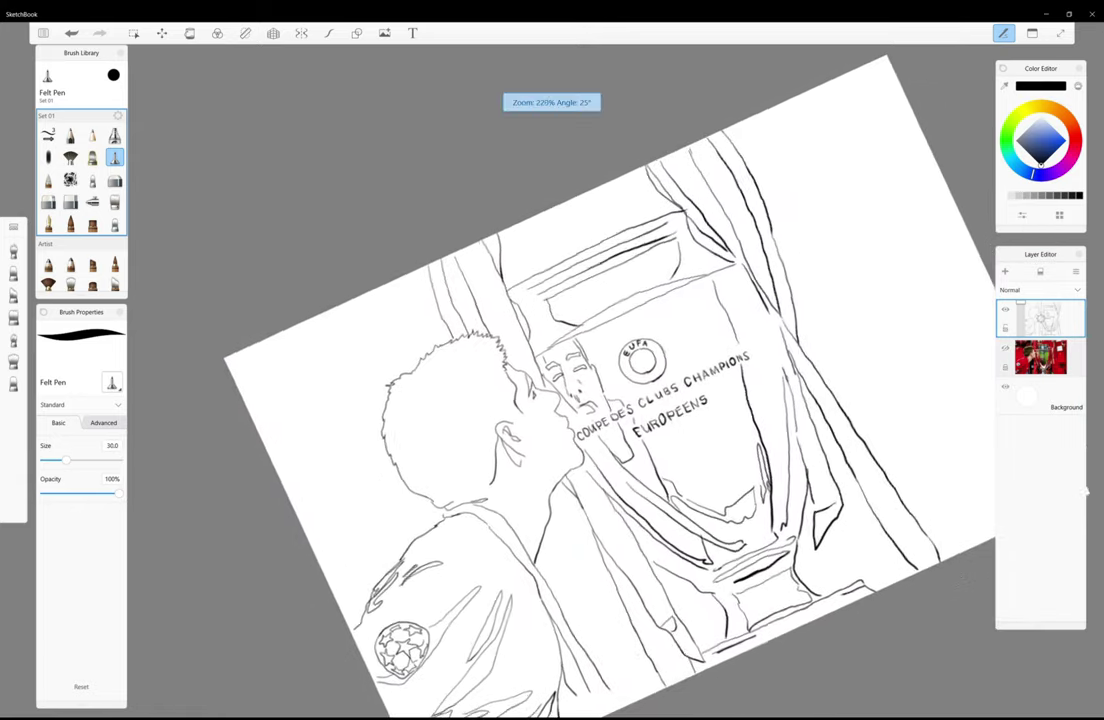
# - Add a new top layer and ink black felt-pen strands on the back of the hair
pyautogui.hotkey('ctrl', 'shift', 'n')
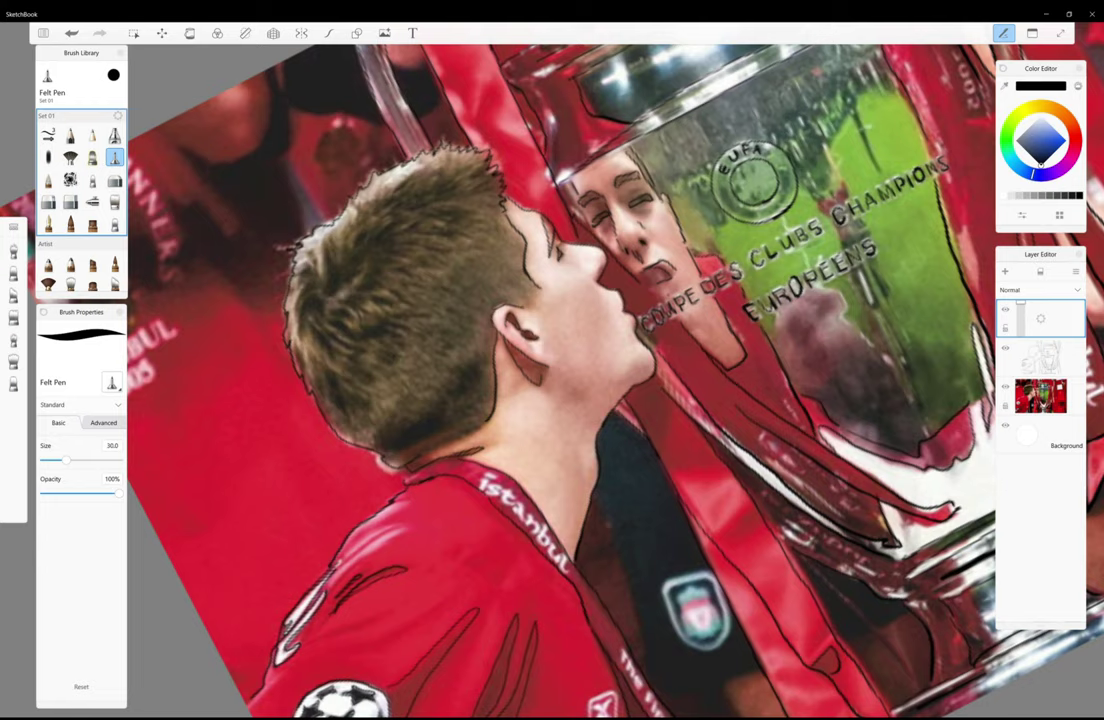
pyautogui.moveTo(299, 290)
pyautogui.mouseDown()
pyautogui.moveTo(300, 330)
pyautogui.moveTo(330, 345)
pyautogui.mouseUp()
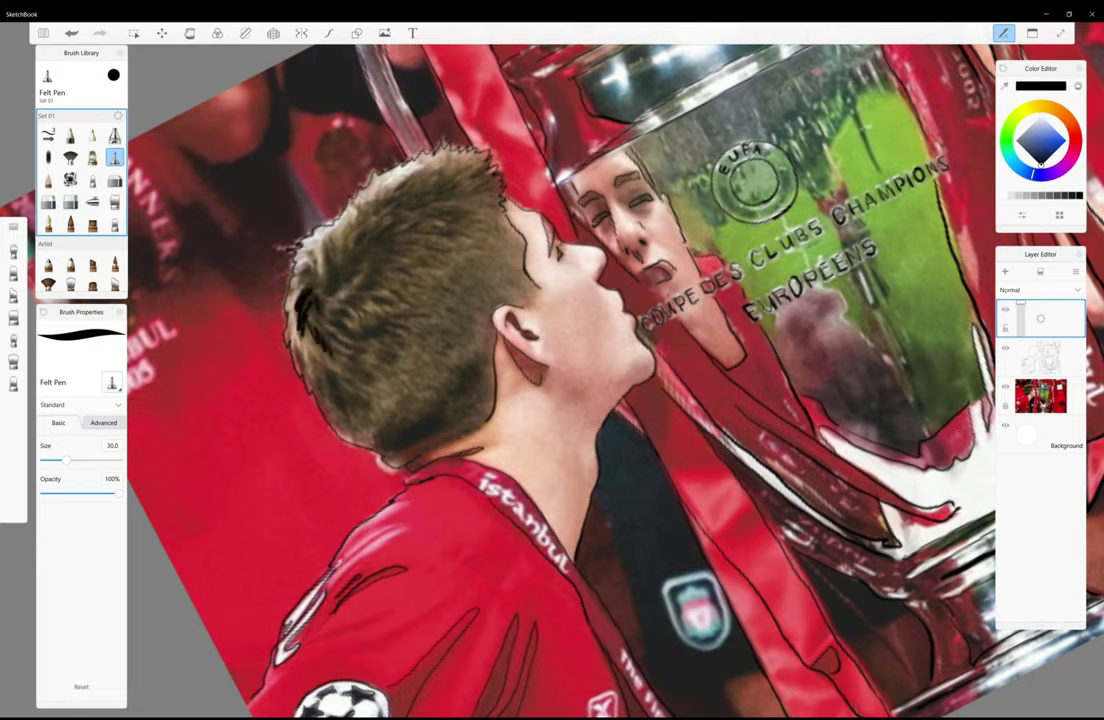
pyautogui.moveTo(316, 296); pyautogui.dragTo(320, 318)
pyautogui.moveTo(323, 328); pyautogui.dragTo(364, 352)
pyautogui.moveTo(298, 300)
pyautogui.mouseDown()
pyautogui.moveTo(322, 333)
pyautogui.moveTo(294, 352)
pyautogui.moveTo(356, 406)
pyautogui.moveTo(318, 258)
pyautogui.moveTo(336, 240)
pyautogui.moveTo(330, 262)
pyautogui.moveTo(284, 241)
pyautogui.mouseUp()
pyautogui.moveTo(278, 258); pyautogui.dragTo(290, 236)
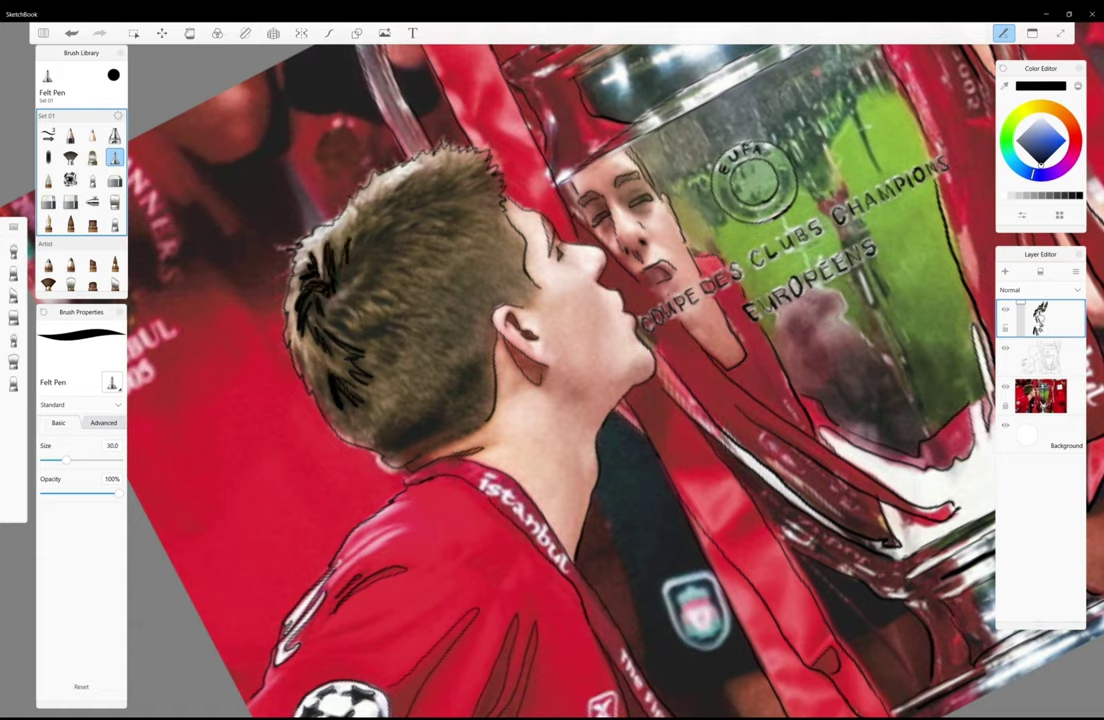
# - Ink dark strands across the upper hair, the crown and the left hair edge
pyautogui.moveTo(385, 230); pyautogui.dragTo(300, 255)
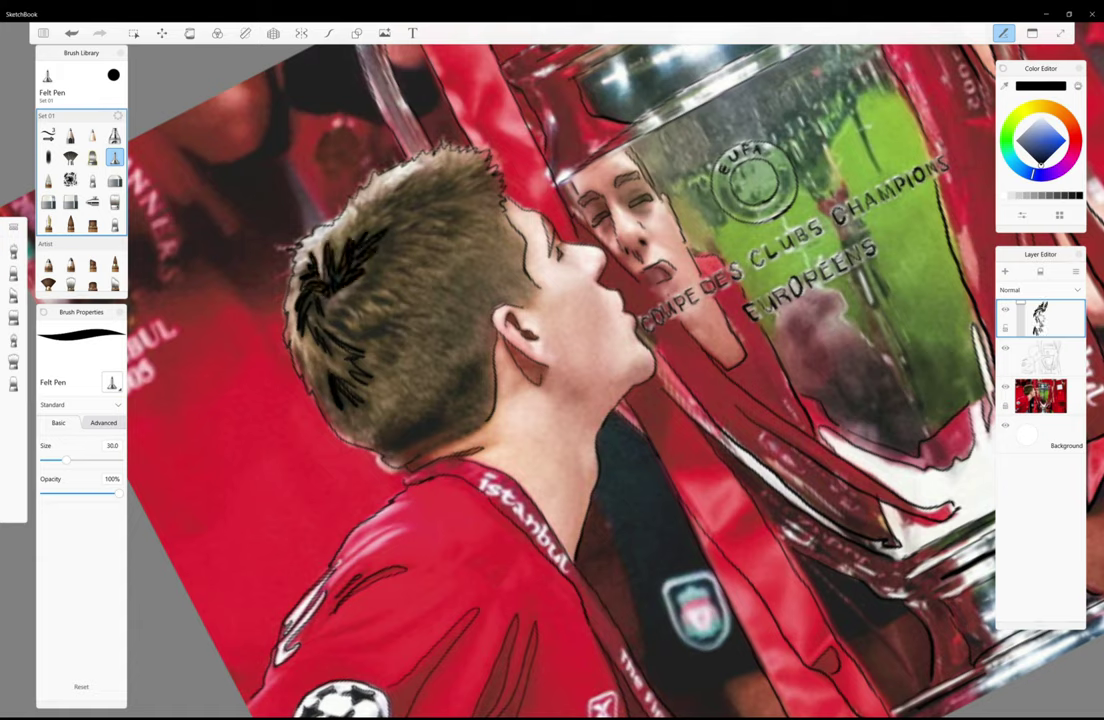
pyautogui.moveTo(408, 186)
pyautogui.mouseDown()
pyautogui.moveTo(376, 213)
pyautogui.moveTo(392, 198)
pyautogui.mouseUp()
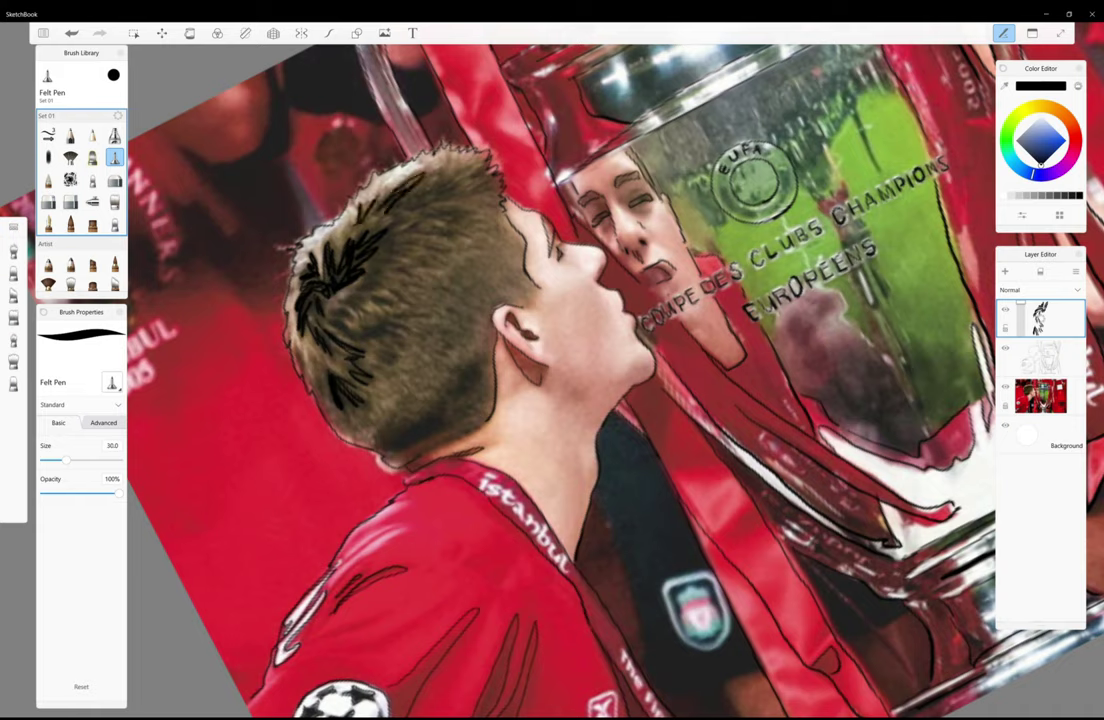
pyautogui.moveTo(380, 148)
pyautogui.mouseDown()
pyautogui.moveTo(355, 174)
pyautogui.moveTo(362, 162)
pyautogui.mouseUp()
pyautogui.moveTo(477, 158)
pyautogui.mouseDown()
pyautogui.moveTo(445, 189)
pyautogui.moveTo(455, 188)
pyautogui.mouseUp()
pyautogui.moveTo(424, 148)
pyautogui.mouseDown()
pyautogui.moveTo(370, 174)
pyautogui.moveTo(388, 172)
pyautogui.moveTo(325, 219)
pyautogui.moveTo(296, 272)
pyautogui.moveTo(345, 292)
pyautogui.moveTo(364, 271)
pyautogui.moveTo(355, 249)
pyautogui.mouseUp()
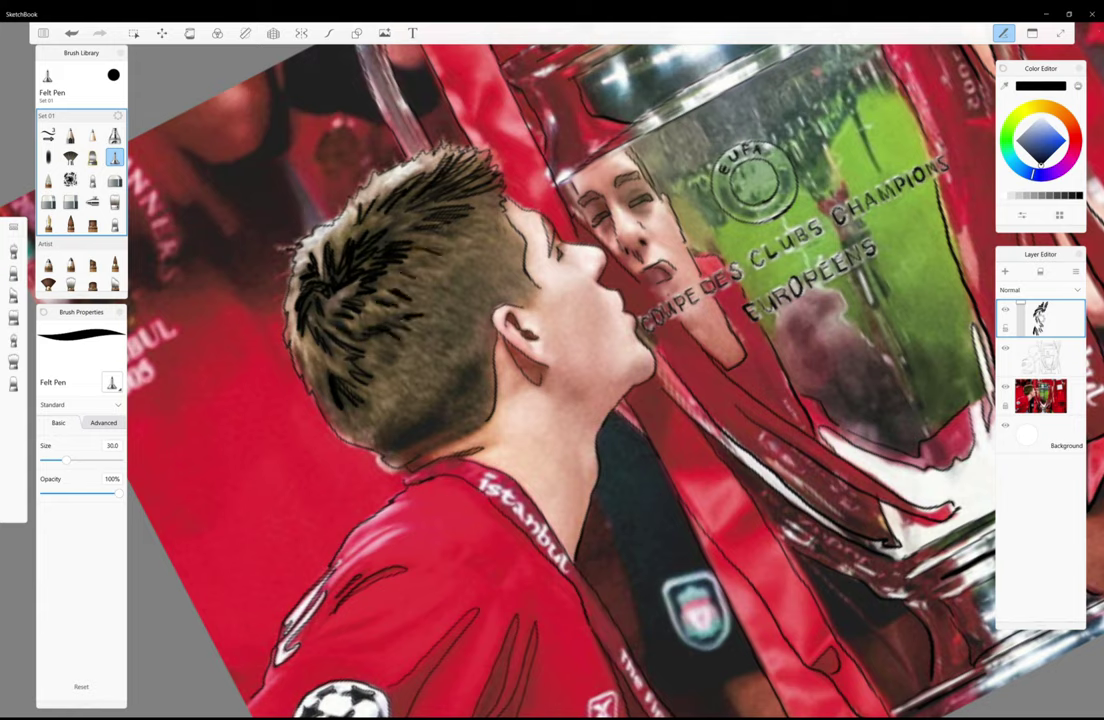
pyautogui.moveTo(355, 186); pyautogui.dragTo(333, 203)
pyautogui.moveTo(263, 298); pyautogui.dragTo(254, 321)
pyautogui.moveTo(279, 311); pyautogui.dragTo(270, 334)
# - Draw a zigzag along the nape hairline and shade the inside of the ear
pyautogui.moveTo(326, 389); pyautogui.dragTo(367, 361)
pyautogui.moveTo(379, 445); pyautogui.dragTo(484, 365)
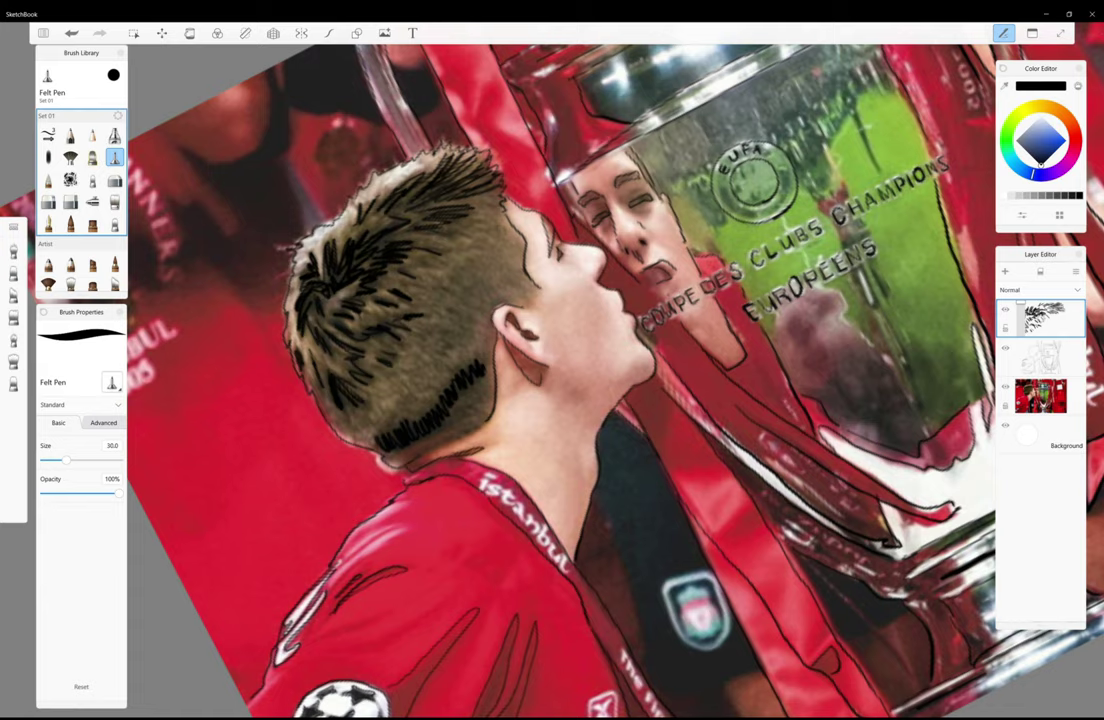
pyautogui.scroll(2, 552, 380)
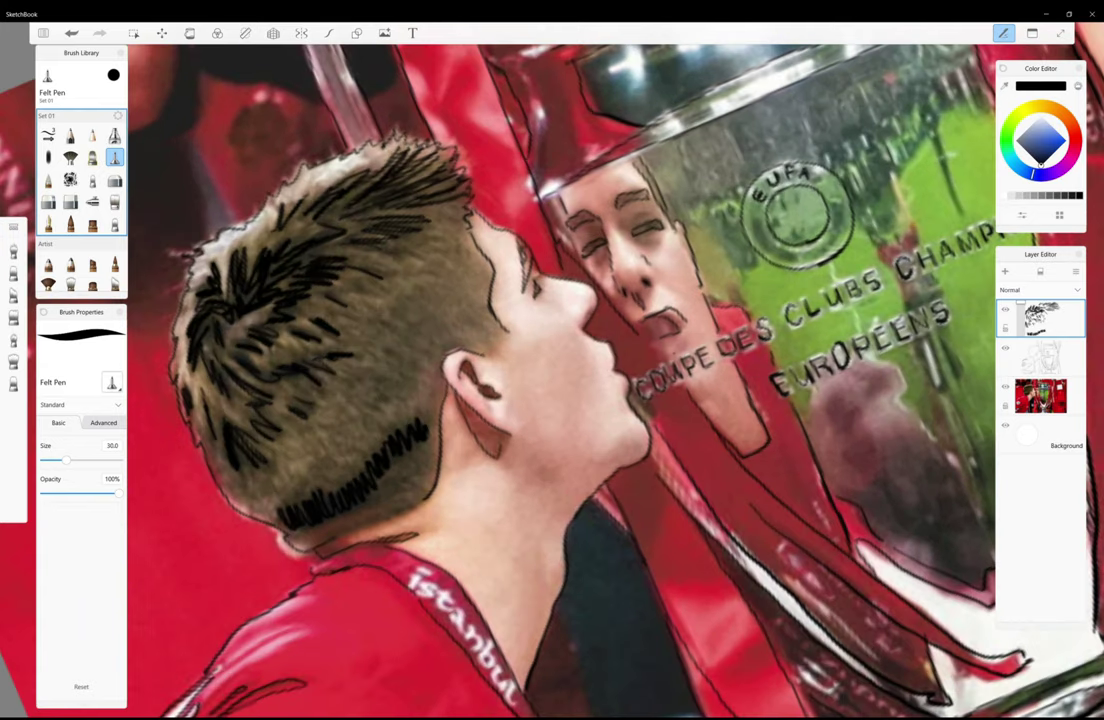
pyautogui.moveTo(463, 406); pyautogui.dragTo(499, 454)
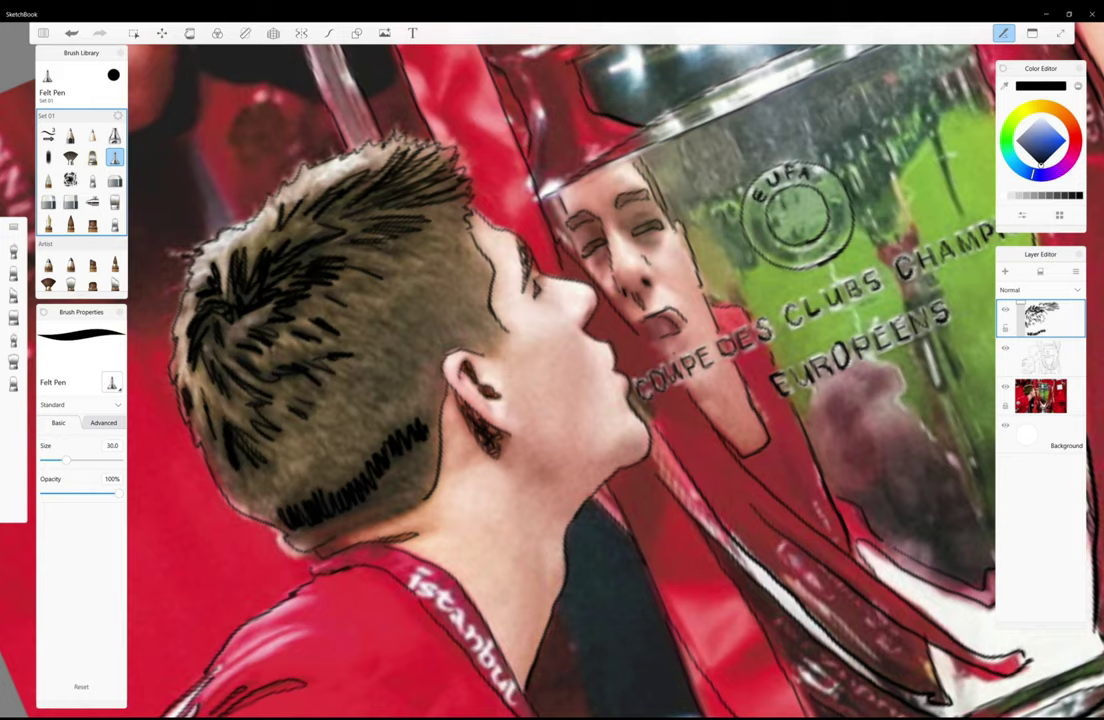
pyautogui.moveTo(450, 600); pyautogui.dragTo(540, 290)
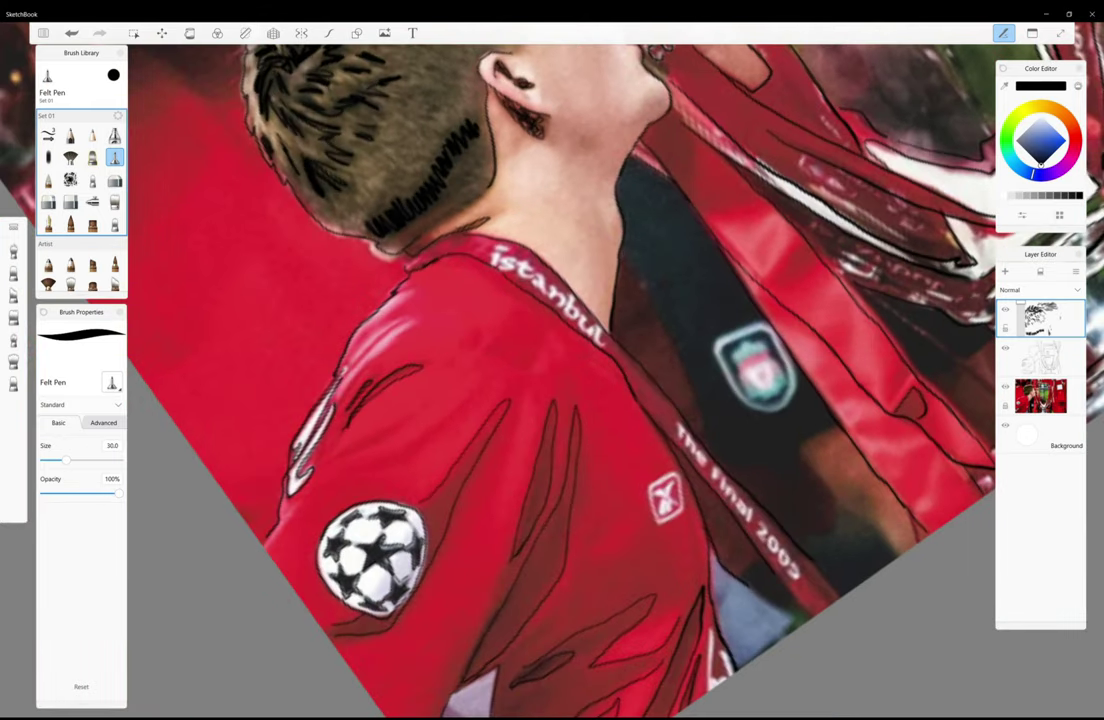
# - Hatch the shirt and sleeve stripes around and above the football badge
pyautogui.moveTo(335, 633); pyautogui.dragTo(362, 622)
pyautogui.moveTo(428, 503)
pyautogui.mouseDown()
pyautogui.moveTo(434, 521)
pyautogui.moveTo(490, 420)
pyautogui.mouseUp()
pyautogui.moveTo(434, 350); pyautogui.dragTo(408, 384)
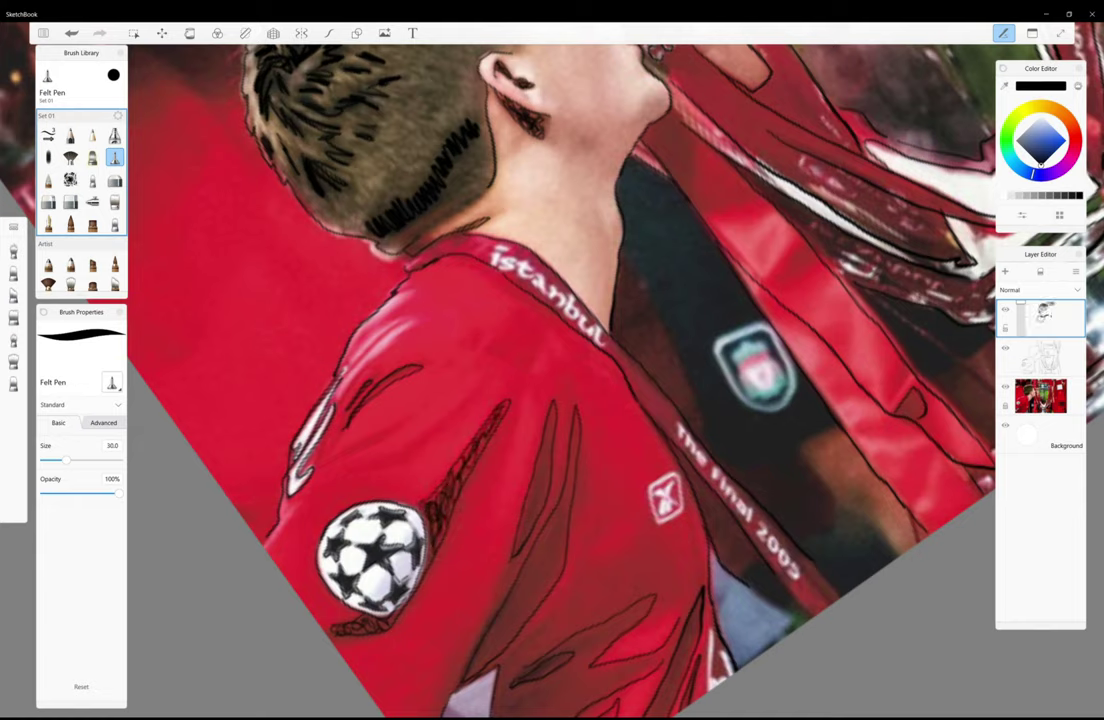
pyautogui.moveTo(540, 480); pyautogui.dragTo(526, 522)
pyautogui.moveTo(448, 468)
pyautogui.mouseDown()
pyautogui.moveTo(472, 352)
pyautogui.moveTo(467, 428)
pyautogui.mouseUp()
pyautogui.moveTo(440, 532)
pyautogui.mouseDown()
pyautogui.moveTo(408, 578)
pyautogui.moveTo(438, 541)
pyautogui.mouseUp()
pyautogui.moveTo(477, 459)
pyautogui.mouseDown()
pyautogui.moveTo(444, 519)
pyautogui.moveTo(454, 526)
pyautogui.moveTo(451, 504)
pyautogui.moveTo(478, 484)
pyautogui.mouseUp()
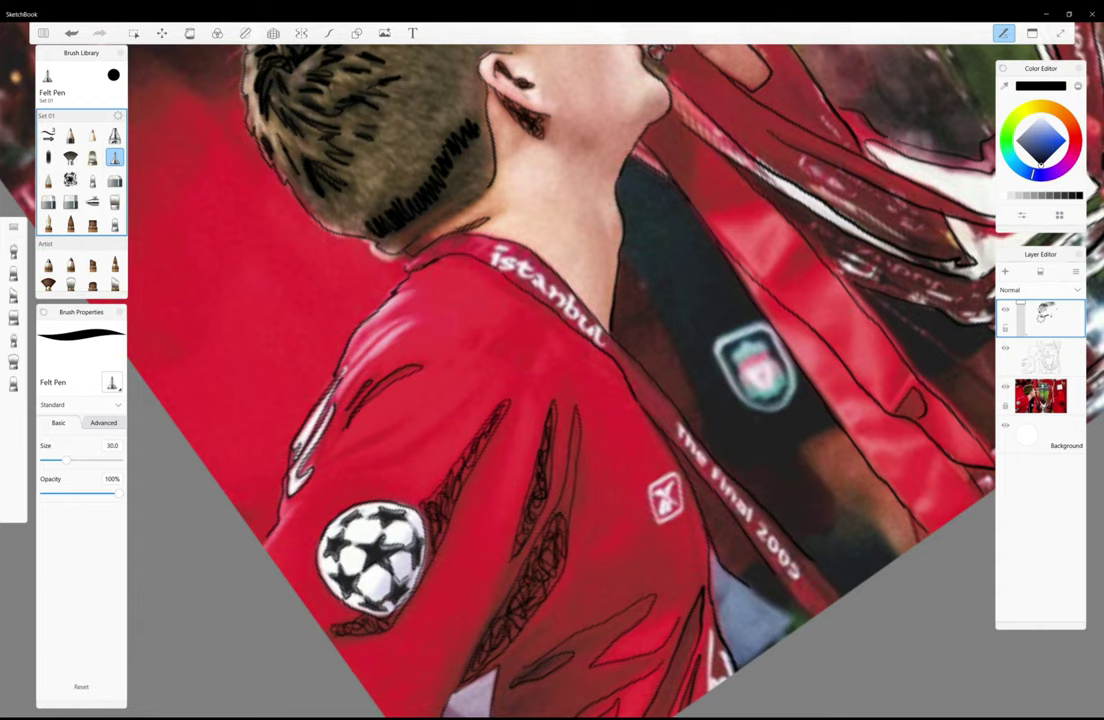
pyautogui.moveTo(496, 397); pyautogui.dragTo(480, 442)
pyautogui.moveTo(500, 360)
pyautogui.mouseDown()
pyautogui.moveTo(491, 405)
pyautogui.moveTo(463, 448)
pyautogui.mouseUp()
# - Add more hatching strokes to the sleeve stripe above the badge on the top layer
pyautogui.scroll(-2, 552, 380)
pyautogui.moveTo(496, 406); pyautogui.dragTo(476, 450)
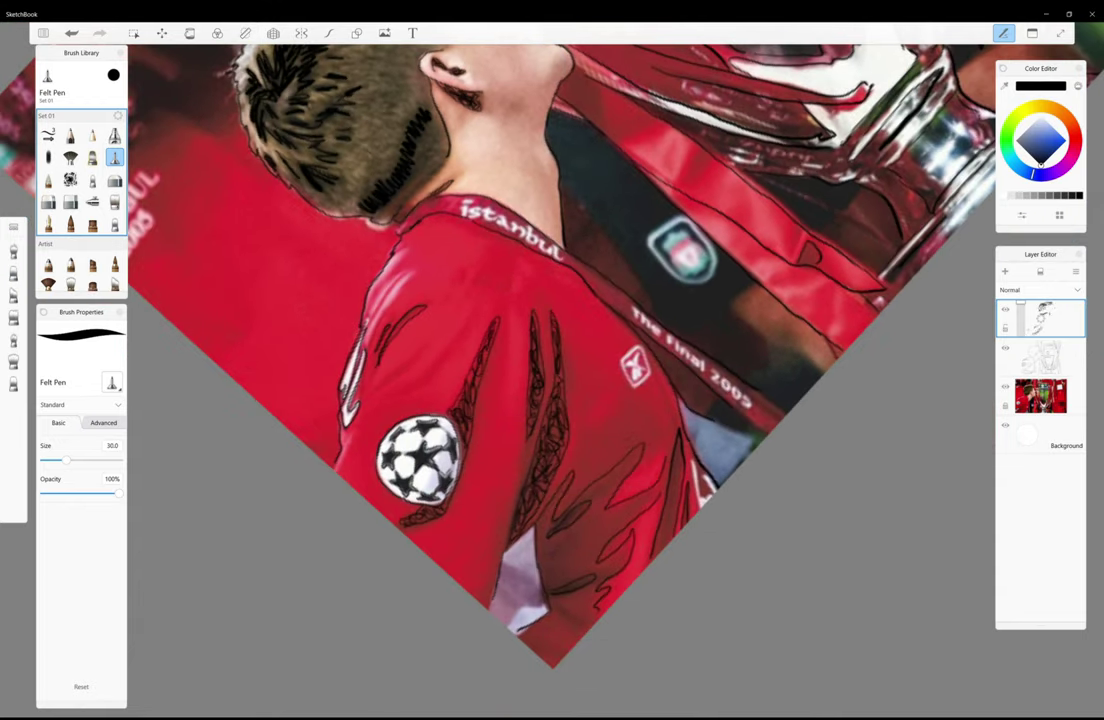
pyautogui.click(1040, 357)
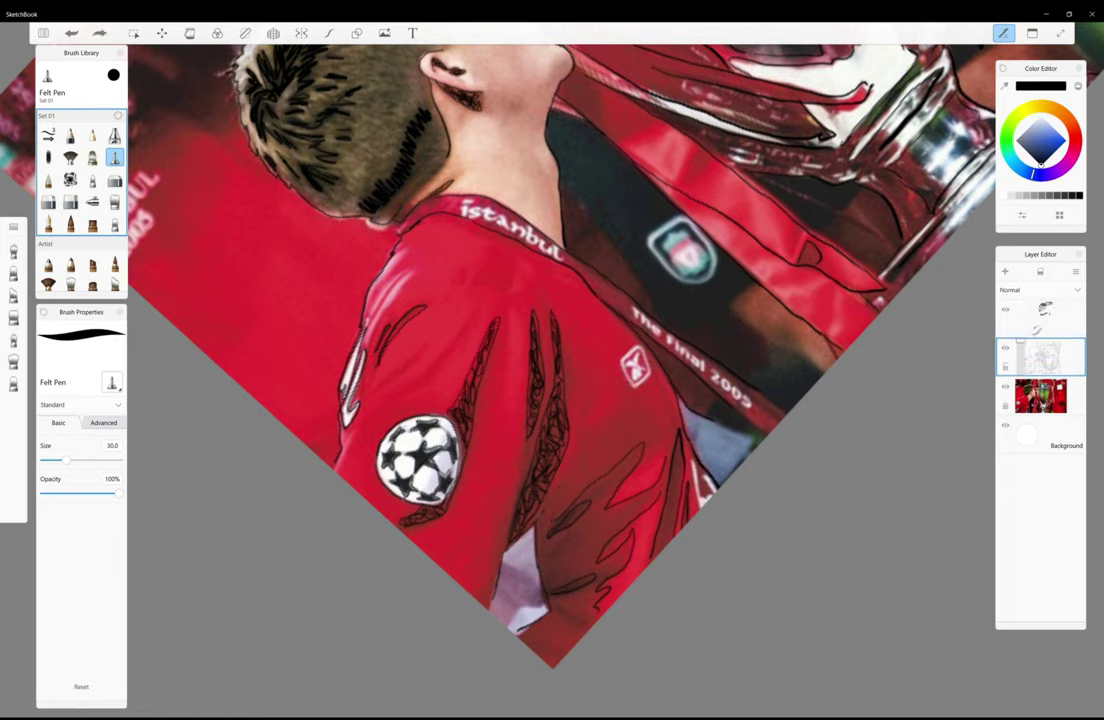
pyautogui.click(1040, 318)
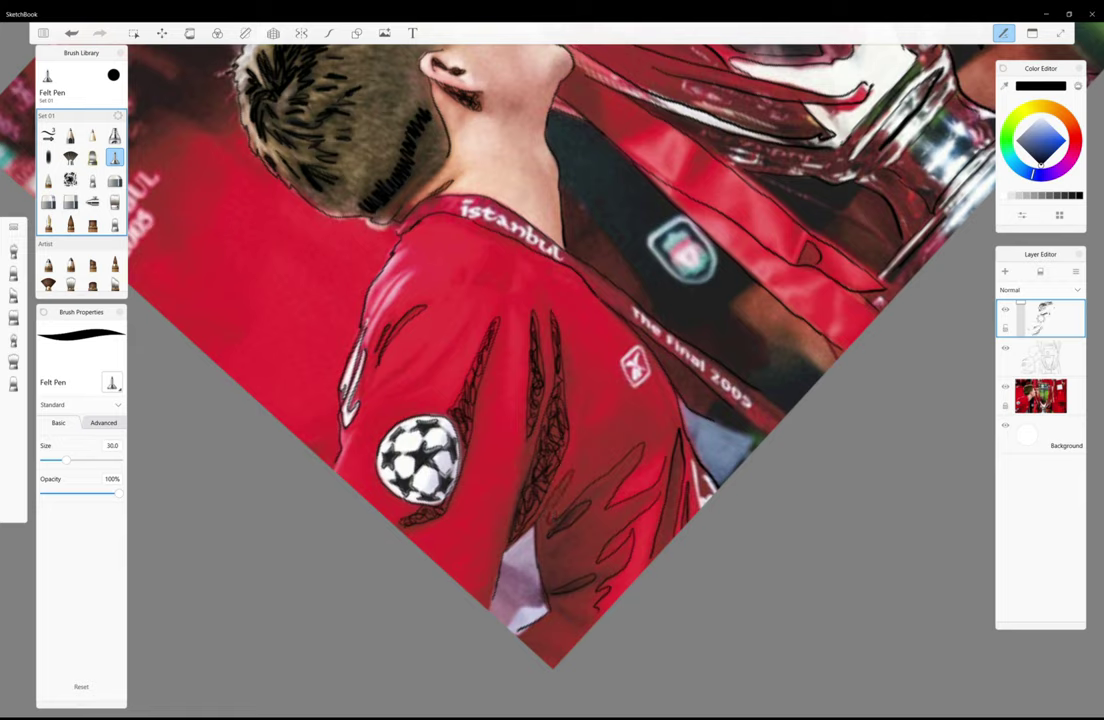
pyautogui.moveTo(490, 410); pyautogui.dragTo(465, 466)
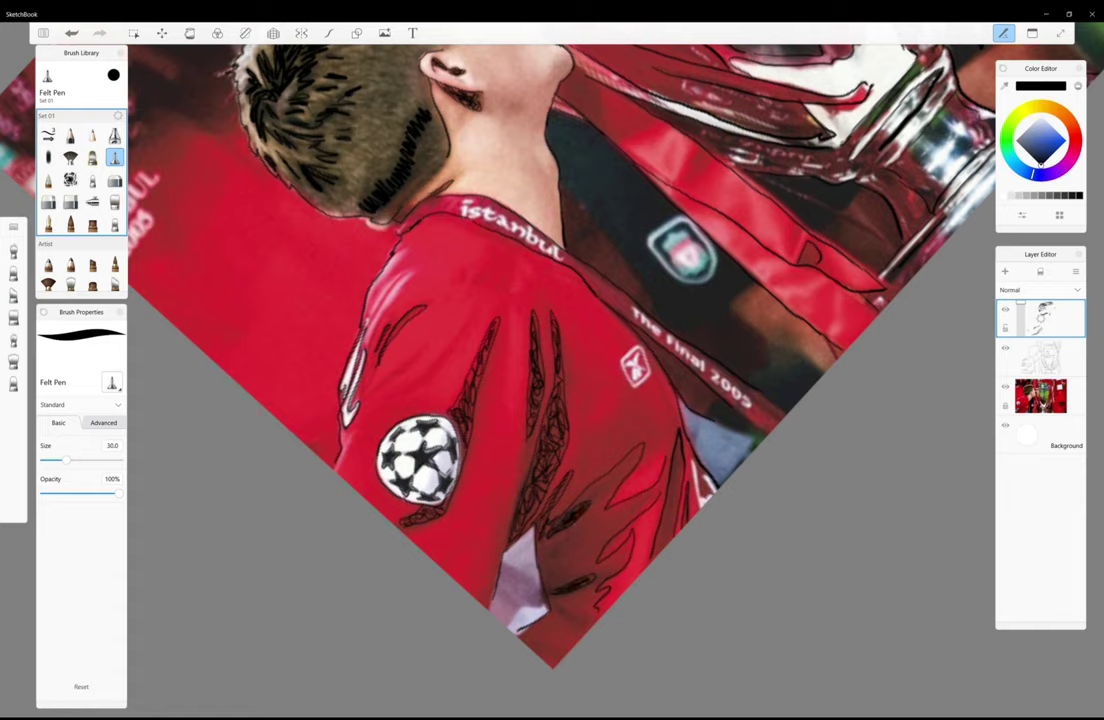
pyautogui.moveTo(476, 468); pyautogui.dragTo(464, 498)
# - Hatch the lower red shirt shapes with short black strokes
pyautogui.moveTo(645, 450); pyautogui.dragTo(614, 479)
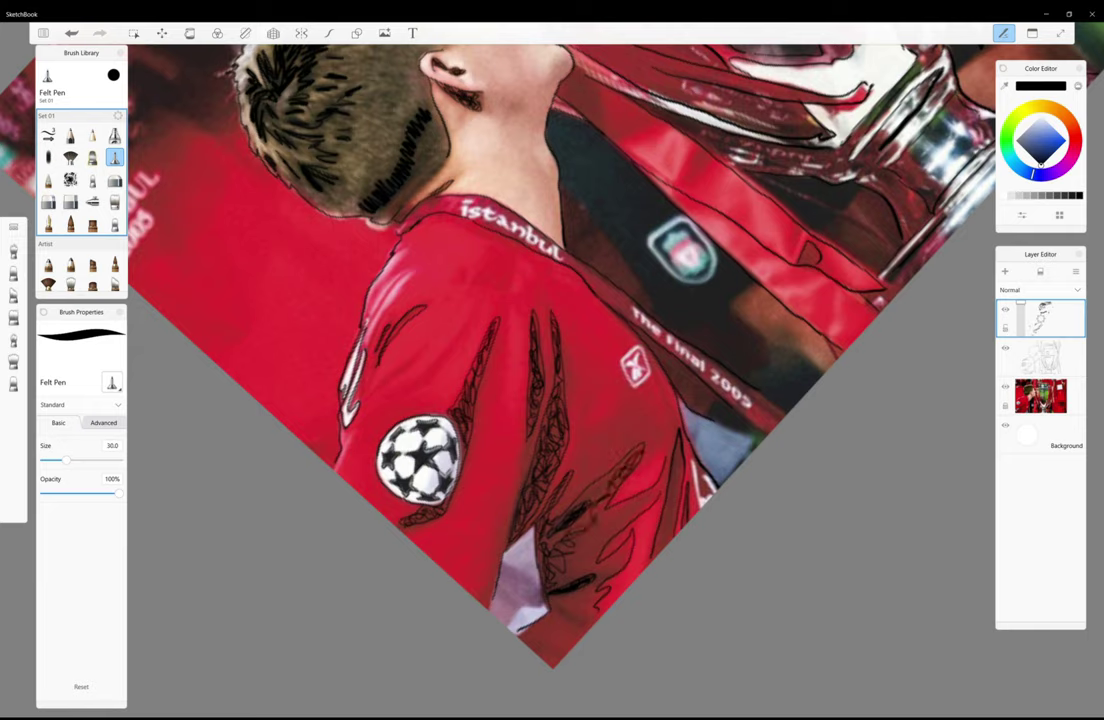
pyautogui.moveTo(588, 512); pyautogui.dragTo(571, 534)
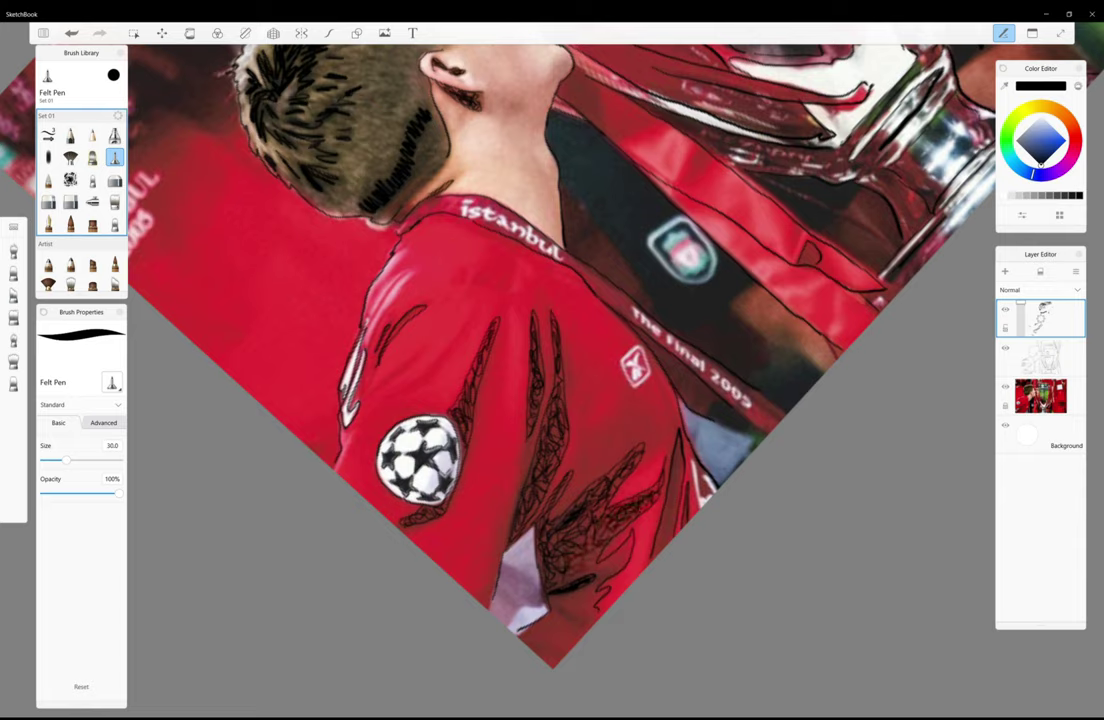
pyautogui.moveTo(516, 469)
pyautogui.mouseDown()
pyautogui.moveTo(498, 493)
pyautogui.moveTo(531, 481)
pyautogui.mouseUp()
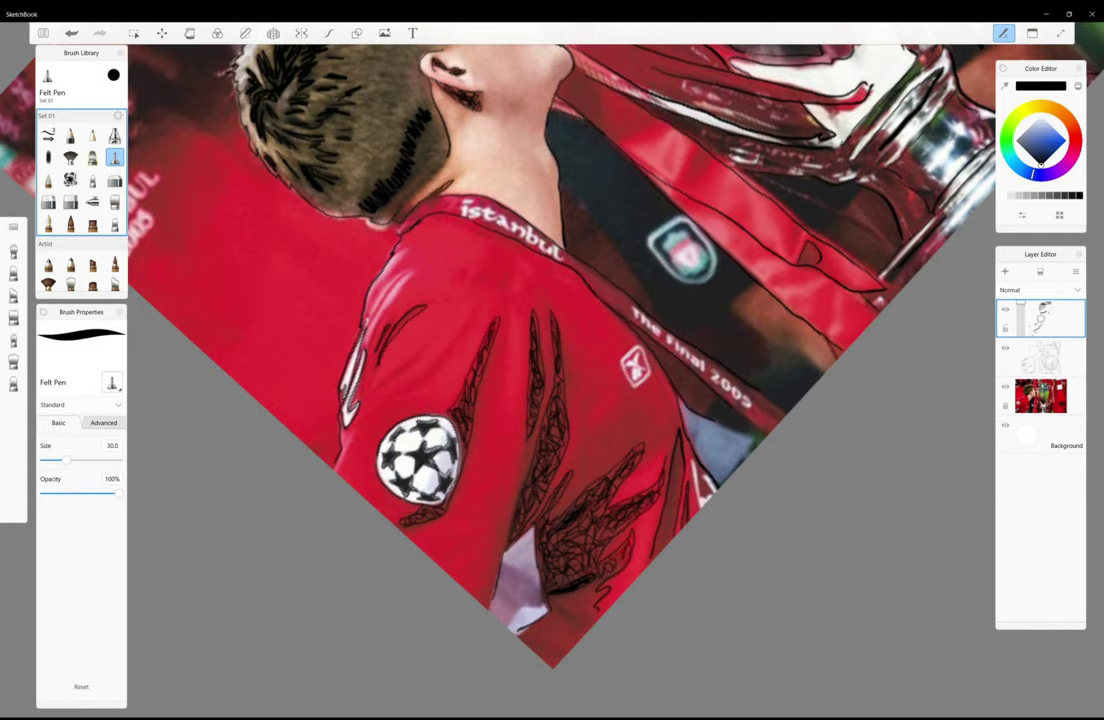
pyautogui.moveTo(555, 604)
pyautogui.mouseDown()
pyautogui.moveTo(583, 616)
pyautogui.moveTo(570, 635)
pyautogui.mouseUp()
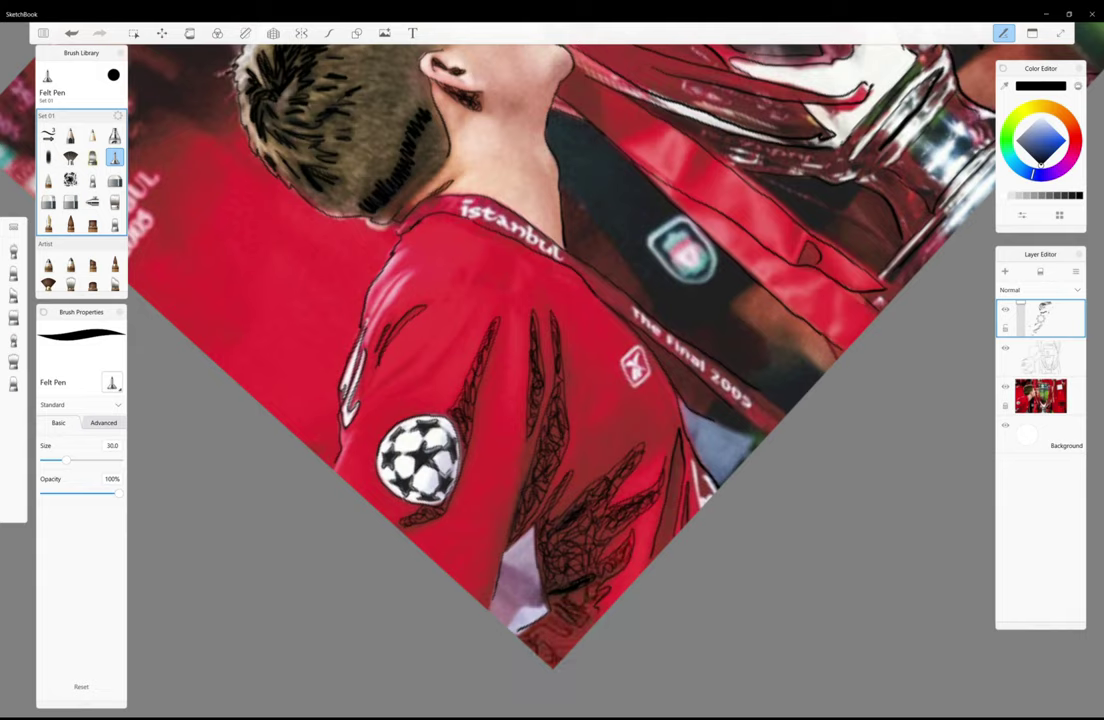
pyautogui.moveTo(515, 523); pyautogui.dragTo(464, 565)
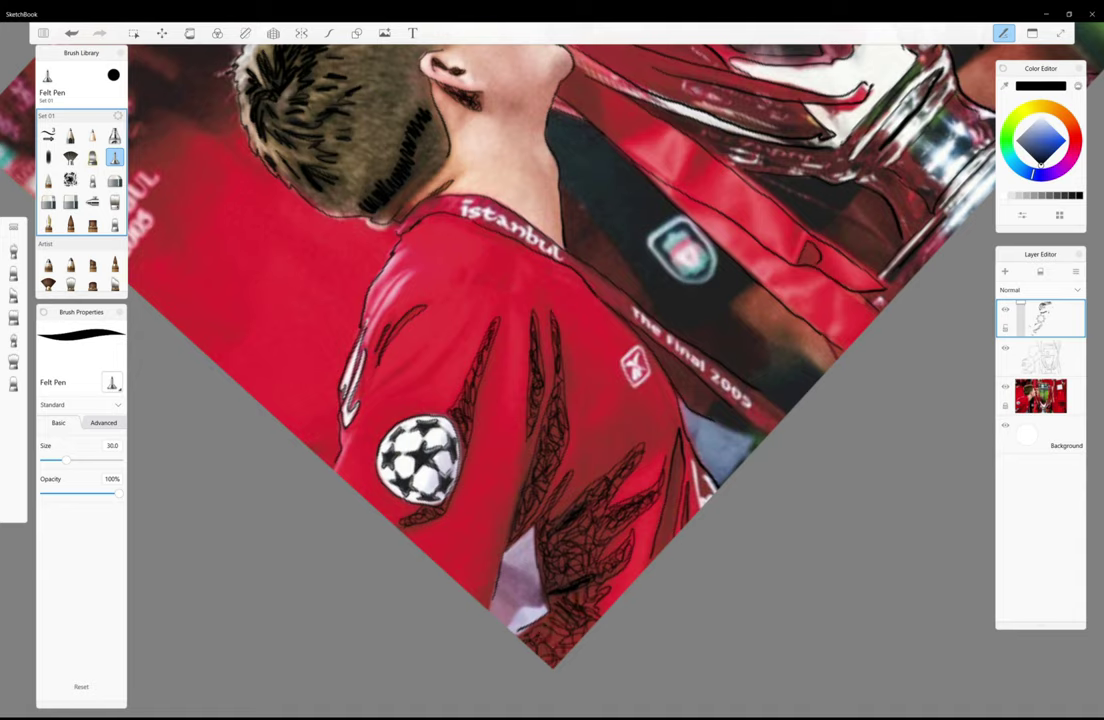
pyautogui.moveTo(578, 449); pyautogui.dragTo(563, 481)
pyautogui.moveTo(584, 443); pyautogui.dragTo(568, 466)
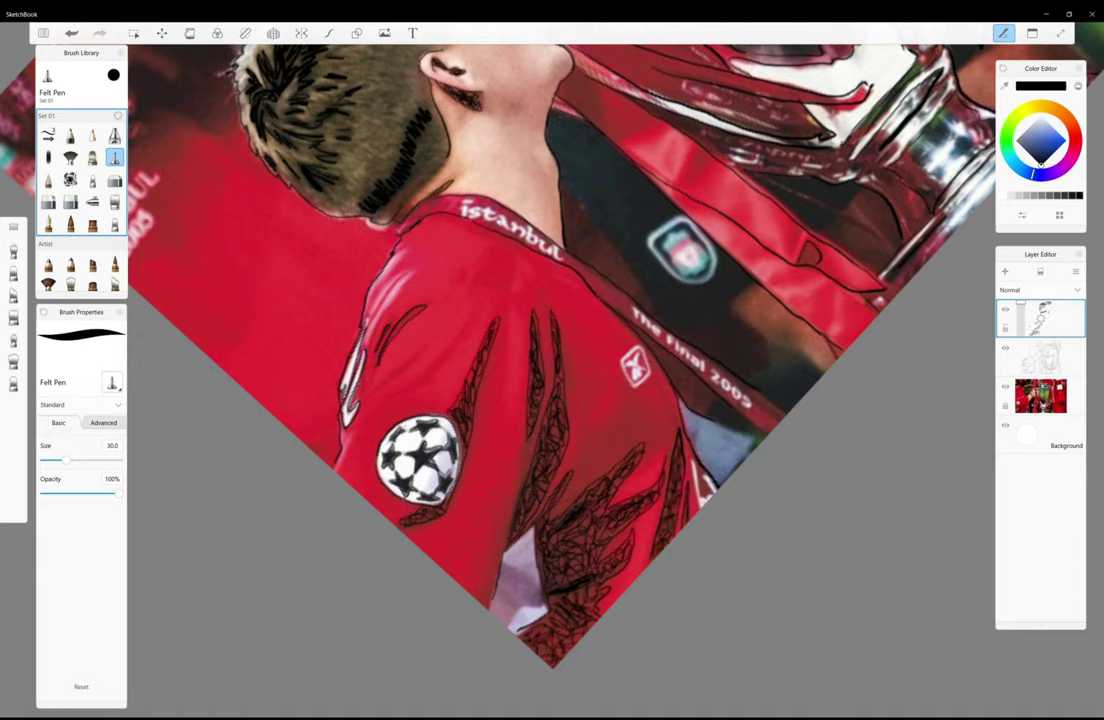
pyautogui.moveTo(582, 410); pyautogui.dragTo(569, 459)
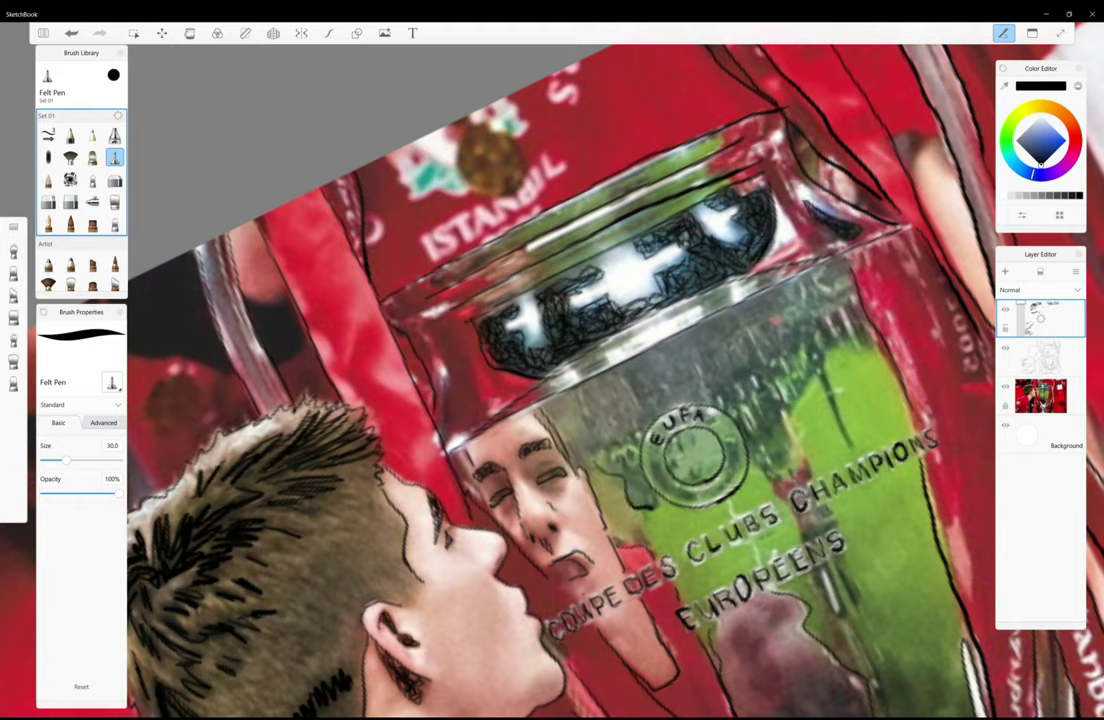
# - On the second layer, restore the undone stroke and draw a thin line along the trophy's green area
pyautogui.click(1040, 355)
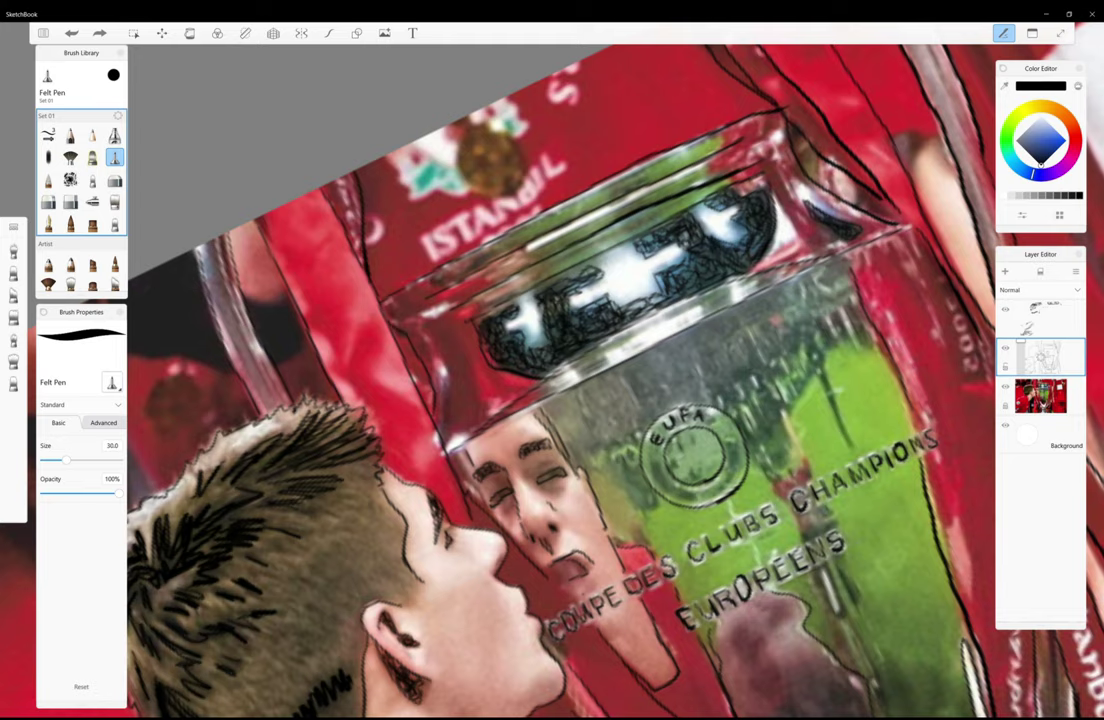
pyautogui.hotkey('ctrl', 'y')
pyautogui.moveTo(655, 402); pyautogui.dragTo(759, 300)
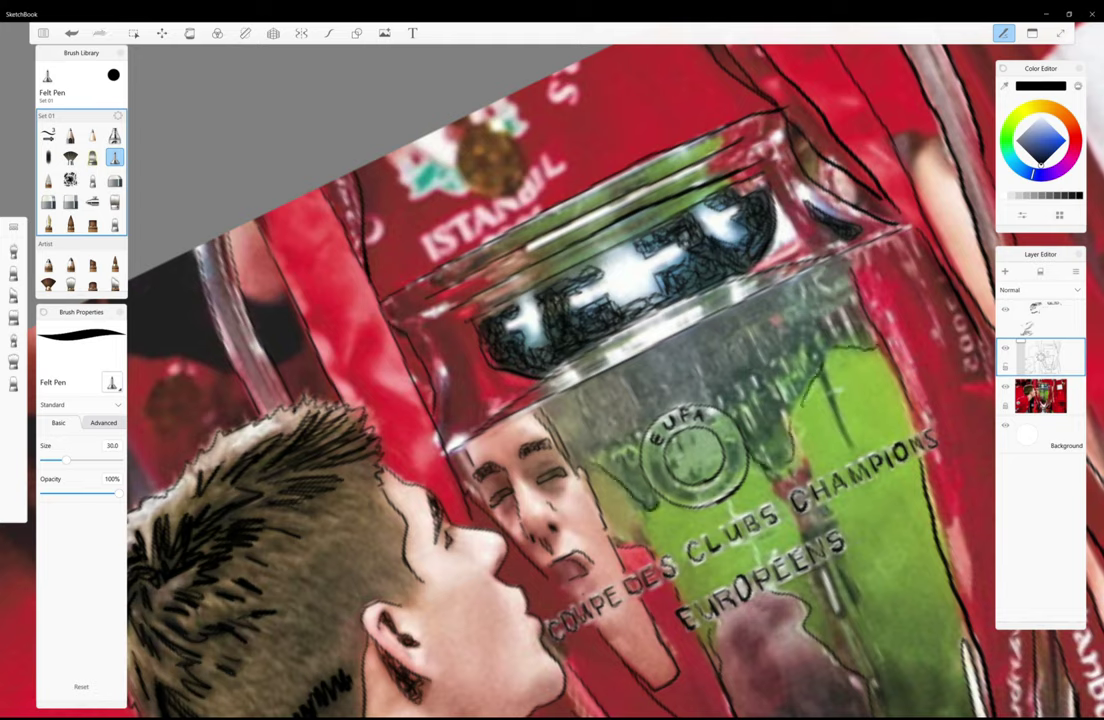
pyautogui.click(1040, 316)
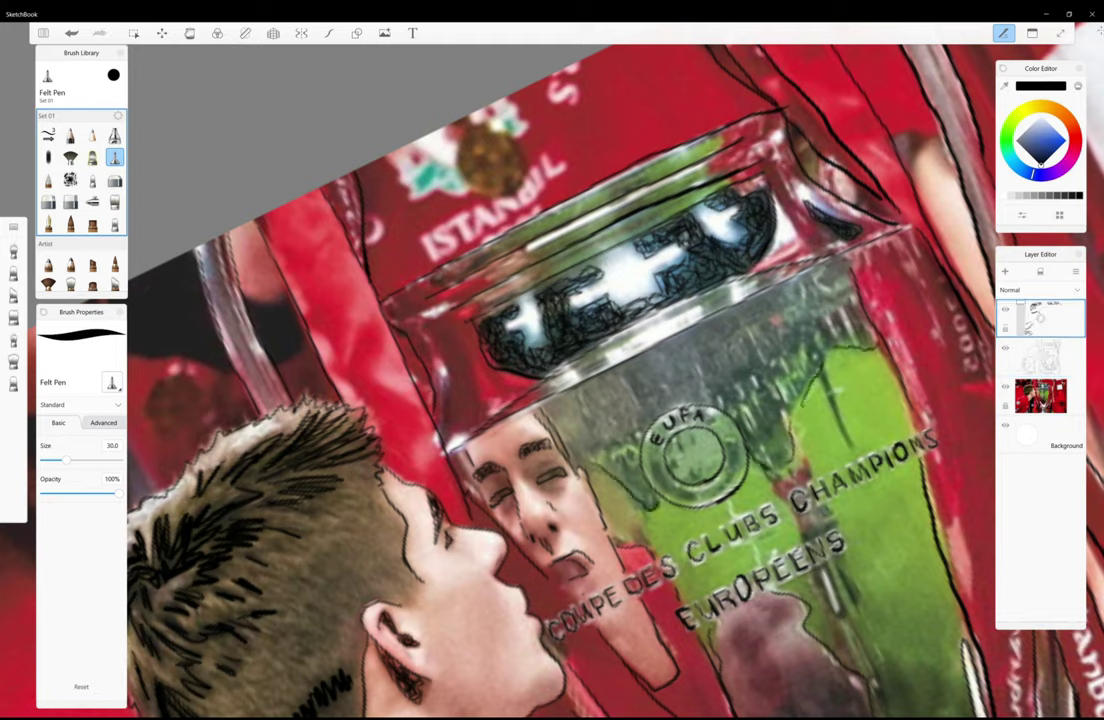
# - Hatch the trophy to the left and above-left of the UEFA emblem
pyautogui.moveTo(562, 435); pyautogui.dragTo(592, 392)
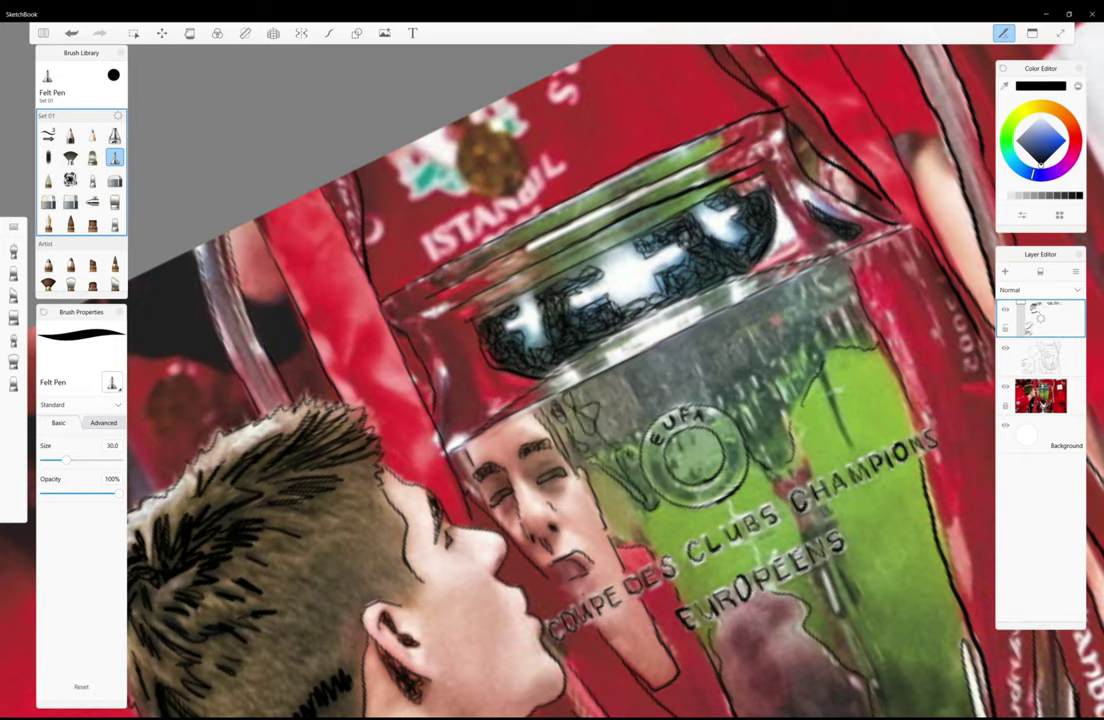
pyautogui.moveTo(575, 455); pyautogui.dragTo(602, 410)
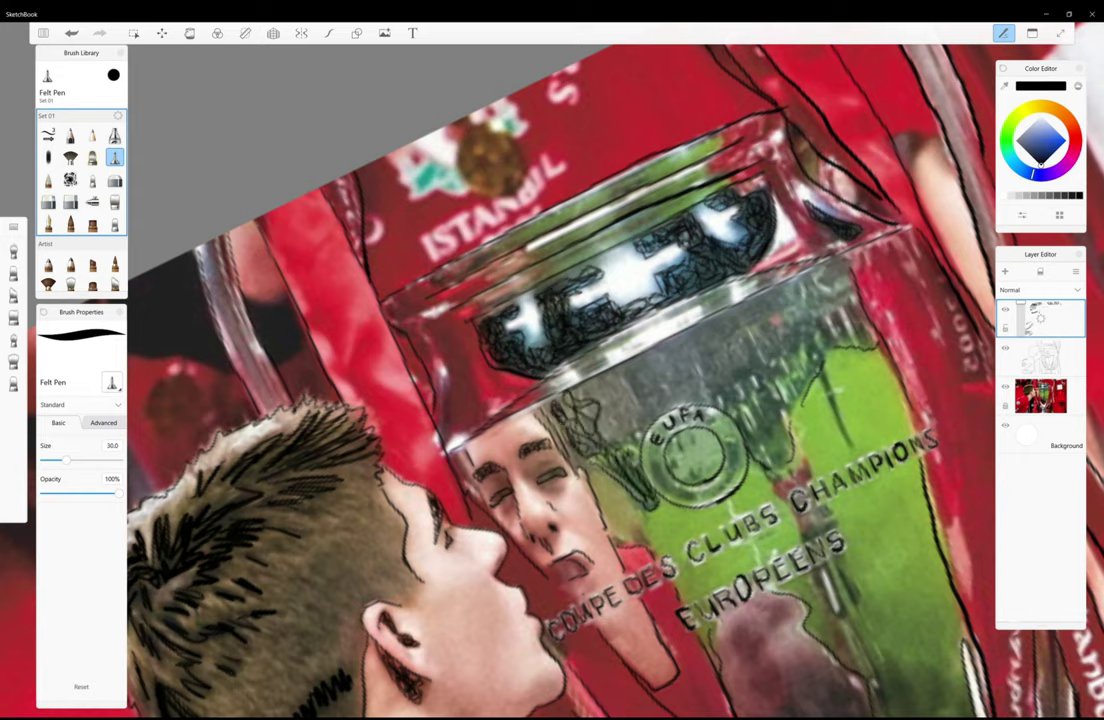
pyautogui.moveTo(620, 465)
pyautogui.mouseDown()
pyautogui.moveTo(655, 402)
pyautogui.moveTo(635, 385)
pyautogui.mouseUp()
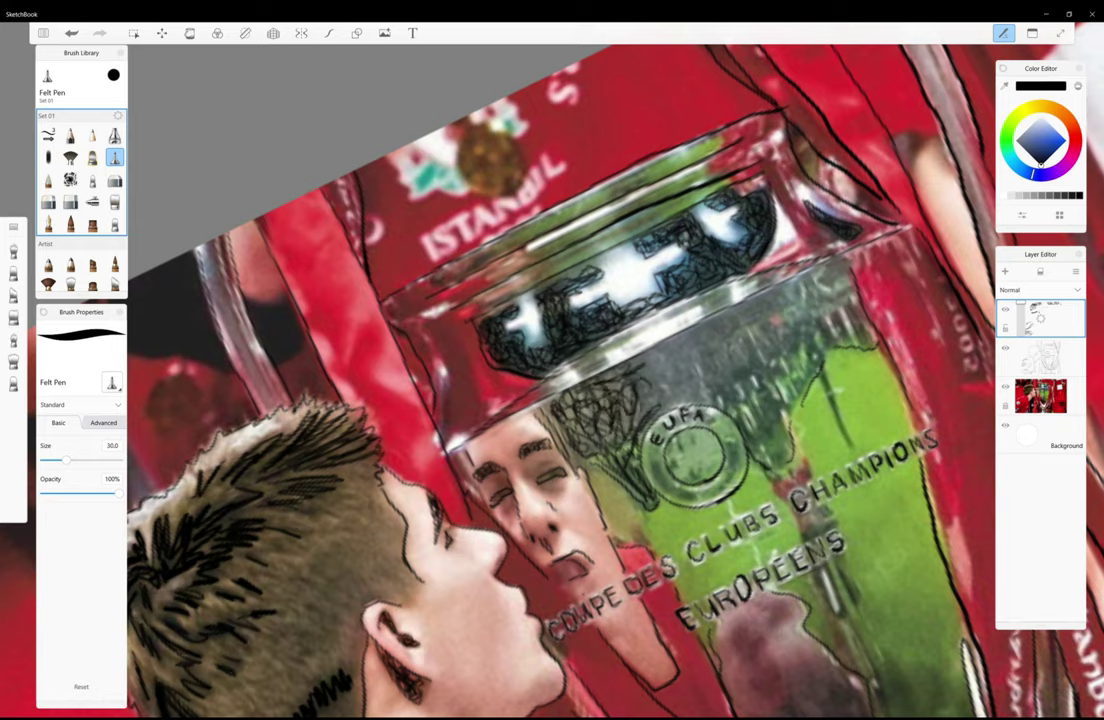
pyautogui.moveTo(535, 390); pyautogui.dragTo(548, 356)
pyautogui.moveTo(485, 385); pyautogui.dragTo(525, 398)
pyautogui.moveTo(500, 345)
pyautogui.mouseDown()
pyautogui.moveTo(560, 360)
pyautogui.moveTo(562, 310)
pyautogui.moveTo(595, 340)
pyautogui.moveTo(585, 295)
pyautogui.mouseUp()
pyautogui.moveTo(570, 338)
pyautogui.mouseDown()
pyautogui.moveTo(595, 290)
pyautogui.moveTo(610, 345)
pyautogui.moveTo(628, 292)
pyautogui.moveTo(615, 285)
pyautogui.moveTo(610, 328)
pyautogui.moveTo(647, 370)
pyautogui.moveTo(678, 376)
pyautogui.moveTo(655, 390)
pyautogui.mouseUp()
# - Hatch the trophy rim directly above the UEFA emblem
pyautogui.moveTo(622, 302)
pyautogui.mouseDown()
pyautogui.moveTo(652, 370)
pyautogui.moveTo(655, 360)
pyautogui.moveTo(670, 368)
pyautogui.mouseUp()
pyautogui.moveTo(595, 280)
pyautogui.mouseDown()
pyautogui.moveTo(640, 320)
pyautogui.moveTo(652, 258)
pyautogui.mouseUp()
pyautogui.moveTo(645, 272)
pyautogui.mouseDown()
pyautogui.moveTo(680, 320)
pyautogui.moveTo(672, 314)
pyautogui.moveTo(678, 360)
pyautogui.mouseUp()
pyautogui.moveTo(672, 306); pyautogui.dragTo(698, 358)
pyautogui.moveTo(658, 285); pyautogui.dragTo(675, 328)
pyautogui.moveTo(640, 285)
pyautogui.mouseDown()
pyautogui.moveTo(680, 260)
pyautogui.moveTo(650, 328)
pyautogui.moveTo(660, 356)
pyautogui.moveTo(648, 358)
pyautogui.mouseUp()
pyautogui.moveTo(655, 250)
pyautogui.mouseDown()
pyautogui.moveTo(700, 324)
pyautogui.moveTo(684, 256)
pyautogui.moveTo(720, 230)
pyautogui.mouseUp()
pyautogui.moveTo(694, 285)
pyautogui.mouseDown()
pyautogui.moveTo(712, 240)
pyautogui.moveTo(730, 272)
pyautogui.moveTo(710, 292)
pyautogui.moveTo(748, 255)
pyautogui.moveTo(752, 292)
pyautogui.moveTo(716, 262)
pyautogui.moveTo(745, 240)
pyautogui.moveTo(688, 280)
pyautogui.moveTo(672, 326)
pyautogui.moveTo(648, 306)
pyautogui.moveTo(730, 240)
pyautogui.moveTo(595, 325)
pyautogui.mouseUp()
# - Hatch the left side of the trophy rim and start loop scribbles on the lower cup
pyautogui.moveTo(605, 305); pyautogui.dragTo(512, 350)
pyautogui.moveTo(535, 340)
pyautogui.mouseDown()
pyautogui.moveTo(497, 364)
pyautogui.moveTo(530, 384)
pyautogui.moveTo(535, 403)
pyautogui.moveTo(535, 366)
pyautogui.mouseUp()
pyautogui.moveTo(558, 346)
pyautogui.mouseDown()
pyautogui.moveTo(592, 317)
pyautogui.moveTo(631, 327)
pyautogui.moveTo(667, 401)
pyautogui.mouseUp()
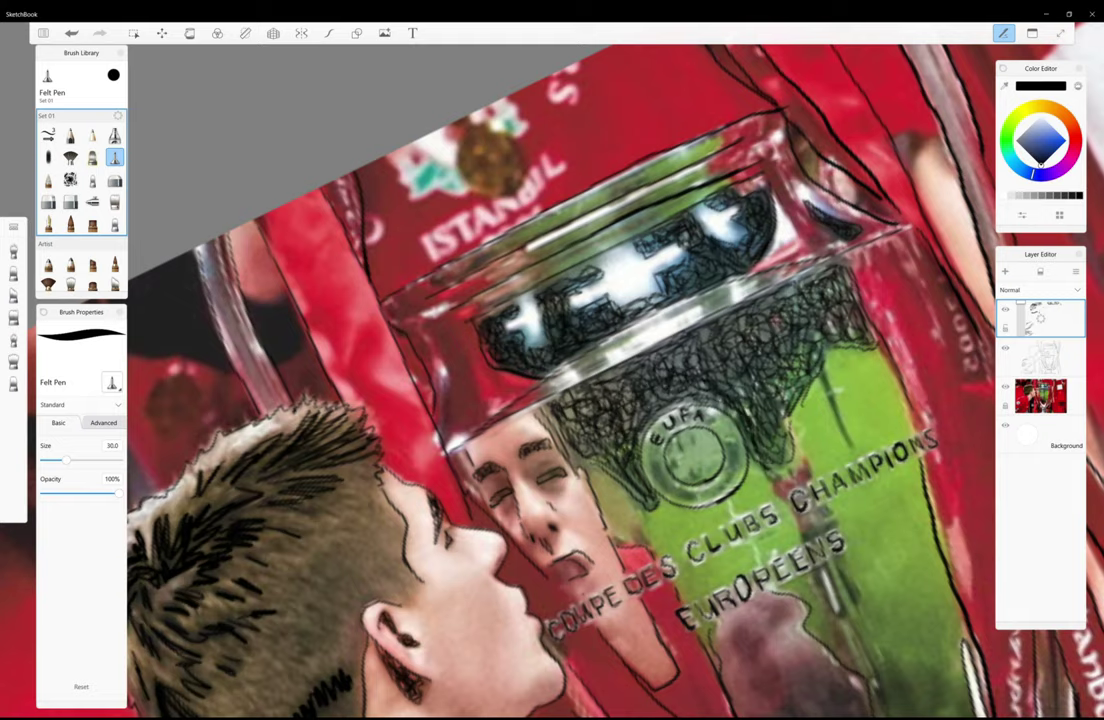
pyautogui.moveTo(690, 334); pyautogui.dragTo(665, 298)
pyautogui.moveTo(676, 274); pyautogui.dragTo(689, 251)
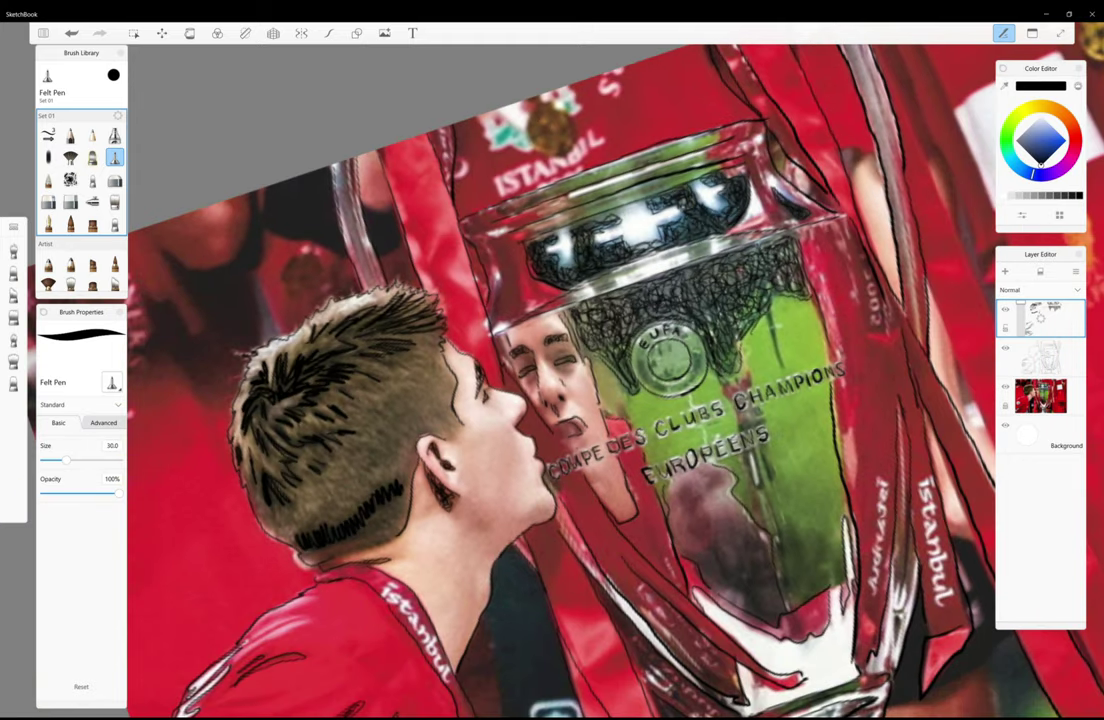
pyautogui.moveTo(735, 540)
pyautogui.mouseDown()
pyautogui.moveTo(705, 548)
pyautogui.moveTo(670, 515)
pyautogui.moveTo(690, 470)
pyautogui.moveTo(715, 480)
pyautogui.moveTo(705, 520)
pyautogui.moveTo(728, 515)
pyautogui.mouseUp()
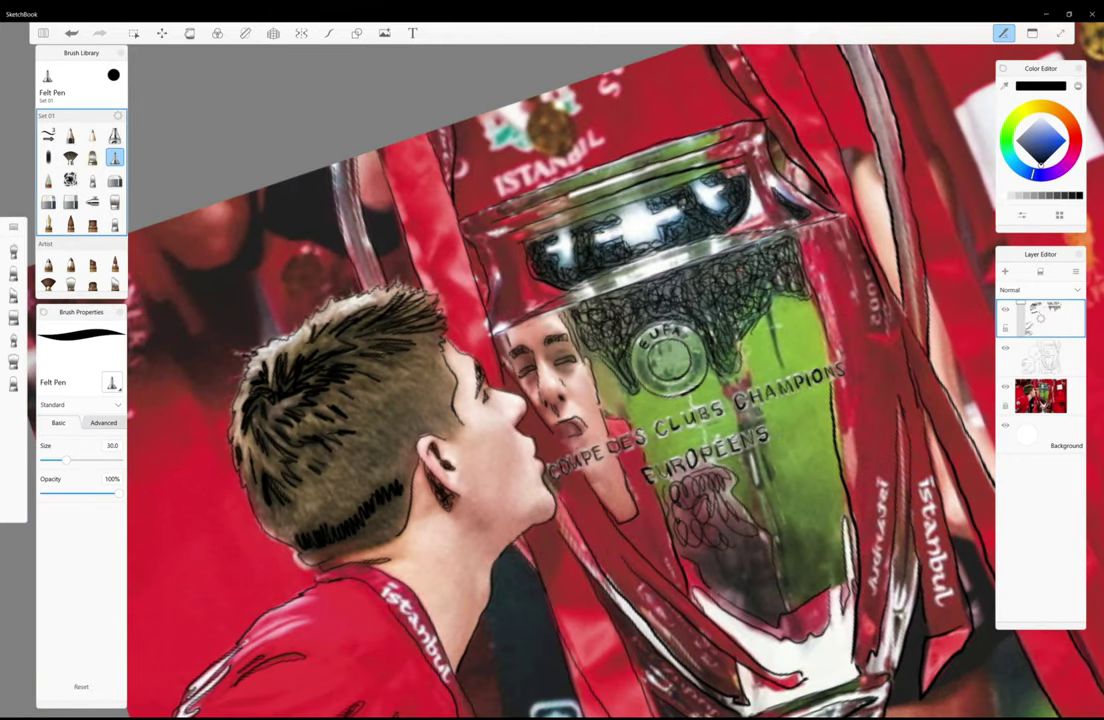
# - Scribble more shading below EUROPÉENS and add ink marks on the trophy base
pyautogui.moveTo(590, 432)
pyautogui.mouseDown()
pyautogui.moveTo(579, 466)
pyautogui.moveTo(608, 416)
pyautogui.moveTo(642, 454)
pyautogui.moveTo(630, 472)
pyautogui.moveTo(637, 517)
pyautogui.moveTo(660, 499)
pyautogui.moveTo(650, 460)
pyautogui.moveTo(638, 462)
pyautogui.moveTo(642, 490)
pyautogui.mouseUp()
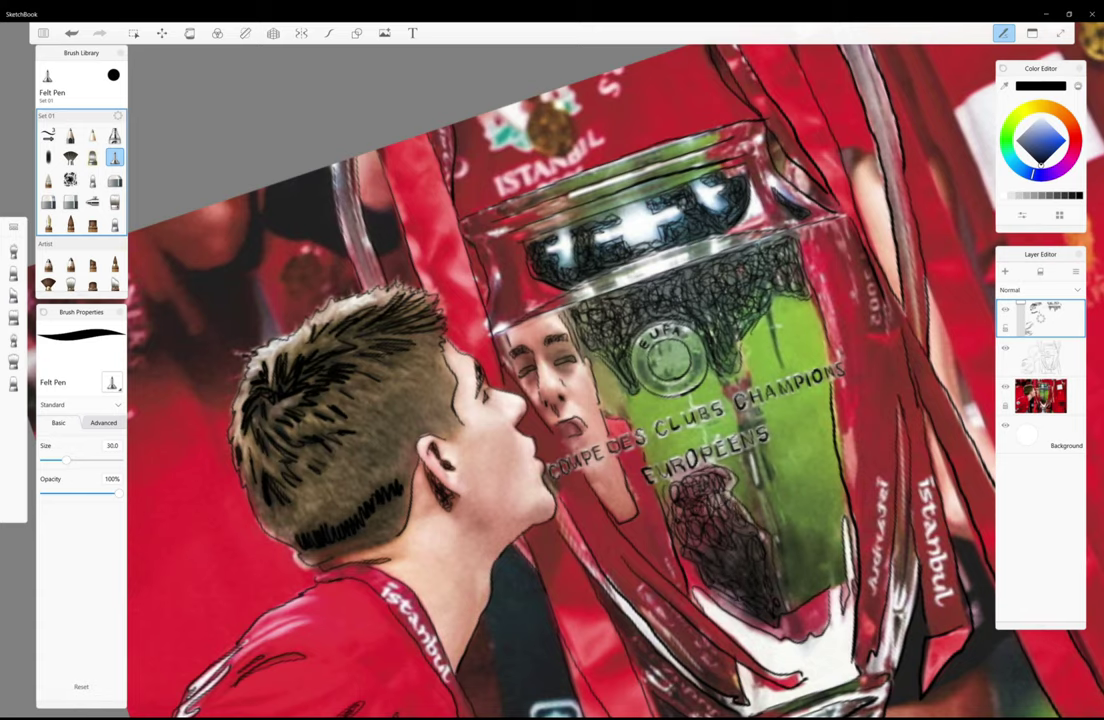
pyautogui.moveTo(637, 479); pyautogui.dragTo(622, 422)
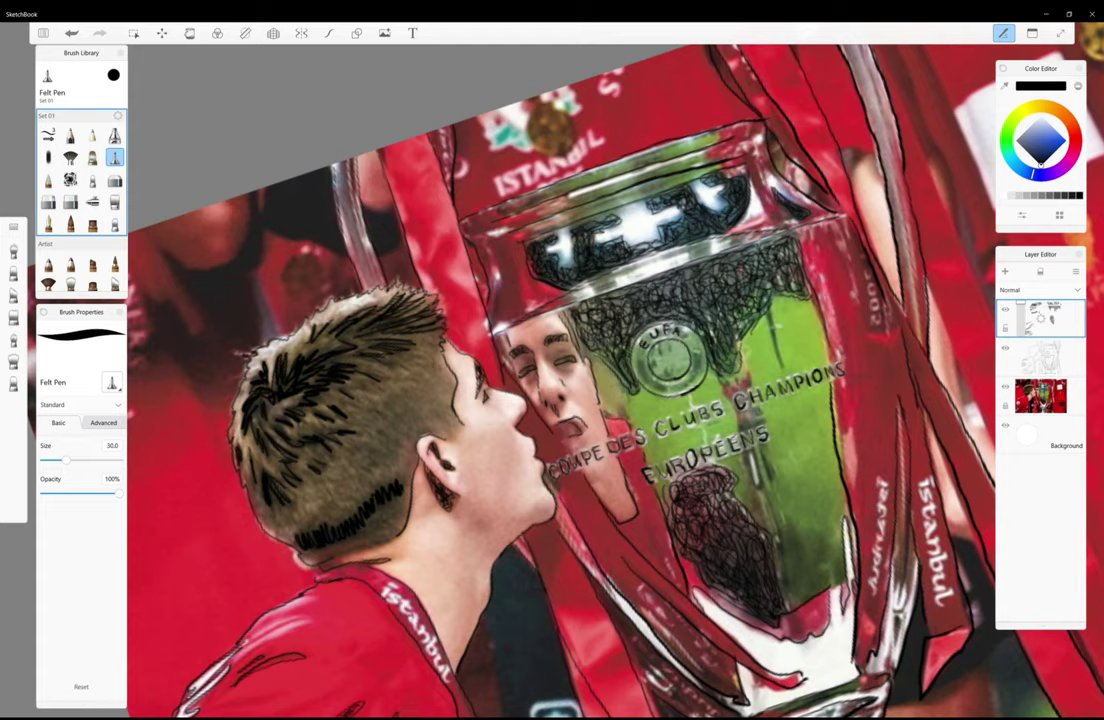
pyautogui.moveTo(640, 330); pyautogui.dragTo(660, 280)
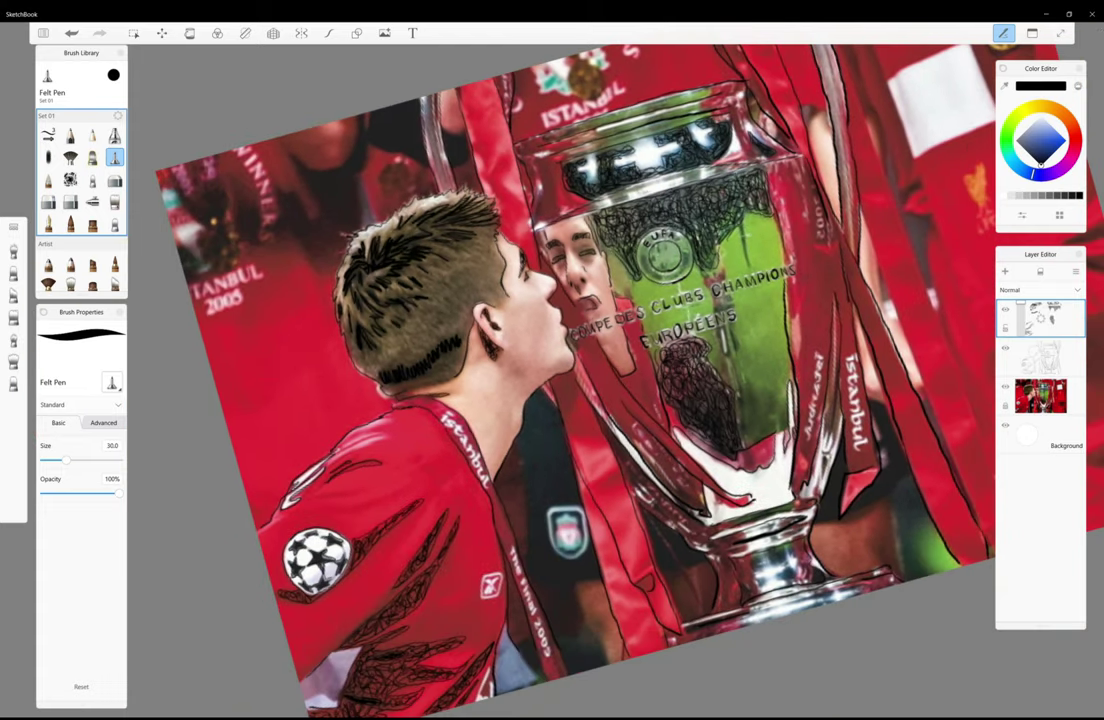
pyautogui.moveTo(758, 553); pyautogui.dragTo(770, 566)
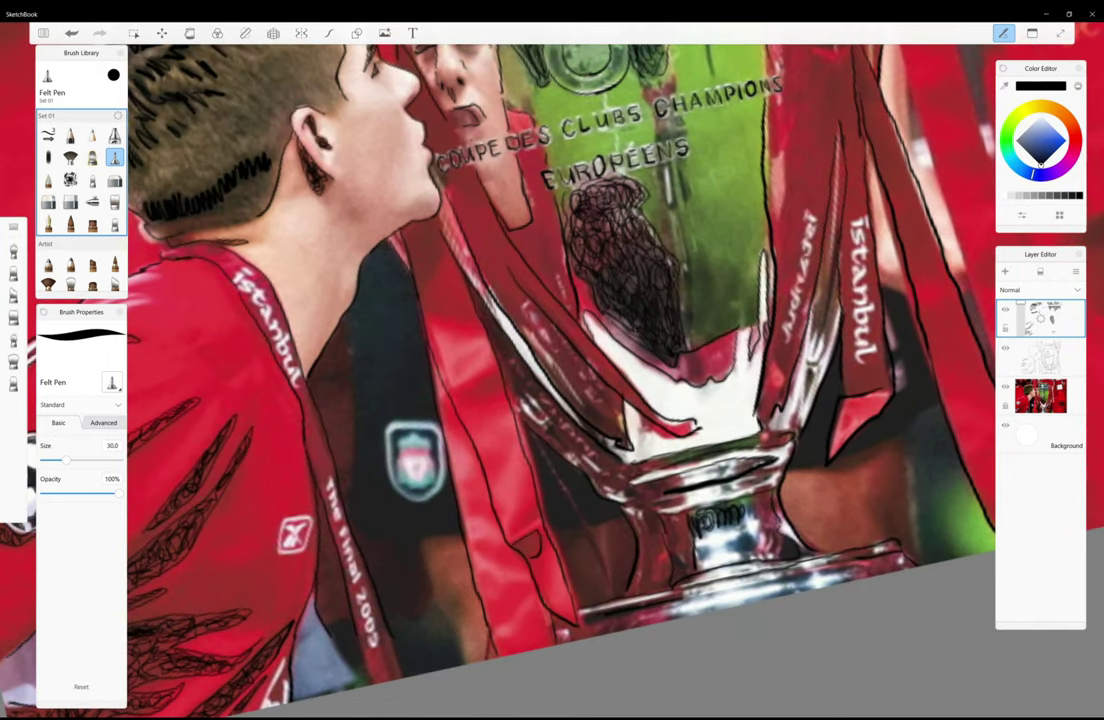
pyautogui.moveTo(629, 474); pyautogui.dragTo(651, 461)
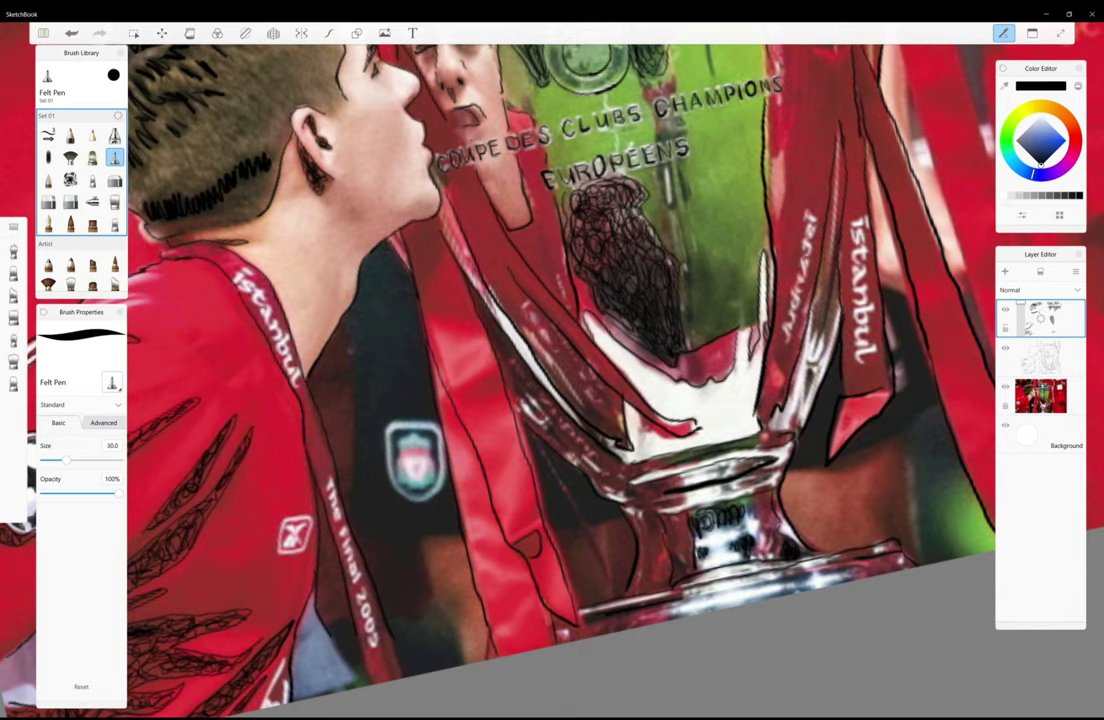
pyautogui.moveTo(600, 400); pyautogui.dragTo(560, 330)
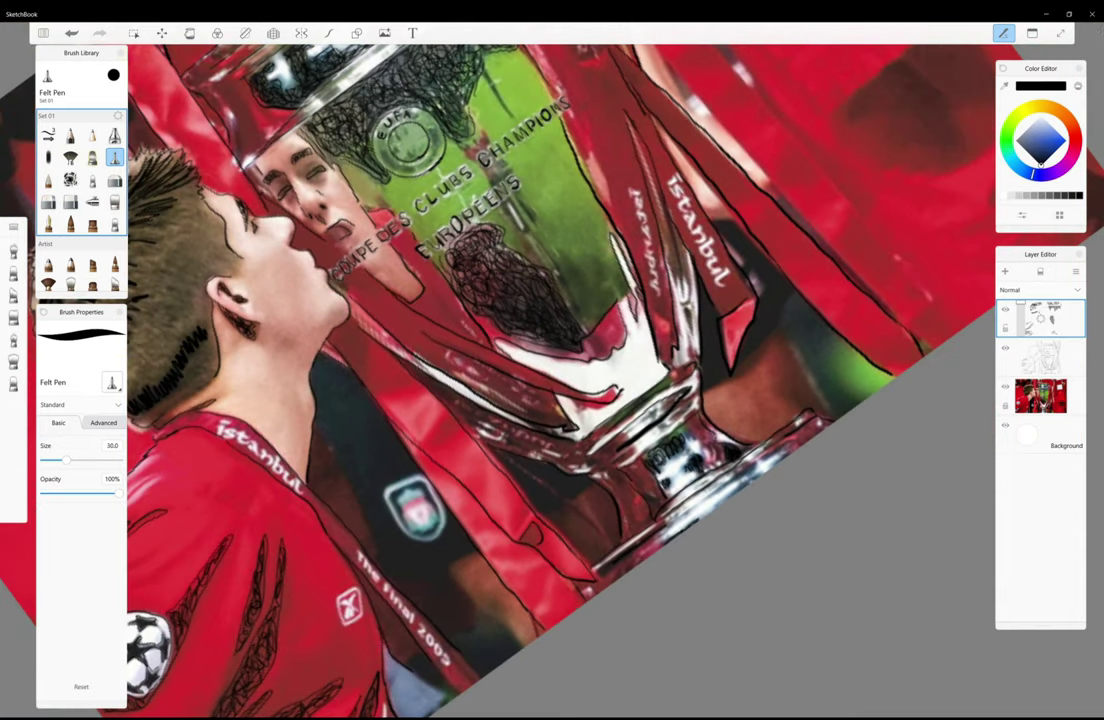
pyautogui.moveTo(628, 429); pyautogui.dragTo(649, 401)
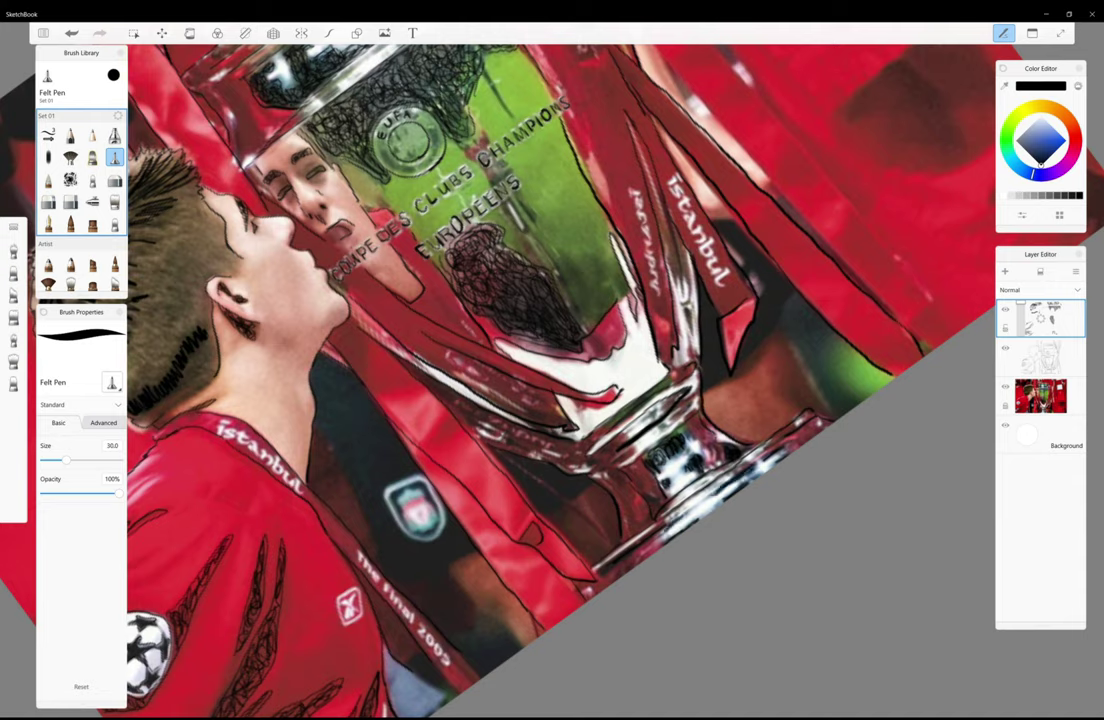
# - Pan and zoom the view in on the istanbul ribbon
pyautogui.moveTo(460, 300); pyautogui.dragTo(530, 290)
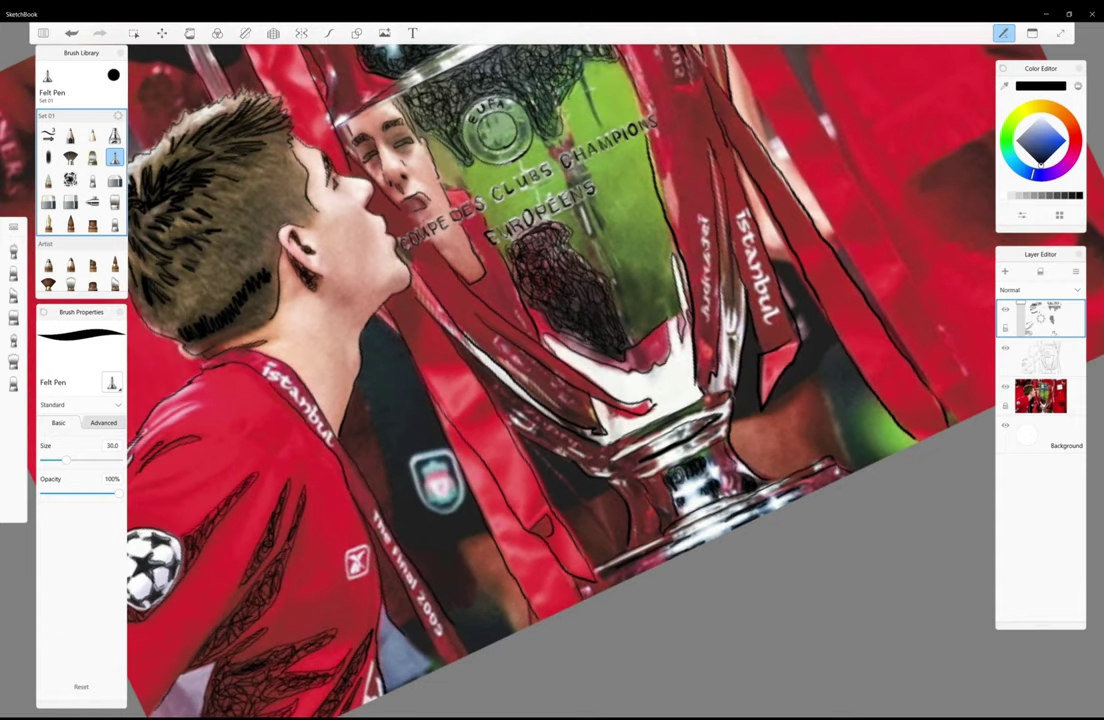
pyautogui.moveTo(560, 380); pyautogui.dragTo(640, 420)
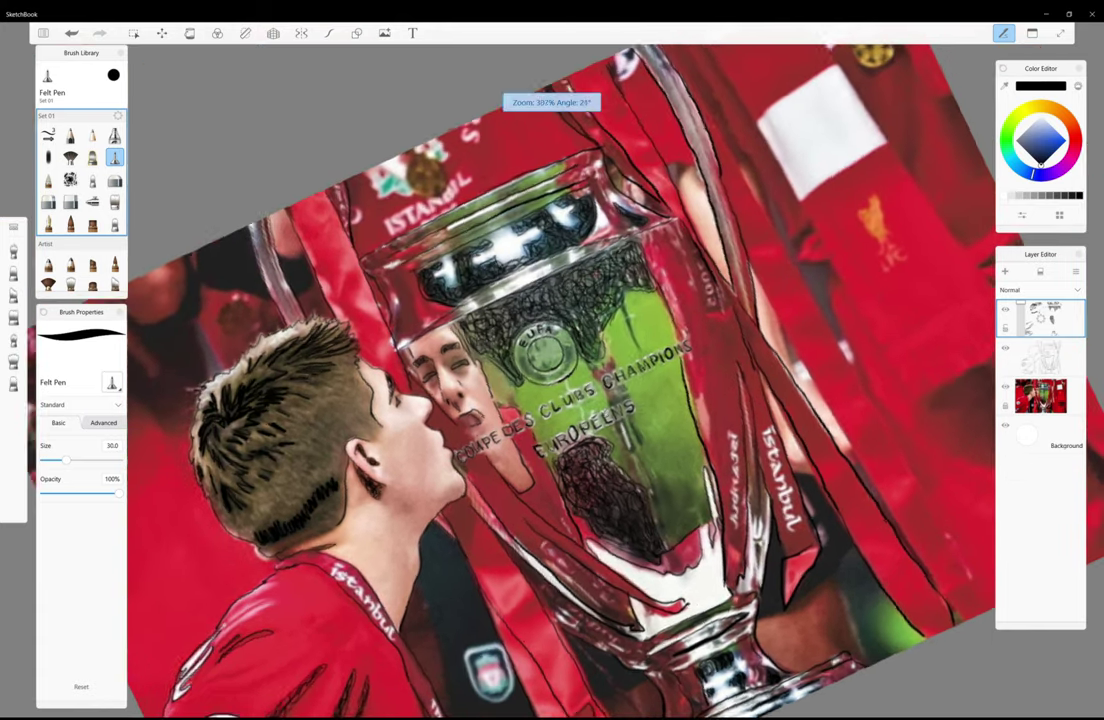
pyautogui.moveTo(575, 350); pyautogui.dragTo(470, 325)
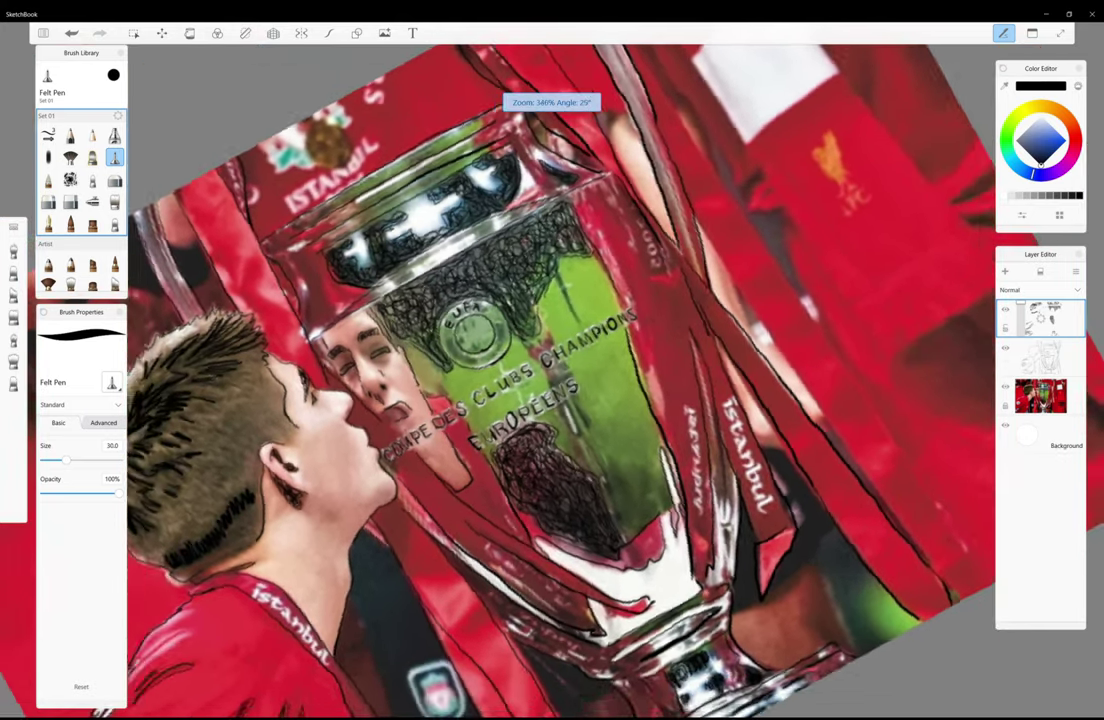
pyautogui.moveTo(552, 380)
pyautogui.mouseDown()
pyautogui.moveTo(570, 440)
pyautogui.moveTo(600, 470)
pyautogui.mouseUp()
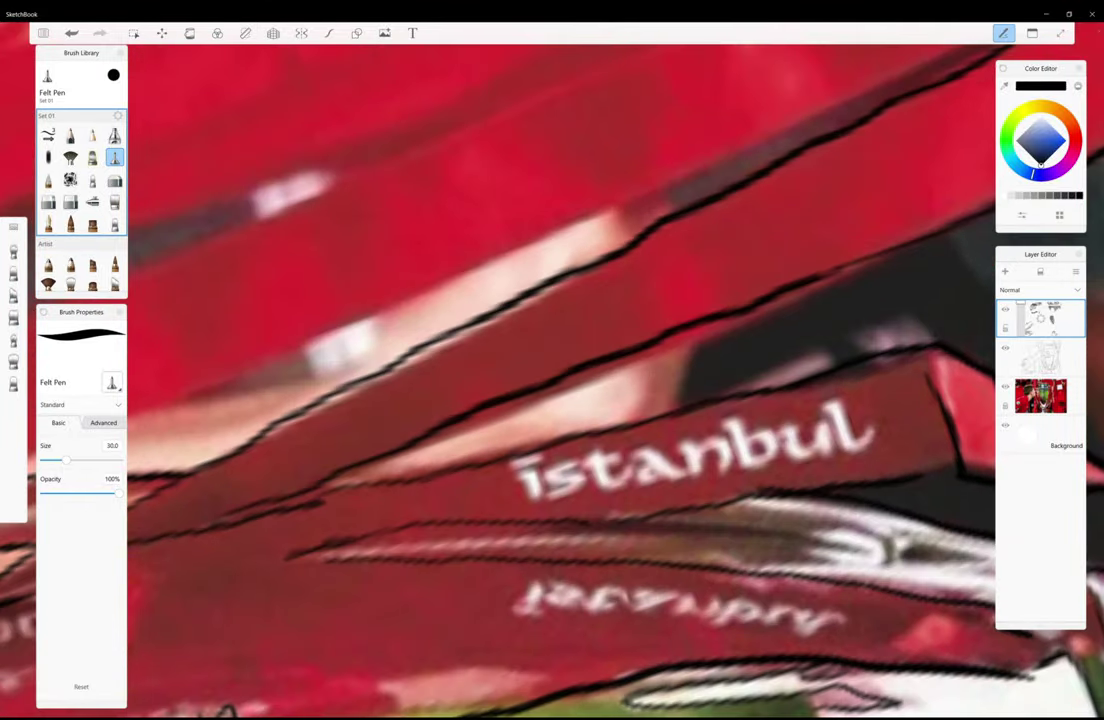
# - Outline the letters i, t, a and u of 'istanbul' and ink the ribbon edge above
pyautogui.moveTo(521, 466)
pyautogui.mouseDown()
pyautogui.moveTo(531, 496)
pyautogui.moveTo(546, 496)
pyautogui.mouseUp()
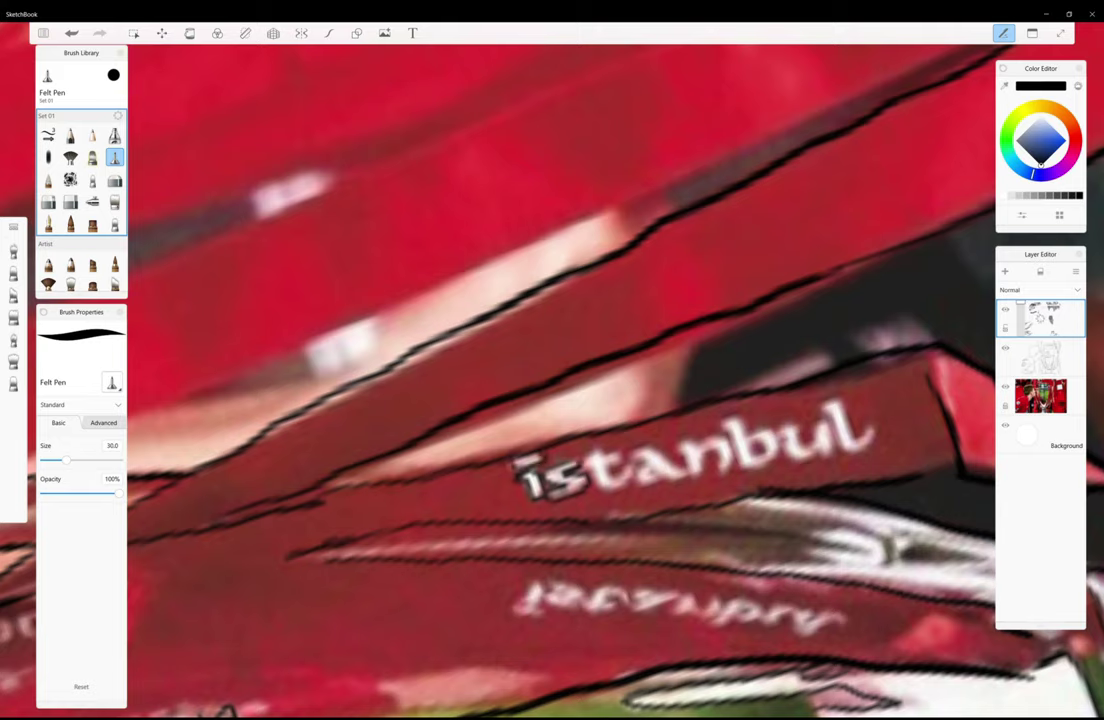
pyautogui.moveTo(625, 467); pyautogui.dragTo(630, 494)
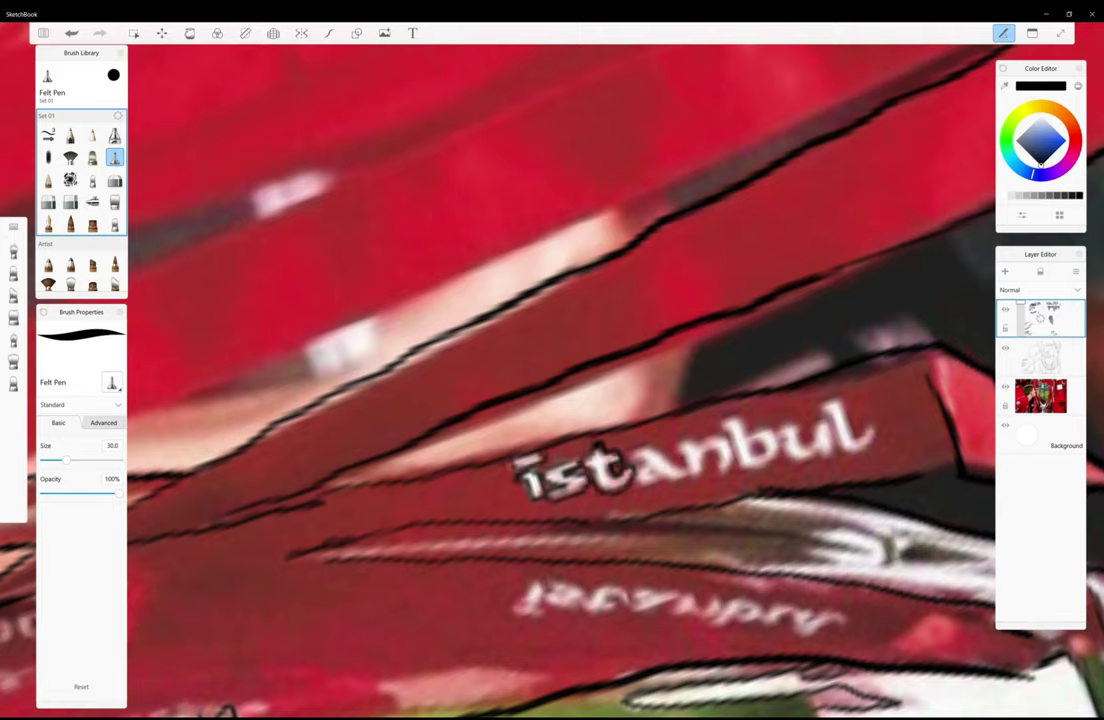
pyautogui.moveTo(680, 452)
pyautogui.mouseDown()
pyautogui.moveTo(656, 470)
pyautogui.moveTo(720, 447)
pyautogui.moveTo(742, 466)
pyautogui.mouseUp()
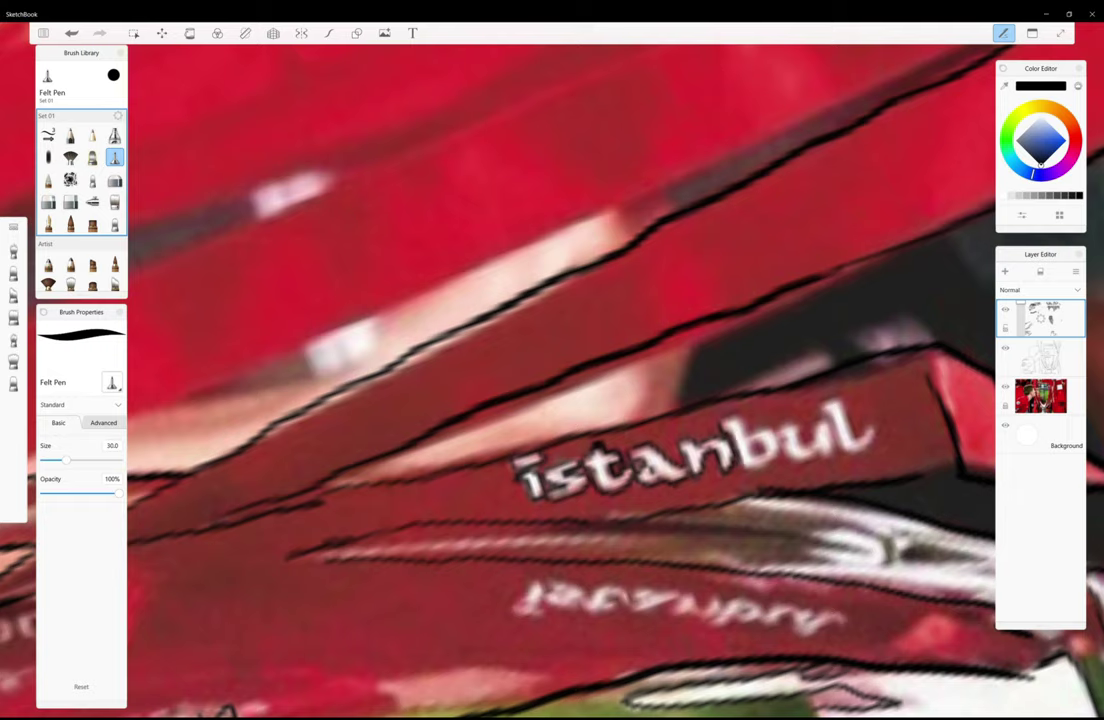
pyautogui.moveTo(790, 432); pyautogui.dragTo(812, 460)
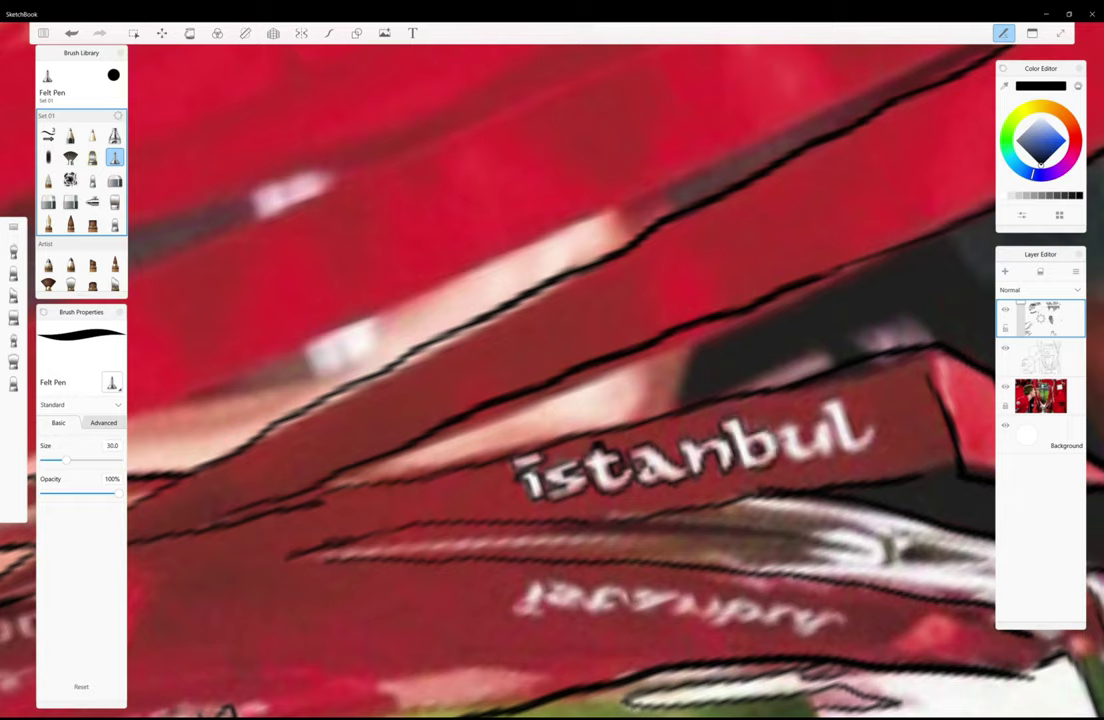
pyautogui.moveTo(721, 388)
pyautogui.mouseDown()
pyautogui.moveTo(678, 368)
pyautogui.moveTo(712, 340)
pyautogui.mouseUp()
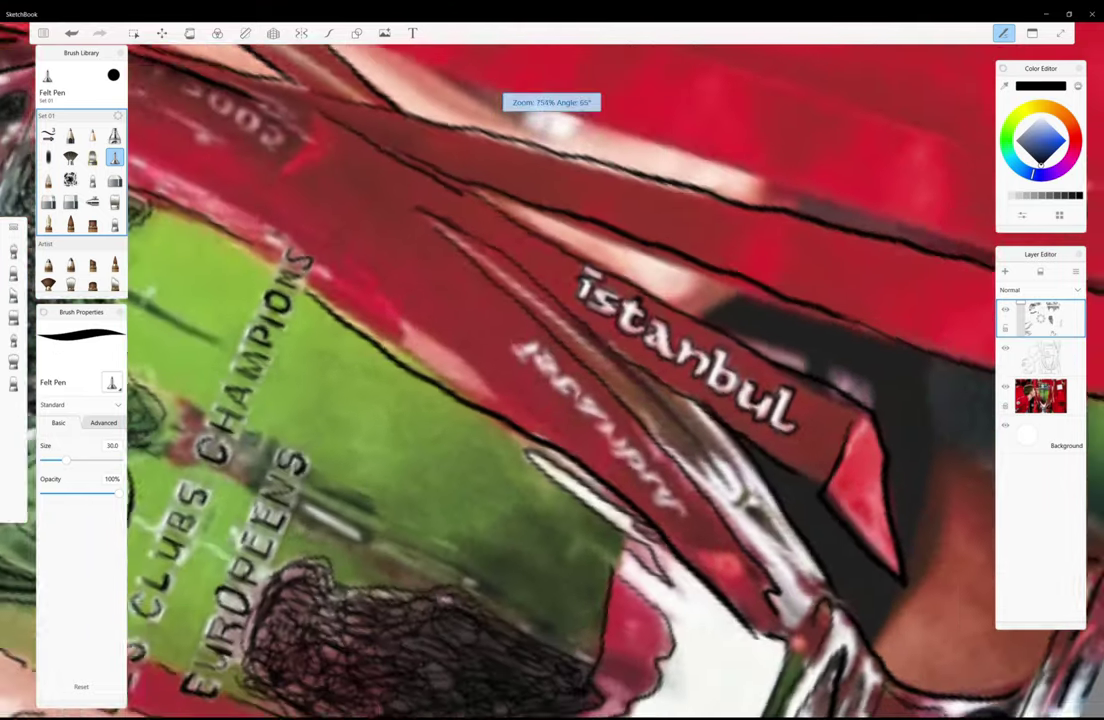
# - Rotate the view and trace the lettering on the neighbouring ribbon
pyautogui.moveTo(700, 430); pyautogui.dragTo(740, 470)
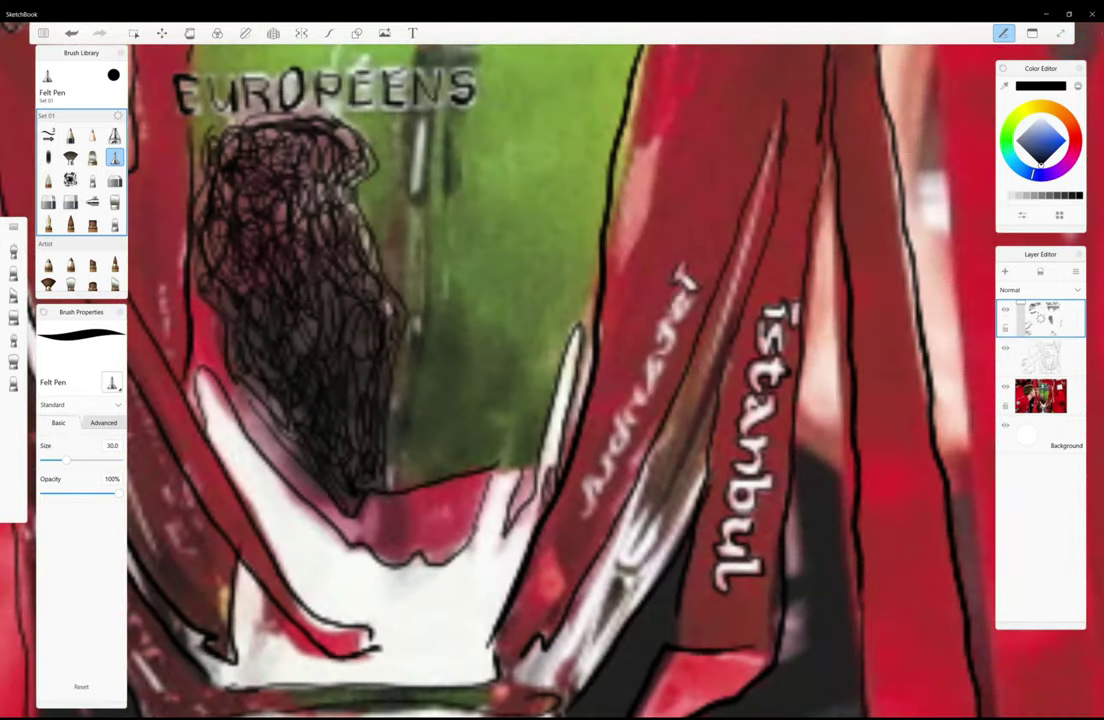
pyautogui.moveTo(688, 272)
pyautogui.mouseDown()
pyautogui.moveTo(700, 294)
pyautogui.moveTo(654, 344)
pyautogui.moveTo(648, 390)
pyautogui.moveTo(627, 401)
pyautogui.moveTo(597, 476)
pyautogui.mouseUp()
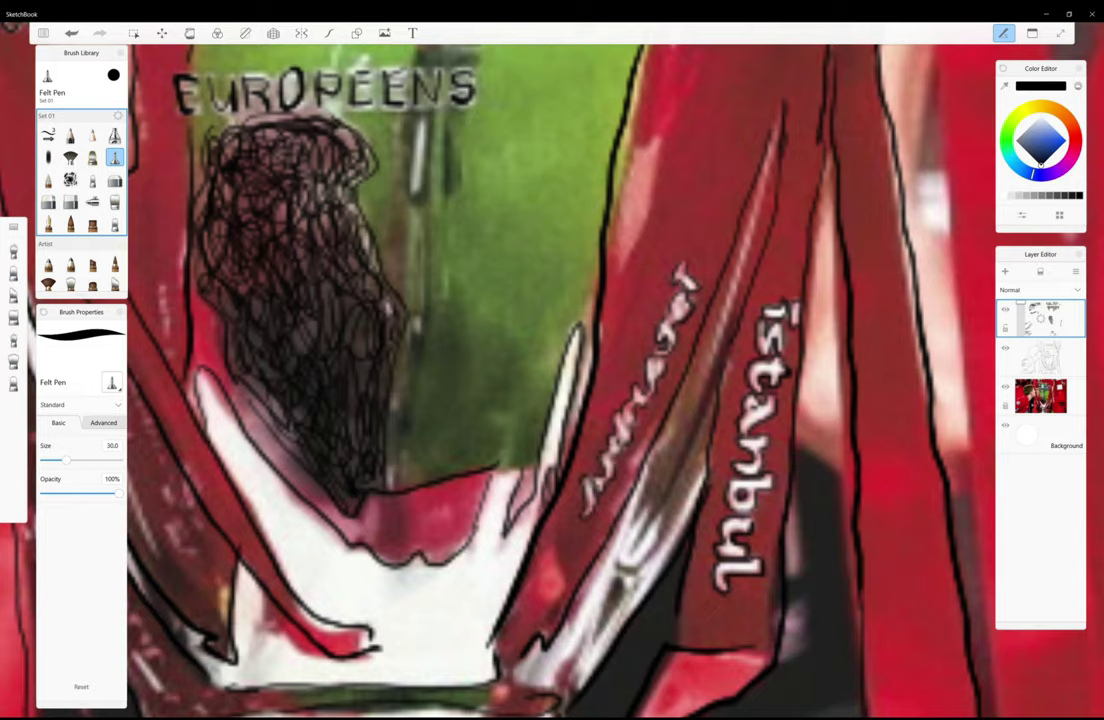
pyautogui.scroll(-2, 515, 420)
pyautogui.scroll(-2, 540, 380)
pyautogui.scroll(-2, 540, 380)
pyautogui.scroll(-1, 540, 380)
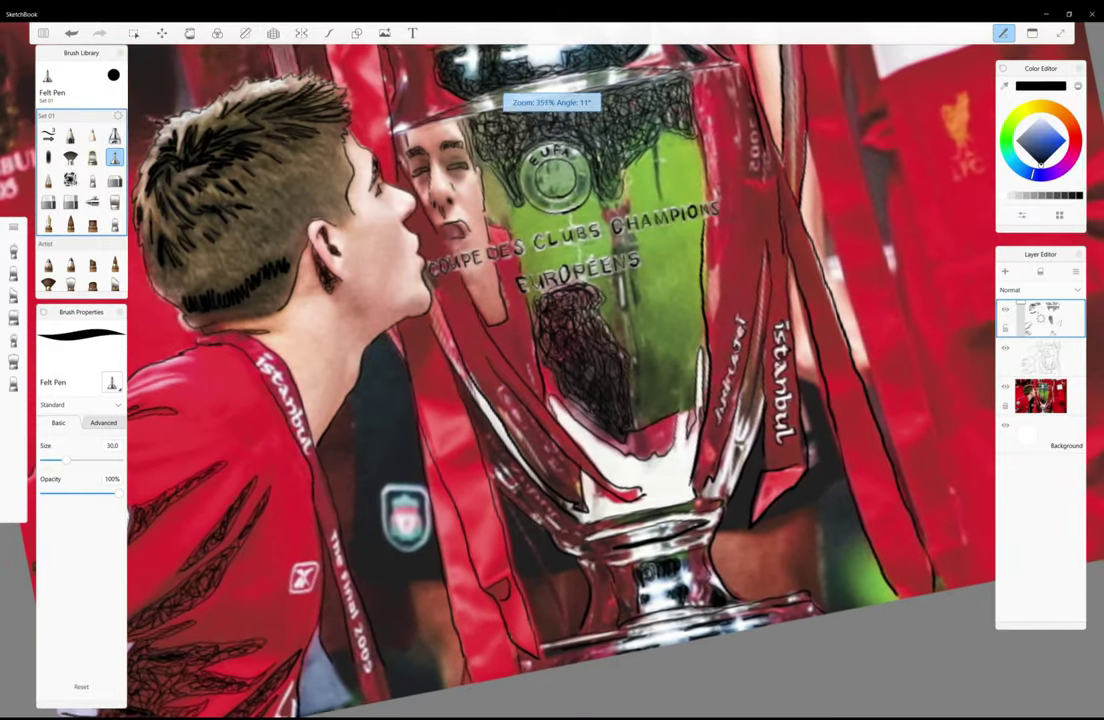
pyautogui.scroll(-1, 540, 380)
pyautogui.scroll(2, 665, 585)
pyautogui.scroll(1, 665, 585)
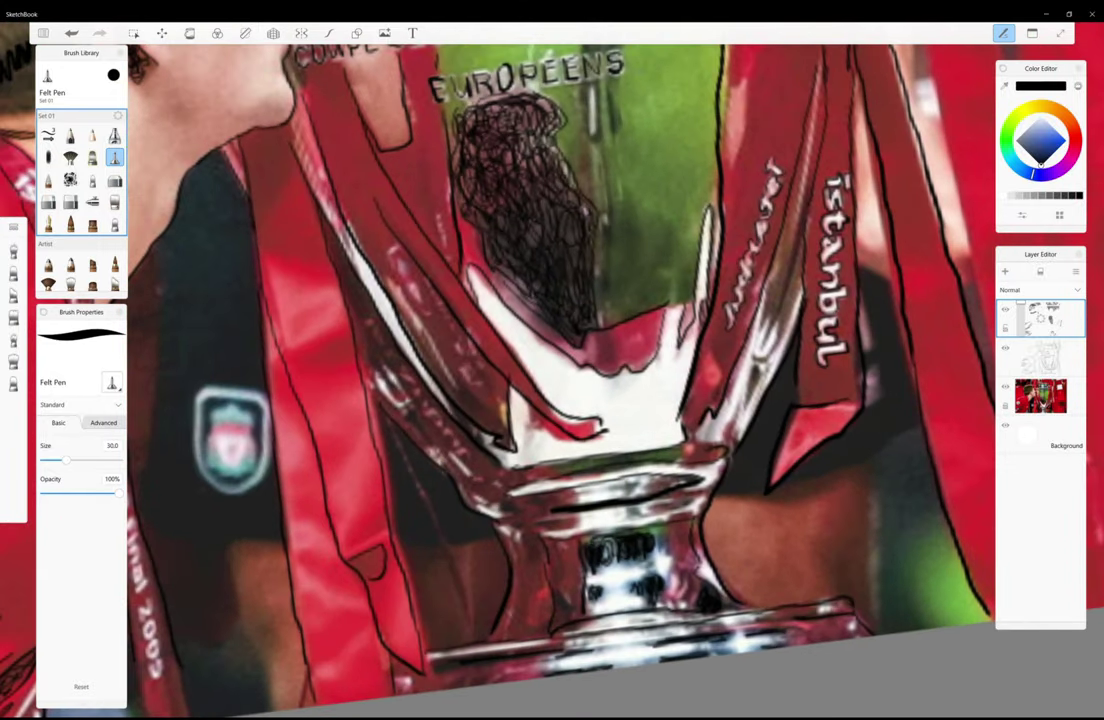
pyautogui.scroll(-2, 550, 380)
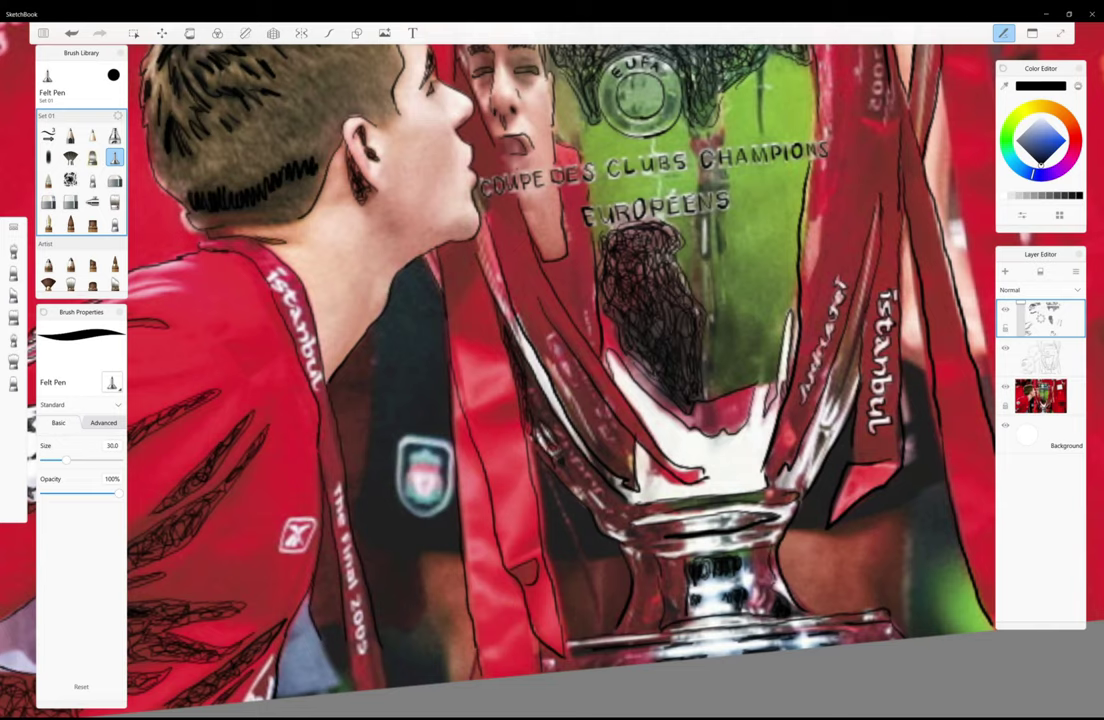
# - Compare the photo layer faded and unfaded, leaving it at full strength
pyautogui.click(1040, 396)
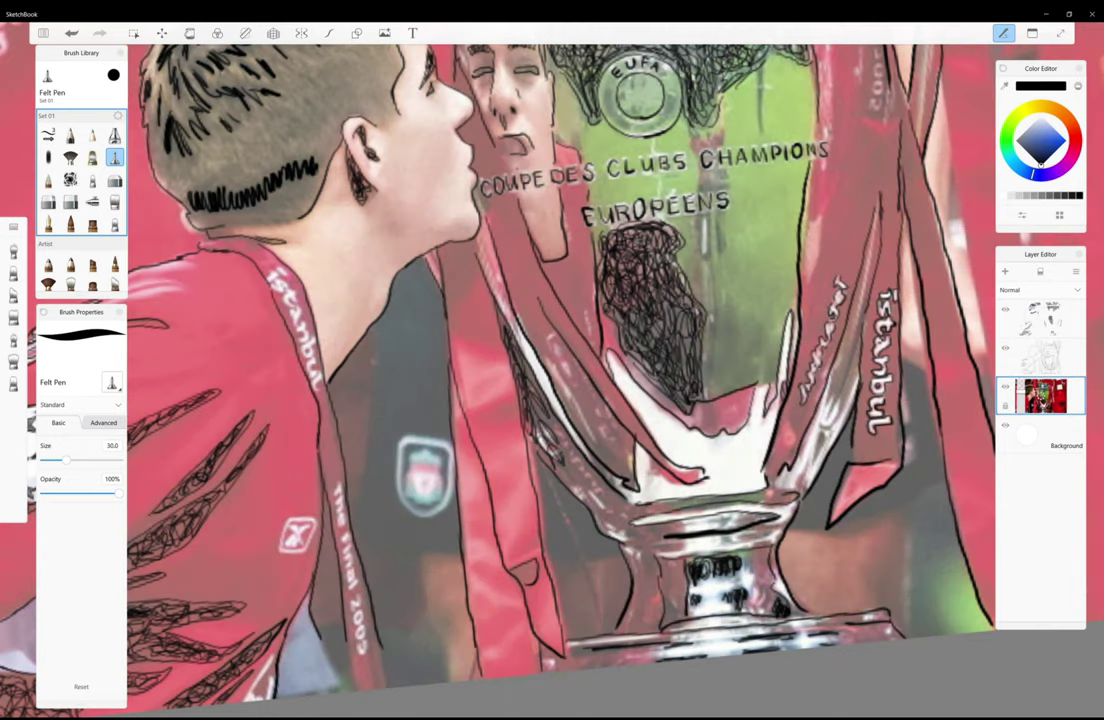
pyautogui.hotkey('ctrl', 'z')
pyautogui.hotkey('ctrl', 'y')
pyautogui.hotkey('ctrl', 'z')
pyautogui.hotkey('ctrl', 'y')
pyautogui.hotkey('ctrl', 'z')
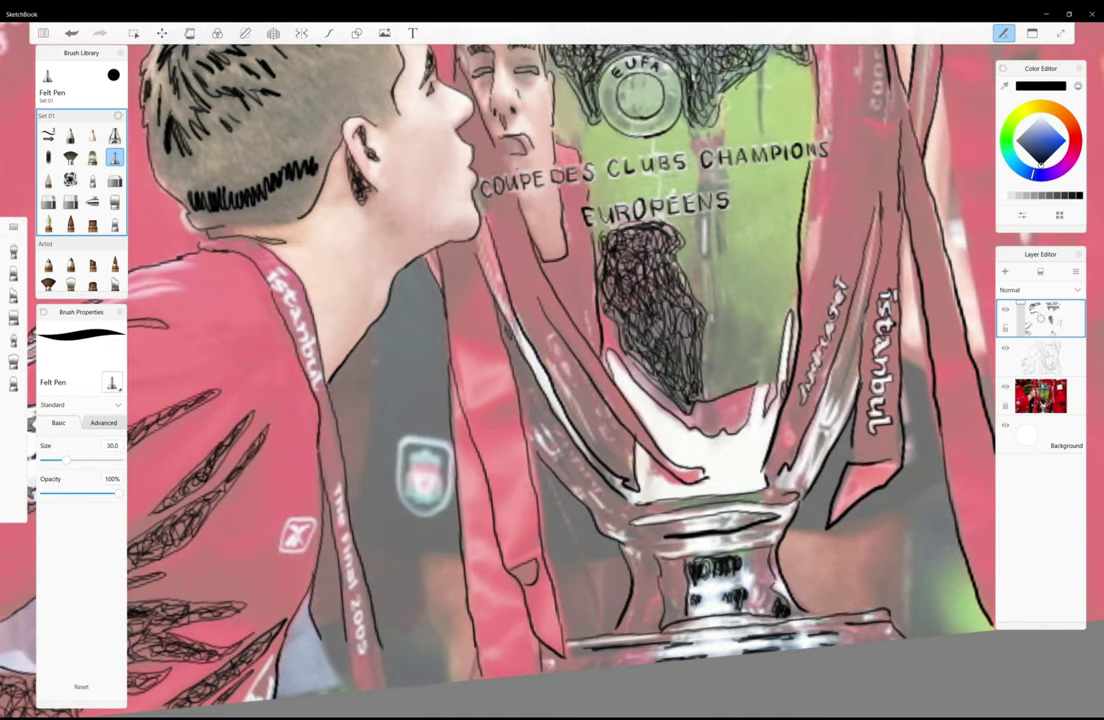
# - Hatch the shadow between the arm and the trophy along its shadowed edge
pyautogui.moveTo(512, 345); pyautogui.dragTo(565, 465)
pyautogui.moveTo(488, 388)
pyautogui.mouseDown()
pyautogui.moveTo(548, 468)
pyautogui.moveTo(536, 422)
pyautogui.mouseUp()
pyautogui.moveTo(600, 500)
pyautogui.mouseDown()
pyautogui.moveTo(635, 560)
pyautogui.moveTo(645, 612)
pyautogui.mouseUp()
pyautogui.moveTo(538, 515)
pyautogui.mouseDown()
pyautogui.moveTo(558, 542)
pyautogui.moveTo(540, 542)
pyautogui.mouseUp()
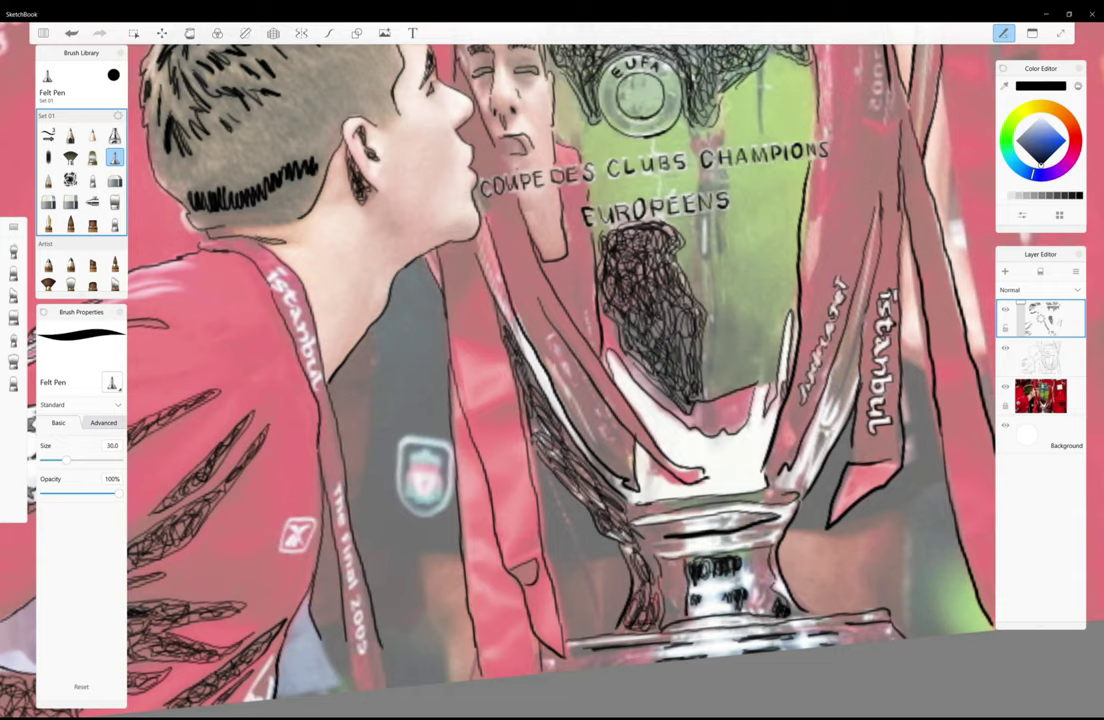
pyautogui.moveTo(566, 476)
pyautogui.mouseDown()
pyautogui.moveTo(550, 505)
pyautogui.moveTo(545, 463)
pyautogui.mouseUp()
pyautogui.moveTo(545, 475)
pyautogui.mouseDown()
pyautogui.moveTo(590, 452)
pyautogui.moveTo(582, 533)
pyautogui.moveTo(507, 570)
pyautogui.mouseUp()
# - Hatch the trophy's lower base edge and left edge, and fill the jersey tab with scribbles
pyautogui.moveTo(572, 662); pyautogui.dragTo(648, 654)
pyautogui.moveTo(558, 524); pyautogui.dragTo(570, 504)
pyautogui.moveTo(568, 527)
pyautogui.mouseDown()
pyautogui.moveTo(575, 496)
pyautogui.moveTo(656, 505)
pyautogui.mouseUp()
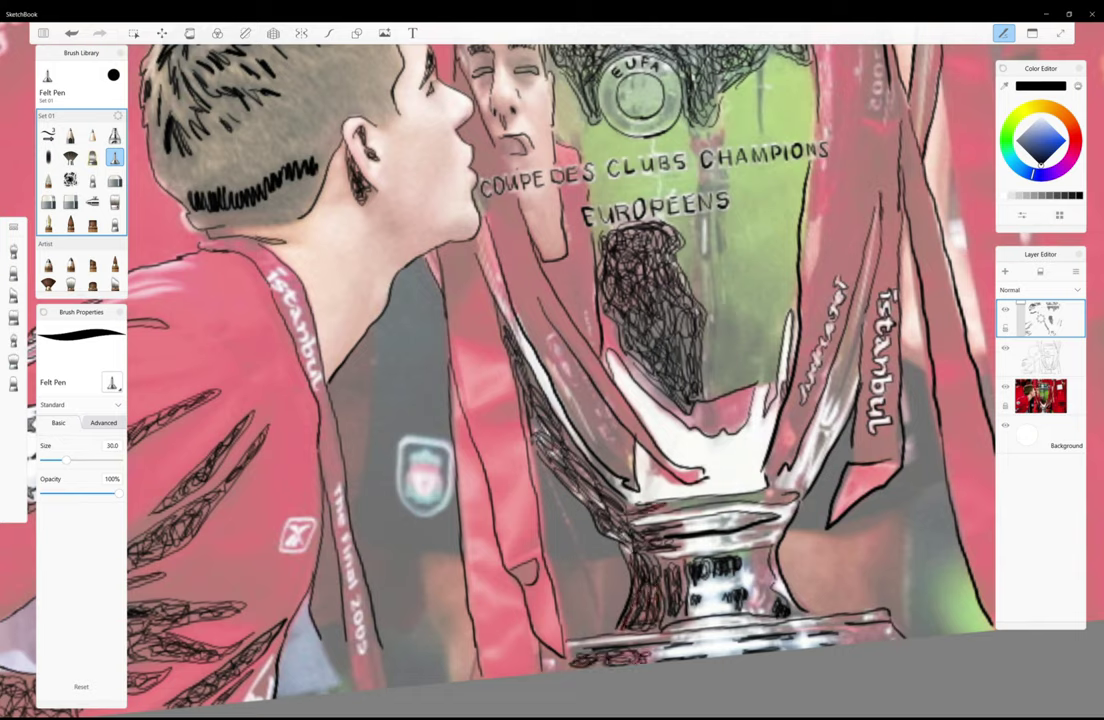
pyautogui.moveTo(546, 479); pyautogui.dragTo(536, 459)
pyautogui.moveTo(517, 440)
pyautogui.mouseDown()
pyautogui.moveTo(487, 407)
pyautogui.moveTo(486, 373)
pyautogui.mouseUp()
pyautogui.moveTo(523, 570); pyautogui.dragTo(533, 580)
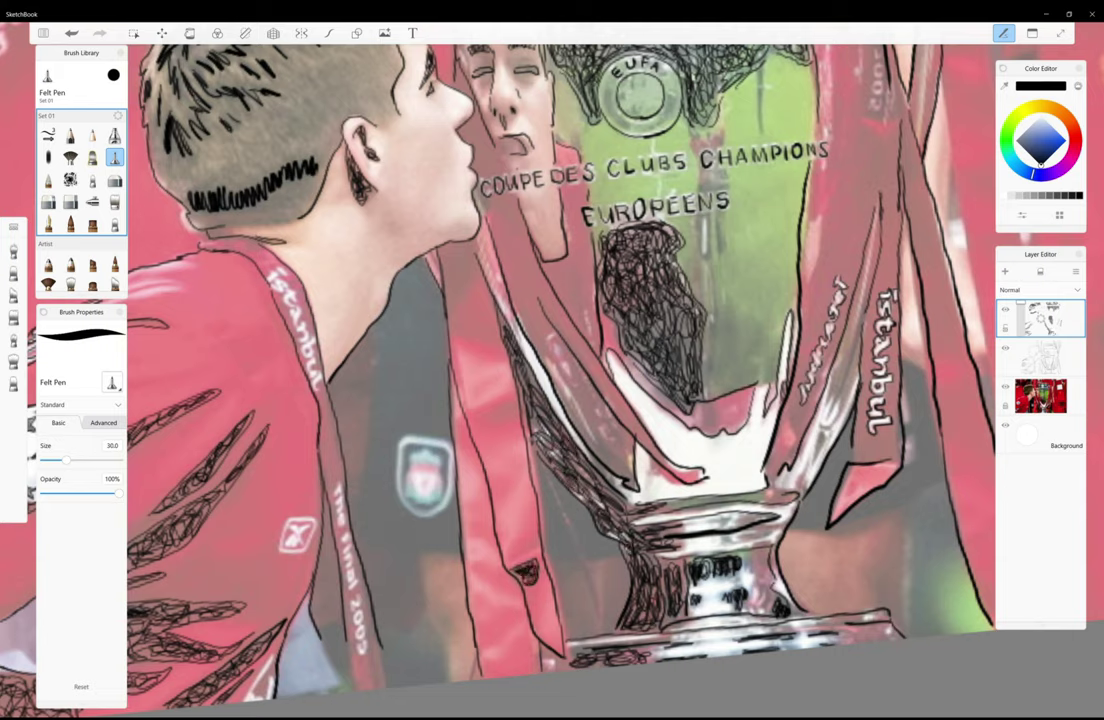
# - Switch between the second layer and the photo layer, ending on the second layer
pyautogui.click(1040, 357)
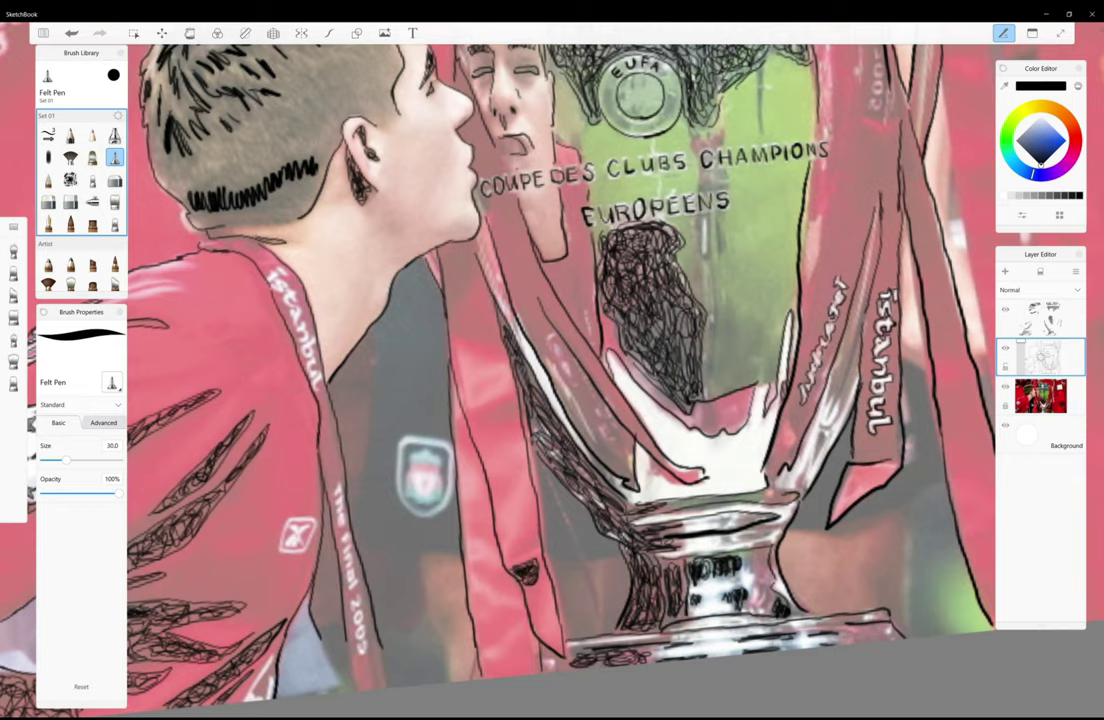
pyautogui.click(1040, 396)
pyautogui.click(1040, 357)
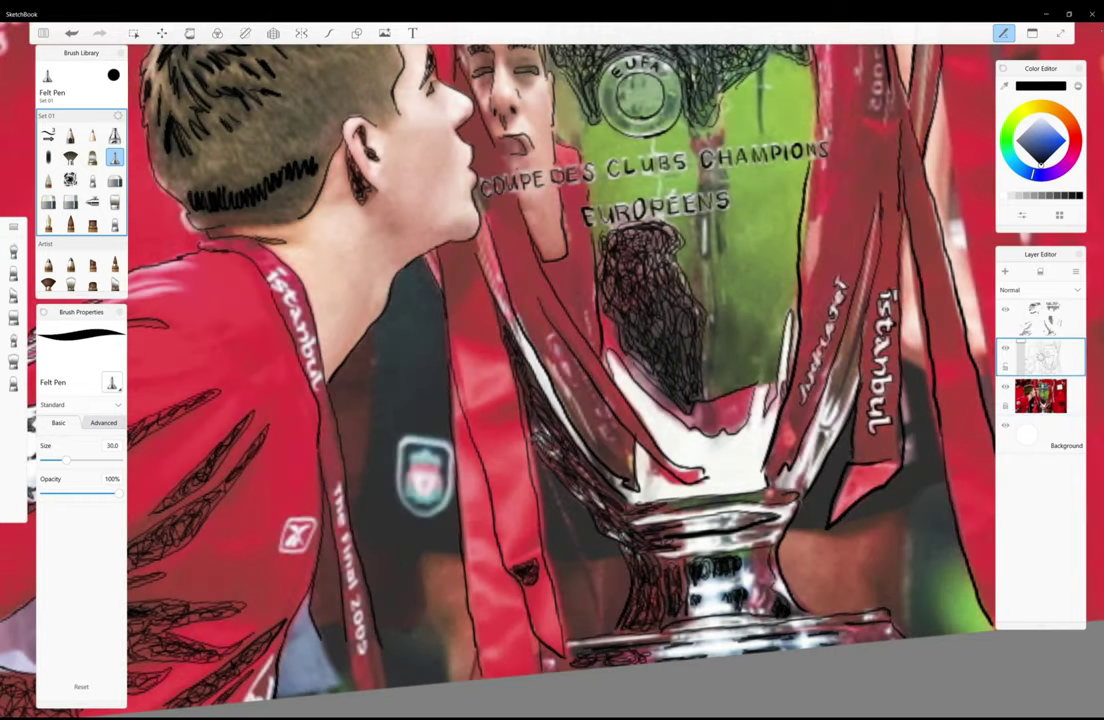
# - Select the top line-art layer and ink black strokes on the shirt and the jawline below the ear
pyautogui.scroll(-3, 550, 380)
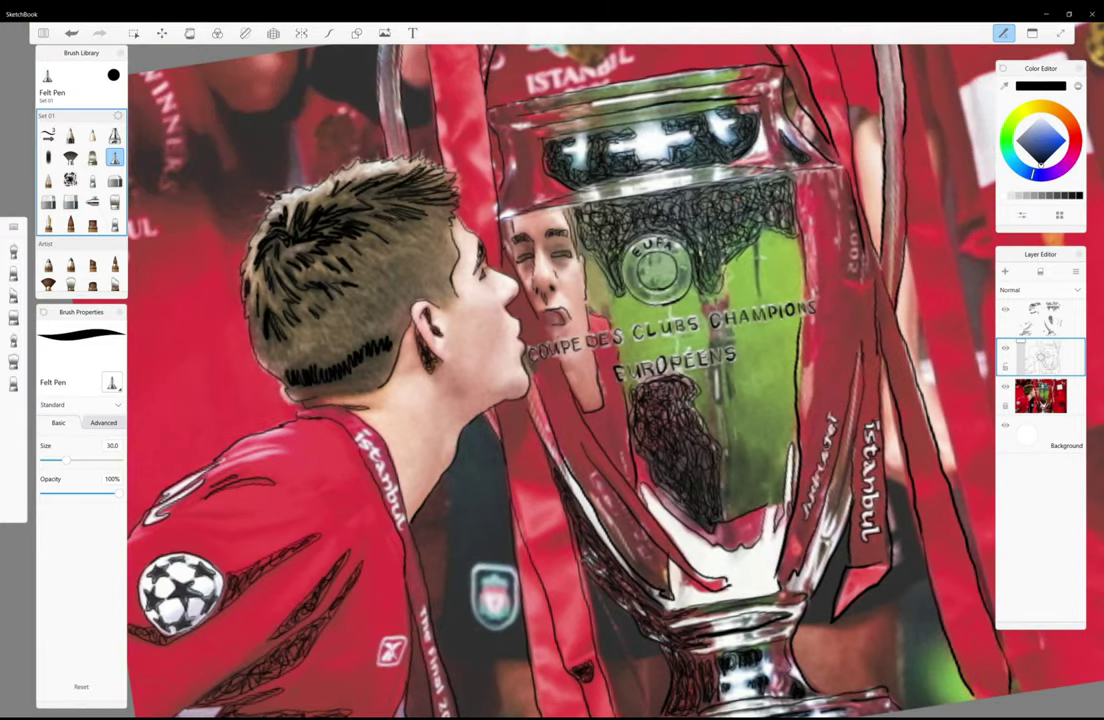
pyautogui.click(1040, 318)
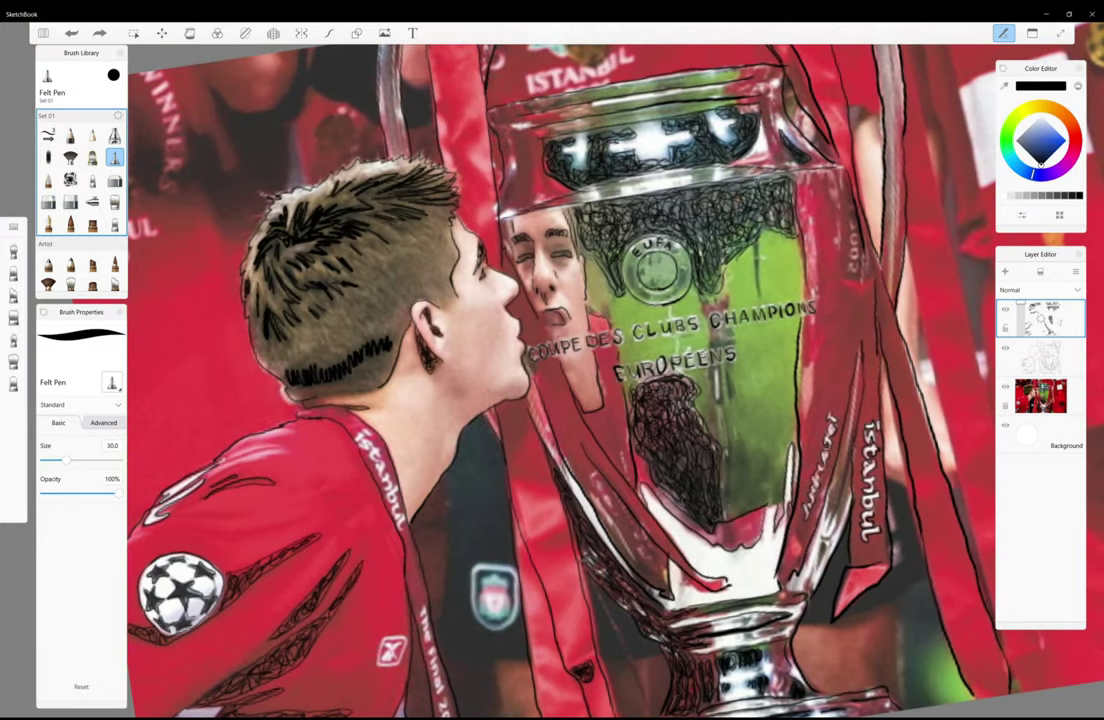
pyautogui.moveTo(515, 456); pyautogui.dragTo(549, 470)
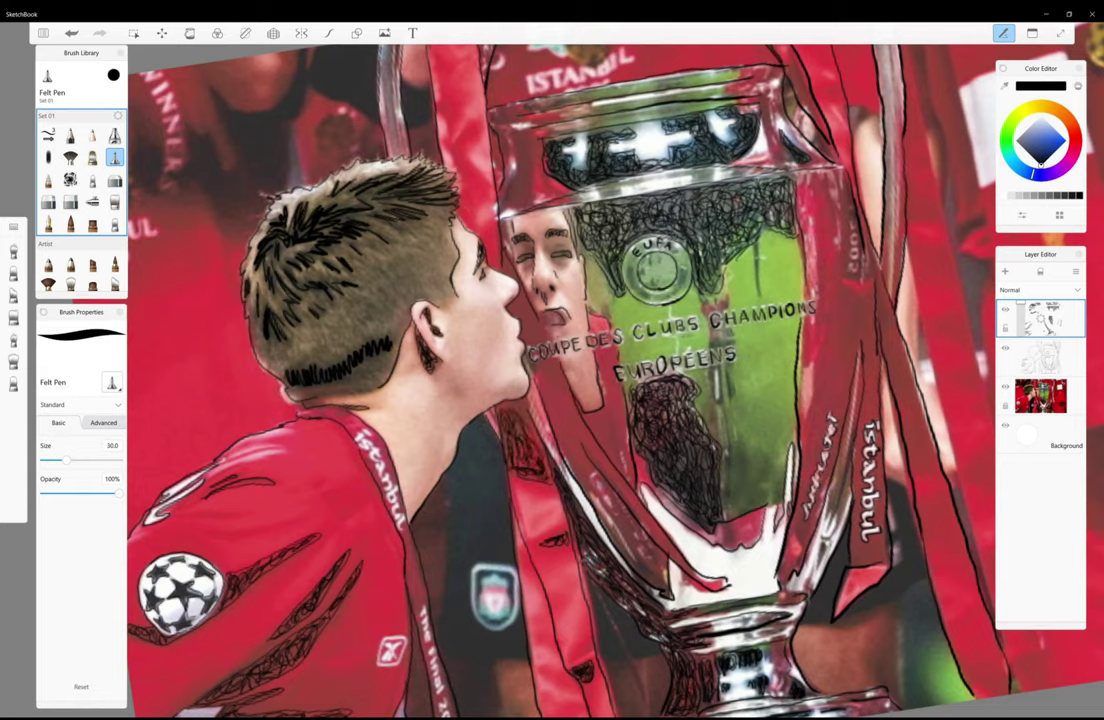
pyautogui.moveTo(441, 349); pyautogui.dragTo(456, 378)
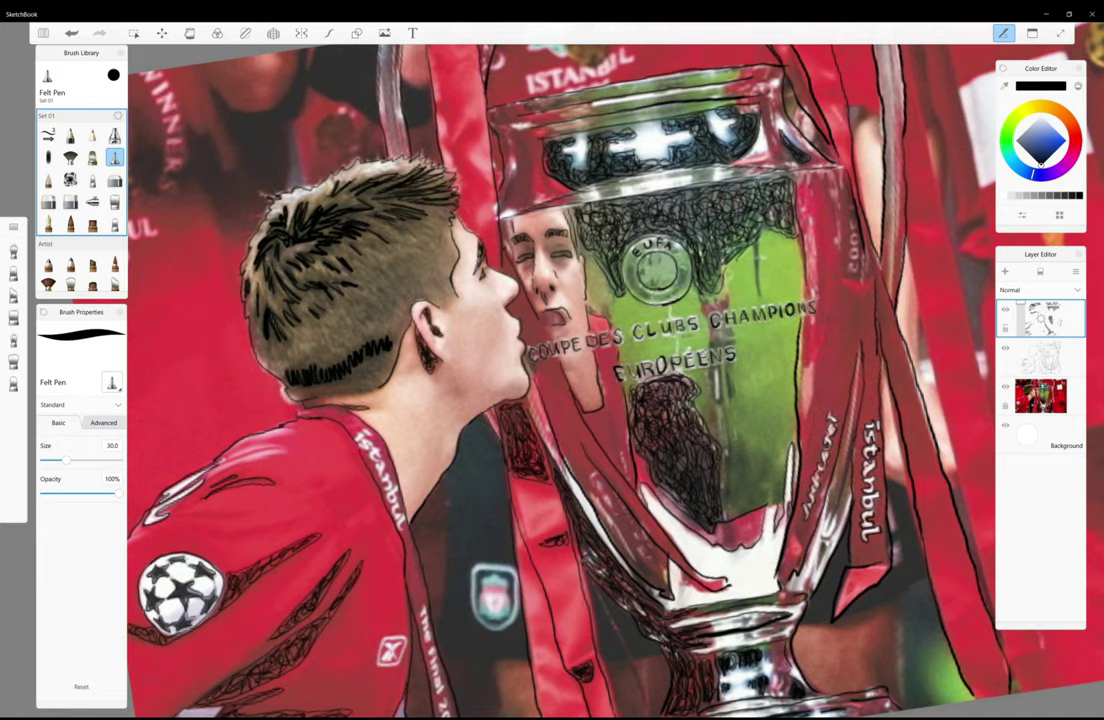
# - Scribble felt-pen stubble down the neck, up the jaw and over the cheek around the ear
pyautogui.scroll(2, 285, 290)
pyautogui.scroll(2, 285, 290)
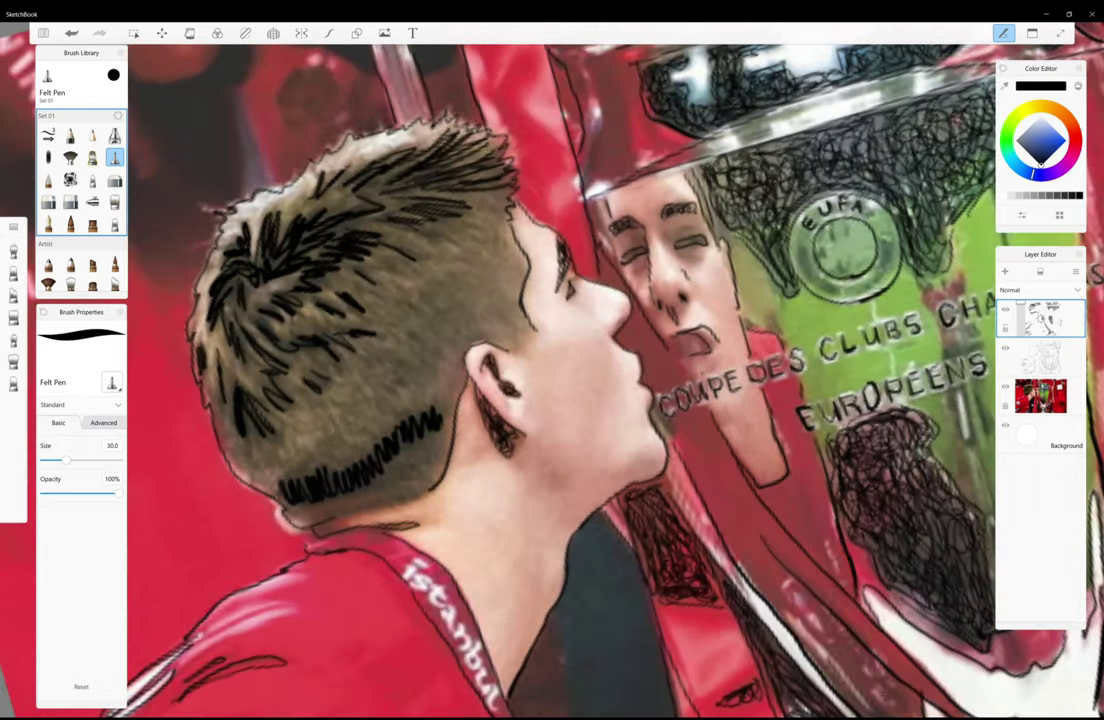
pyautogui.moveTo(515, 462)
pyautogui.mouseDown()
pyautogui.moveTo(540, 585)
pyautogui.moveTo(548, 555)
pyautogui.moveTo(535, 615)
pyautogui.mouseUp()
pyautogui.moveTo(532, 488)
pyautogui.mouseDown()
pyautogui.moveTo(545, 632)
pyautogui.moveTo(548, 520)
pyautogui.moveTo(565, 530)
pyautogui.moveTo(545, 560)
pyautogui.moveTo(575, 515)
pyautogui.mouseUp()
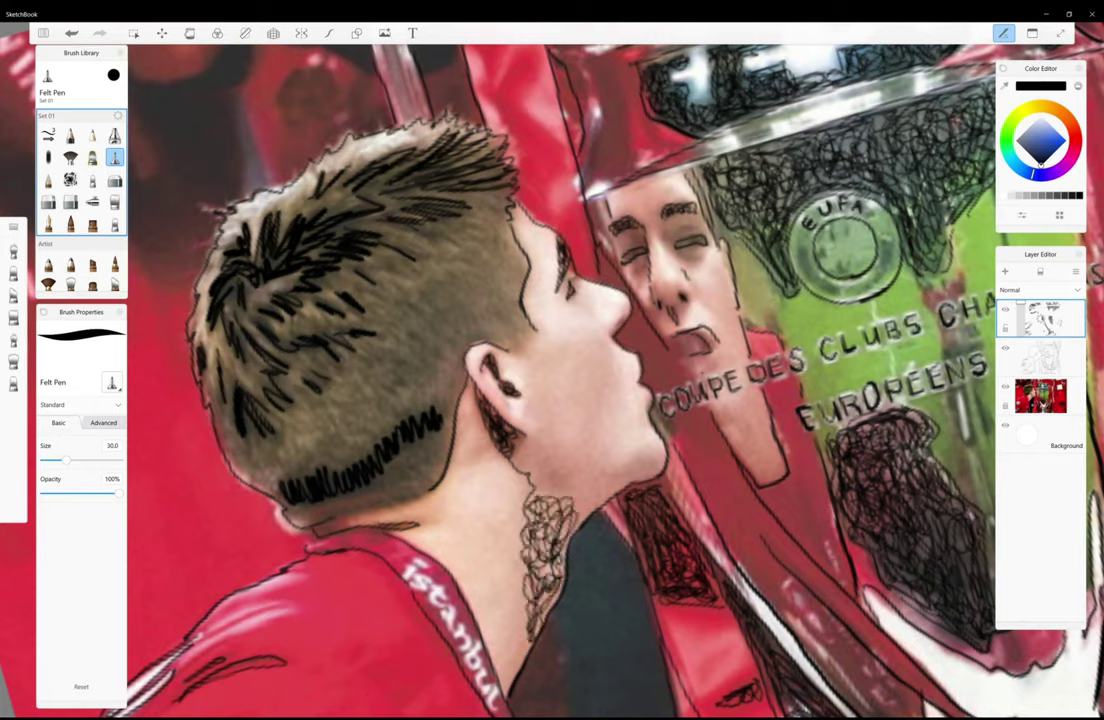
pyautogui.moveTo(488, 425)
pyautogui.mouseDown()
pyautogui.moveTo(555, 505)
pyautogui.moveTo(590, 468)
pyautogui.mouseUp()
pyautogui.moveTo(525, 400)
pyautogui.mouseDown()
pyautogui.moveTo(490, 425)
pyautogui.moveTo(515, 445)
pyautogui.moveTo(560, 395)
pyautogui.moveTo(625, 478)
pyautogui.mouseUp()
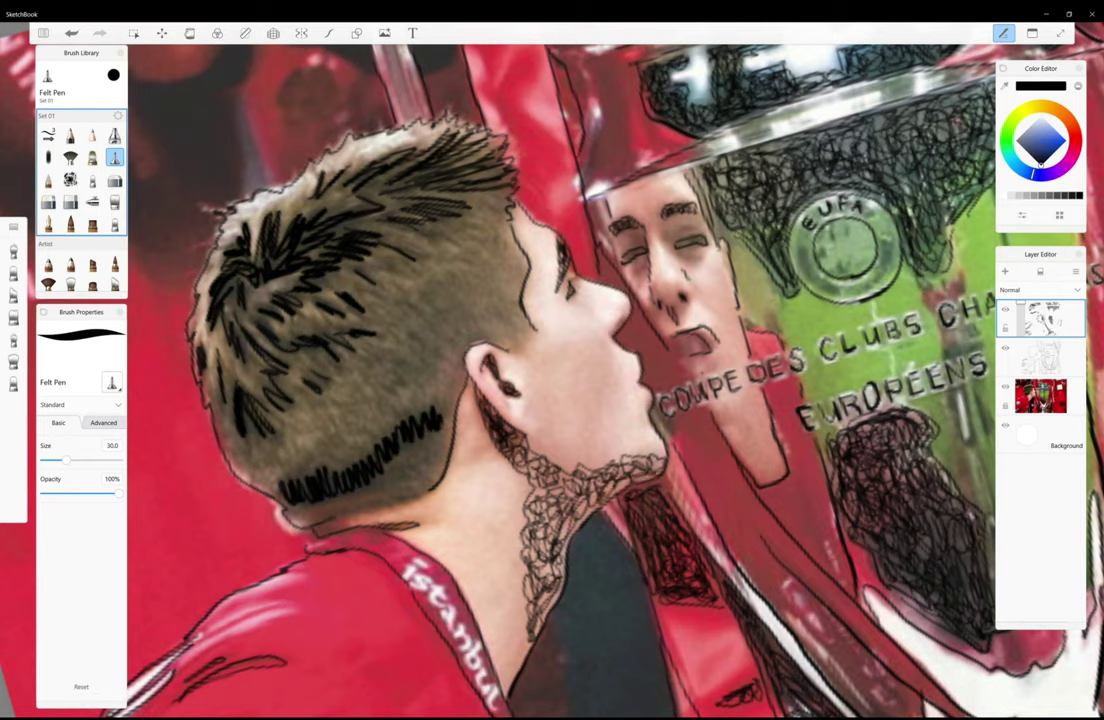
pyautogui.moveTo(600, 428)
pyautogui.mouseDown()
pyautogui.moveTo(588, 462)
pyautogui.moveTo(540, 430)
pyautogui.moveTo(532, 365)
pyautogui.moveTo(548, 345)
pyautogui.moveTo(583, 337)
pyautogui.mouseUp()
pyautogui.moveTo(548, 382)
pyautogui.mouseDown()
pyautogui.moveTo(560, 346)
pyautogui.moveTo(590, 340)
pyautogui.moveTo(606, 370)
pyautogui.moveTo(575, 386)
pyautogui.moveTo(592, 368)
pyautogui.mouseUp()
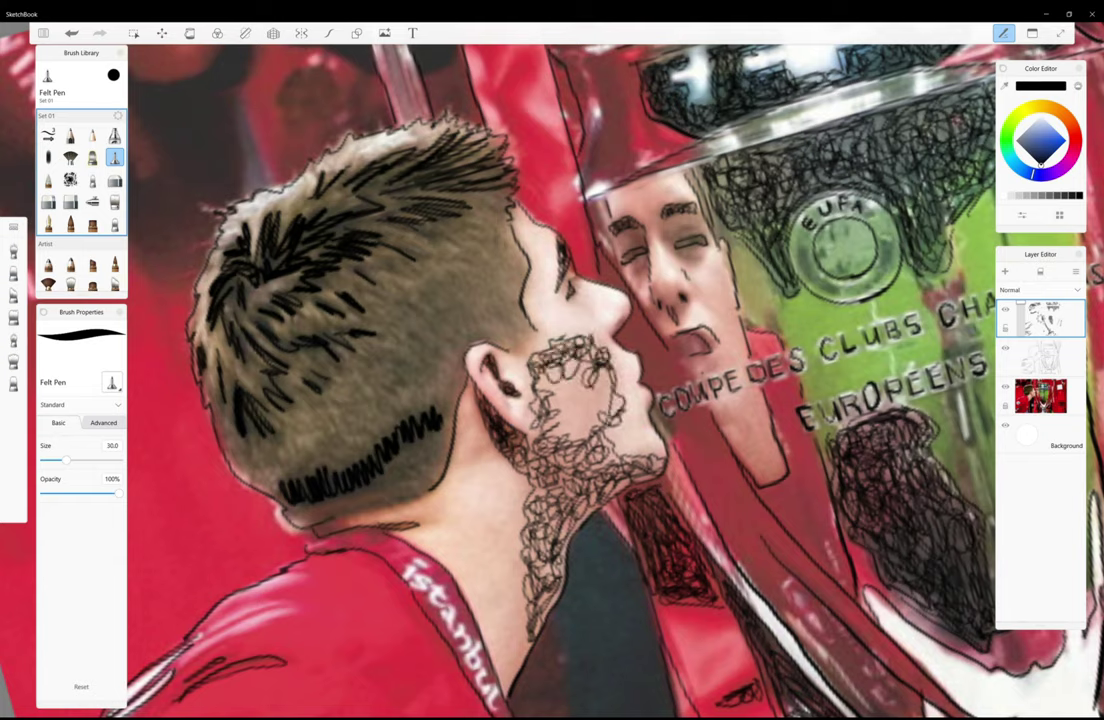
pyautogui.moveTo(552, 415)
pyautogui.mouseDown()
pyautogui.moveTo(560, 388)
pyautogui.moveTo(578, 380)
pyautogui.moveTo(572, 408)
pyautogui.moveTo(550, 398)
pyautogui.moveTo(590, 400)
pyautogui.moveTo(572, 392)
pyautogui.moveTo(596, 420)
pyautogui.moveTo(564, 436)
pyautogui.mouseUp()
pyautogui.moveTo(530, 350)
pyautogui.mouseDown()
pyautogui.moveTo(495, 318)
pyautogui.moveTo(490, 420)
pyautogui.moveTo(470, 448)
pyautogui.moveTo(520, 410)
pyautogui.moveTo(527, 372)
pyautogui.moveTo(540, 398)
pyautogui.moveTo(470, 355)
pyautogui.moveTo(471, 334)
pyautogui.mouseUp()
pyautogui.moveTo(540, 400); pyautogui.dragTo(541, 450)
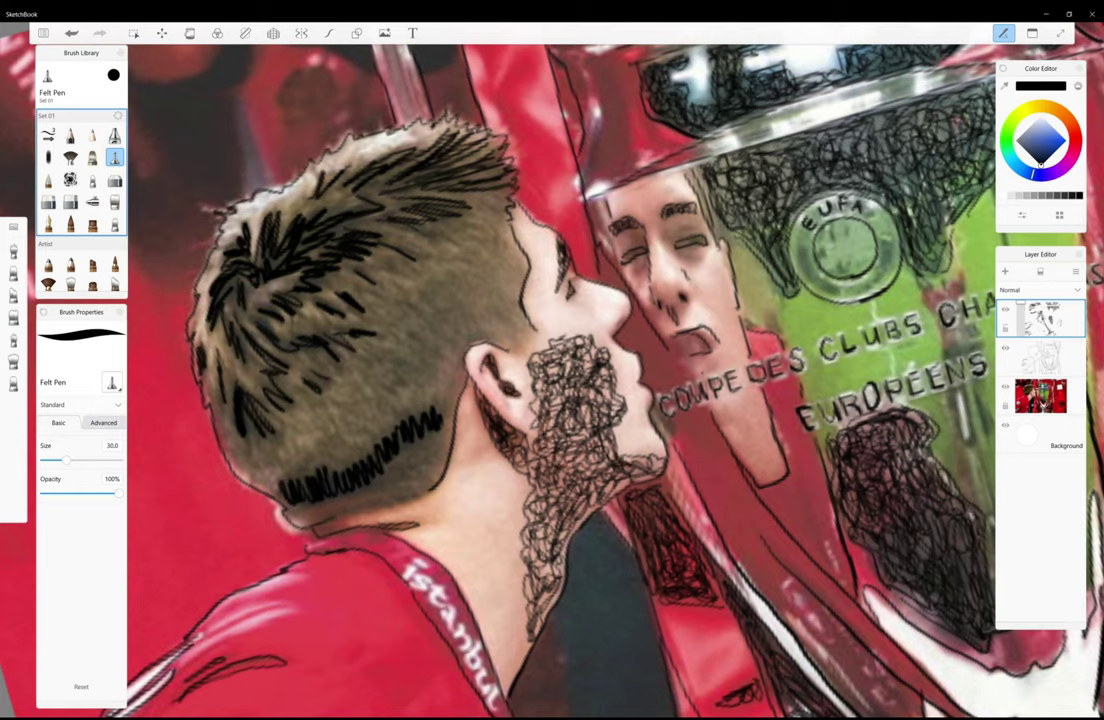
# - Back on the top layer, hatch dark felt-pen strokes across the upper, left and lower hair
pyautogui.click(1041, 357)
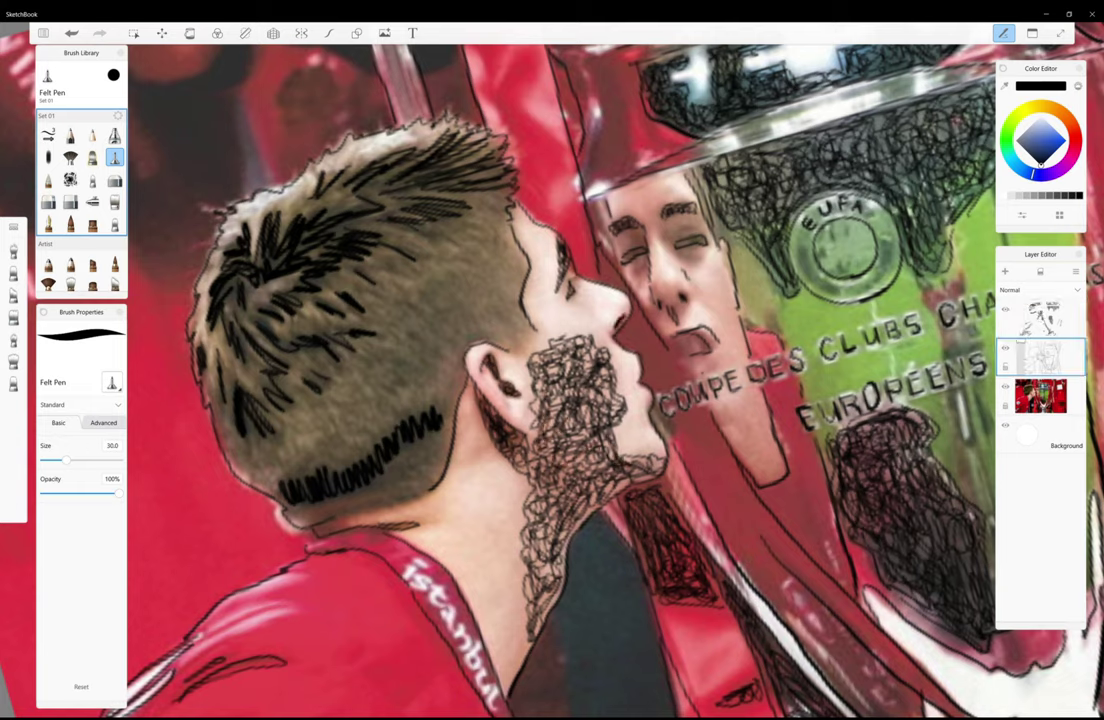
pyautogui.click(1041, 318)
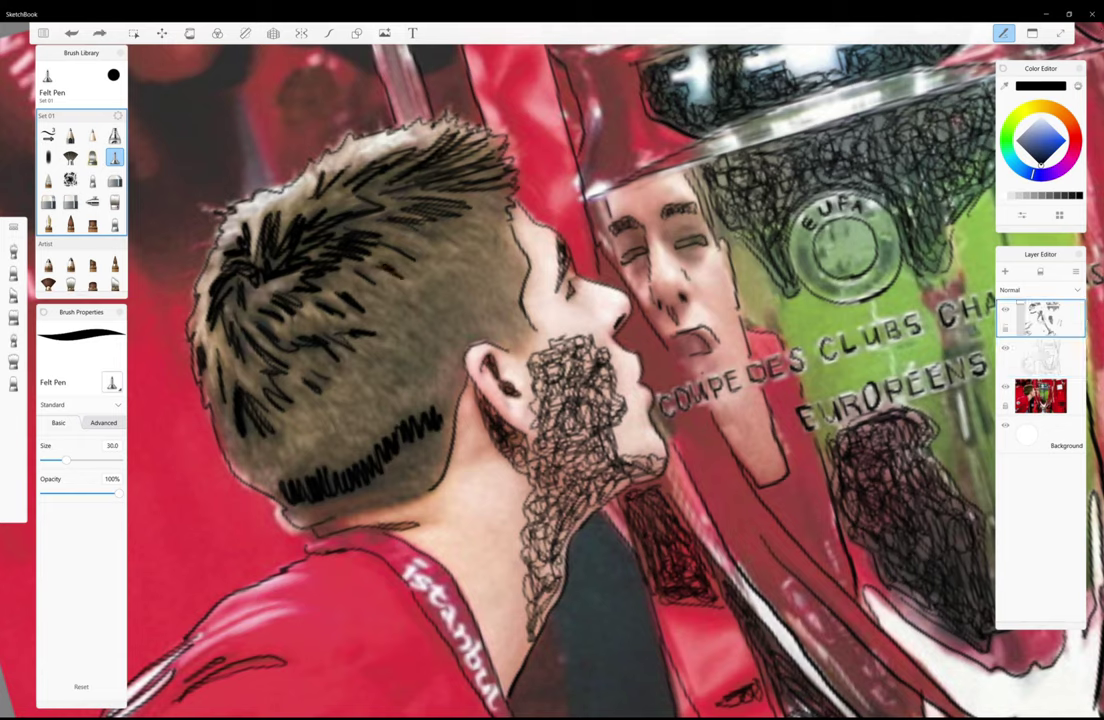
pyautogui.moveTo(366, 209); pyautogui.dragTo(406, 192)
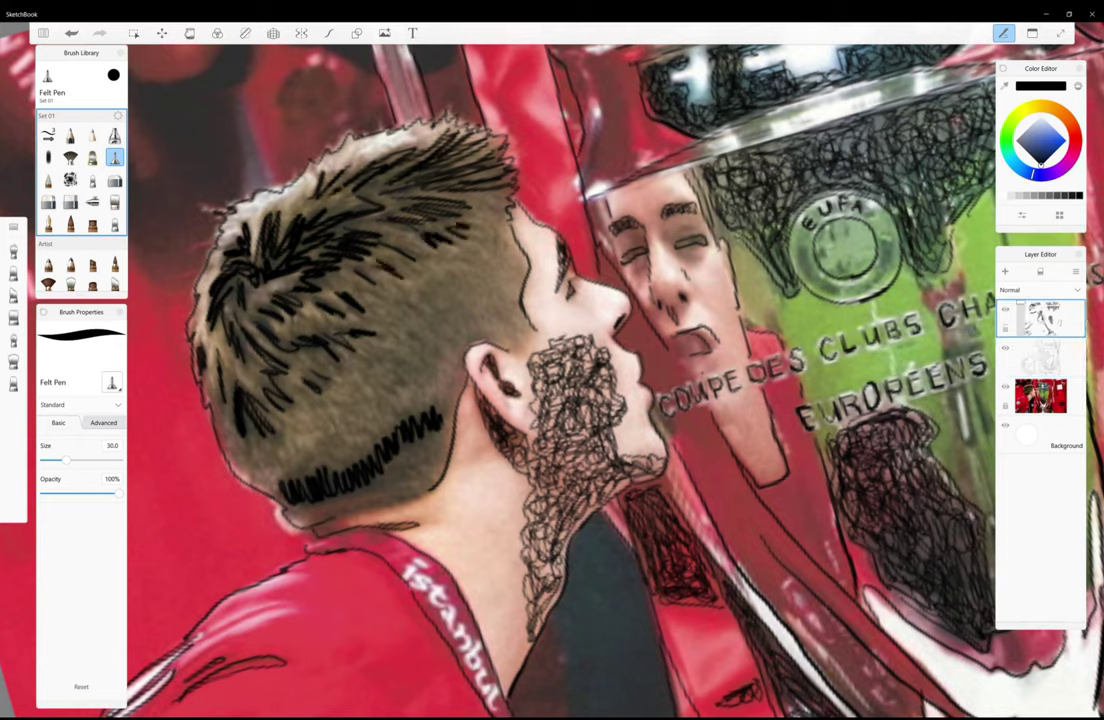
pyautogui.moveTo(252, 183); pyautogui.dragTo(265, 167)
pyautogui.moveTo(291, 211); pyautogui.dragTo(306, 193)
pyautogui.moveTo(182, 219); pyautogui.dragTo(197, 210)
pyautogui.moveTo(182, 350); pyautogui.dragTo(190, 331)
pyautogui.moveTo(187, 370); pyautogui.dragTo(192, 344)
pyautogui.moveTo(212, 391)
pyautogui.mouseDown()
pyautogui.moveTo(221, 374)
pyautogui.moveTo(234, 381)
pyautogui.mouseUp()
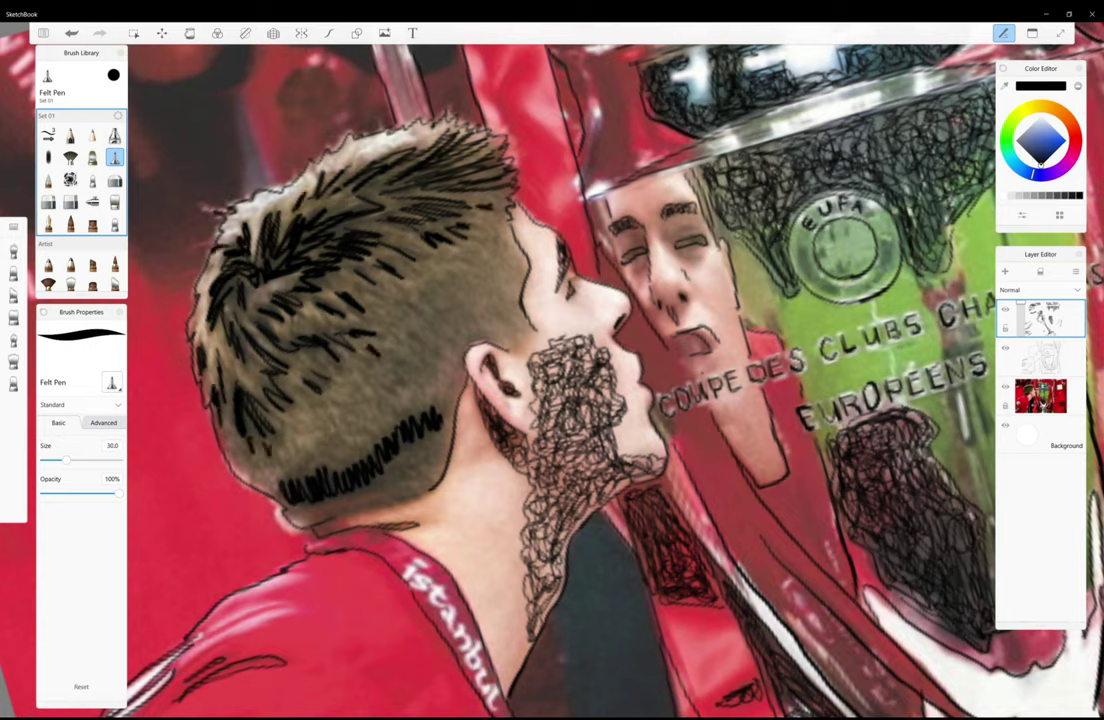
pyautogui.moveTo(352, 170)
pyautogui.mouseDown()
pyautogui.moveTo(411, 160)
pyautogui.moveTo(402, 124)
pyautogui.moveTo(428, 132)
pyautogui.mouseUp()
pyautogui.moveTo(393, 146); pyautogui.dragTo(432, 123)
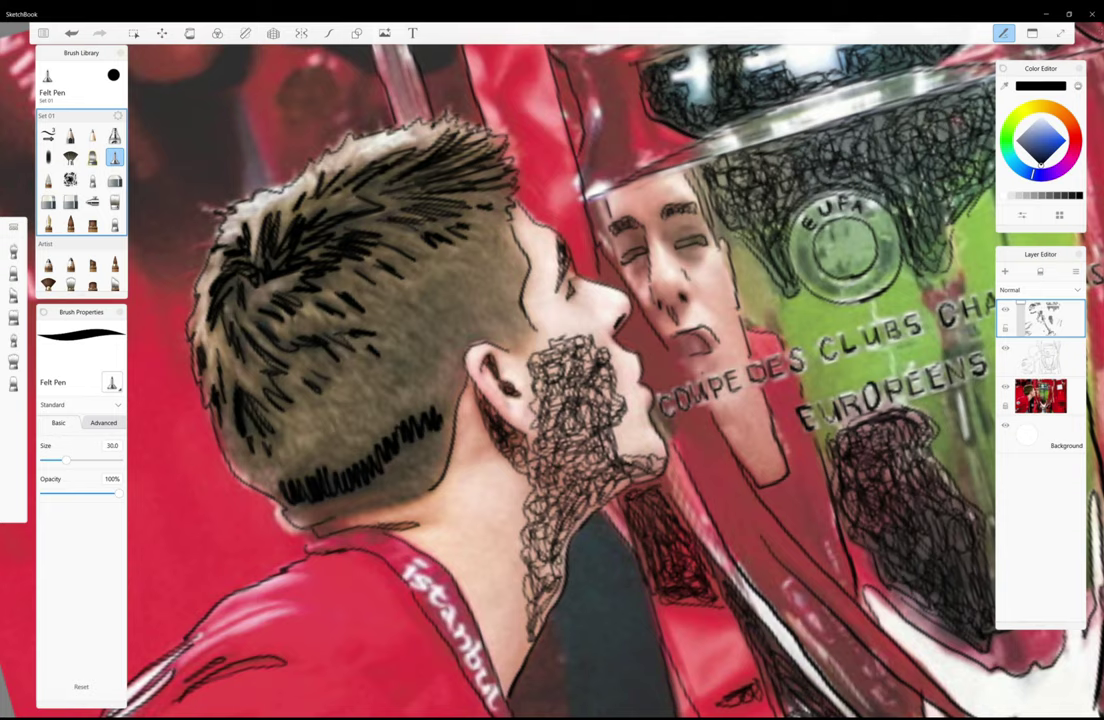
pyautogui.moveTo(359, 179)
pyautogui.mouseDown()
pyautogui.moveTo(405, 172)
pyautogui.moveTo(305, 194)
pyautogui.mouseUp()
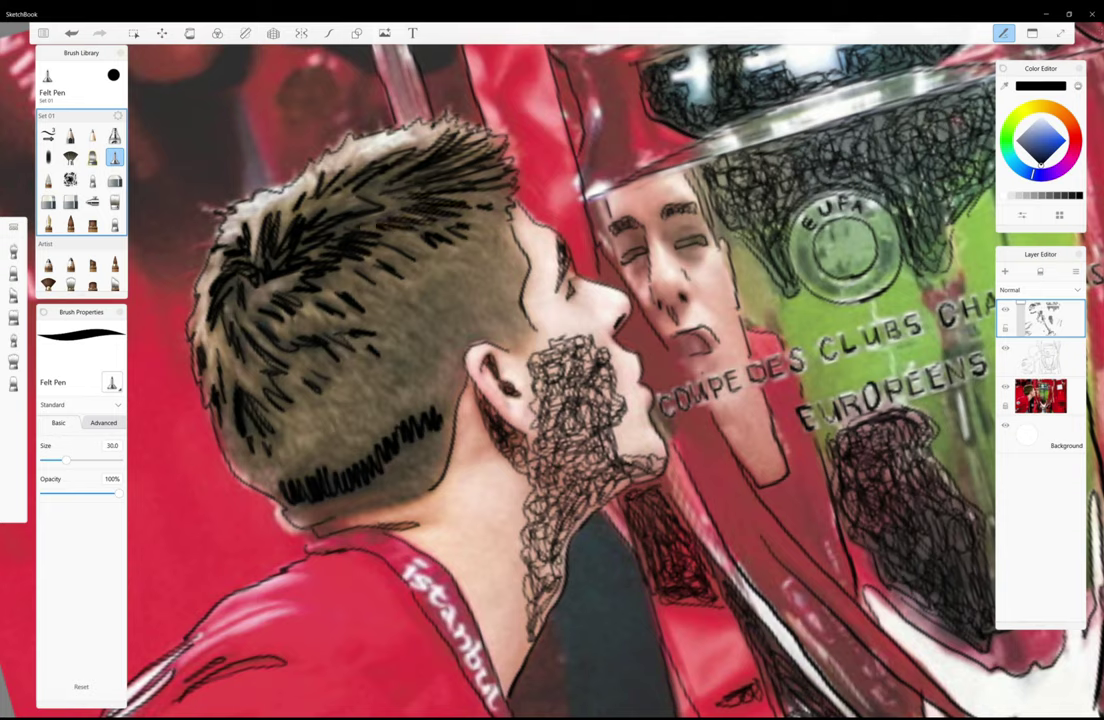
pyautogui.moveTo(228, 289); pyautogui.dragTo(191, 331)
# - On the second layer, thicken the dark band at the back of the hair, undoing a stray eyebrow stroke
pyautogui.click(1043, 356)
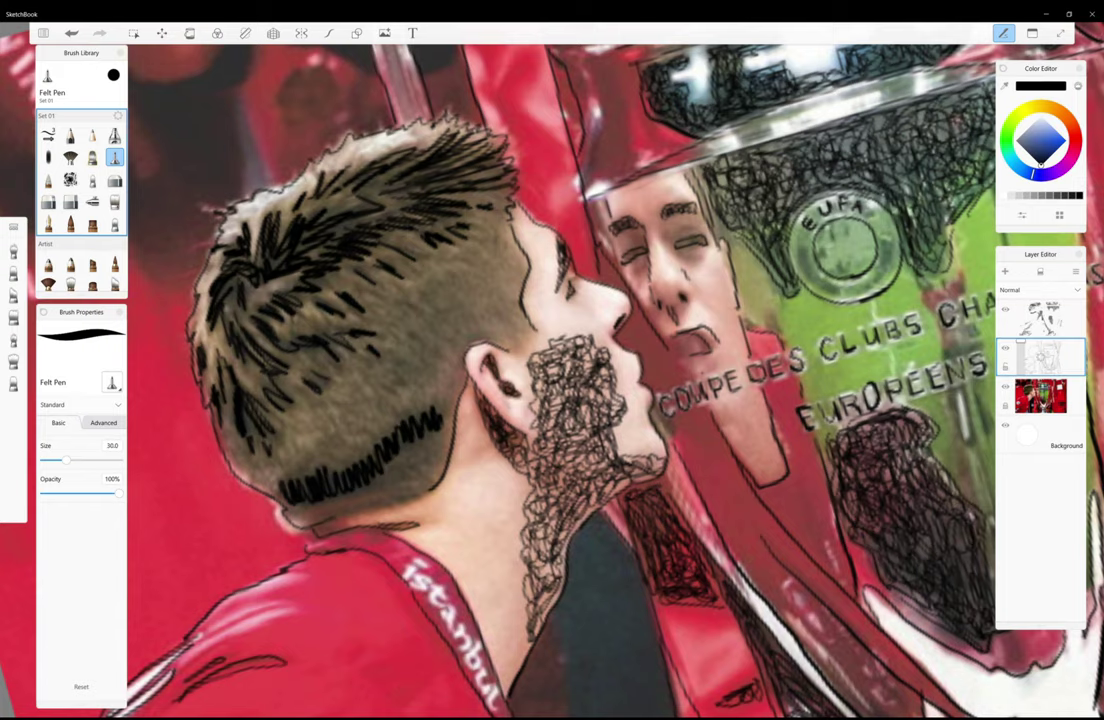
pyautogui.moveTo(373, 425); pyautogui.dragTo(287, 447)
pyautogui.scroll(3, 730, 150)
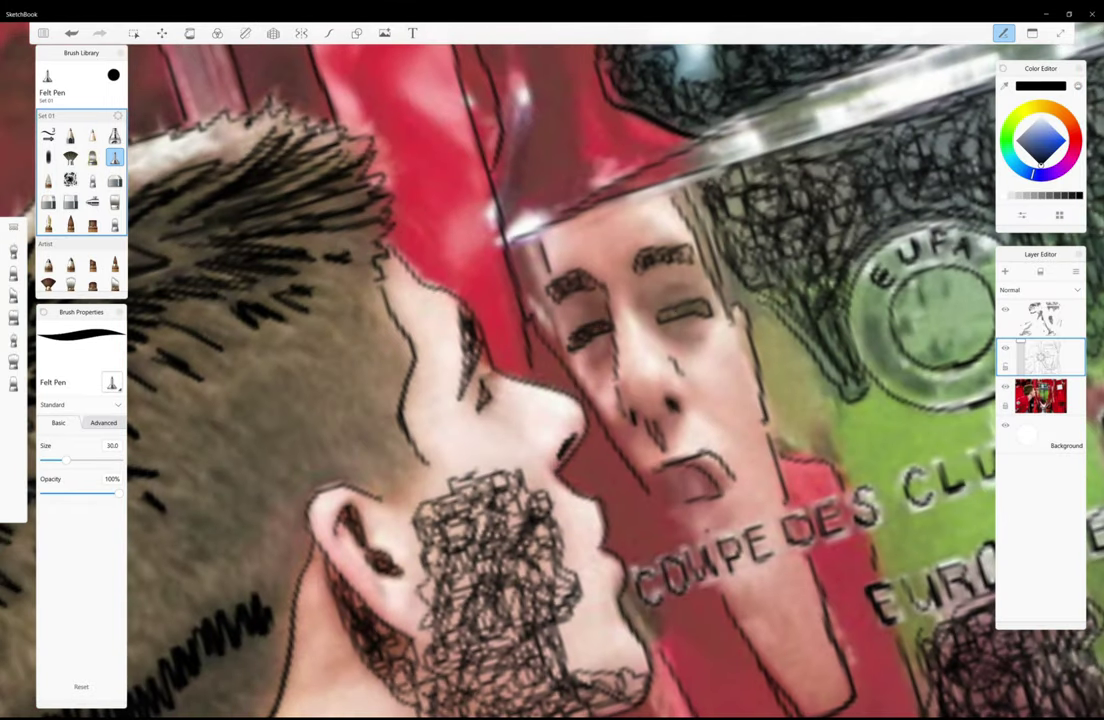
pyautogui.moveTo(573, 270); pyautogui.dragTo(612, 262)
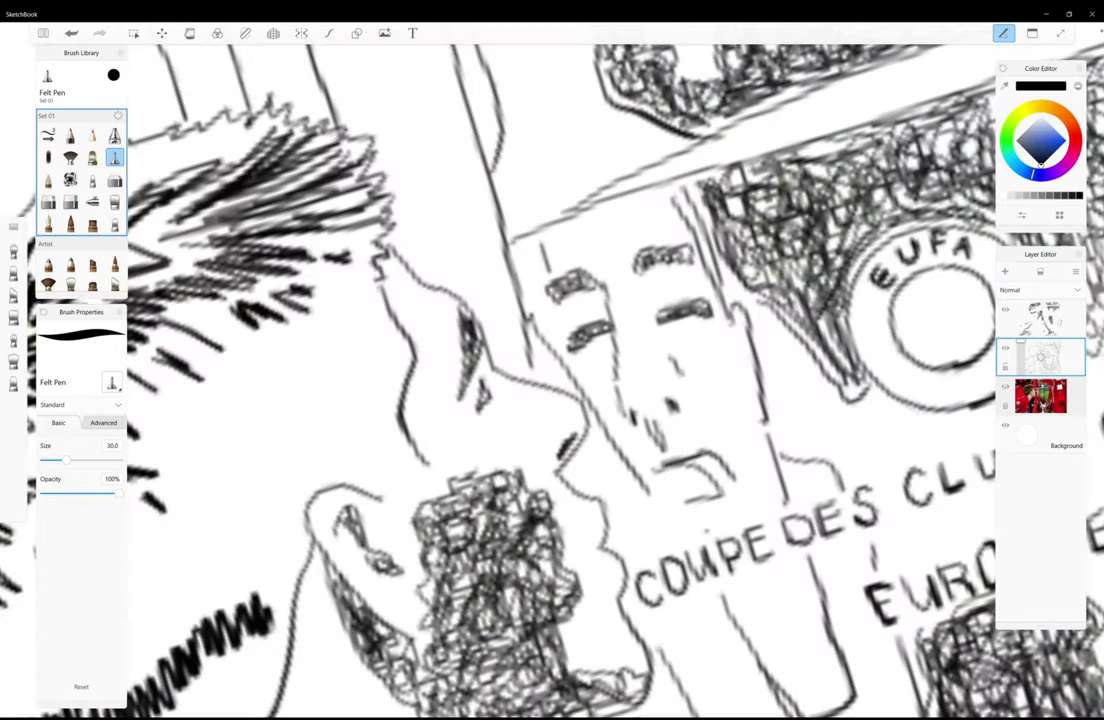
pyautogui.hotkey('ctrl', 'z')
pyautogui.hotkey('ctrl', 'z')
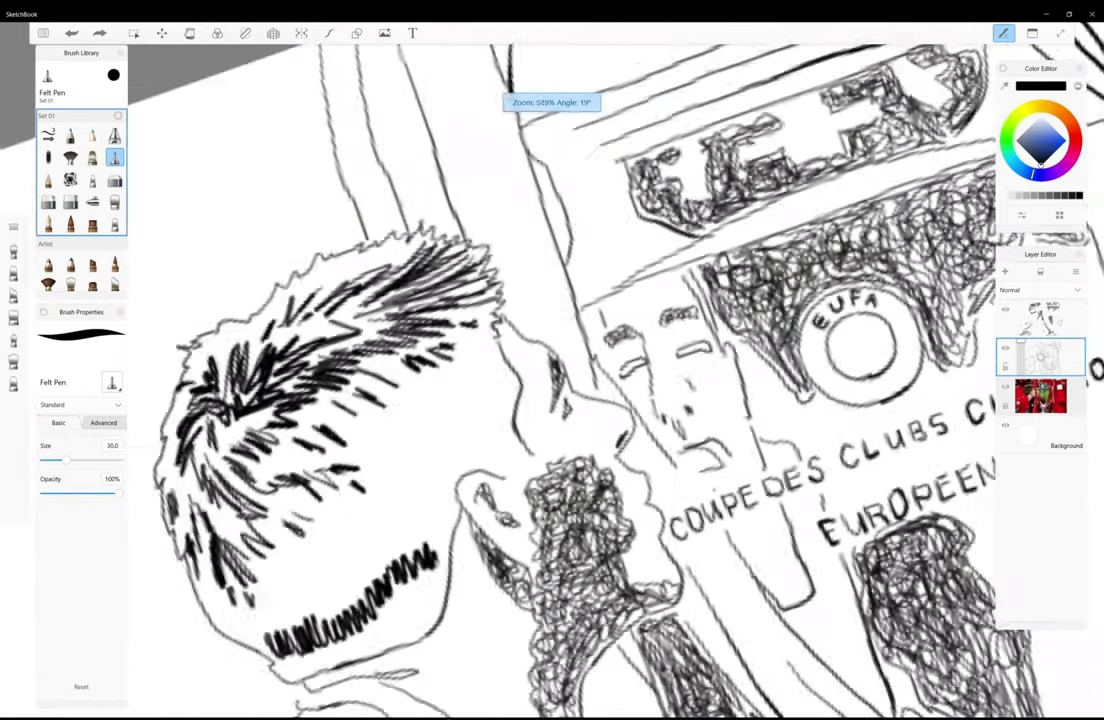
pyautogui.scroll(-3, 676, 400)
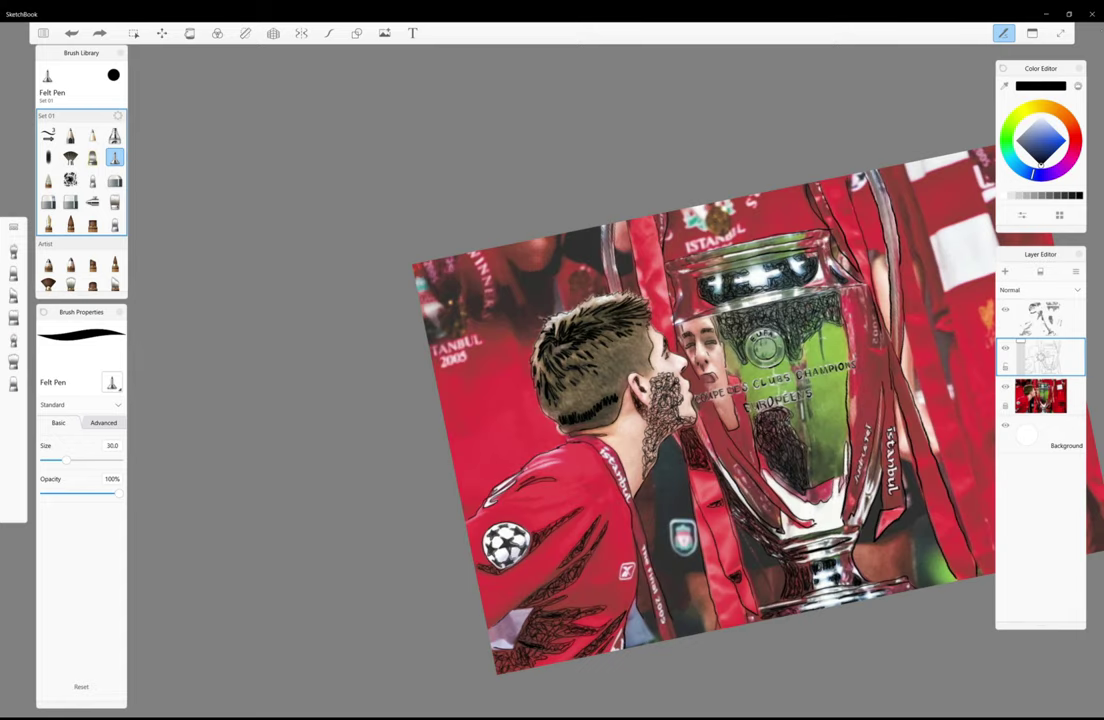
pyautogui.scroll(3, 940, 346)
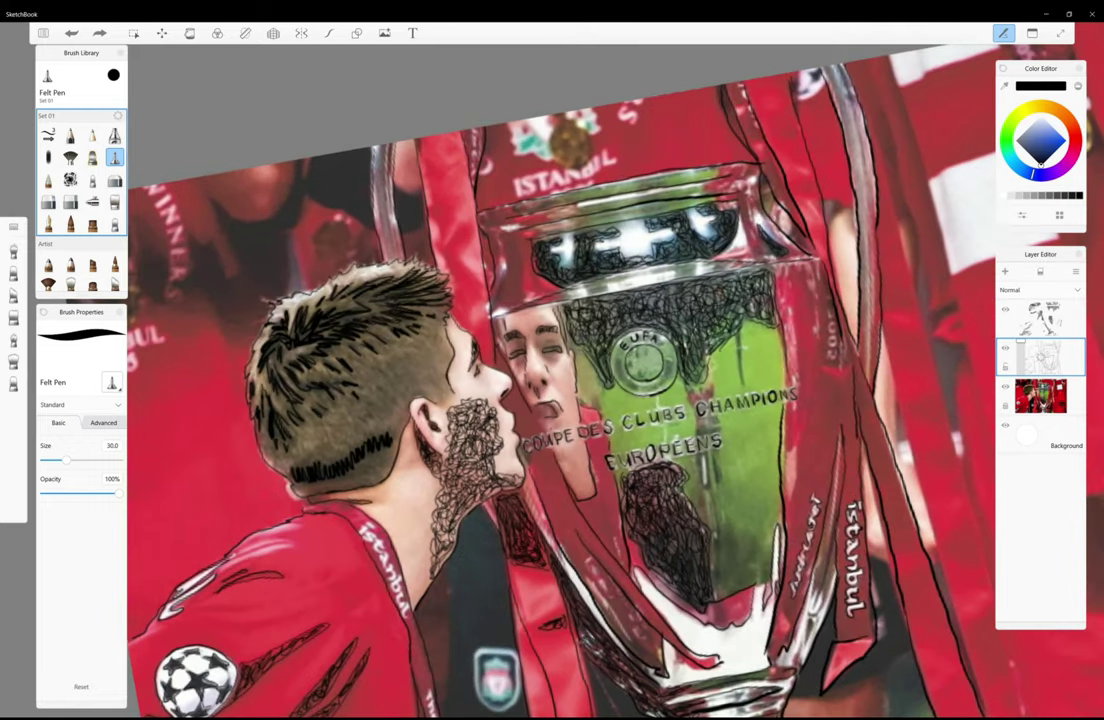
# - On the top layer, ink the ribbon edges right of the trophy and a line down the trophy's right edge
pyautogui.click(1040, 318)
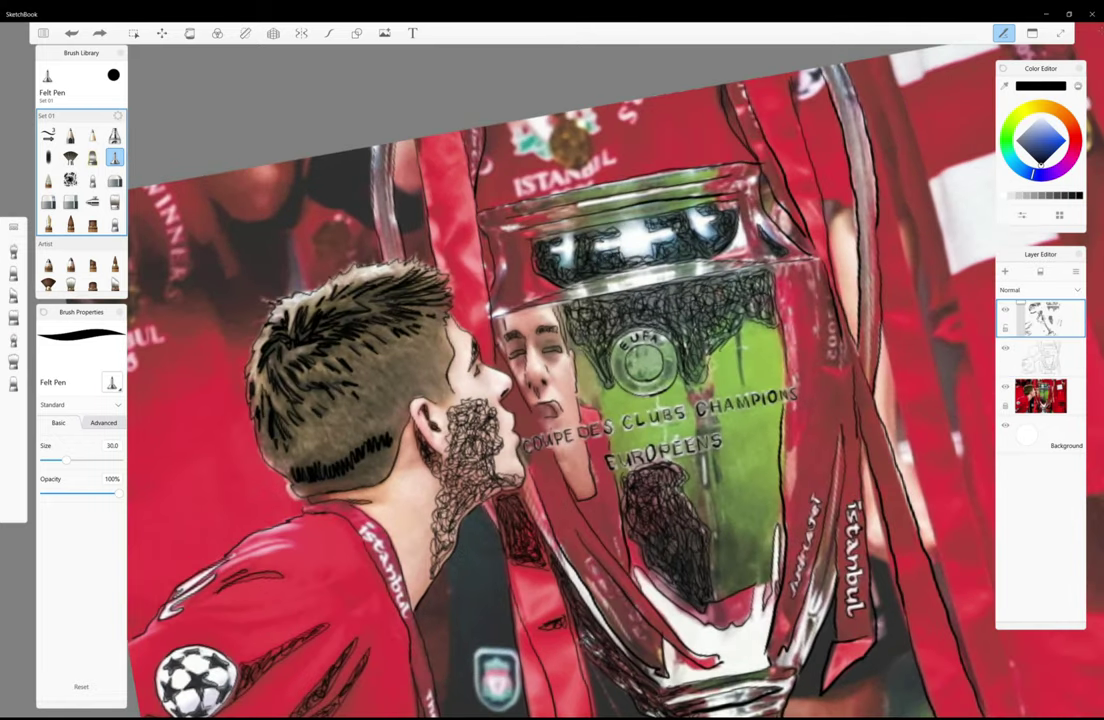
pyautogui.moveTo(878, 465); pyautogui.dragTo(910, 540)
pyautogui.moveTo(862, 412); pyautogui.dragTo(877, 462)
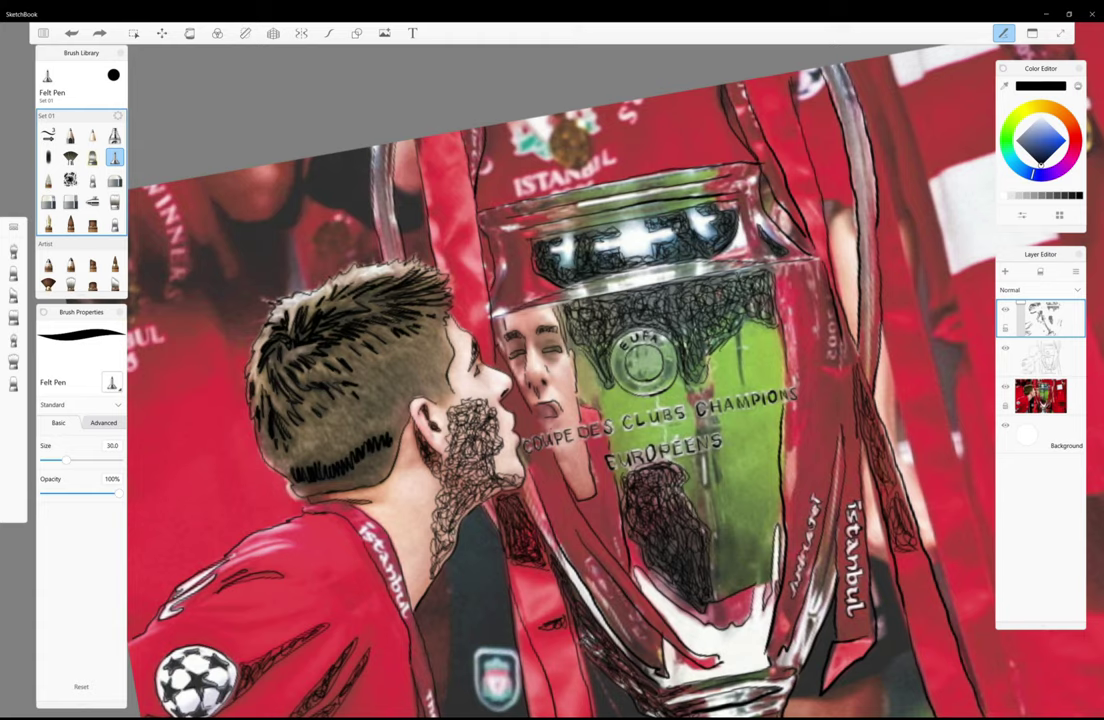
pyautogui.moveTo(890, 463); pyautogui.dragTo(906, 501)
pyautogui.moveTo(908, 262); pyautogui.dragTo(888, 289)
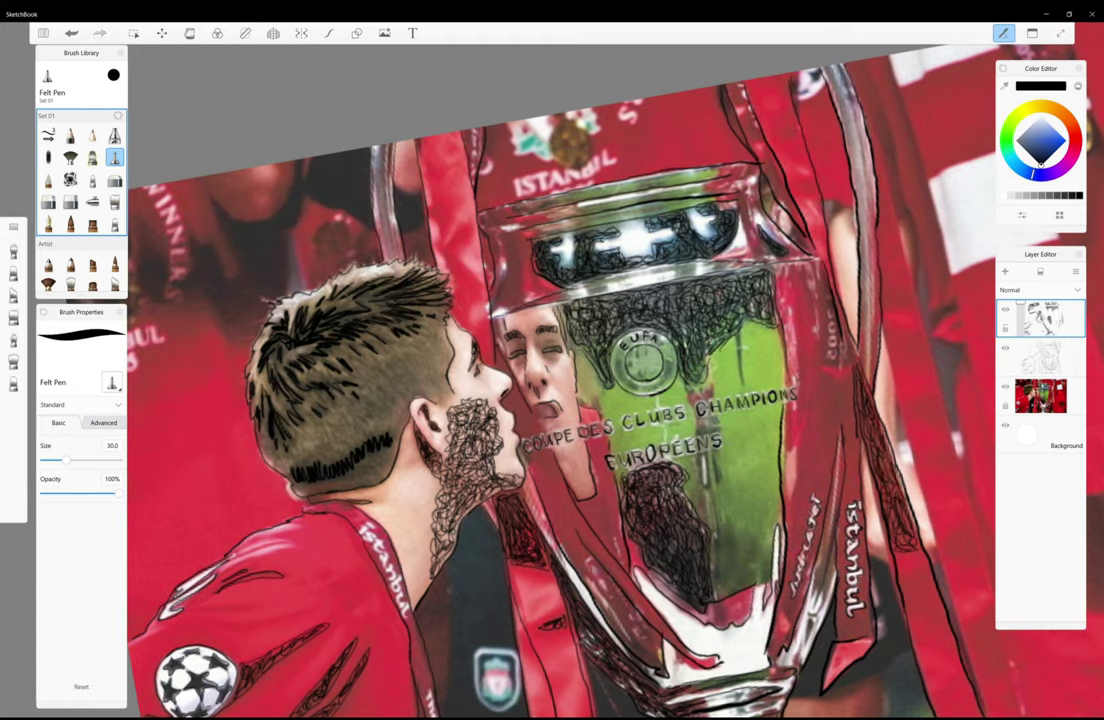
pyautogui.click(1040, 356)
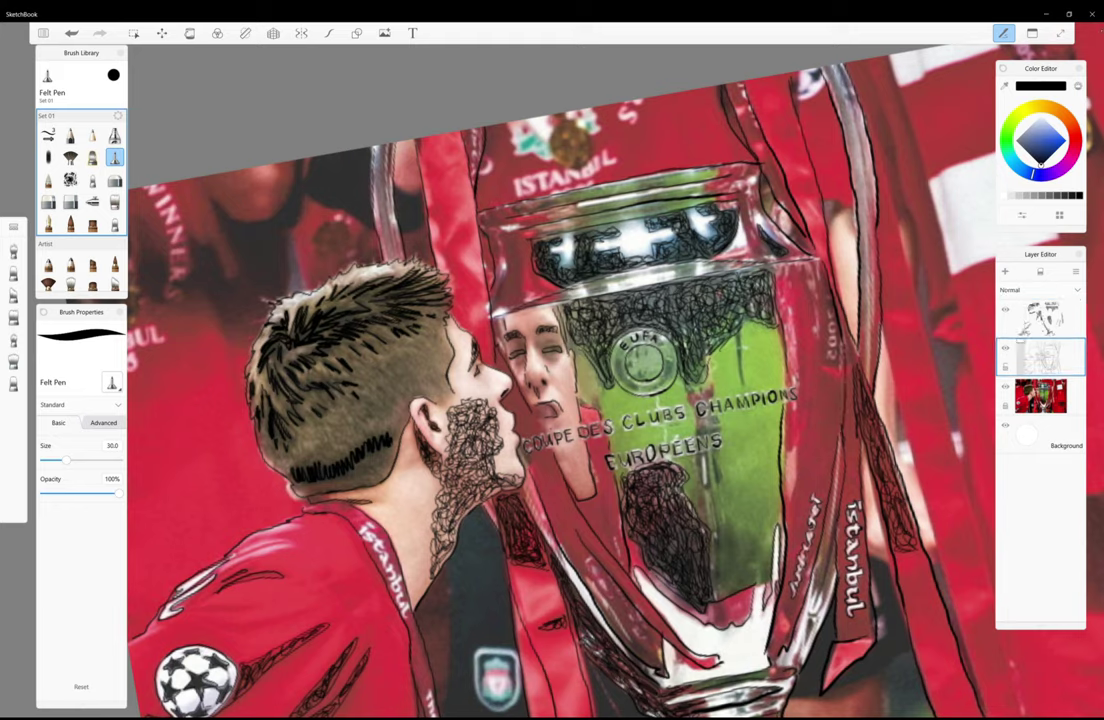
pyautogui.click(1040, 318)
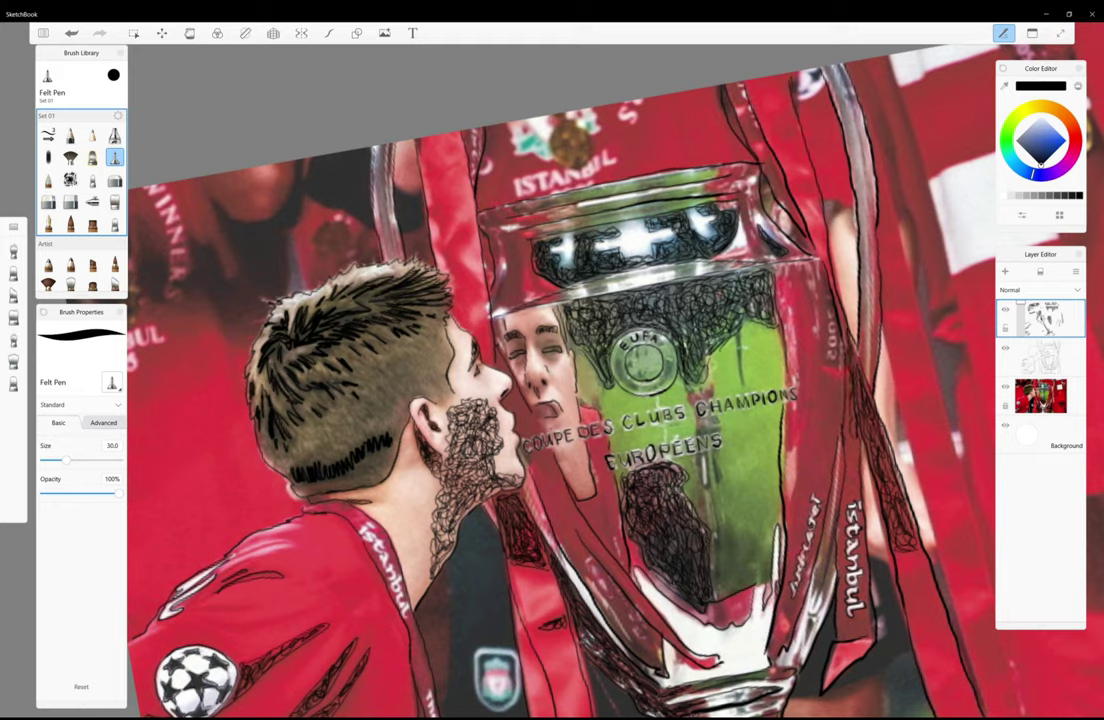
pyautogui.moveTo(740, 306); pyautogui.dragTo(733, 398)
pyautogui.scroll(3, 500, 380)
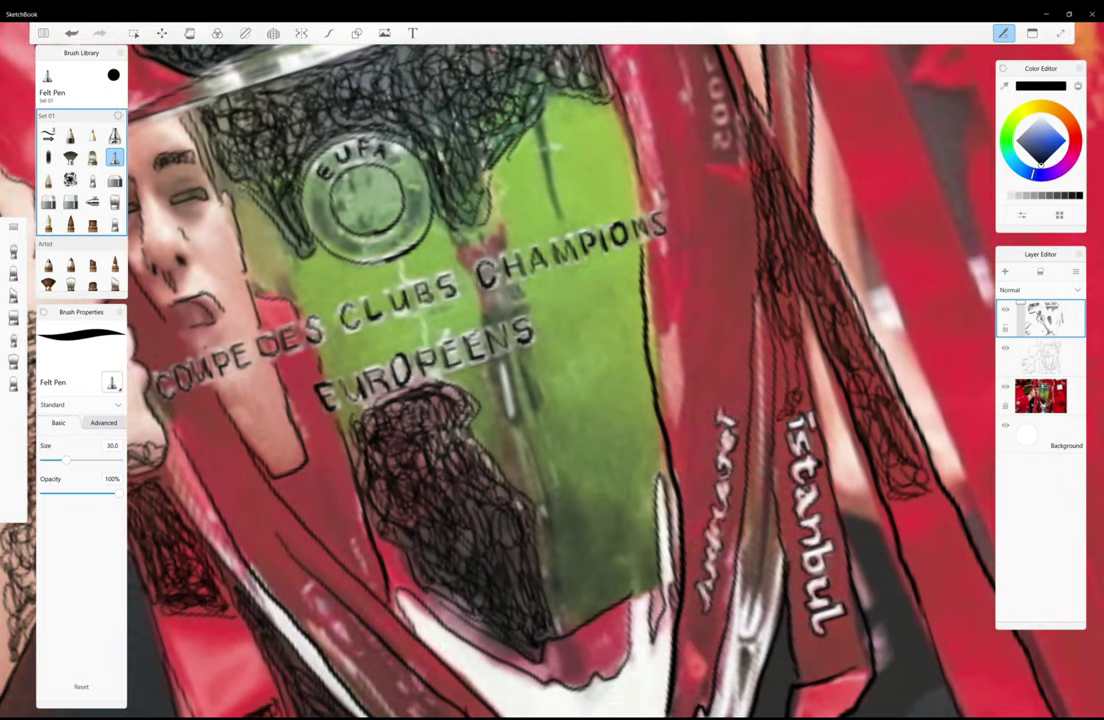
# - Trace the trophy's right edge and the ribbon edges by the istanbul lettering in thin black ink
pyautogui.moveTo(683, 245)
pyautogui.mouseDown()
pyautogui.moveTo(674, 418)
pyautogui.moveTo(698, 564)
pyautogui.moveTo(676, 415)
pyautogui.mouseUp()
pyautogui.moveTo(685, 518)
pyautogui.mouseDown()
pyautogui.moveTo(700, 555)
pyautogui.moveTo(728, 578)
pyautogui.moveTo(724, 568)
pyautogui.moveTo(698, 582)
pyautogui.moveTo(720, 584)
pyautogui.moveTo(720, 449)
pyautogui.moveTo(707, 440)
pyautogui.moveTo(716, 410)
pyautogui.mouseUp()
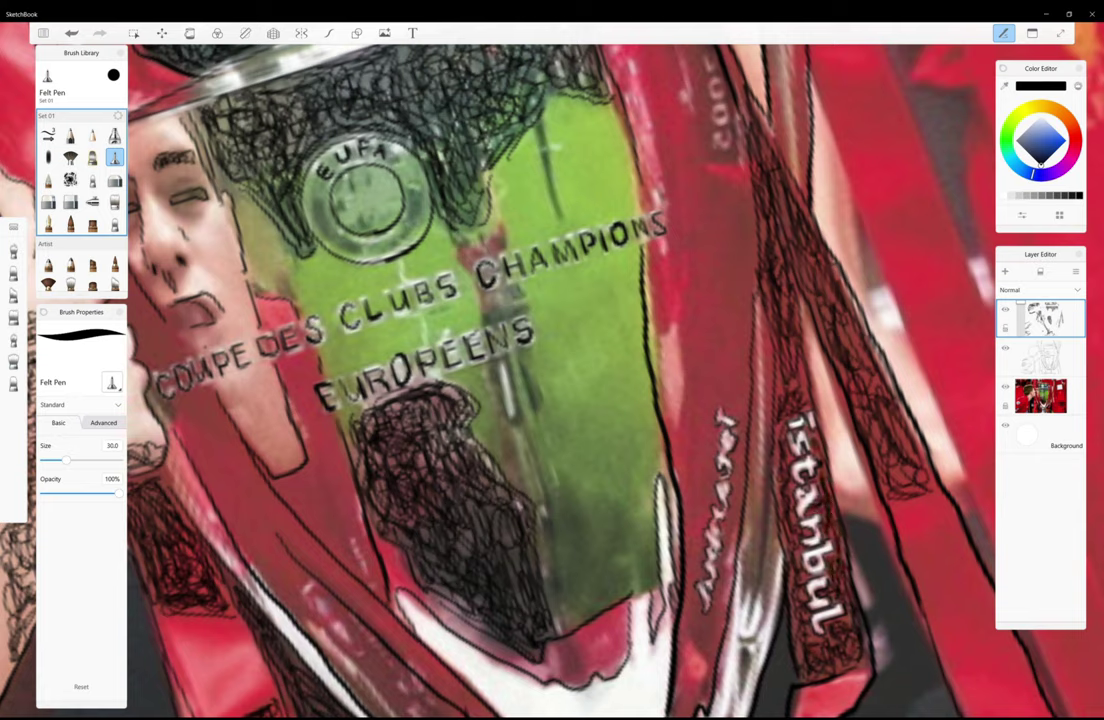
pyautogui.moveTo(697, 347); pyautogui.dragTo(691, 315)
pyautogui.moveTo(690, 348); pyautogui.dragTo(669, 311)
pyautogui.moveTo(673, 419); pyautogui.dragTo(668, 366)
pyautogui.moveTo(690, 560); pyautogui.dragTo(681, 516)
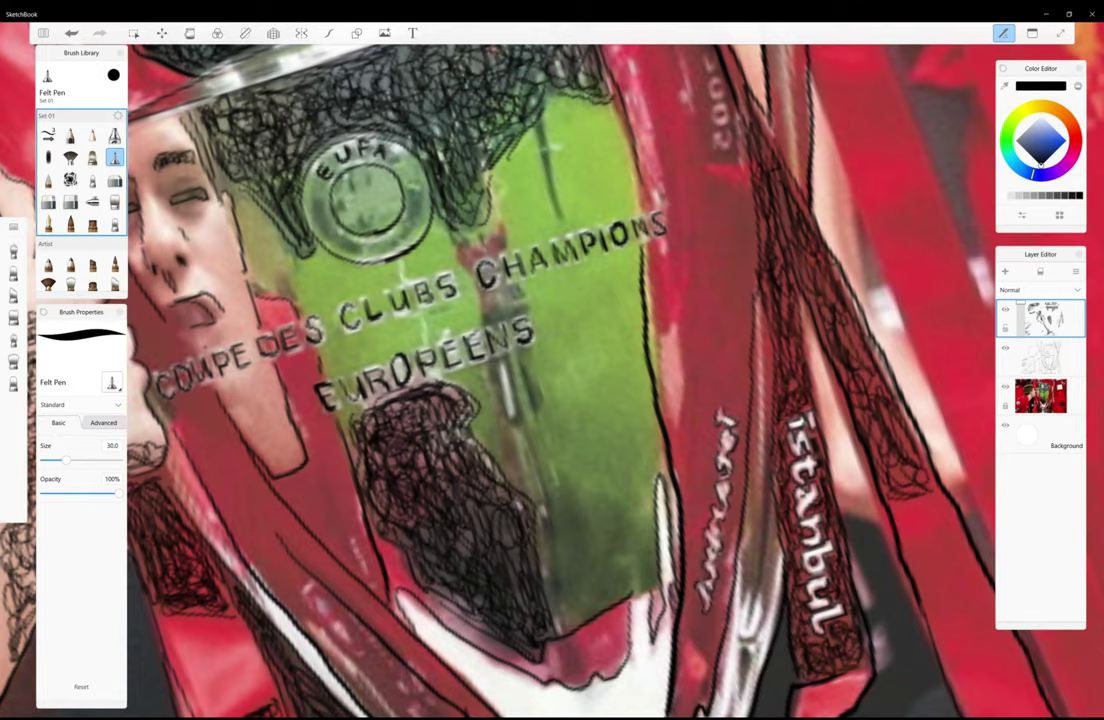
pyautogui.moveTo(794, 367); pyautogui.dragTo(770, 416)
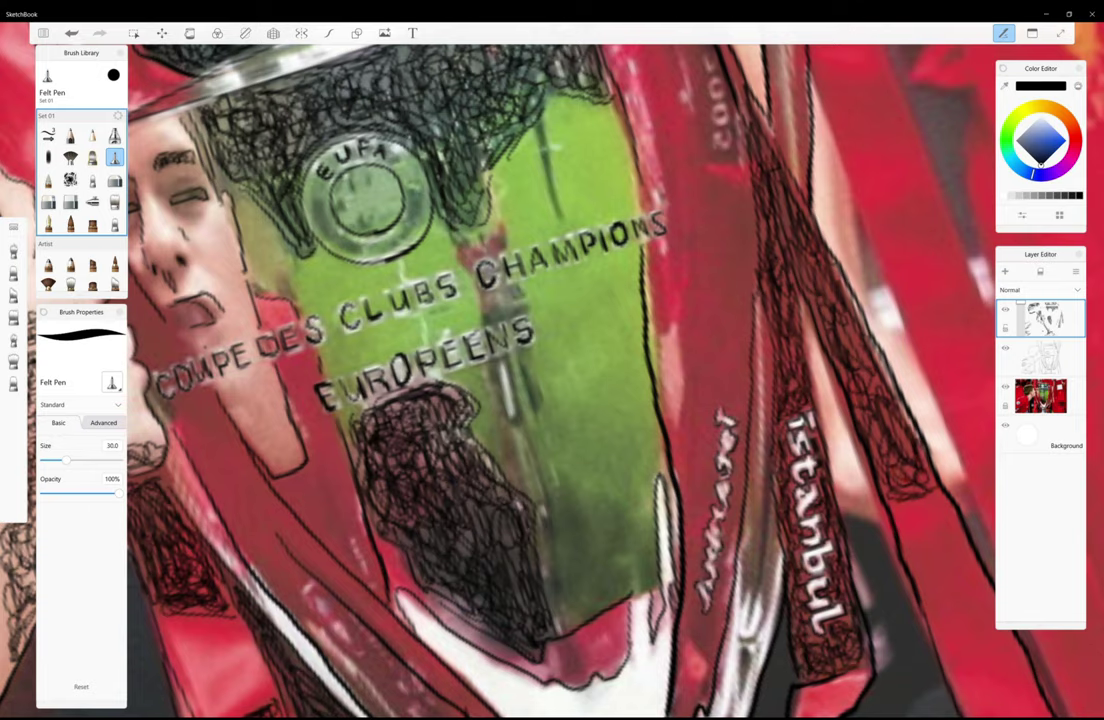
pyautogui.moveTo(755, 340); pyautogui.dragTo(768, 428)
pyautogui.scroll(-3, 552, 380)
# - On the top layer, draw looping black strands above the player's head, undoing a stray curve
pyautogui.scroll(-2, 552, 380)
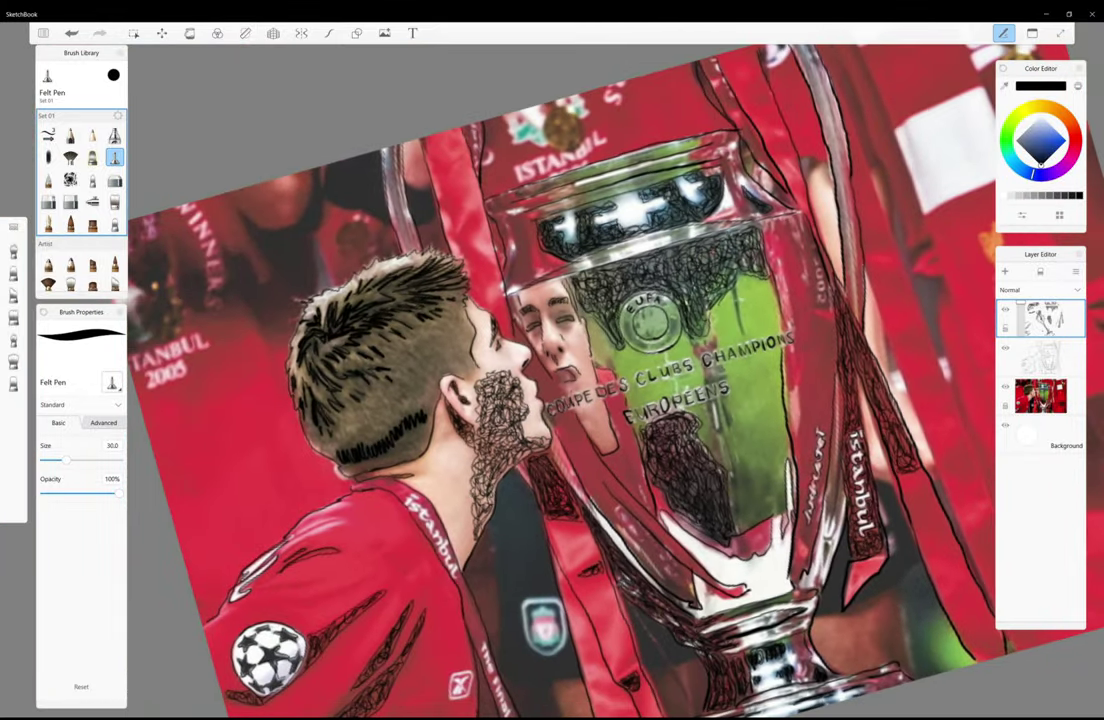
pyautogui.scroll(-2, 552, 380)
pyautogui.scroll(-2, 552, 380)
pyautogui.scroll(-2, 552, 380)
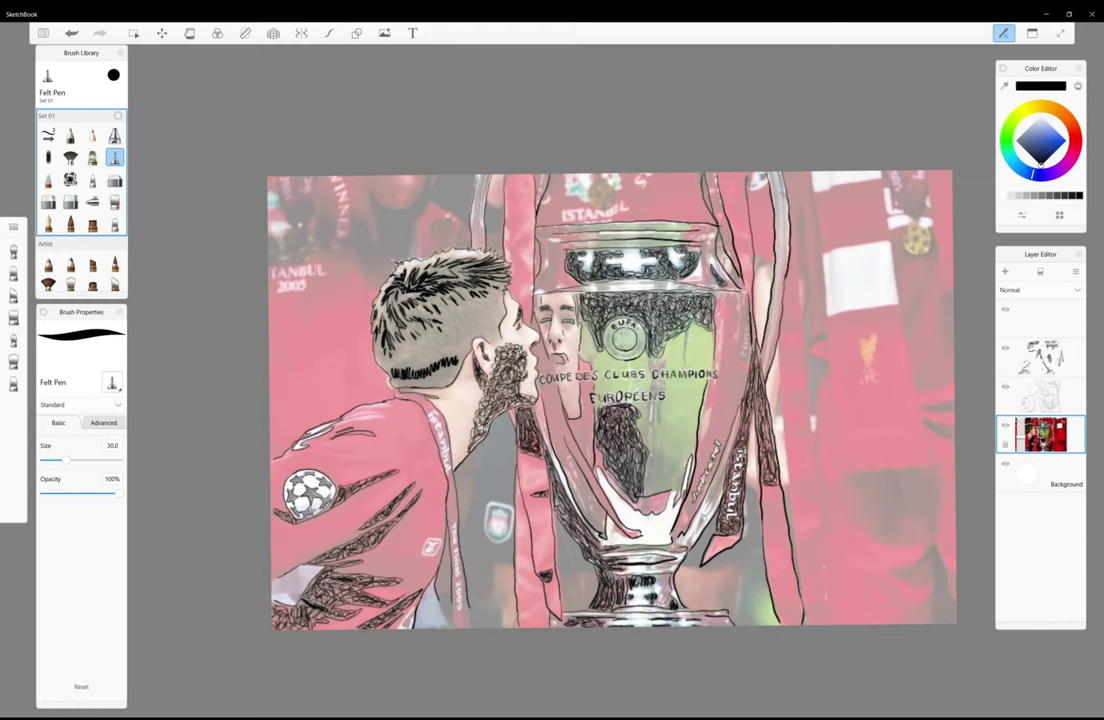
pyautogui.hotkey('ctrl', 'z')
pyautogui.click(1040, 318)
pyautogui.moveTo(312, 334); pyautogui.dragTo(372, 352)
pyautogui.hotkey('ctrl', 'z')
pyautogui.moveTo(303, 240); pyautogui.dragTo(388, 268)
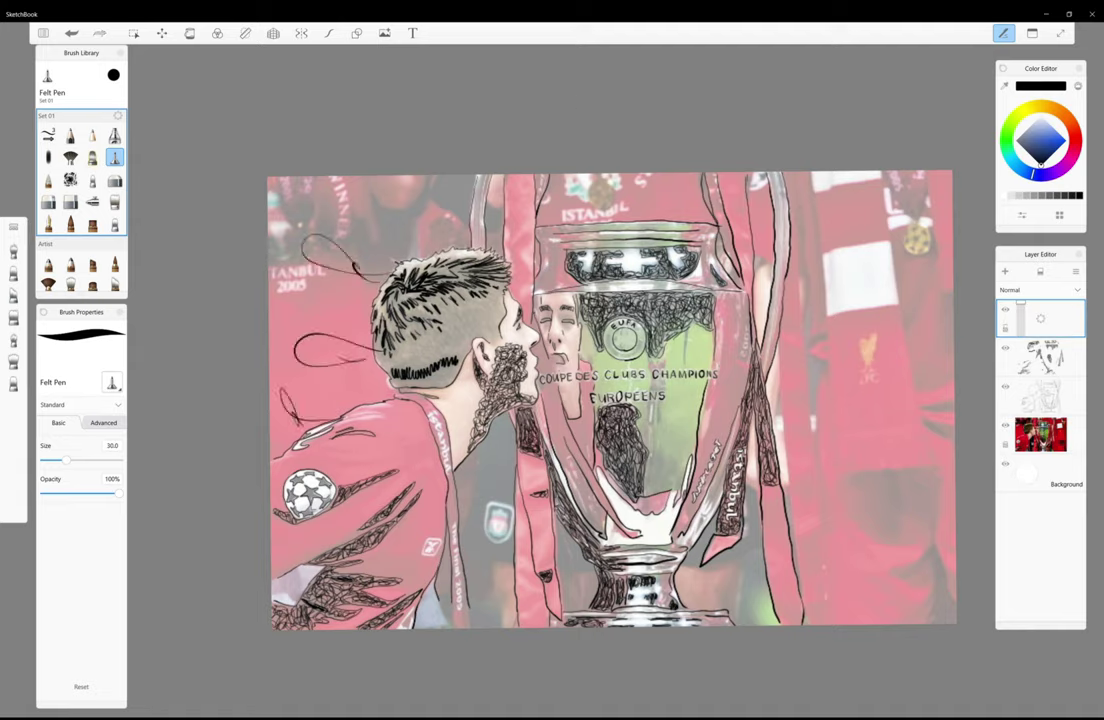
pyautogui.moveTo(405, 197); pyautogui.dragTo(438, 233)
# - Draw looping black swirls right of the trophy, ending with a 9-shaped swirl at lower right
pyautogui.moveTo(820, 245); pyautogui.dragTo(792, 312)
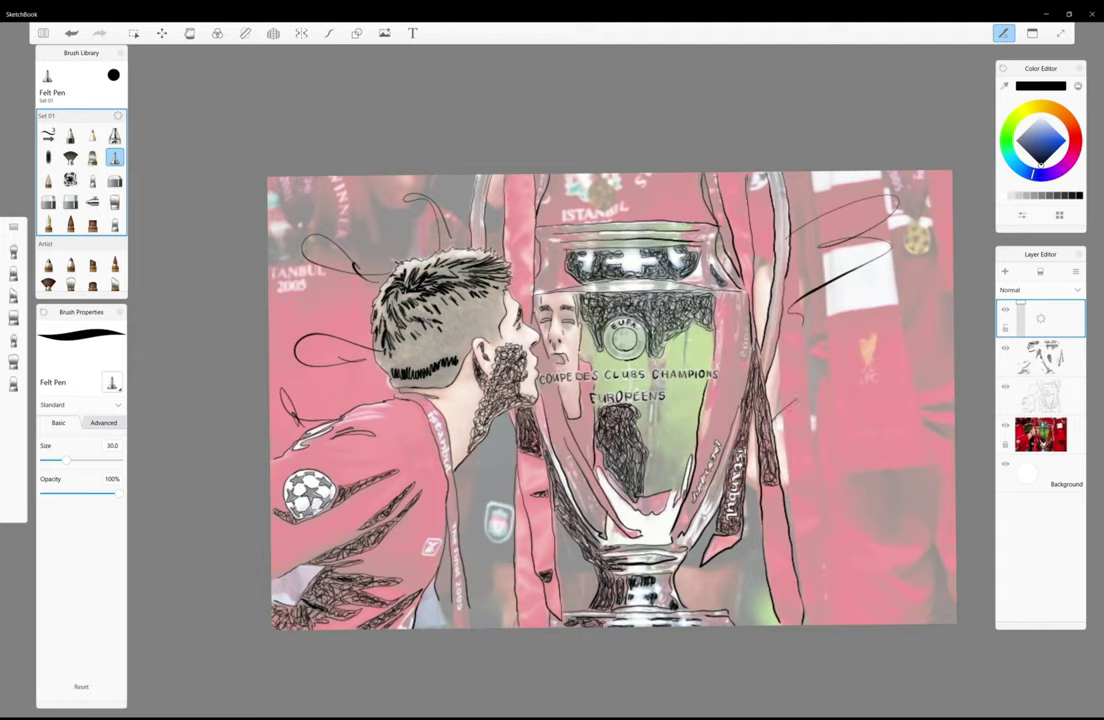
pyautogui.moveTo(878, 357); pyautogui.dragTo(800, 520)
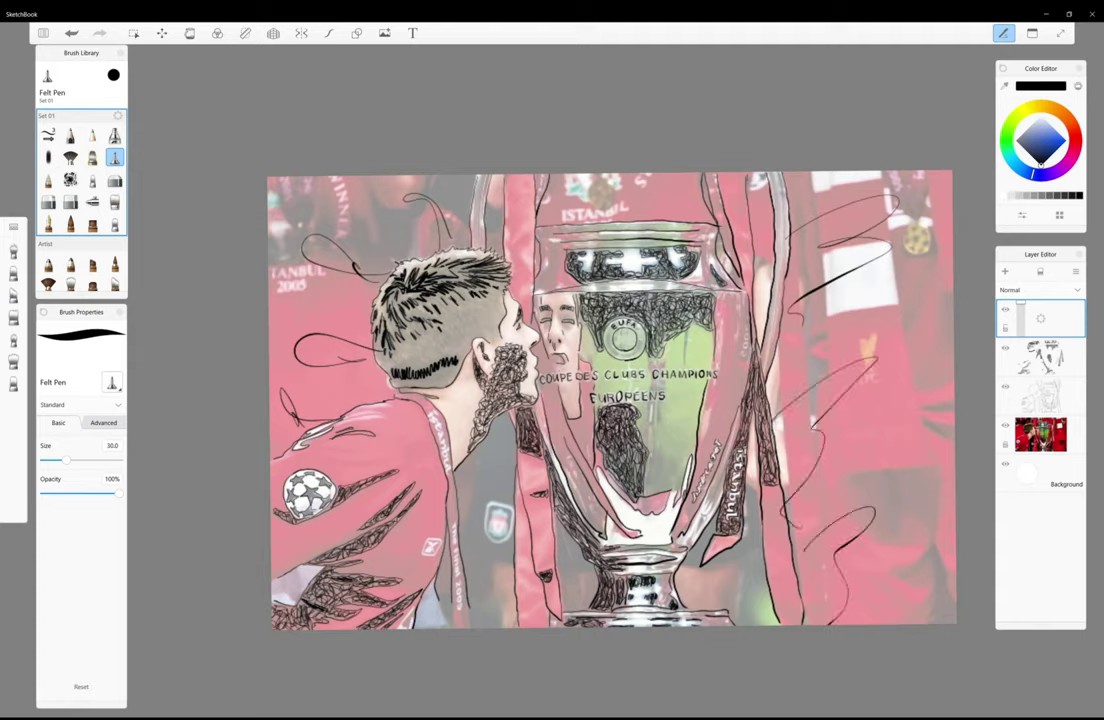
pyautogui.hotkey('ctrl', 'z')
pyautogui.hotkey('ctrl', 'z')
pyautogui.hotkey('ctrl', 'z')
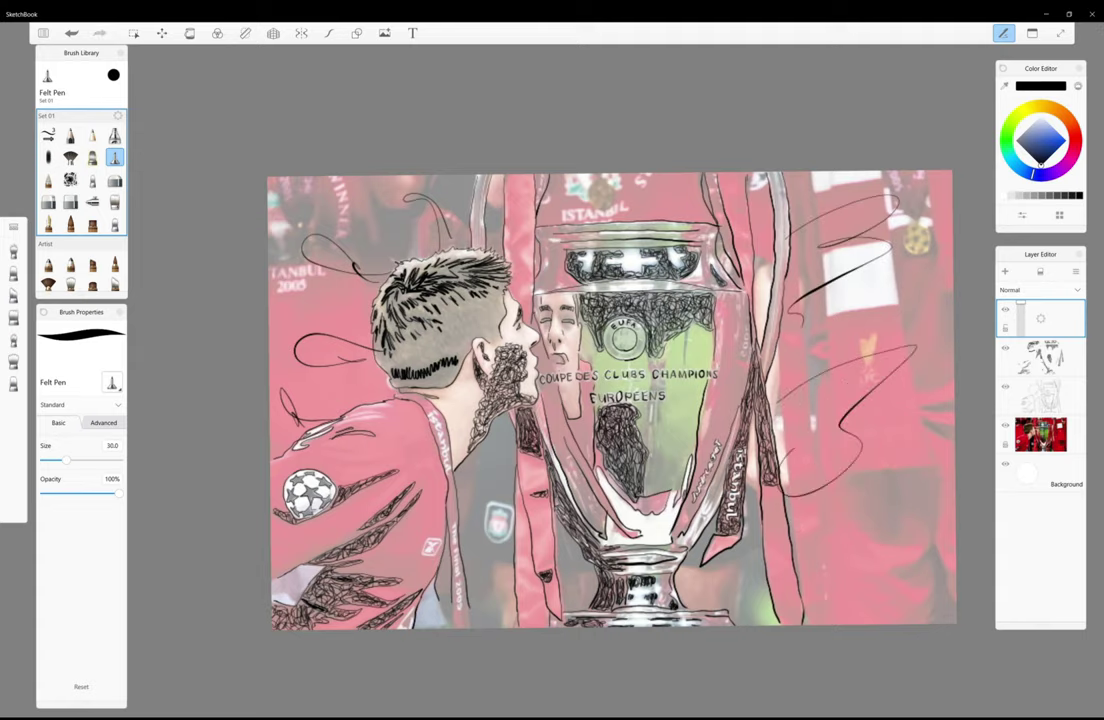
pyautogui.moveTo(776, 413); pyautogui.dragTo(886, 398)
pyautogui.hotkey('ctrl', 'z')
pyautogui.moveTo(779, 447); pyautogui.dragTo(901, 380)
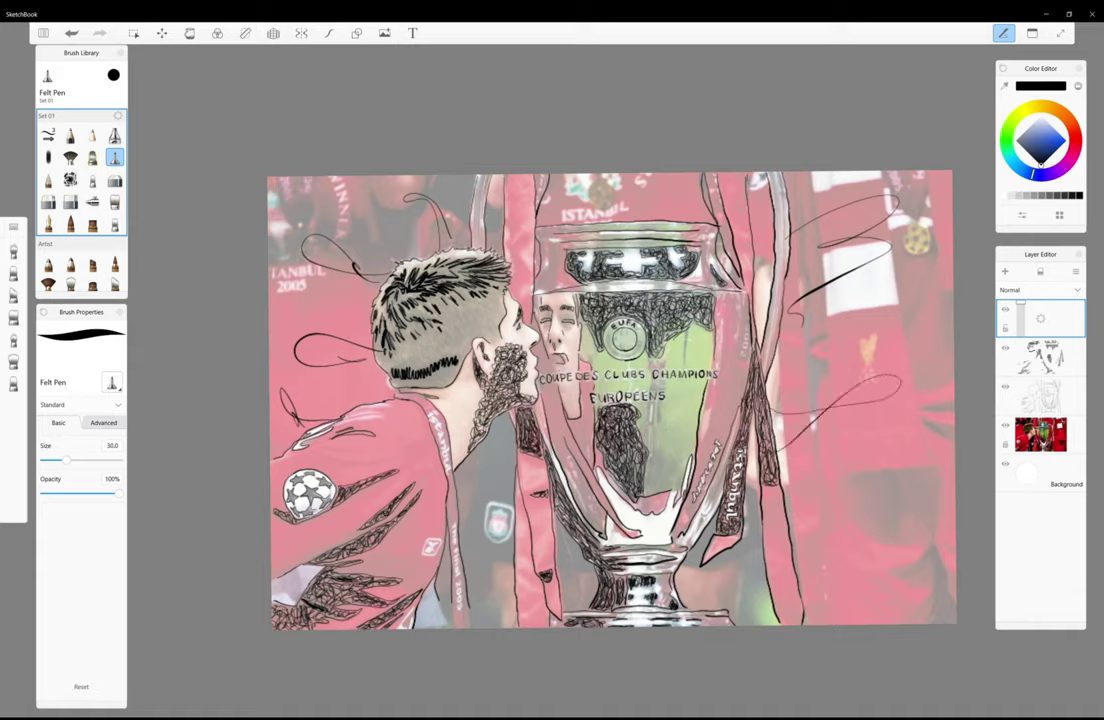
pyautogui.moveTo(843, 500); pyautogui.dragTo(800, 550)
pyautogui.moveTo(809, 374); pyautogui.dragTo(915, 316)
pyautogui.hotkey('ctrl', 'z')
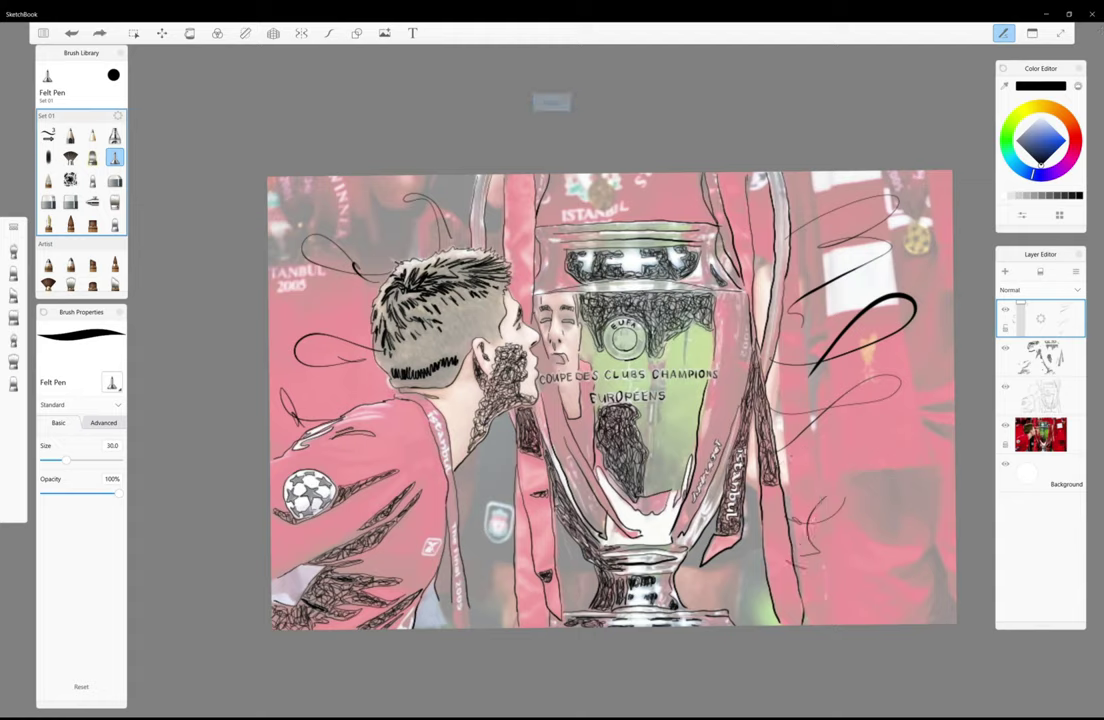
pyautogui.moveTo(865, 458); pyautogui.dragTo(800, 555)
# - Rework the lines left of the head, then add a shoulder loop and an upper-right curve
pyautogui.moveTo(322, 200); pyautogui.dragTo(412, 256)
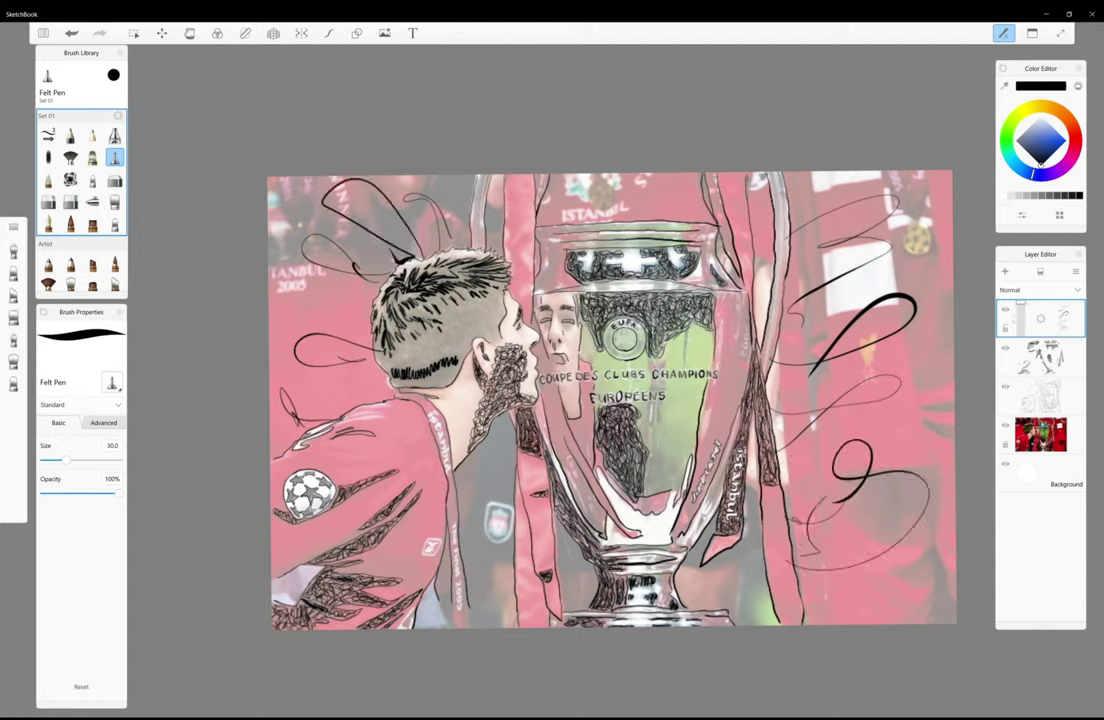
pyautogui.hotkey('ctrl', 'z')
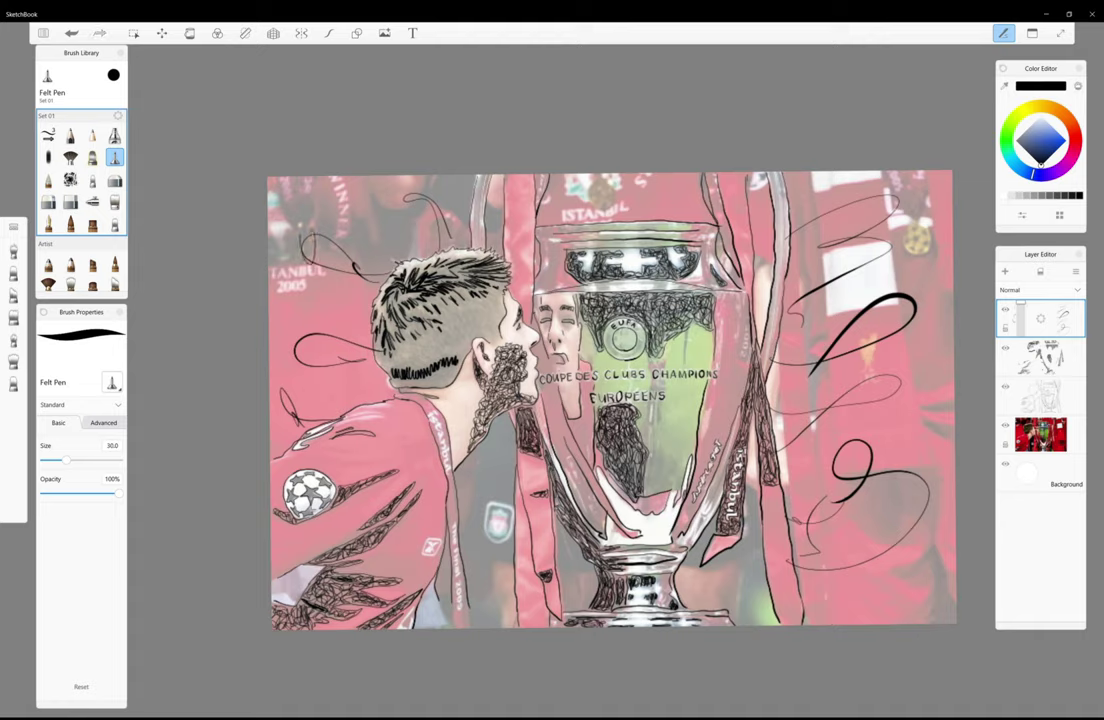
pyautogui.press('e')
pyautogui.moveTo(346, 258); pyautogui.dragTo(372, 278)
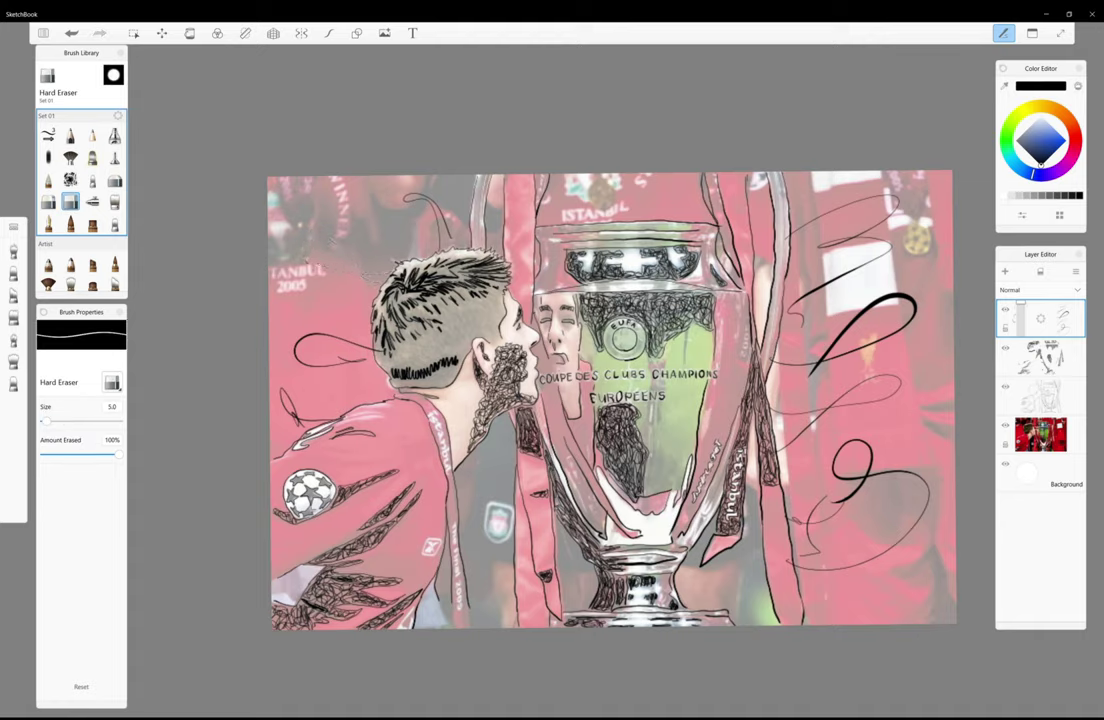
pyautogui.press('e')
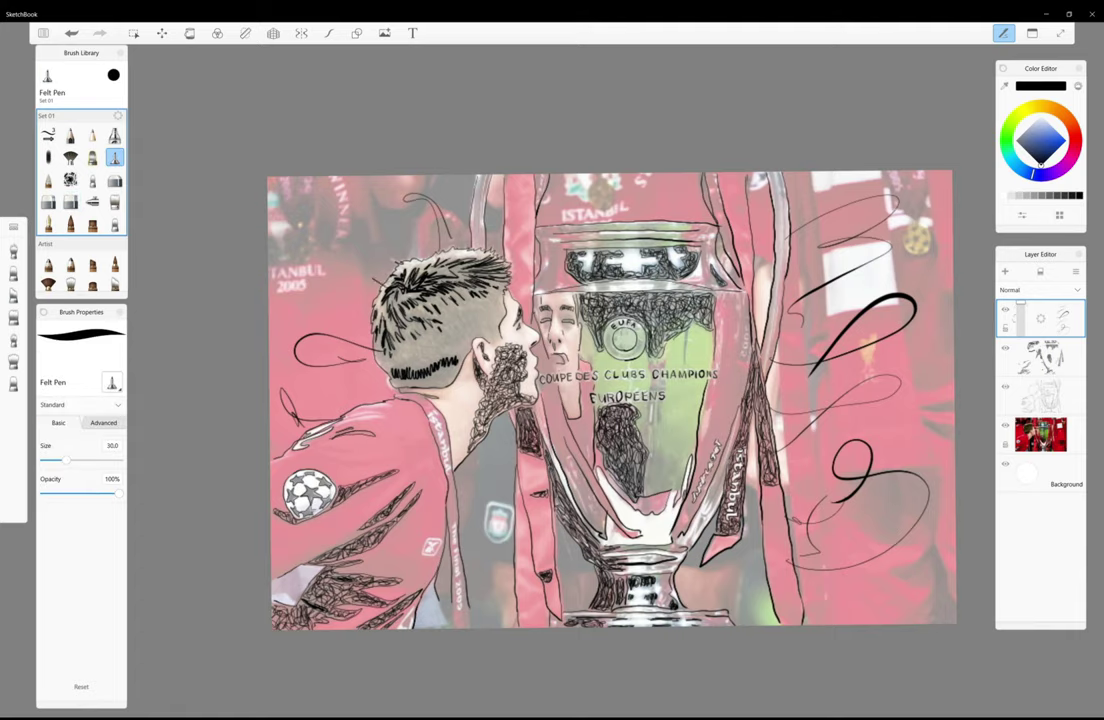
pyautogui.moveTo(286, 228); pyautogui.dragTo(386, 284)
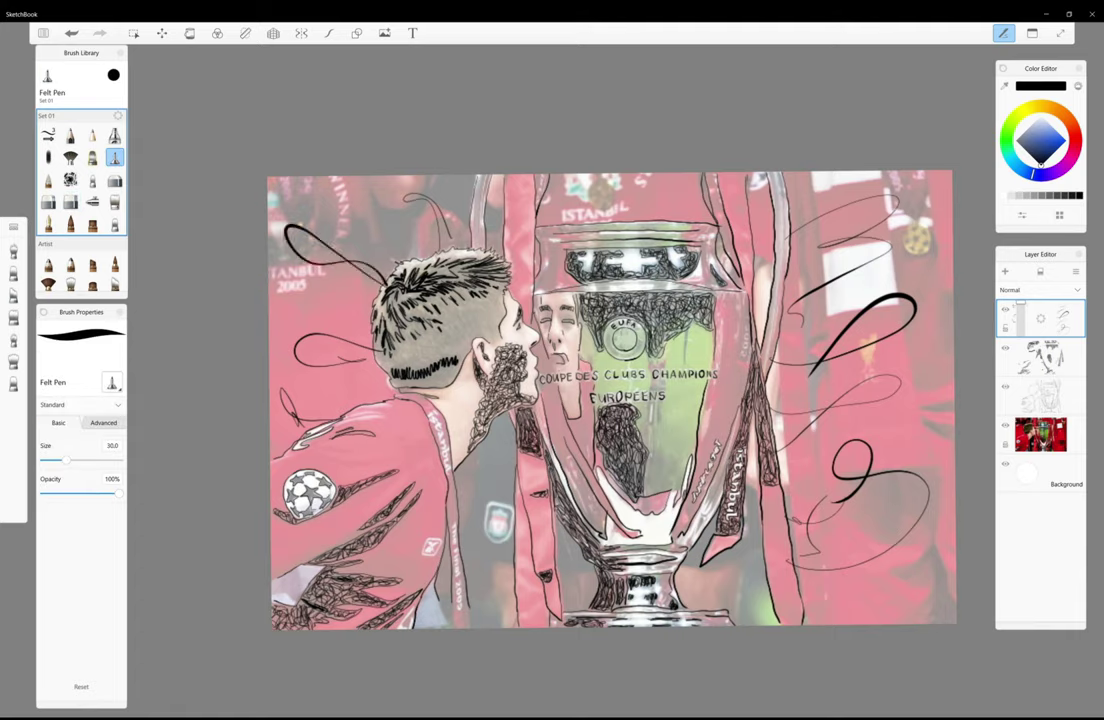
pyautogui.moveTo(439, 224); pyautogui.dragTo(460, 207)
pyautogui.moveTo(290, 383); pyautogui.dragTo(349, 408)
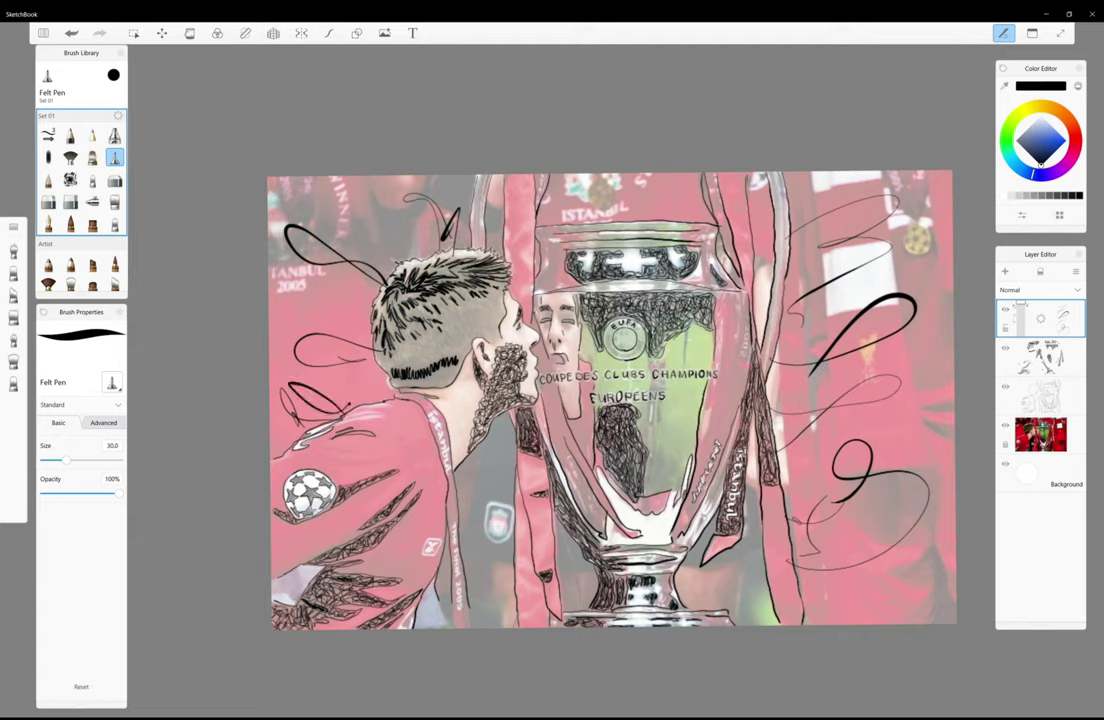
pyautogui.moveTo(780, 237); pyautogui.dragTo(940, 180)
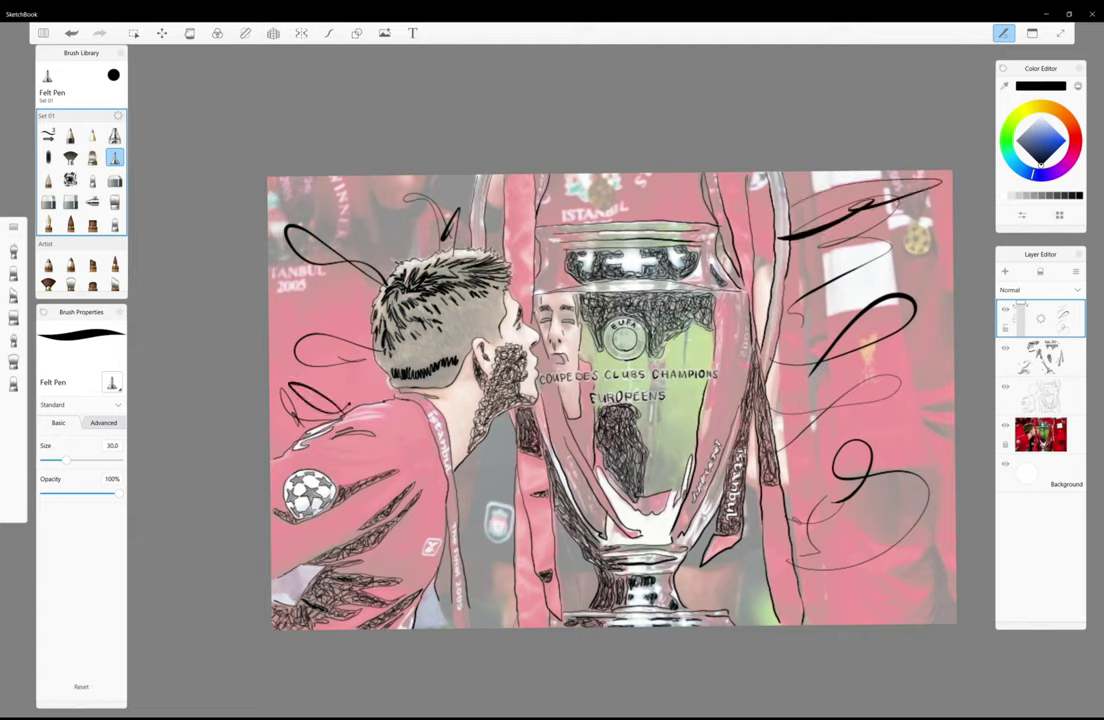
# - Add a new layer, pick red, hide the photo layer and choose the Soft Airbrush
pyautogui.click(1005, 271)
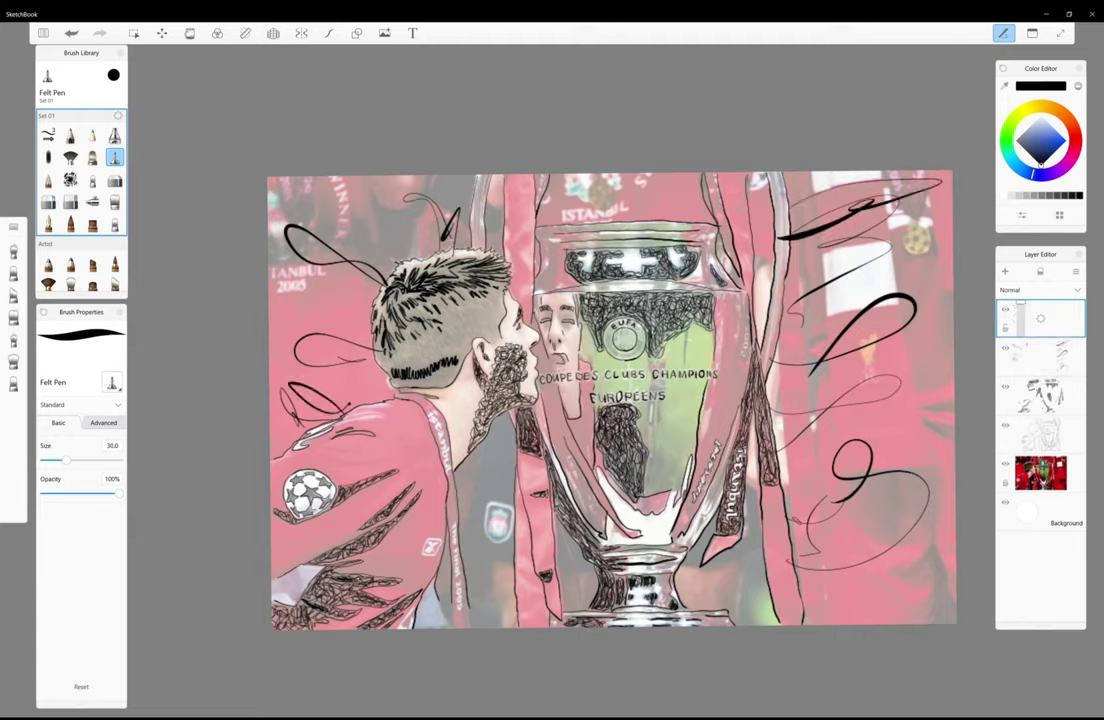
pyautogui.click(1076, 142)
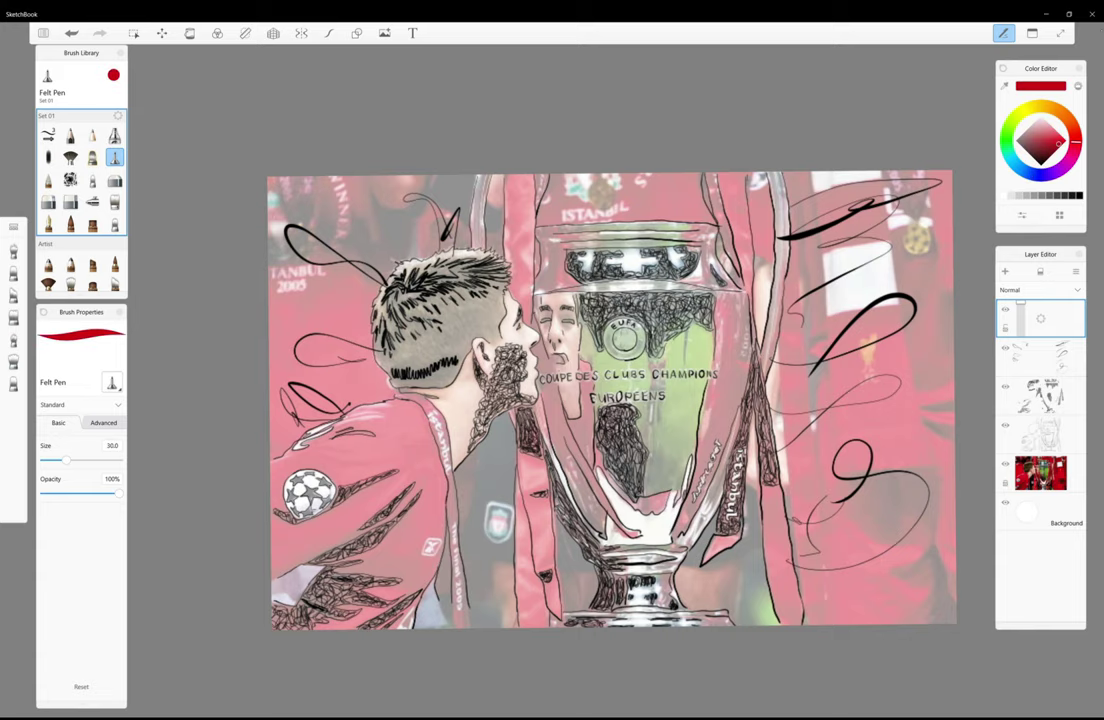
pyautogui.click(1005, 464)
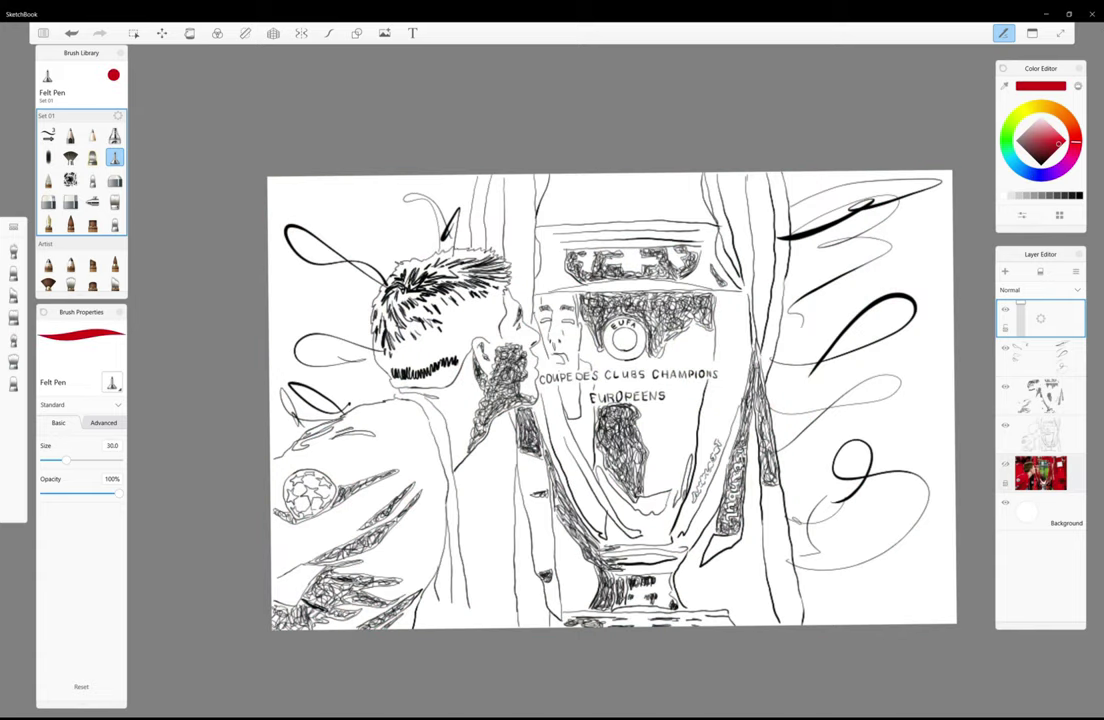
pyautogui.click(92, 202)
# - Airbrush soft red across the whole canvas and move the red layer beneath the line art
pyautogui.moveTo(835, 350); pyautogui.dragTo(850, 358)
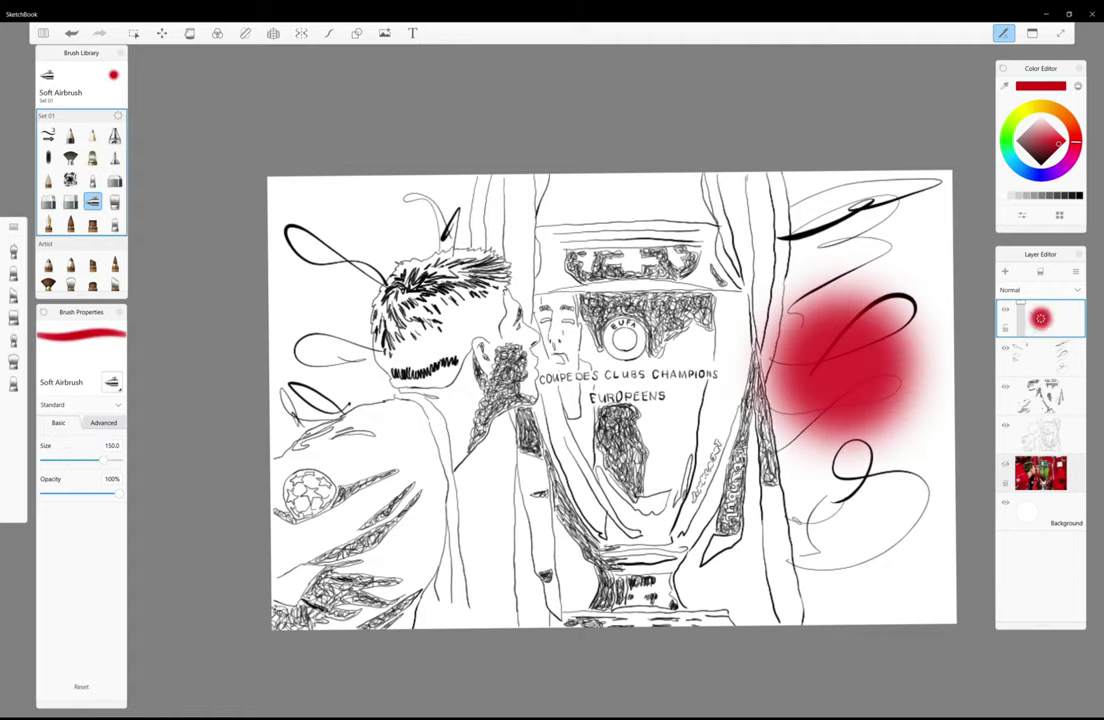
pyautogui.moveTo(720, 180)
pyautogui.mouseDown()
pyautogui.moveTo(740, 400)
pyautogui.moveTo(720, 560)
pyautogui.moveTo(660, 400)
pyautogui.mouseUp()
pyautogui.moveTo(560, 480)
pyautogui.mouseDown()
pyautogui.moveTo(760, 500)
pyautogui.moveTo(650, 210)
pyautogui.moveTo(430, 210)
pyautogui.moveTo(470, 500)
pyautogui.moveTo(400, 510)
pyautogui.moveTo(500, 520)
pyautogui.mouseUp()
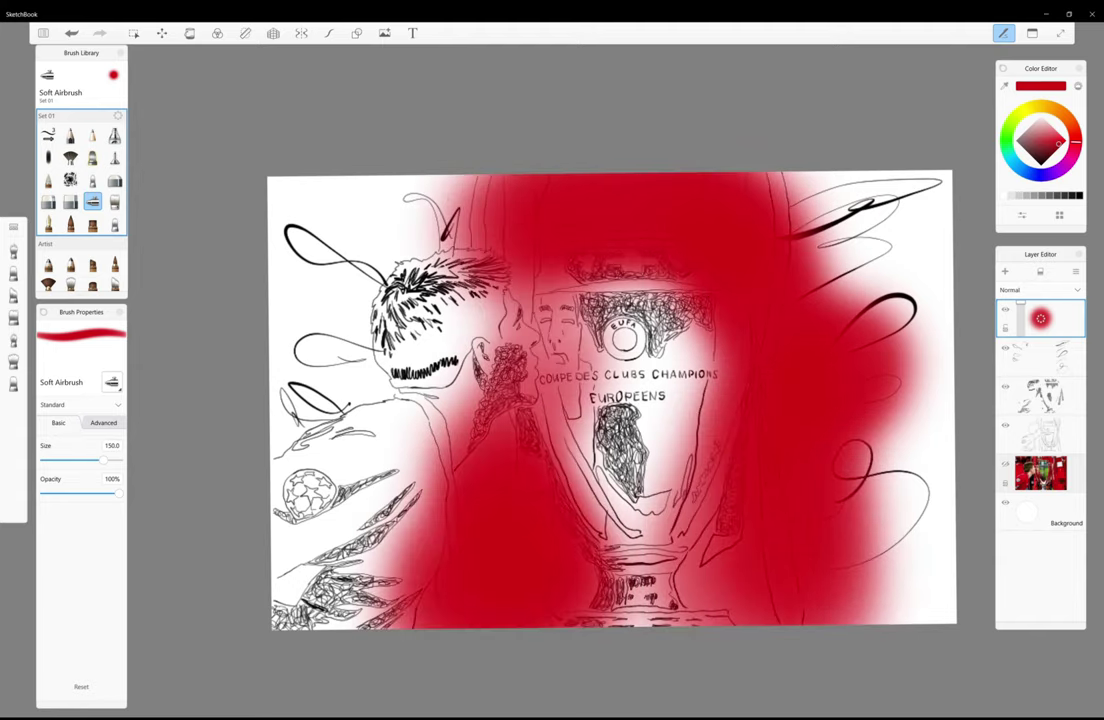
pyautogui.moveTo(400, 210); pyautogui.dragTo(320, 300)
pyautogui.moveTo(320, 250); pyautogui.dragTo(330, 430)
pyautogui.moveTo(700, 180)
pyautogui.mouseDown()
pyautogui.moveTo(830, 190)
pyautogui.moveTo(800, 420)
pyautogui.moveTo(590, 440)
pyautogui.moveTo(600, 500)
pyautogui.mouseUp()
pyautogui.moveTo(520, 445); pyautogui.dragTo(400, 340)
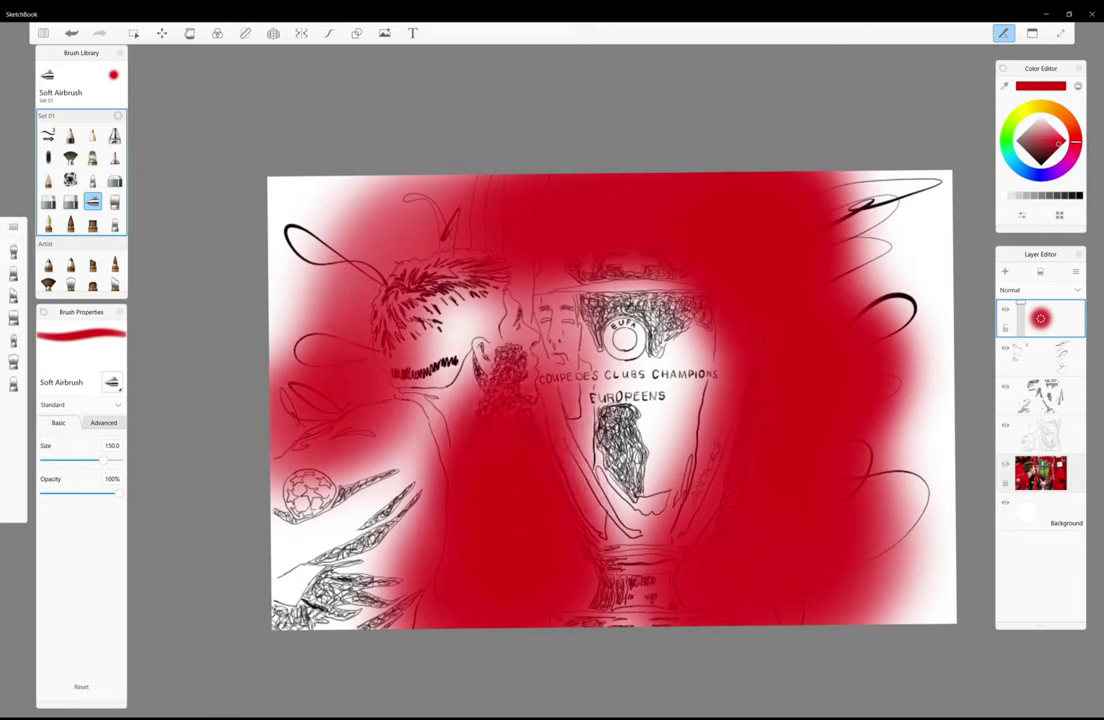
pyautogui.moveTo(540, 250); pyautogui.dragTo(410, 300)
pyautogui.moveTo(390, 190); pyautogui.dragTo(290, 310)
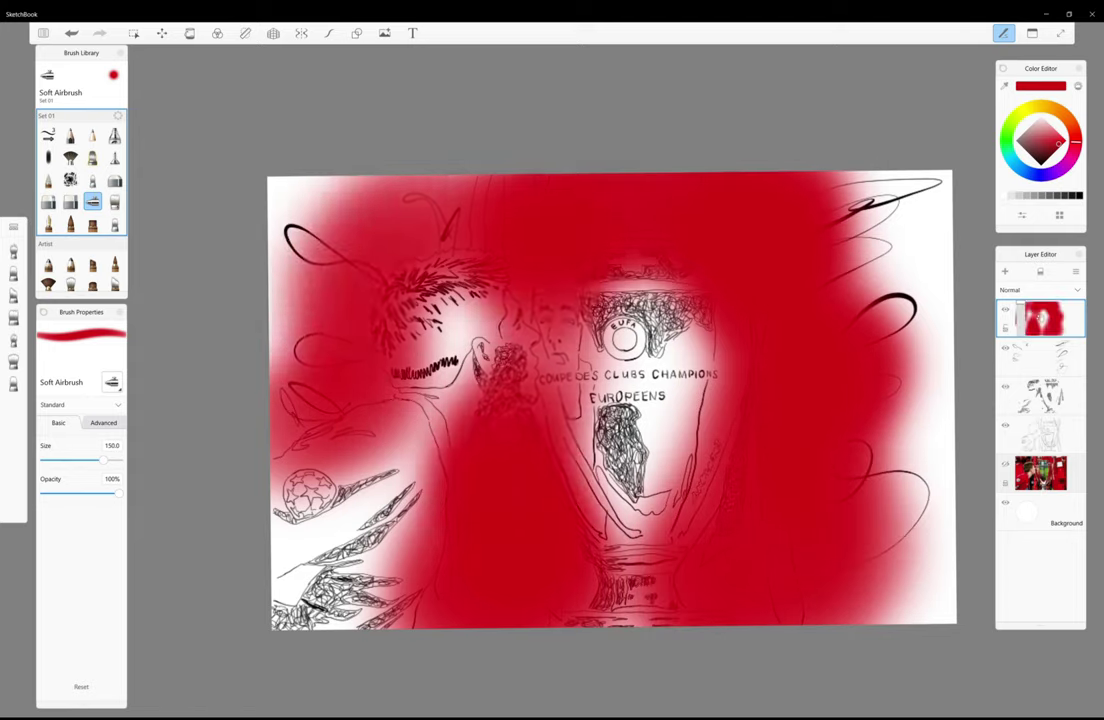
pyautogui.click(1042, 318)
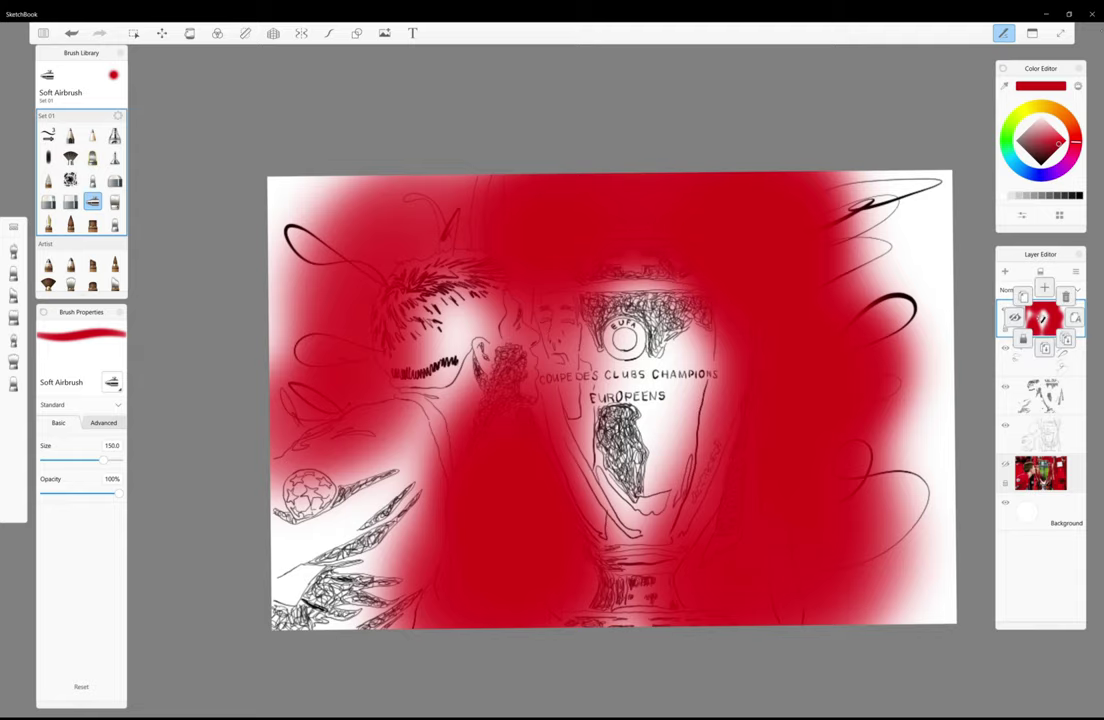
pyautogui.moveTo(1043, 318); pyautogui.dragTo(1050, 368)
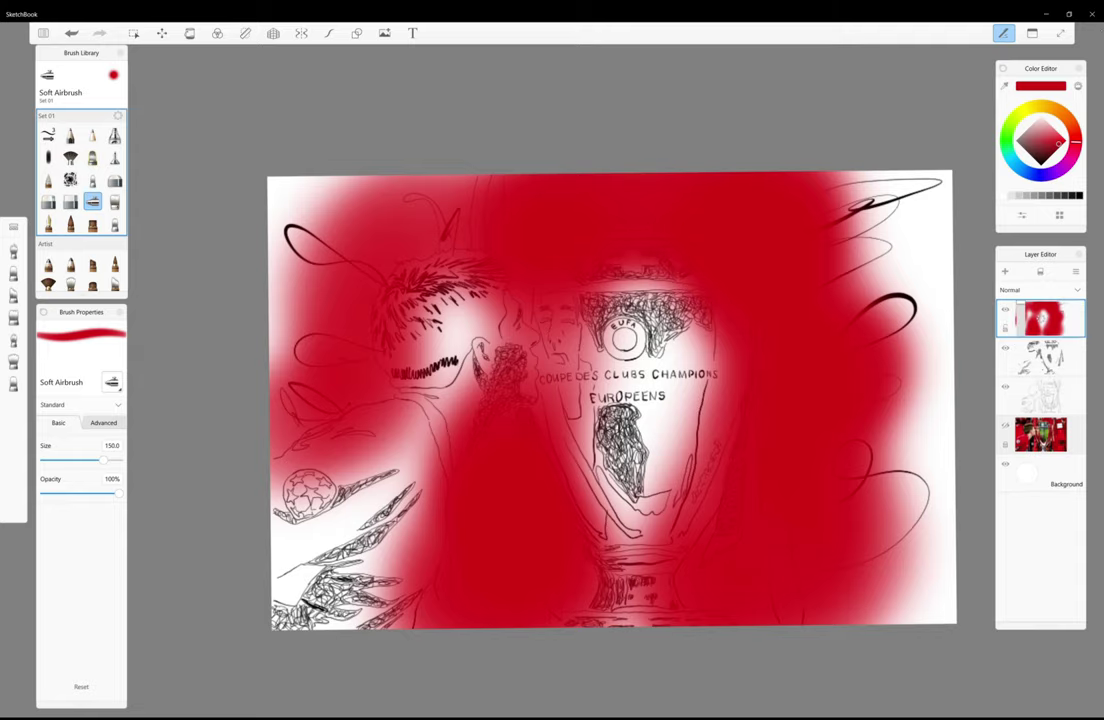
pyautogui.moveTo(1042, 318); pyautogui.dragTo(1042, 433)
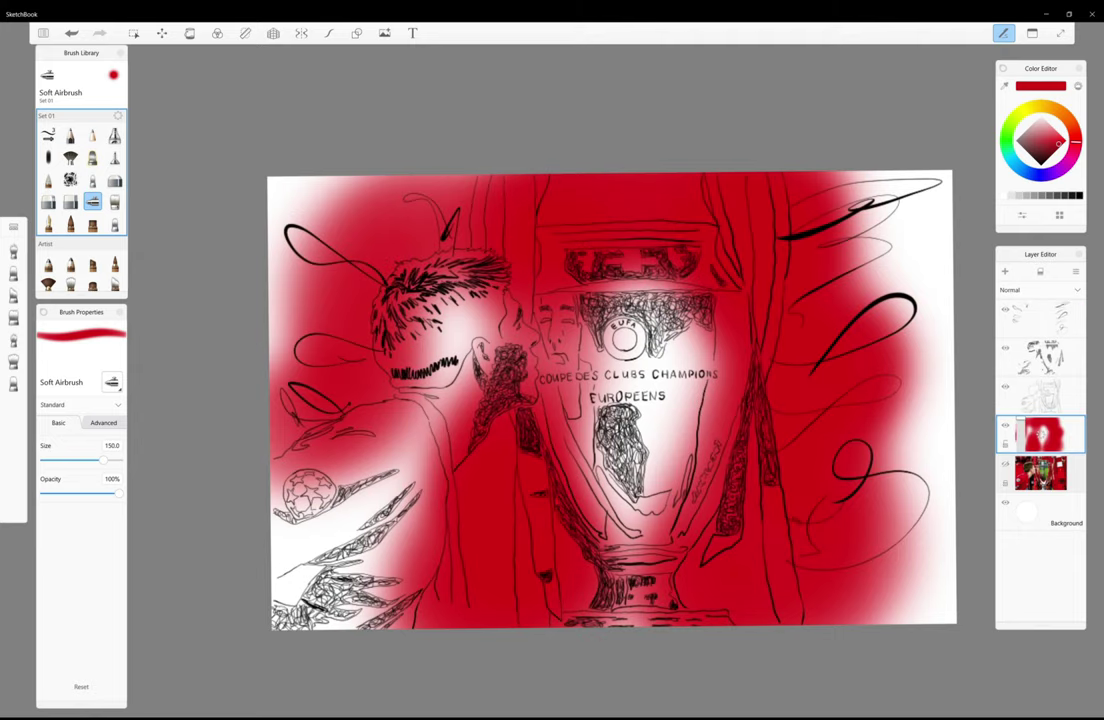
# - With the Hard Eraser enlarged to 17.8, clear the red around the ball
pyautogui.press('e')
pyautogui.moveTo(336, 392); pyautogui.dragTo(312, 412)
pyautogui.moveTo(700, 300); pyautogui.dragTo(760, 230)
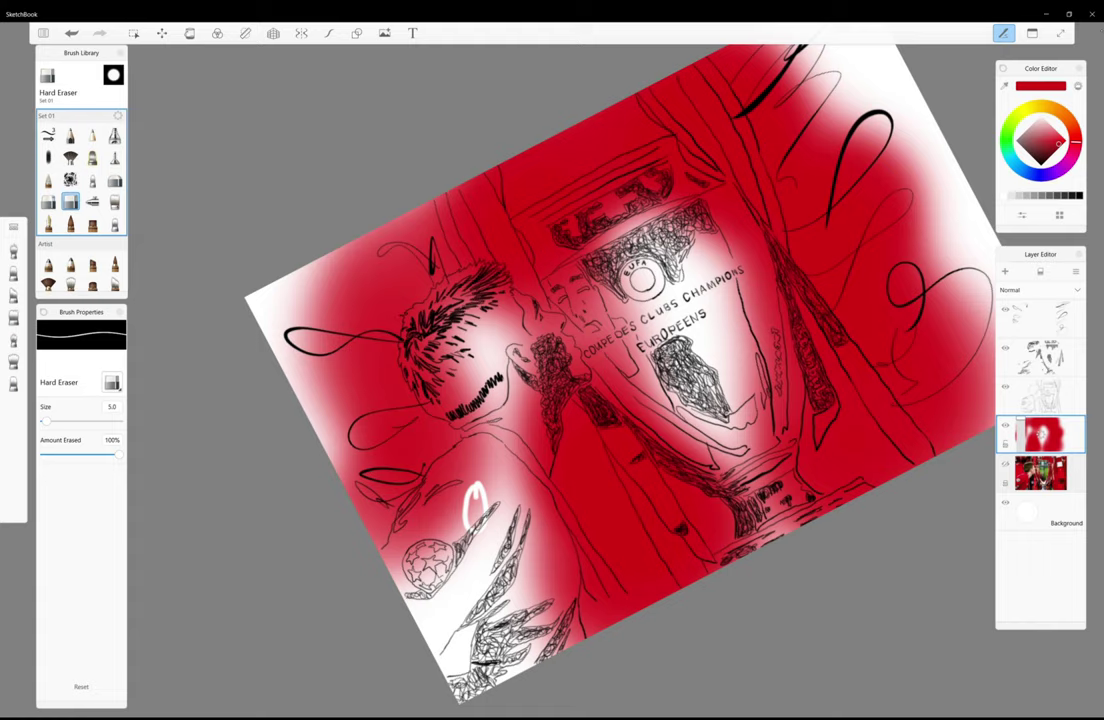
pyautogui.moveTo(44, 421); pyautogui.dragTo(52, 421)
pyautogui.moveTo(495, 470)
pyautogui.mouseDown()
pyautogui.moveTo(465, 545)
pyautogui.moveTo(440, 560)
pyautogui.moveTo(450, 540)
pyautogui.mouseUp()
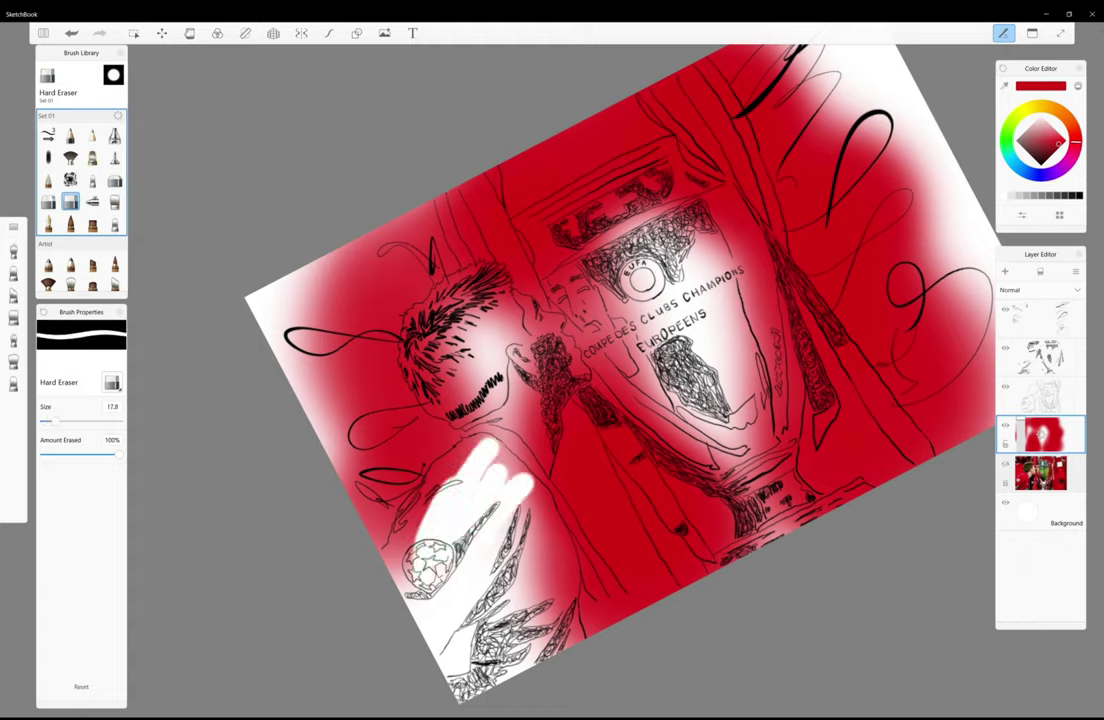
# - Erase red left of the ball, above the hand and right of the arm, then view the red layer without the photo
pyautogui.moveTo(440, 485); pyautogui.dragTo(392, 565)
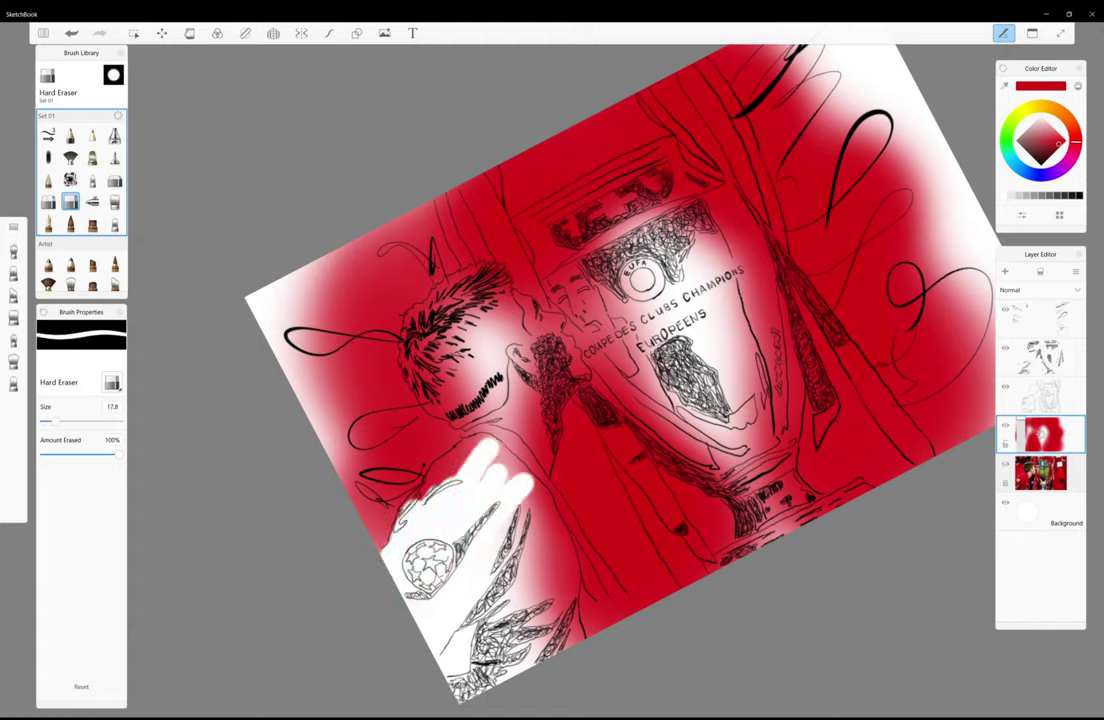
pyautogui.moveTo(505, 428); pyautogui.dragTo(450, 480)
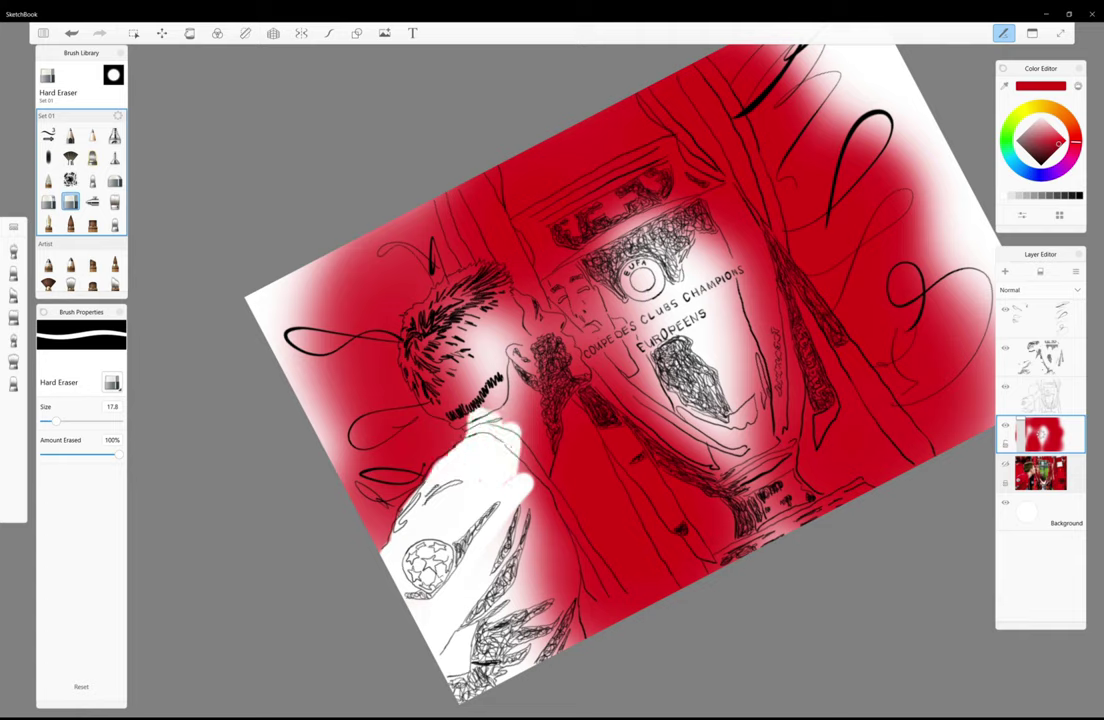
pyautogui.moveTo(522, 462); pyautogui.dragTo(550, 528)
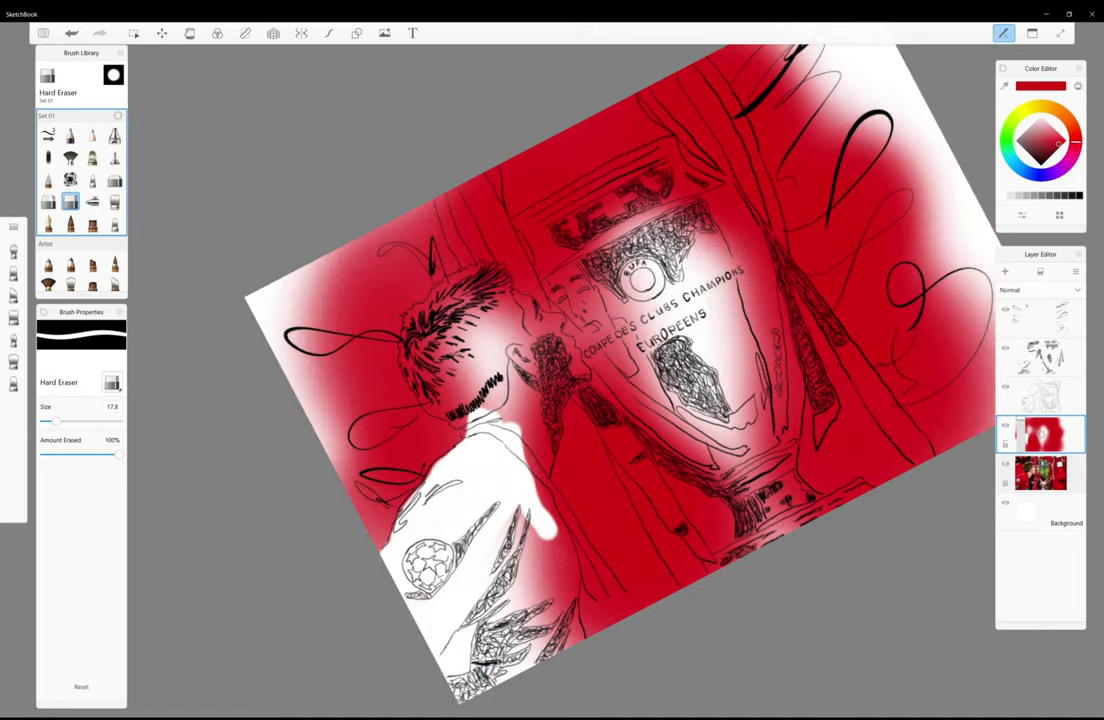
pyautogui.click(1042, 434)
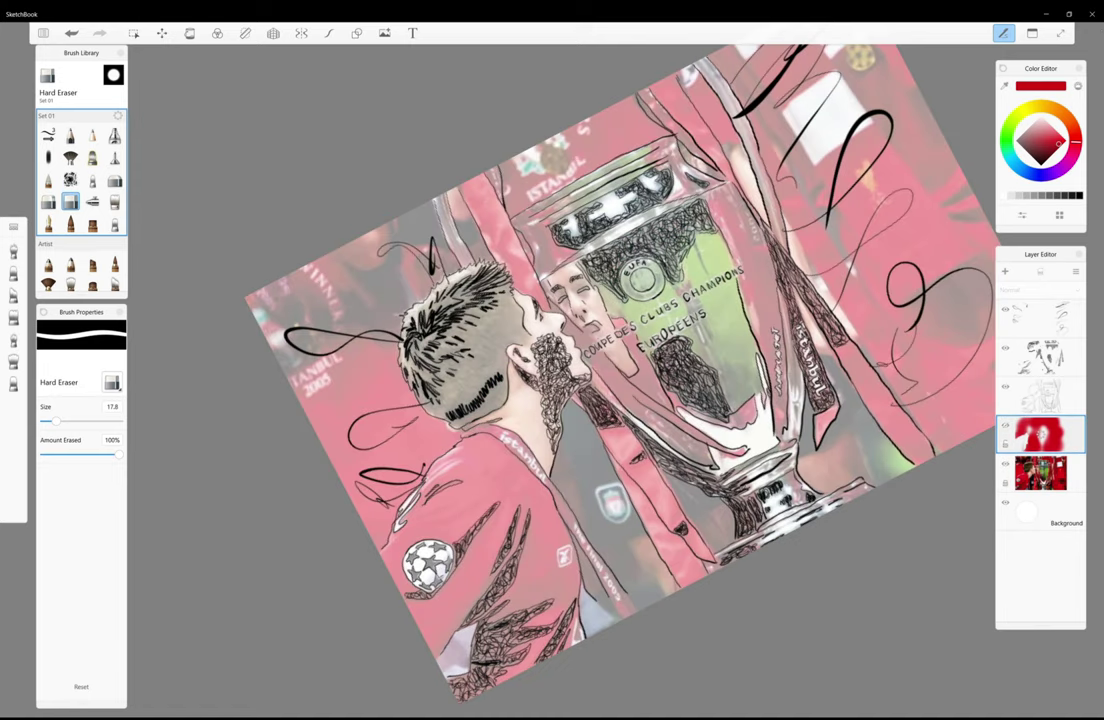
# - Select the line-art layer and change the Felt Pen colour from red to black
pyautogui.click(1042, 395)
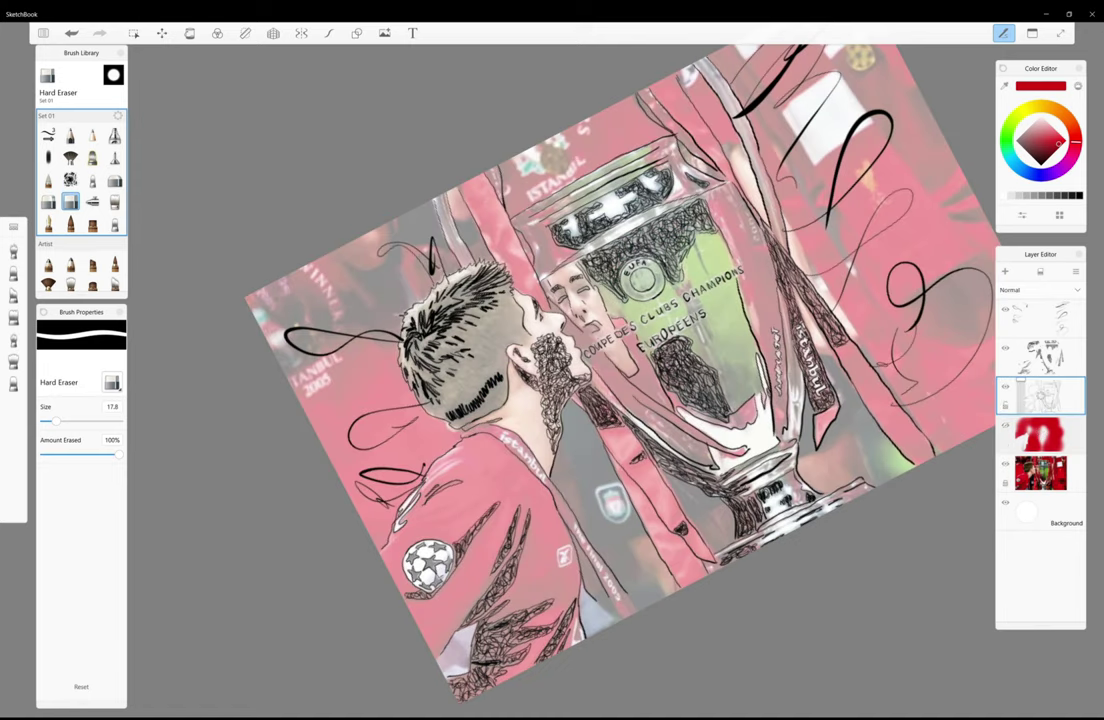
pyautogui.click(114, 157)
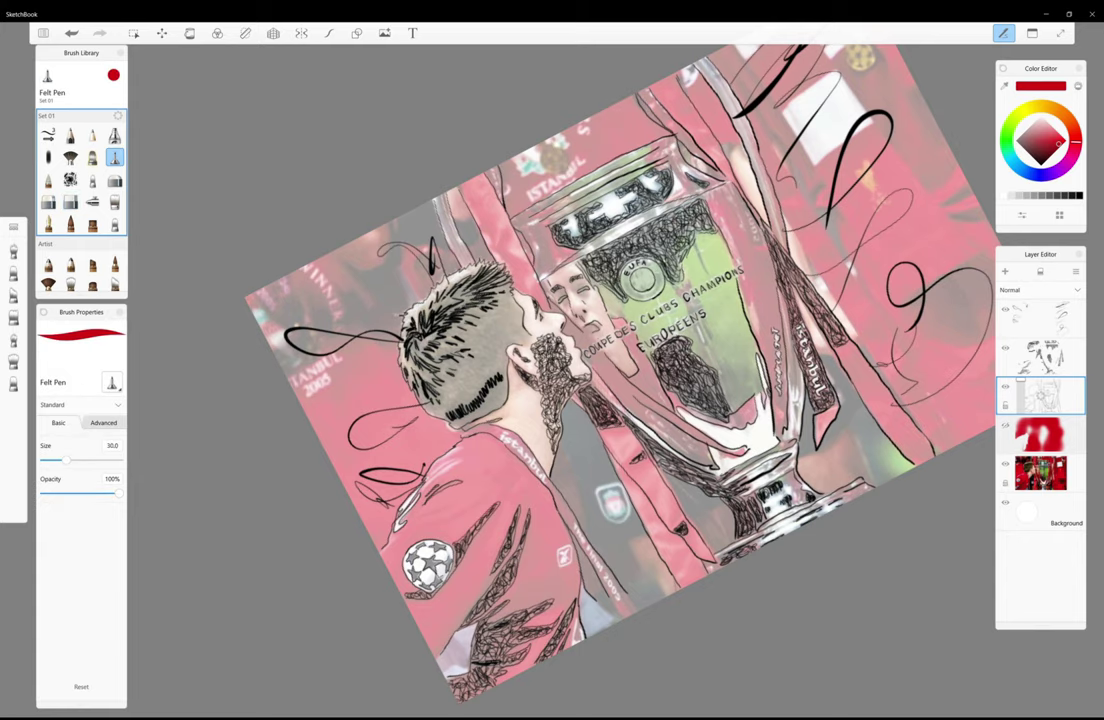
pyautogui.scroll(5, 650, 630)
pyautogui.moveTo(531, 582); pyautogui.dragTo(561, 615)
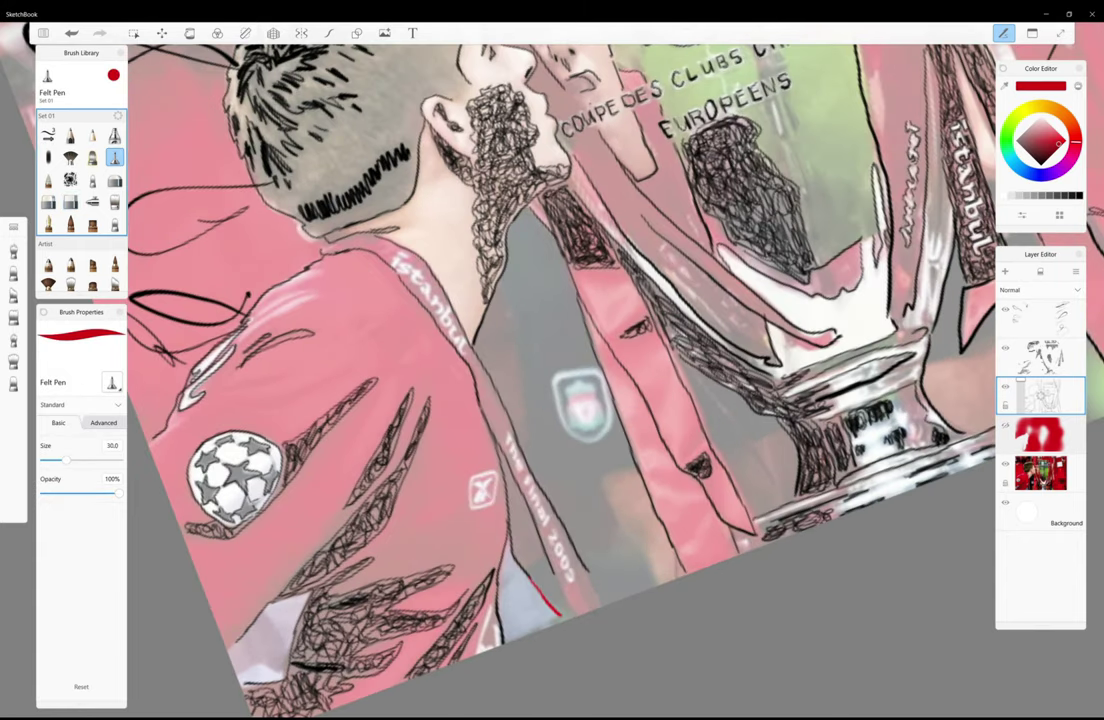
pyautogui.hotkey('ctrl', 'z')
pyautogui.click(1040, 160)
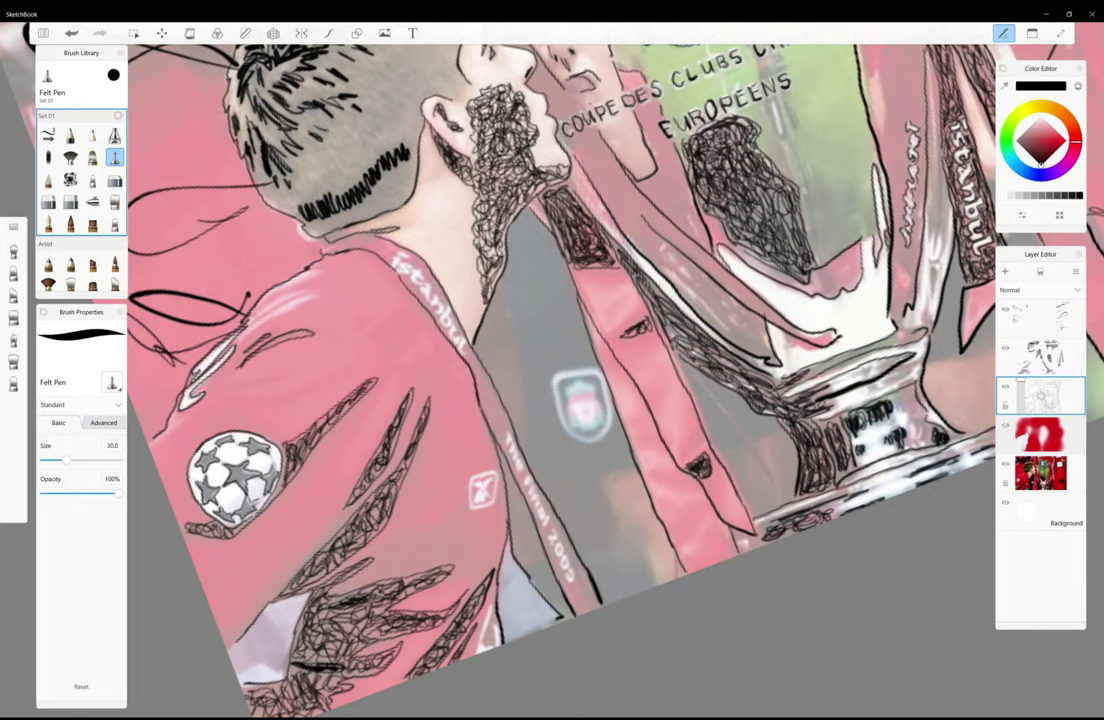
# - With the Hard Eraser, lightly erase stray marks on the shoulder line work
pyautogui.click(70, 202)
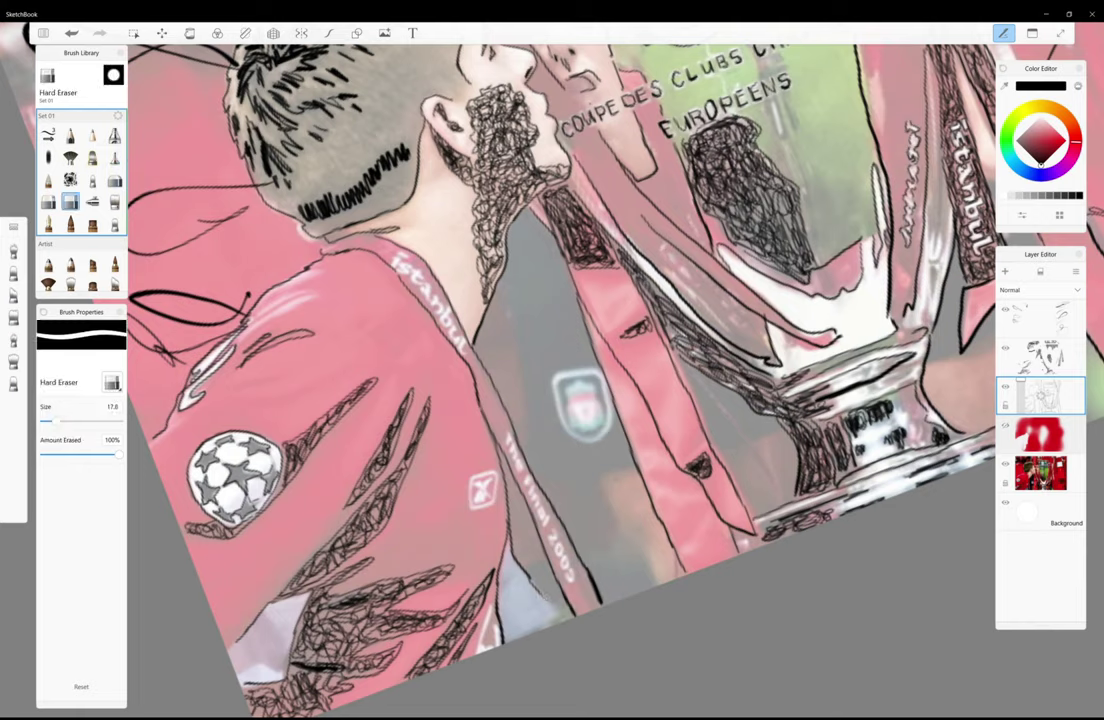
pyautogui.click(114, 157)
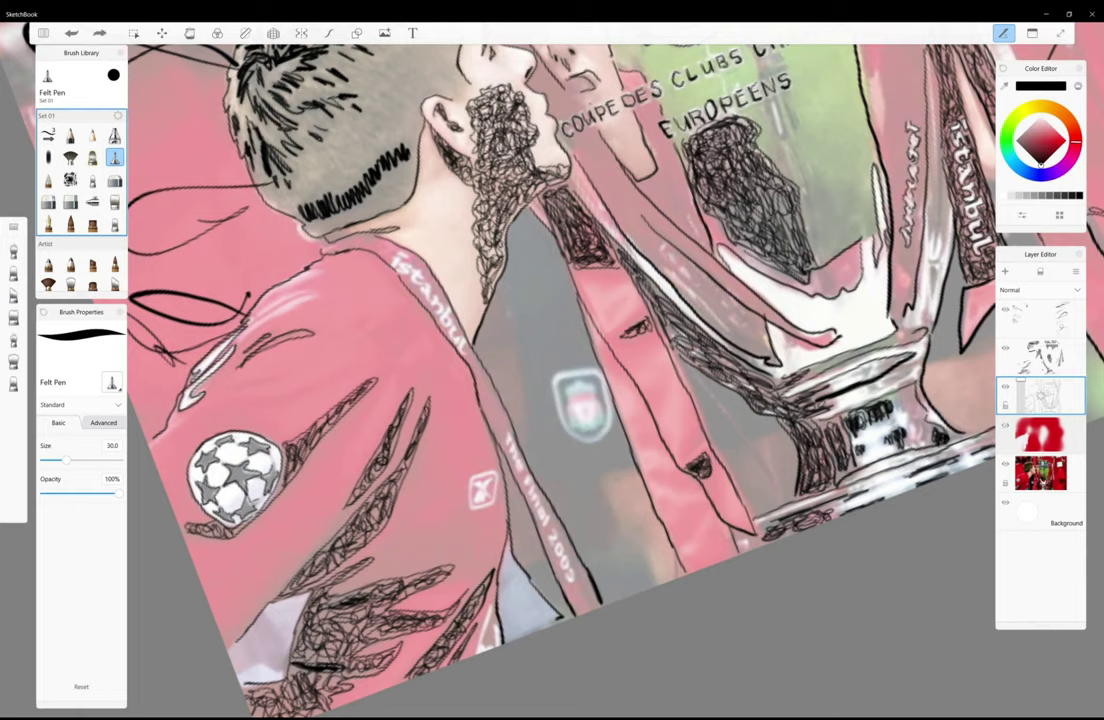
pyautogui.press('e')
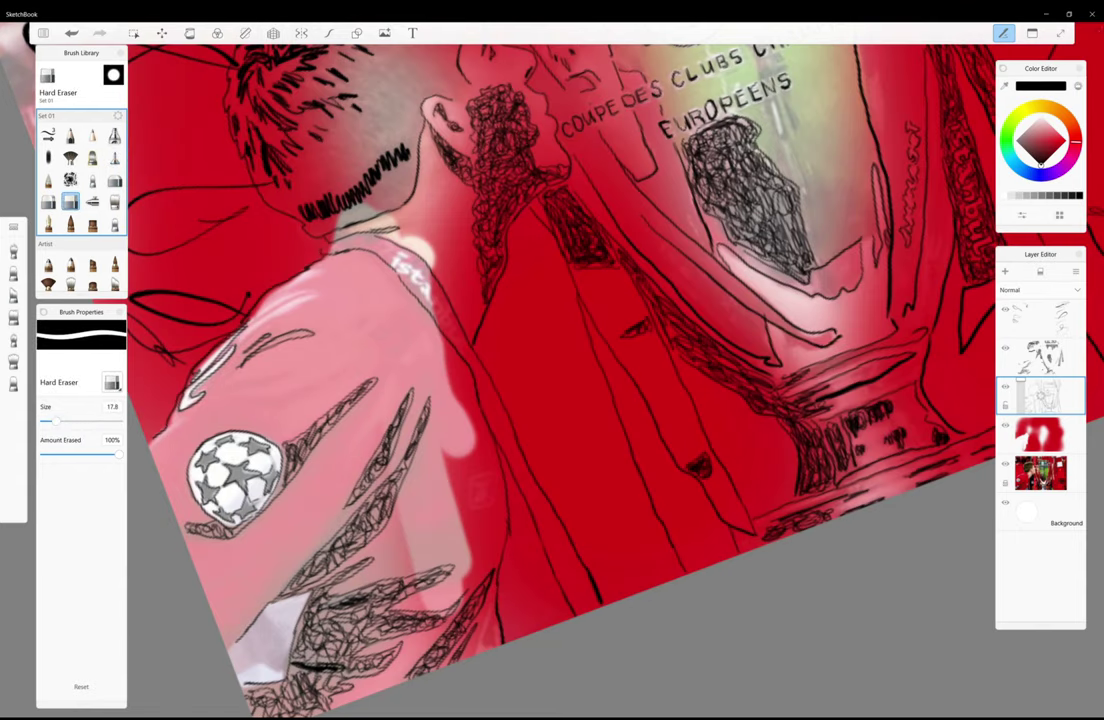
pyautogui.moveTo(339, 430); pyautogui.dragTo(393, 520)
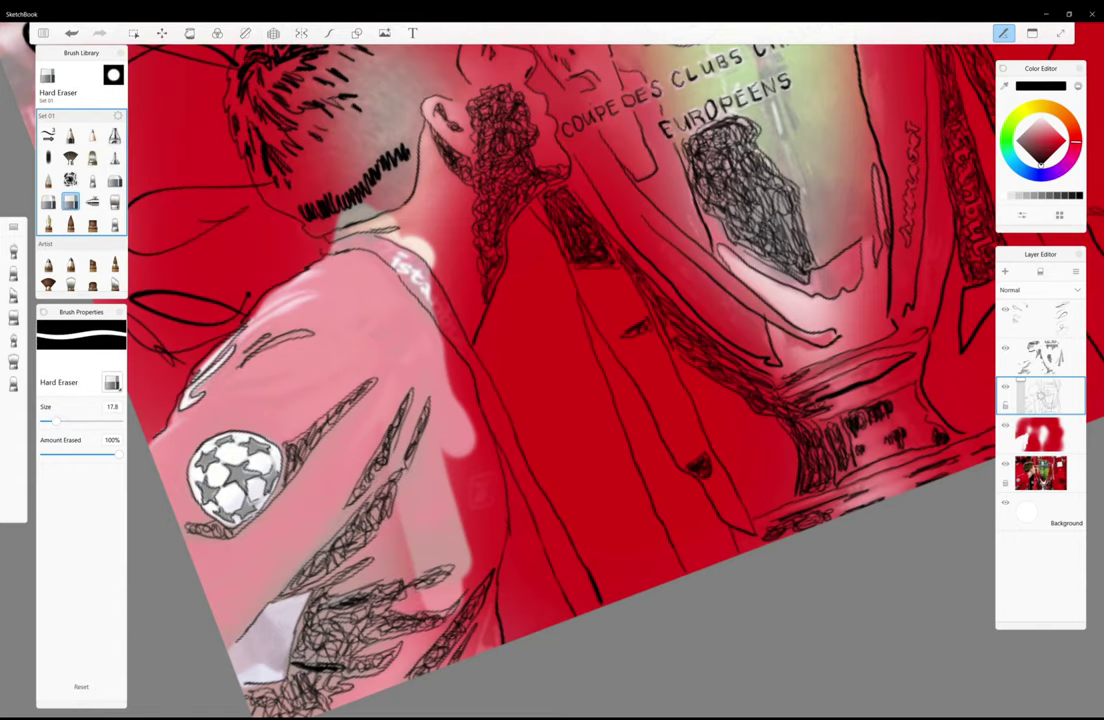
# - On the red layer with the photo hidden, erase red around the shoulder, neck and collar
pyautogui.click(1040, 433)
pyautogui.moveTo(340, 435); pyautogui.dragTo(360, 560)
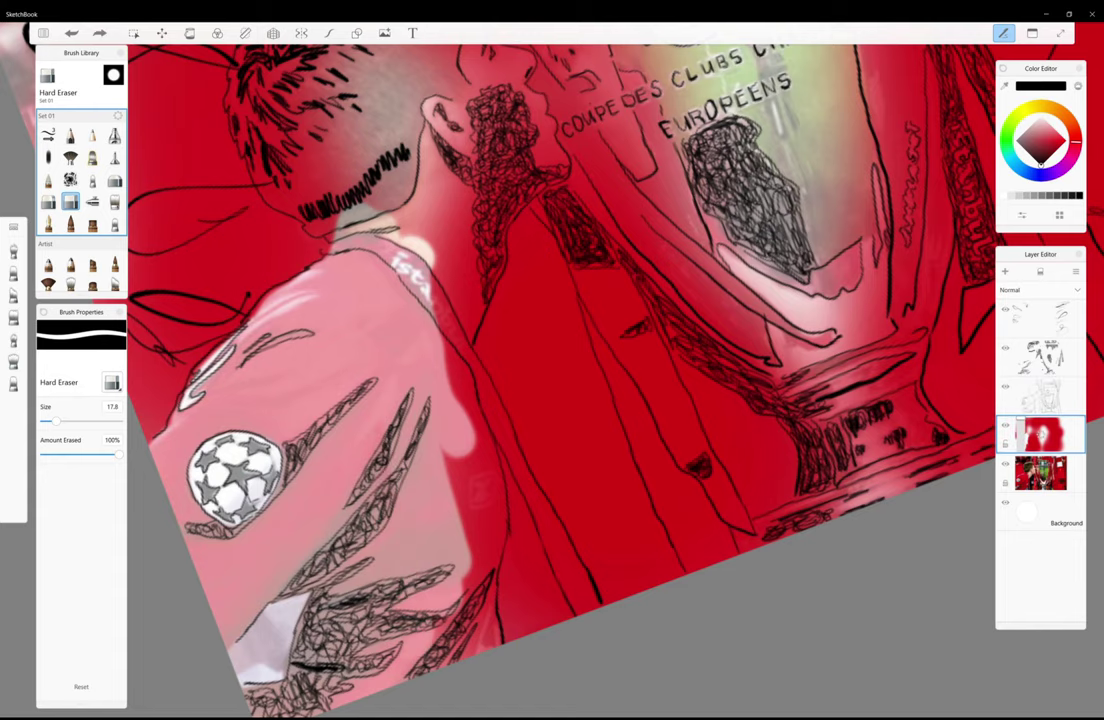
pyautogui.moveTo(478, 585)
pyautogui.mouseDown()
pyautogui.moveTo(495, 515)
pyautogui.moveTo(500, 565)
pyautogui.moveTo(488, 500)
pyautogui.moveTo(495, 525)
pyautogui.mouseUp()
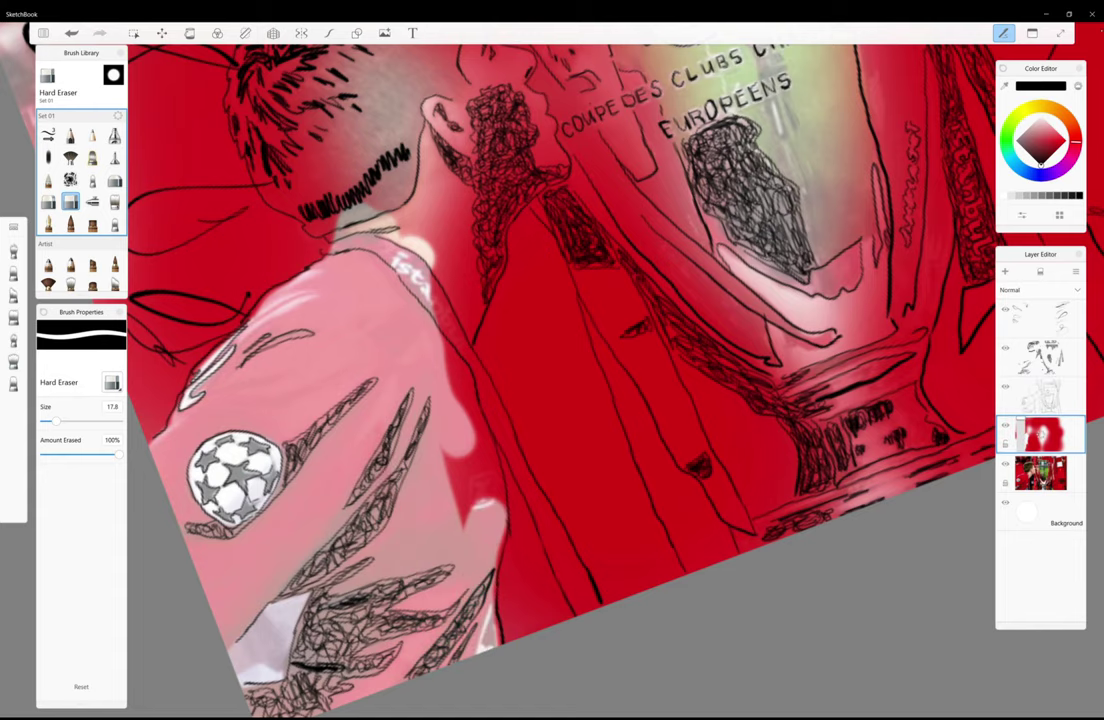
pyautogui.click(1005, 463)
pyautogui.moveTo(396, 460); pyautogui.dragTo(400, 382)
pyautogui.moveTo(402, 436)
pyautogui.mouseDown()
pyautogui.moveTo(392, 281)
pyautogui.moveTo(421, 439)
pyautogui.moveTo(431, 378)
pyautogui.moveTo(370, 190)
pyautogui.mouseUp()
pyautogui.moveTo(400, 300)
pyautogui.mouseDown()
pyautogui.moveTo(415, 235)
pyautogui.moveTo(395, 160)
pyautogui.moveTo(285, 150)
pyautogui.moveTo(212, 102)
pyautogui.mouseUp()
pyautogui.moveTo(225, 150); pyautogui.dragTo(287, 192)
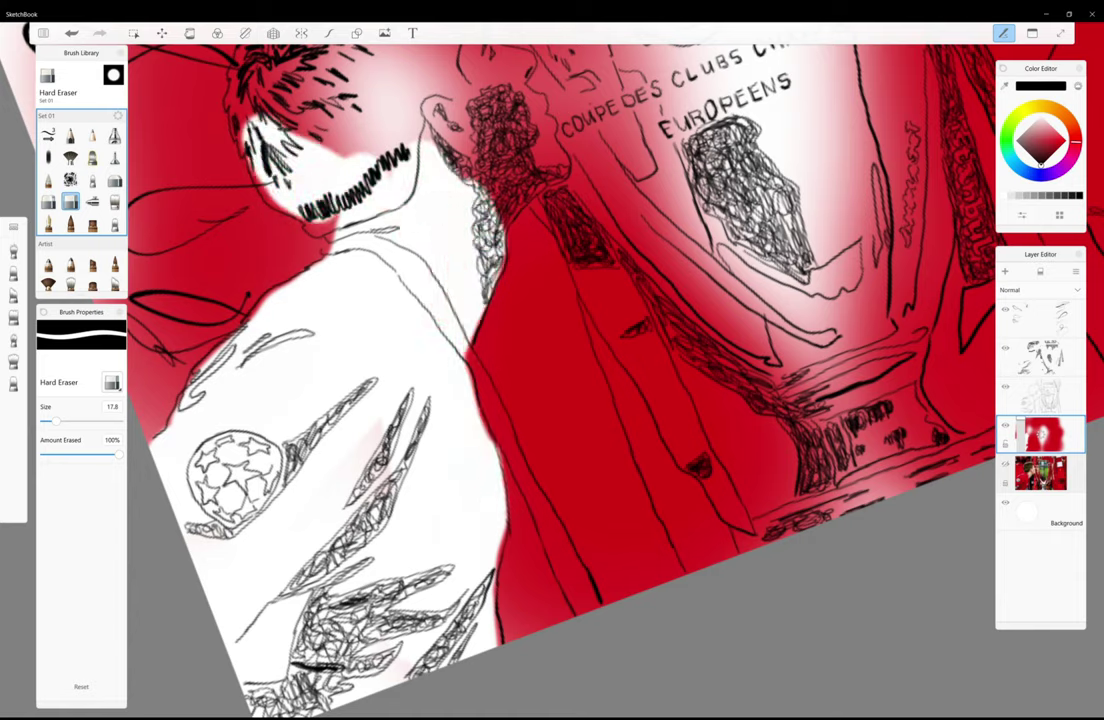
pyautogui.hotkey('ctrl', 'z')
pyautogui.hotkey('ctrl', 'z')
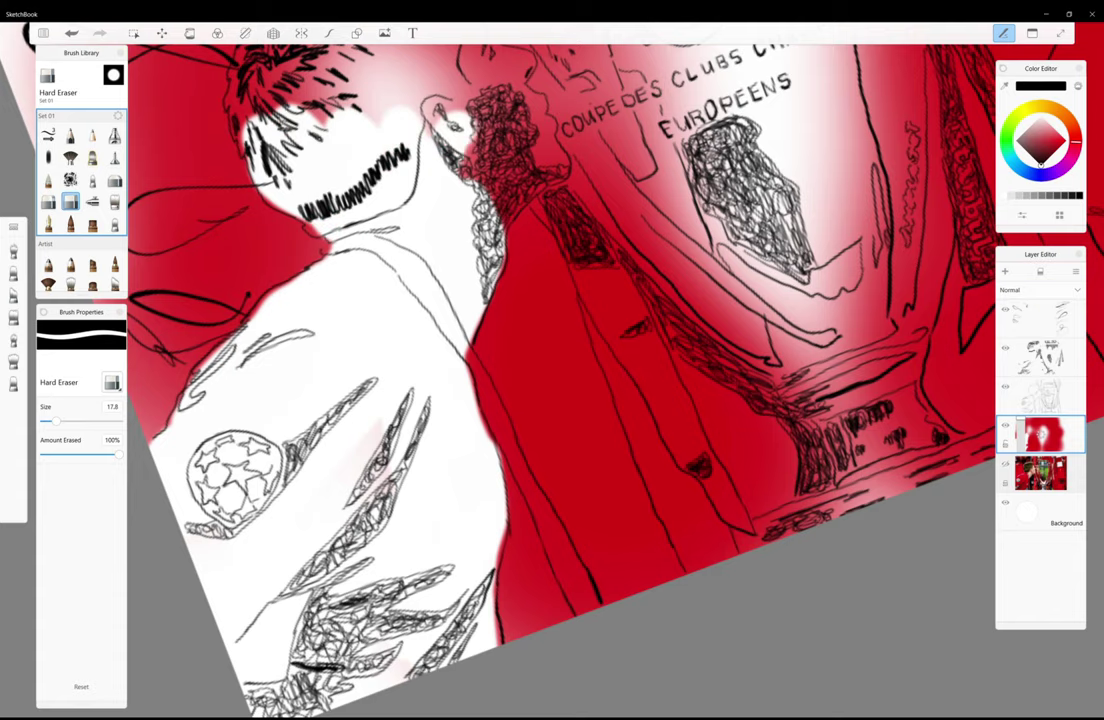
# - Clear the red around the hair, face, cheek, ear and nose to white
pyautogui.scroll(3, 550, 380)
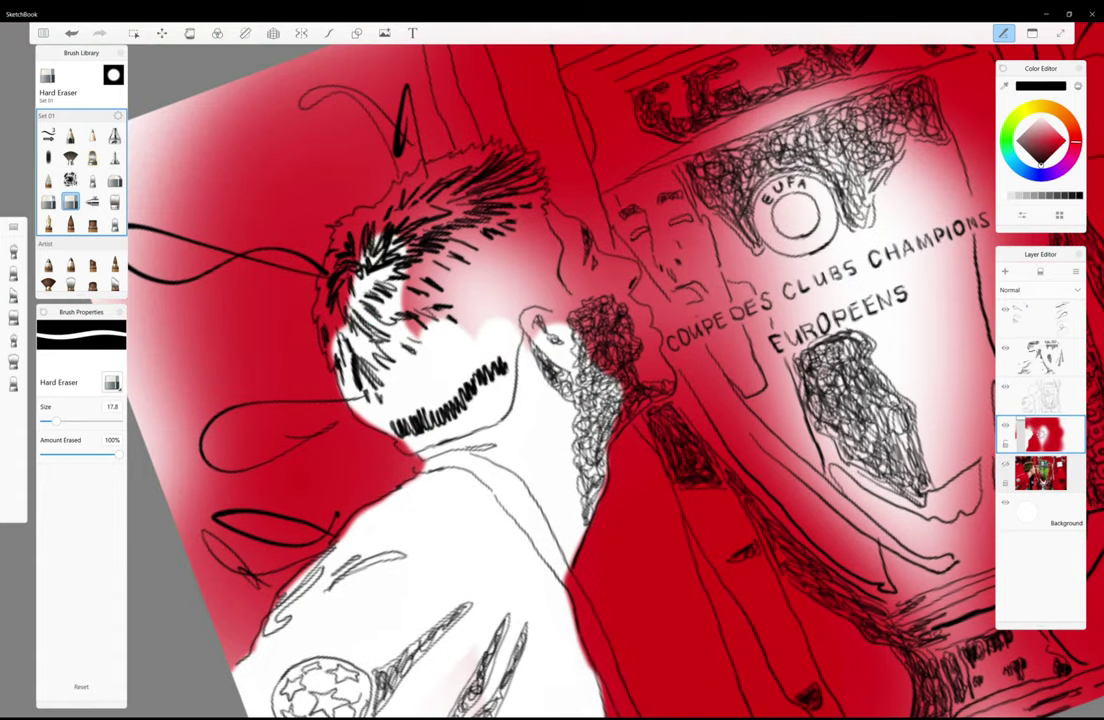
pyautogui.moveTo(300, 230)
pyautogui.mouseDown()
pyautogui.moveTo(285, 290)
pyautogui.moveTo(320, 195)
pyautogui.moveTo(415, 140)
pyautogui.moveTo(480, 230)
pyautogui.mouseUp()
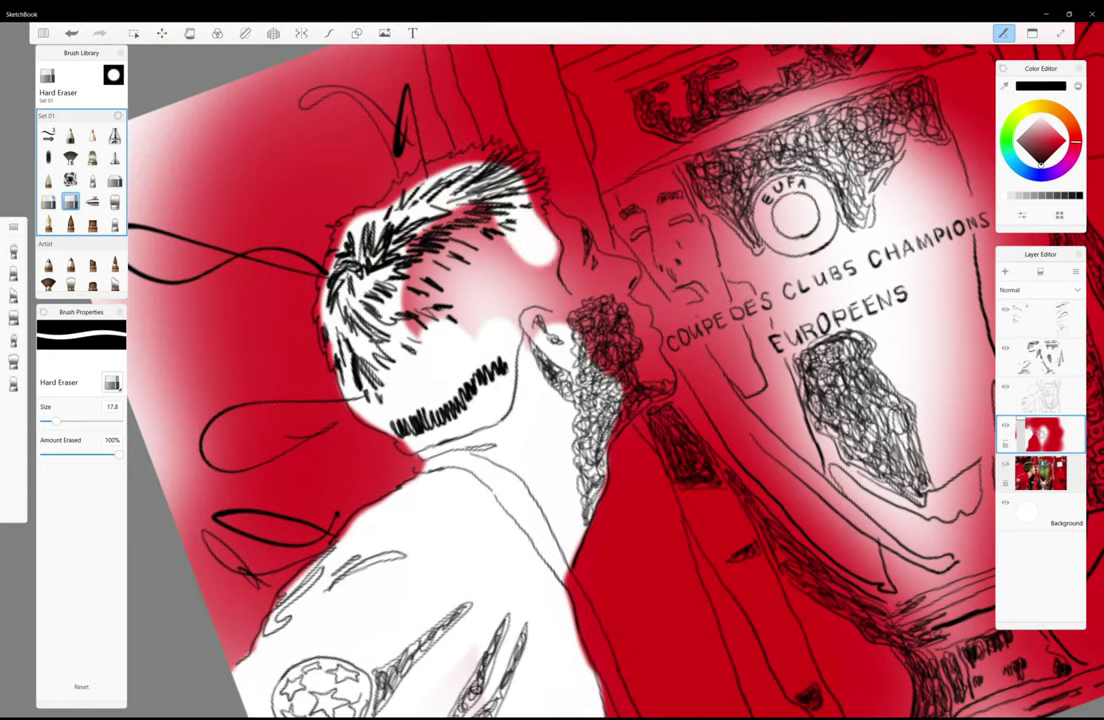
pyautogui.moveTo(495, 185); pyautogui.dragTo(380, 290)
pyautogui.moveTo(455, 200); pyautogui.dragTo(350, 300)
pyautogui.moveTo(565, 205)
pyautogui.mouseDown()
pyautogui.moveTo(650, 365)
pyautogui.moveTo(610, 380)
pyautogui.mouseUp()
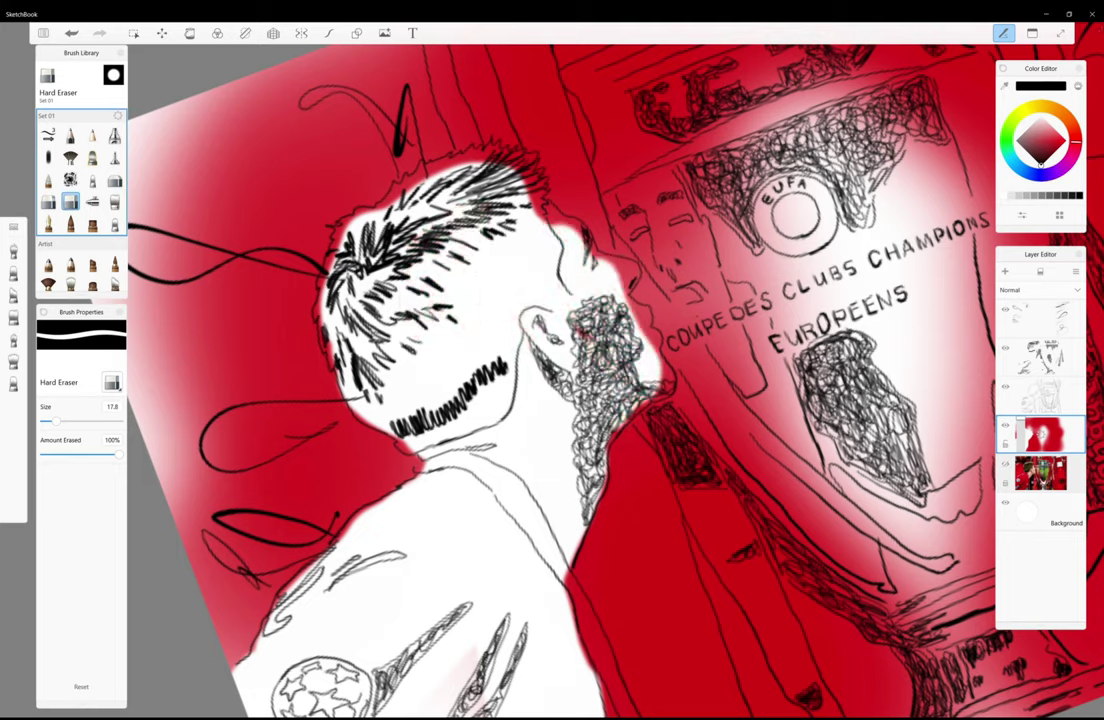
pyautogui.moveTo(625, 240); pyautogui.dragTo(665, 300)
pyautogui.moveTo(620, 215)
pyautogui.mouseDown()
pyautogui.moveTo(685, 250)
pyautogui.moveTo(675, 340)
pyautogui.mouseUp()
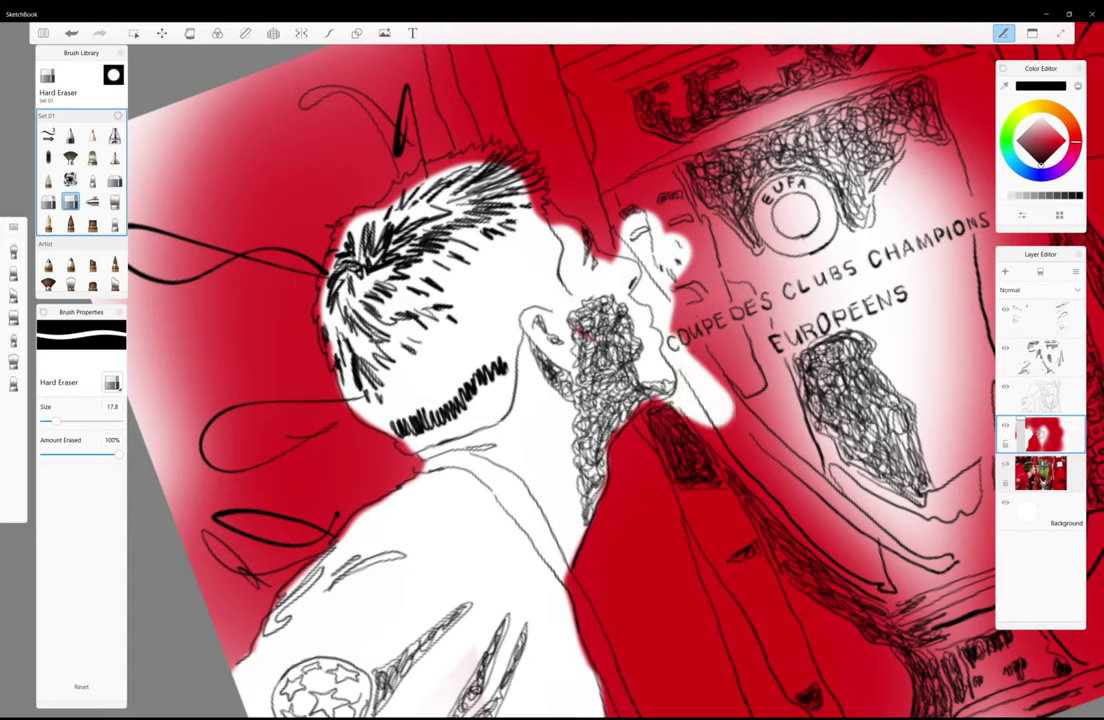
# - Extend the white area along the neck, collar, arm and hand
pyautogui.moveTo(600, 370); pyautogui.dragTo(730, 510)
pyautogui.moveTo(640, 430); pyautogui.dragTo(755, 525)
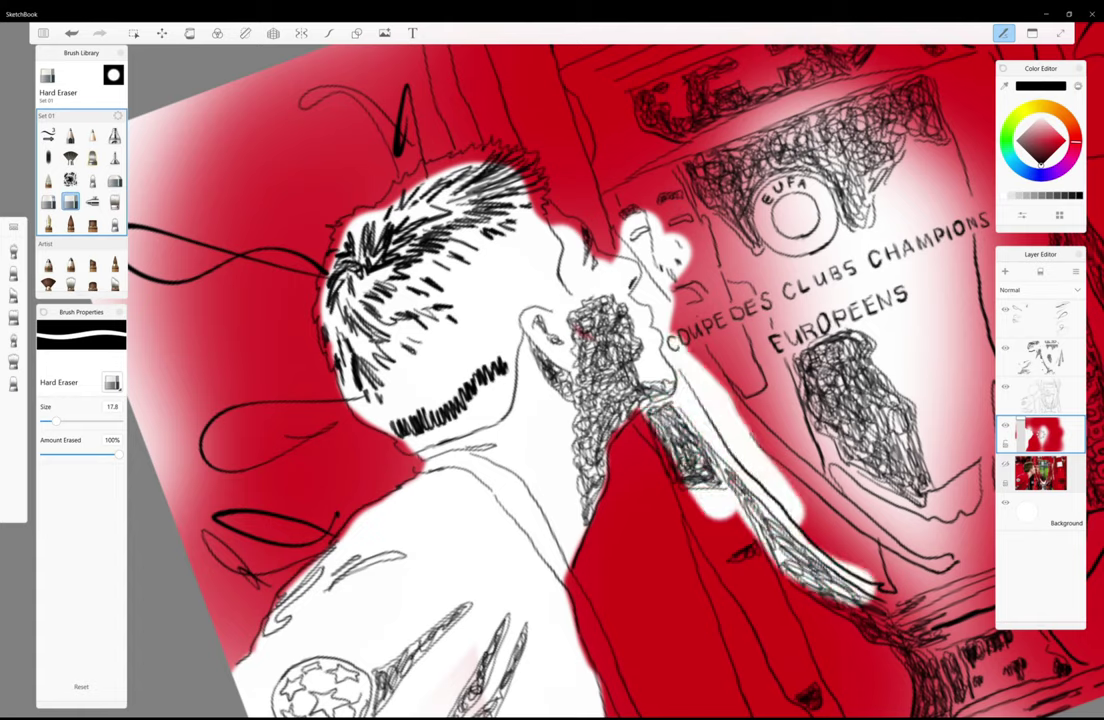
pyautogui.moveTo(690, 455); pyautogui.dragTo(780, 540)
pyautogui.moveTo(650, 460); pyautogui.dragTo(755, 540)
pyautogui.moveTo(735, 485)
pyautogui.mouseDown()
pyautogui.moveTo(900, 615)
pyautogui.moveTo(600, 250)
pyautogui.mouseUp()
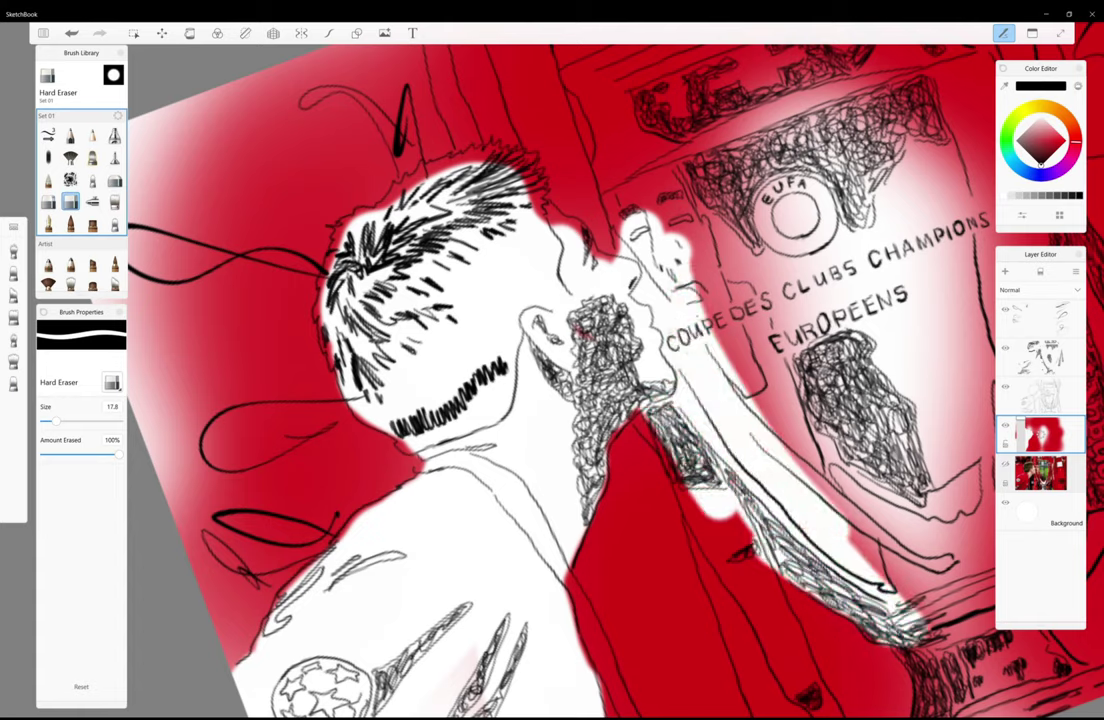
pyautogui.moveTo(600, 370); pyautogui.dragTo(650, 160)
pyautogui.moveTo(660, 220); pyautogui.dragTo(770, 490)
pyautogui.moveTo(760, 410); pyautogui.dragTo(800, 530)
pyautogui.moveTo(710, 320); pyautogui.dragTo(660, 160)
# - Erase red from the upper trophy and along the top of its lettering
pyautogui.moveTo(645, 260)
pyautogui.mouseDown()
pyautogui.moveTo(700, 130)
pyautogui.moveTo(840, 370)
pyautogui.mouseUp()
pyautogui.moveTo(900, 120); pyautogui.dragTo(930, 440)
pyautogui.moveTo(560, 190); pyautogui.dragTo(540, 120)
pyautogui.moveTo(600, 300); pyautogui.dragTo(620, 550)
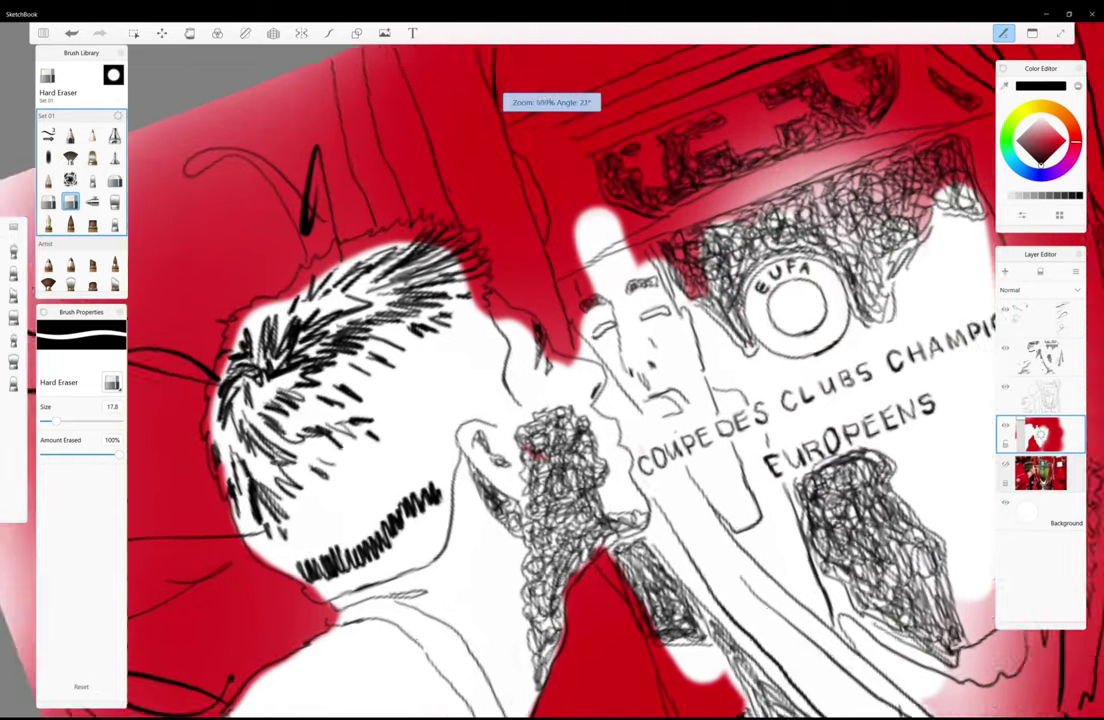
pyautogui.moveTo(618, 292); pyautogui.dragTo(630, 420)
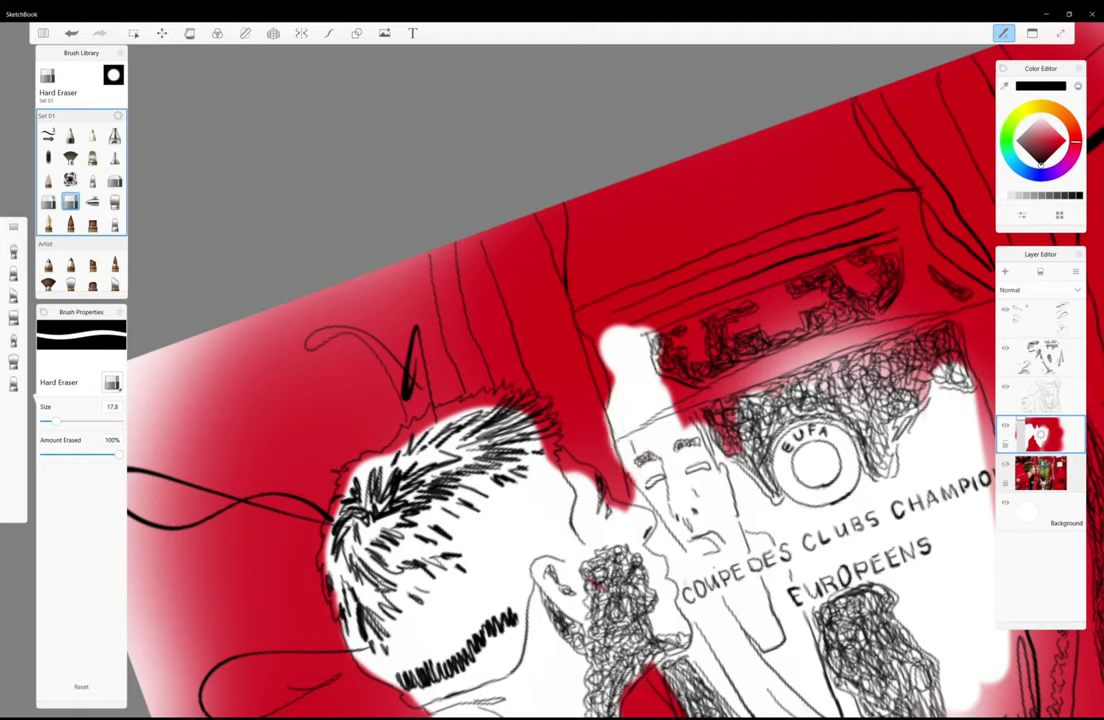
pyautogui.moveTo(605, 335); pyautogui.dragTo(820, 265)
pyautogui.moveTo(700, 330)
pyautogui.mouseDown()
pyautogui.moveTo(800, 240)
pyautogui.moveTo(830, 300)
pyautogui.mouseUp()
pyautogui.moveTo(780, 200)
pyautogui.mouseDown()
pyautogui.moveTo(840, 260)
pyautogui.moveTo(855, 330)
pyautogui.mouseUp()
pyautogui.moveTo(655, 312); pyautogui.dragTo(735, 290)
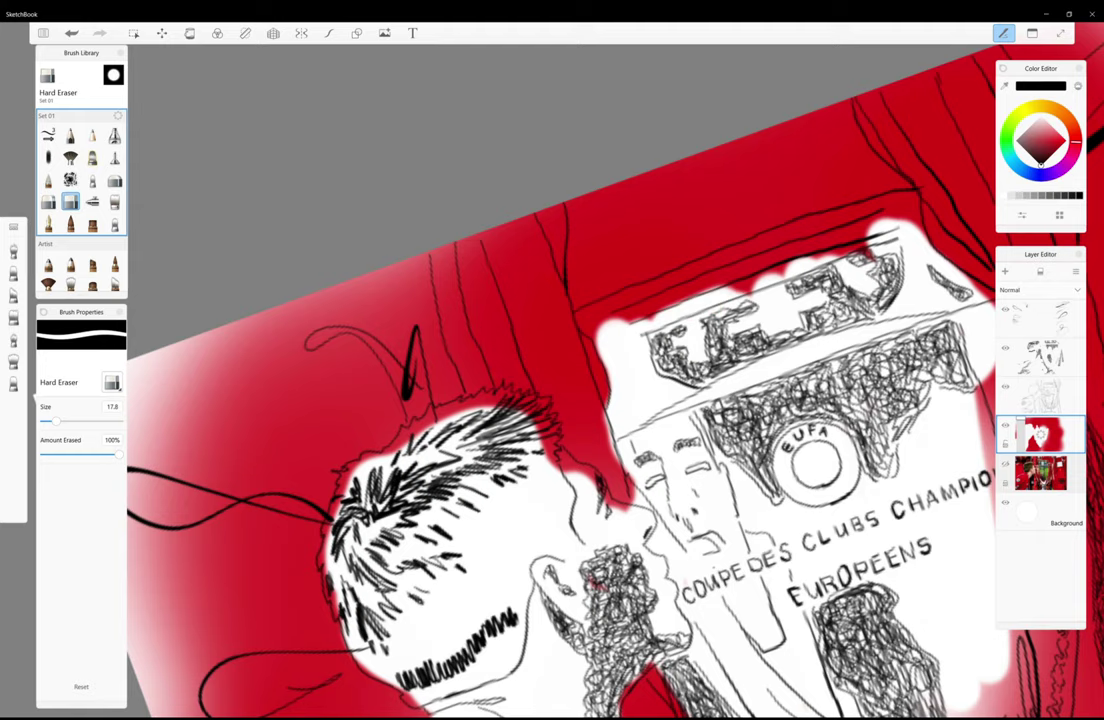
# - Widen the white band's left and upper-left edges at the trophy top
pyautogui.moveTo(760, 340); pyautogui.dragTo(720, 400)
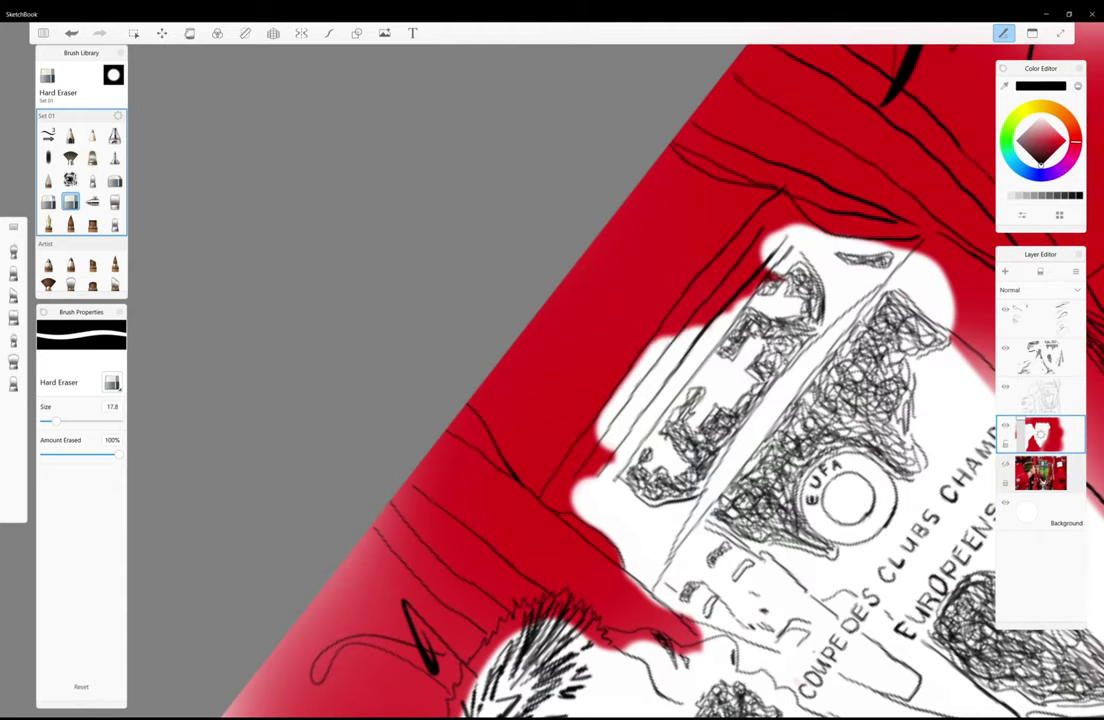
pyautogui.moveTo(605, 410); pyautogui.dragTo(572, 478)
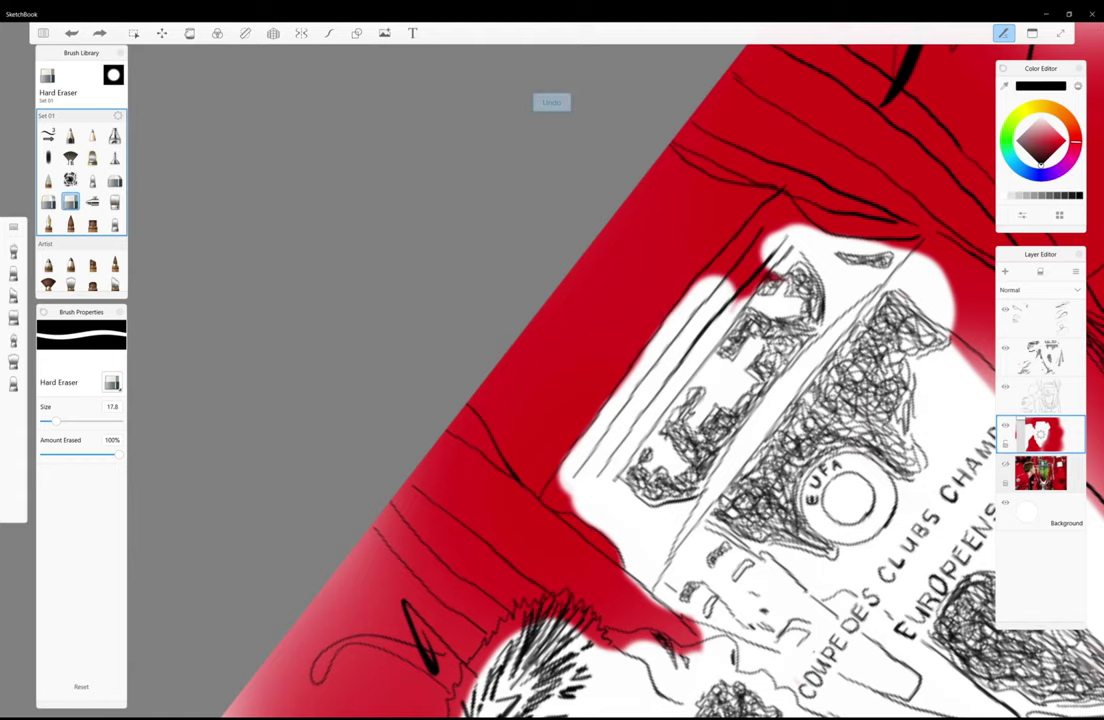
pyautogui.moveTo(745, 292); pyautogui.dragTo(772, 238)
pyautogui.moveTo(785, 285); pyautogui.dragTo(765, 210)
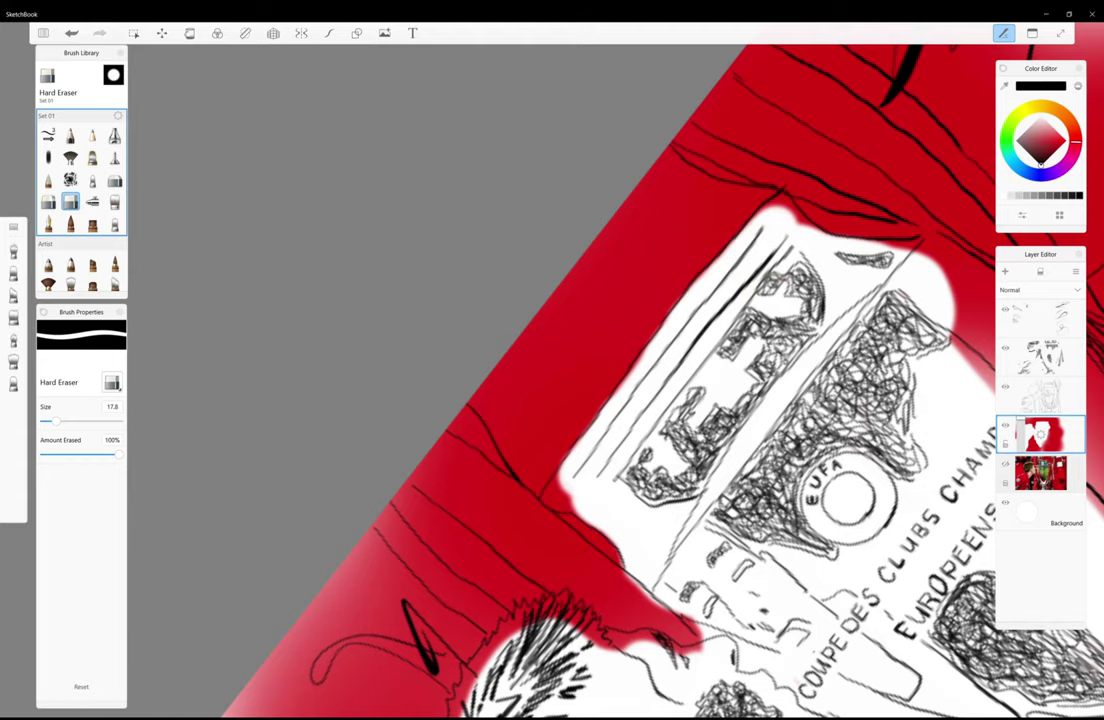
pyautogui.scroll(-5, 560, 380)
# - Whiten the red on the trophy's upper-left edge, upper body and neck
pyautogui.scroll(4, 560, 380)
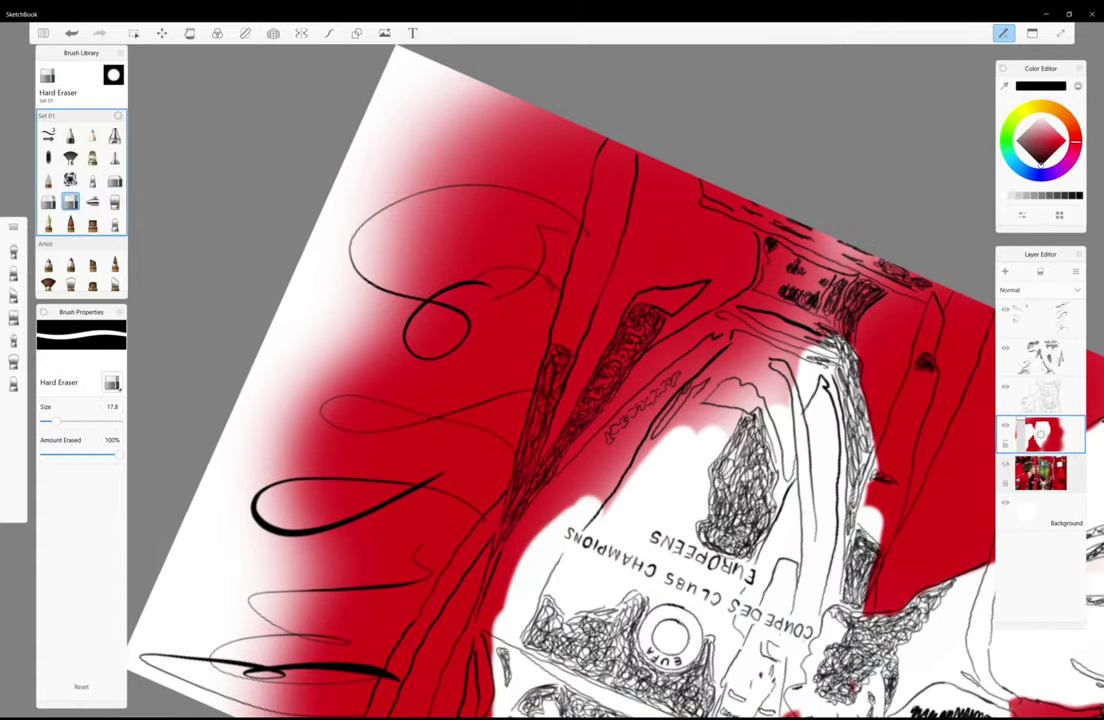
pyautogui.moveTo(540, 480)
pyautogui.mouseDown()
pyautogui.moveTo(510, 430)
pyautogui.moveTo(520, 410)
pyautogui.mouseUp()
pyautogui.moveTo(600, 380); pyautogui.dragTo(540, 420)
pyautogui.moveTo(650, 370); pyautogui.dragTo(570, 400)
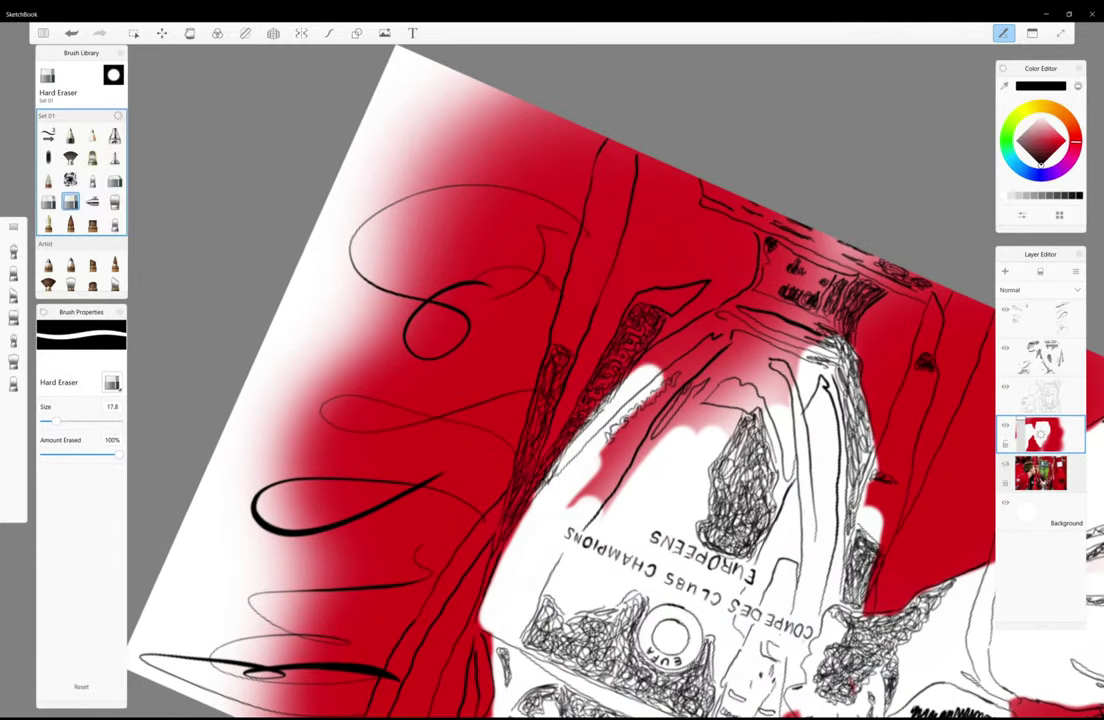
pyautogui.moveTo(640, 330)
pyautogui.mouseDown()
pyautogui.moveTo(760, 290)
pyautogui.moveTo(740, 300)
pyautogui.mouseUp()
pyautogui.moveTo(600, 420)
pyautogui.mouseDown()
pyautogui.moveTo(780, 280)
pyautogui.moveTo(770, 300)
pyautogui.mouseUp()
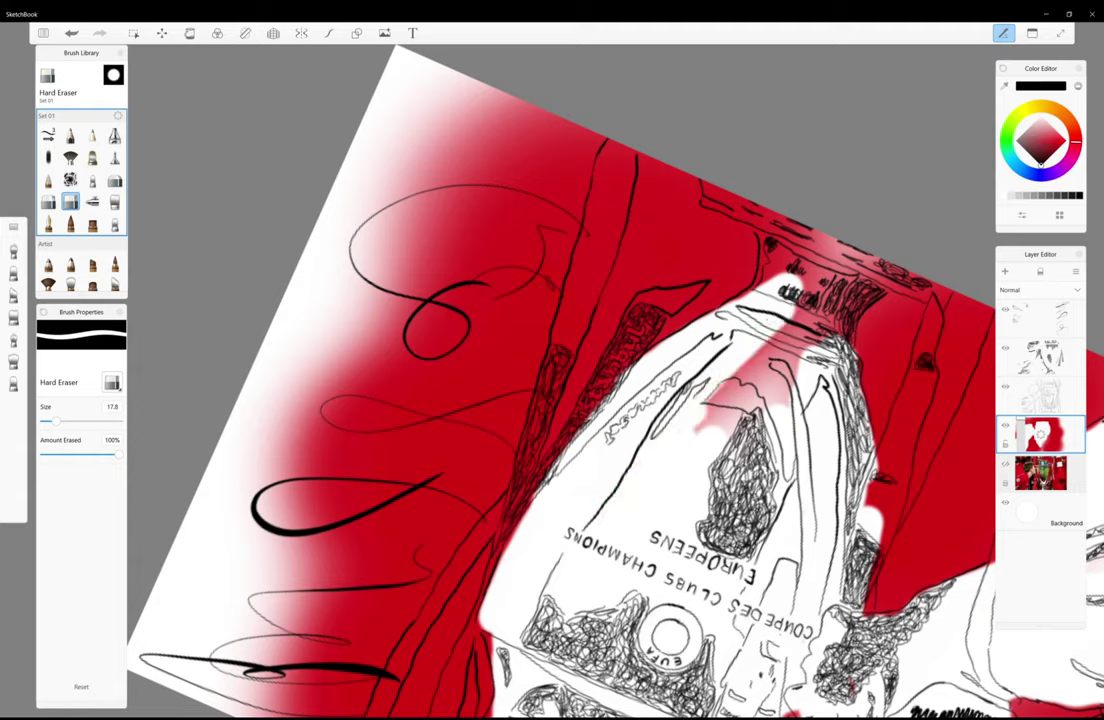
pyautogui.moveTo(700, 270); pyautogui.dragTo(610, 370)
pyautogui.moveTo(740, 250)
pyautogui.mouseDown()
pyautogui.moveTo(705, 290)
pyautogui.moveTo(745, 305)
pyautogui.mouseUp()
pyautogui.moveTo(770, 235); pyautogui.dragTo(730, 270)
pyautogui.hotkey('ctrl', 'z')
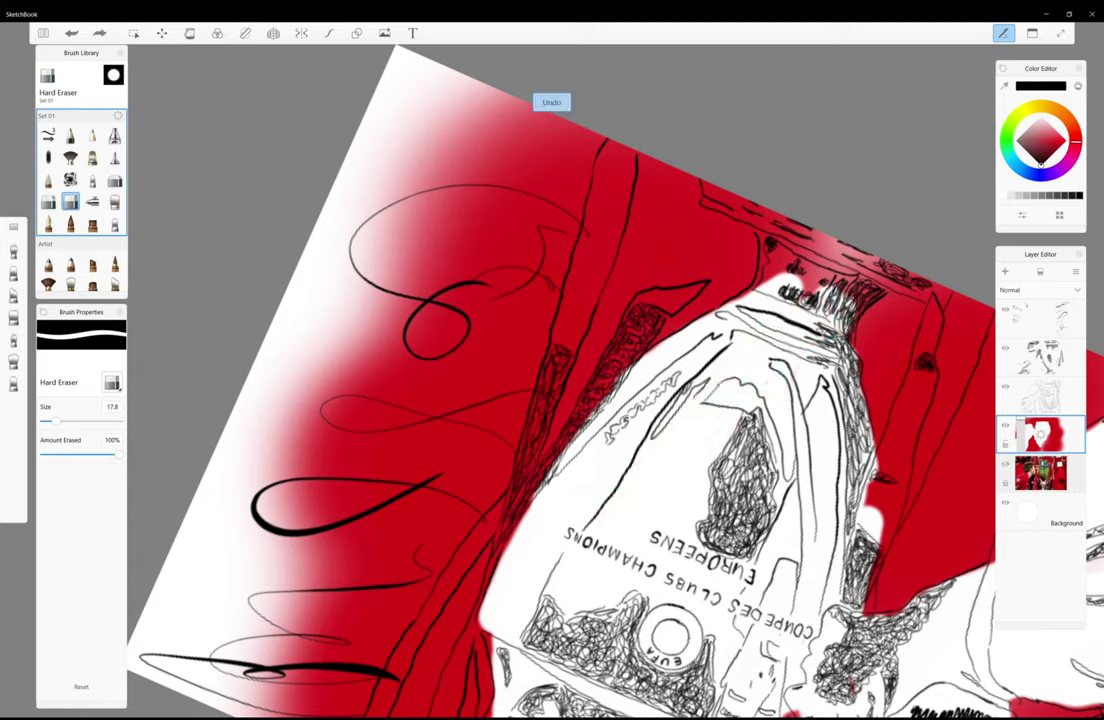
pyautogui.moveTo(885, 272); pyautogui.dragTo(852, 338)
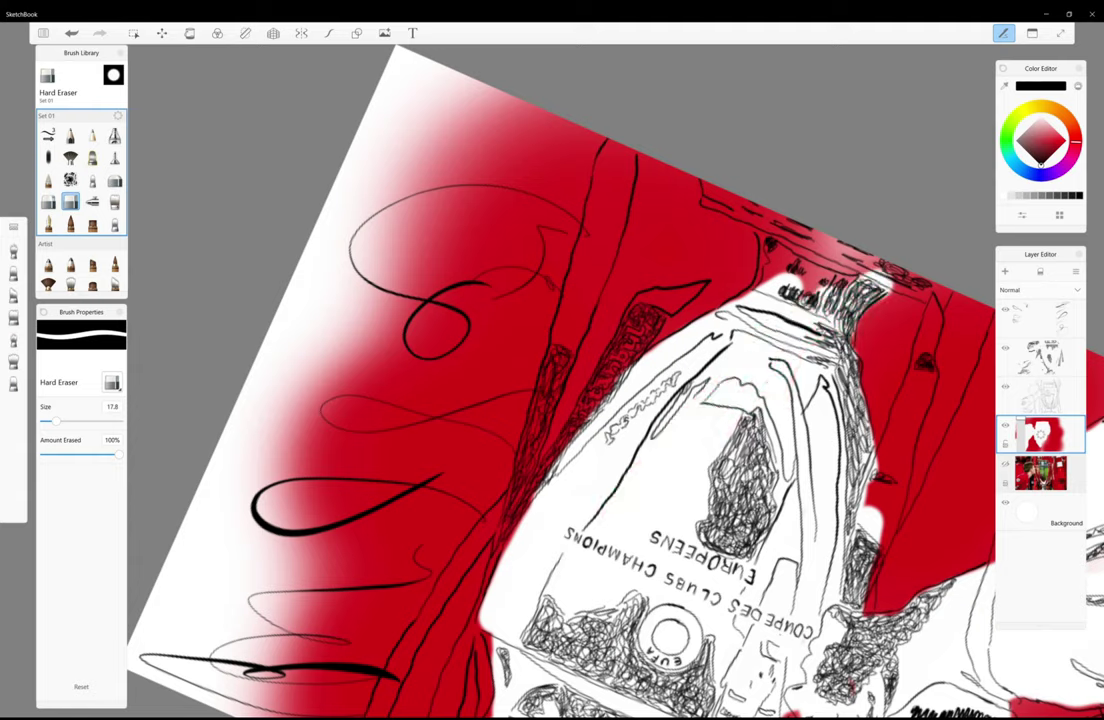
pyautogui.hotkey('ctrl', 'z')
pyautogui.moveTo(790, 225); pyautogui.dragTo(765, 260)
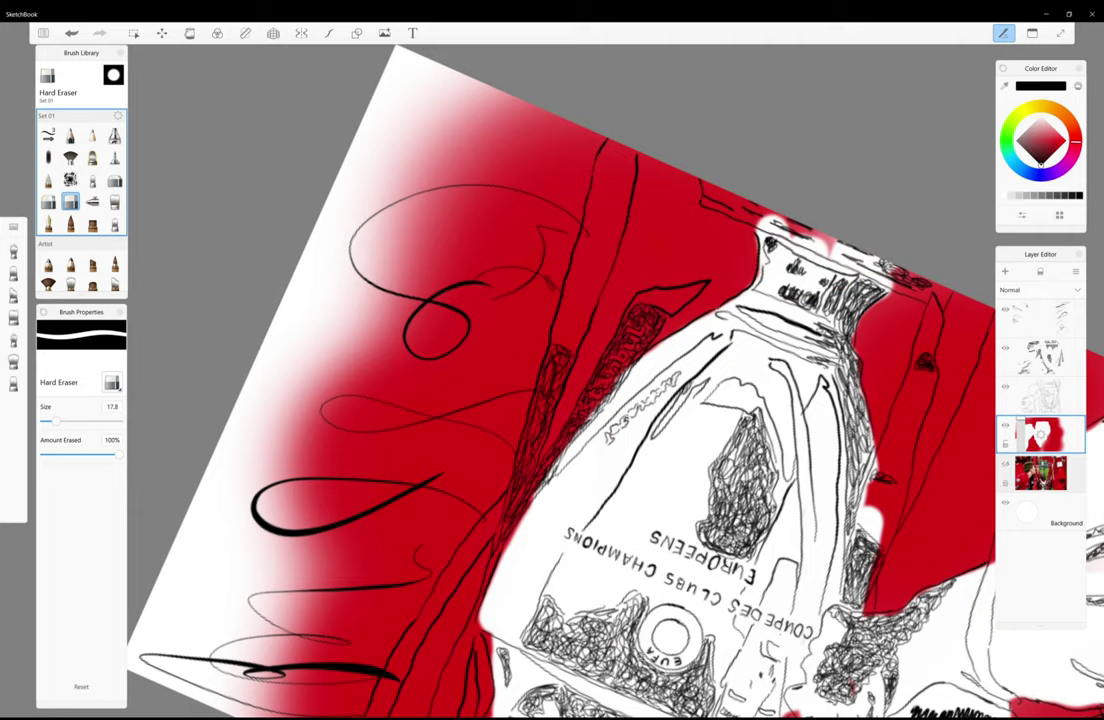
# - Erase white ribbon stripes beside the trophy and clear red along the canvas top edge
pyautogui.moveTo(605, 215)
pyautogui.mouseDown()
pyautogui.moveTo(605, 230)
pyautogui.moveTo(616, 150)
pyautogui.moveTo(590, 285)
pyautogui.moveTo(556, 340)
pyautogui.mouseUp()
pyautogui.click(581, 310)
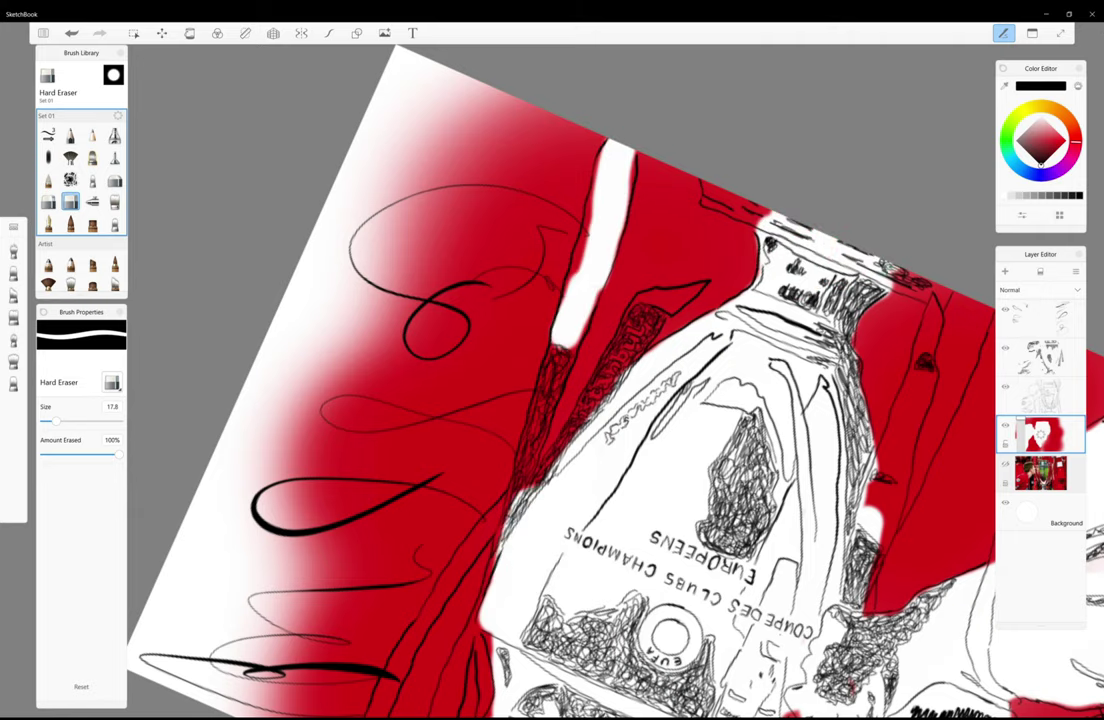
pyautogui.moveTo(625, 362); pyautogui.dragTo(596, 404)
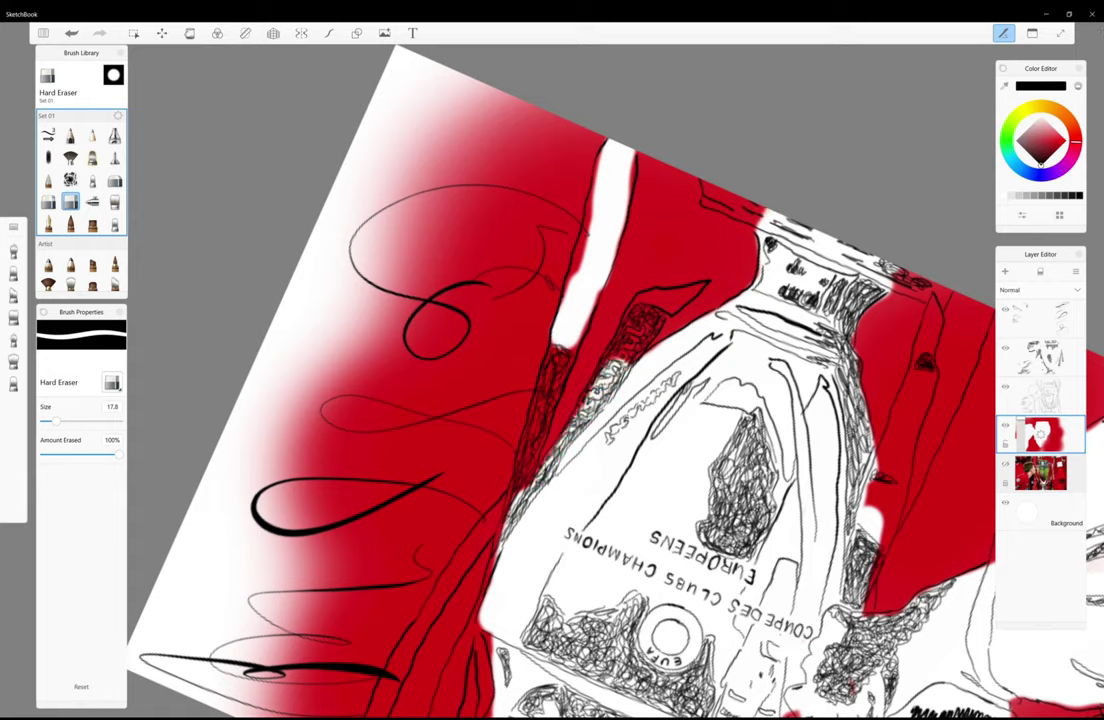
pyautogui.moveTo(705, 190); pyautogui.dragTo(953, 295)
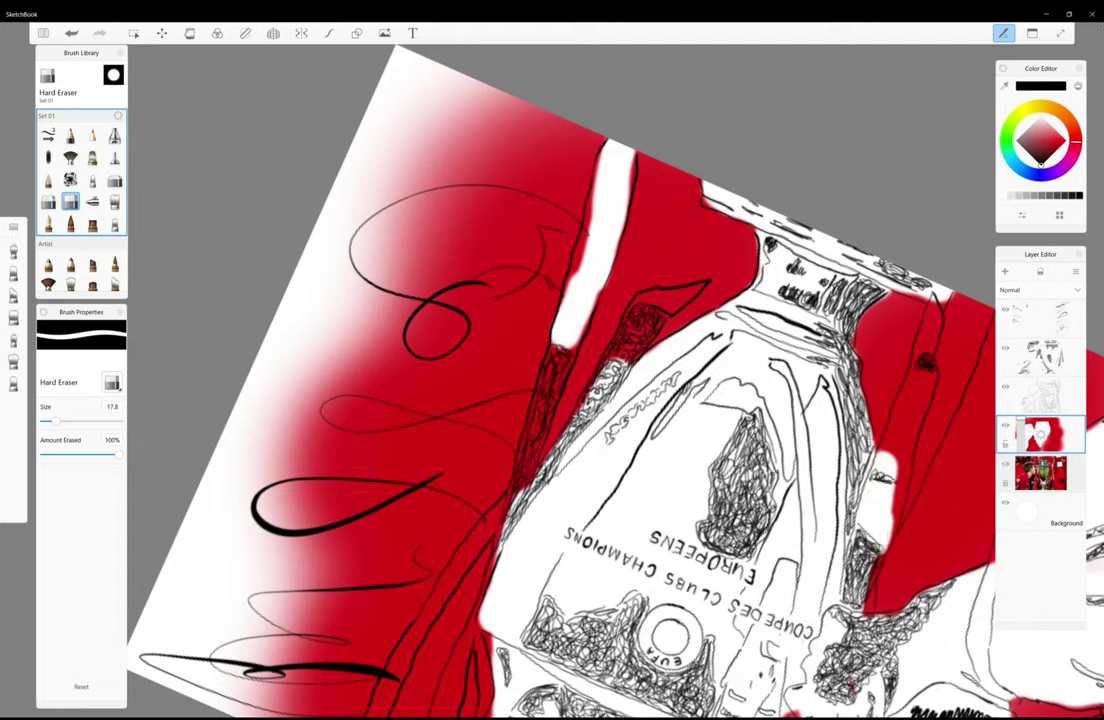
pyautogui.moveTo(910, 385)
pyautogui.mouseDown()
pyautogui.moveTo(880, 510)
pyautogui.moveTo(928, 372)
pyautogui.mouseUp()
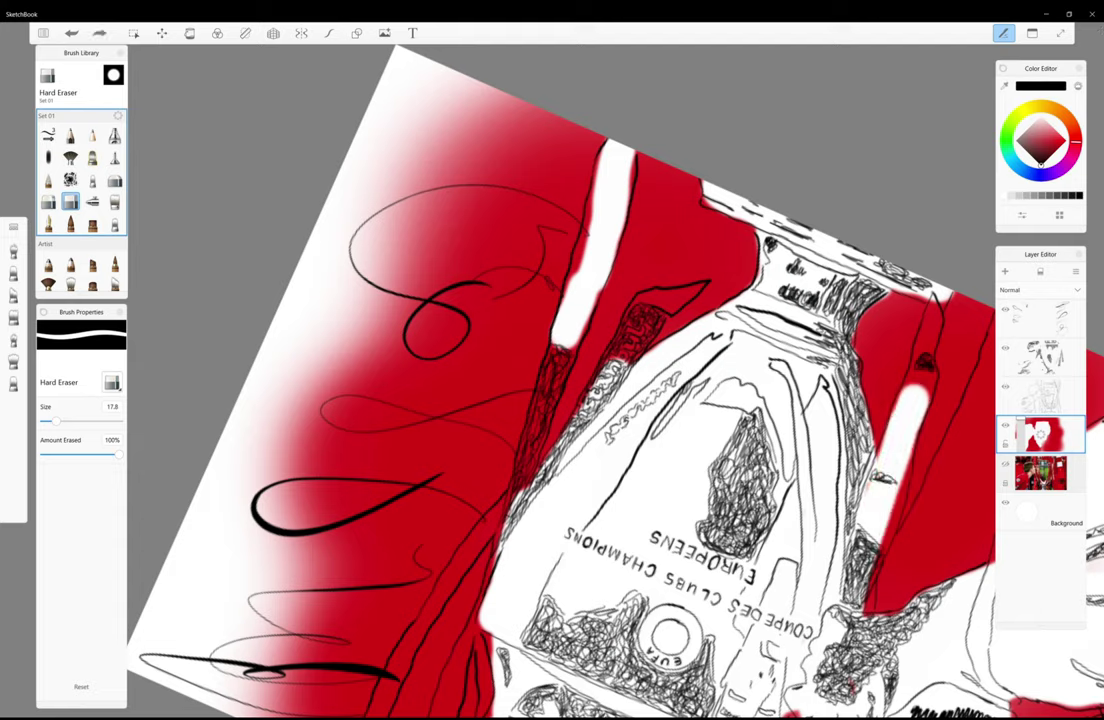
# - Reduce the eraser size to 5.0
pyautogui.click(111, 406)
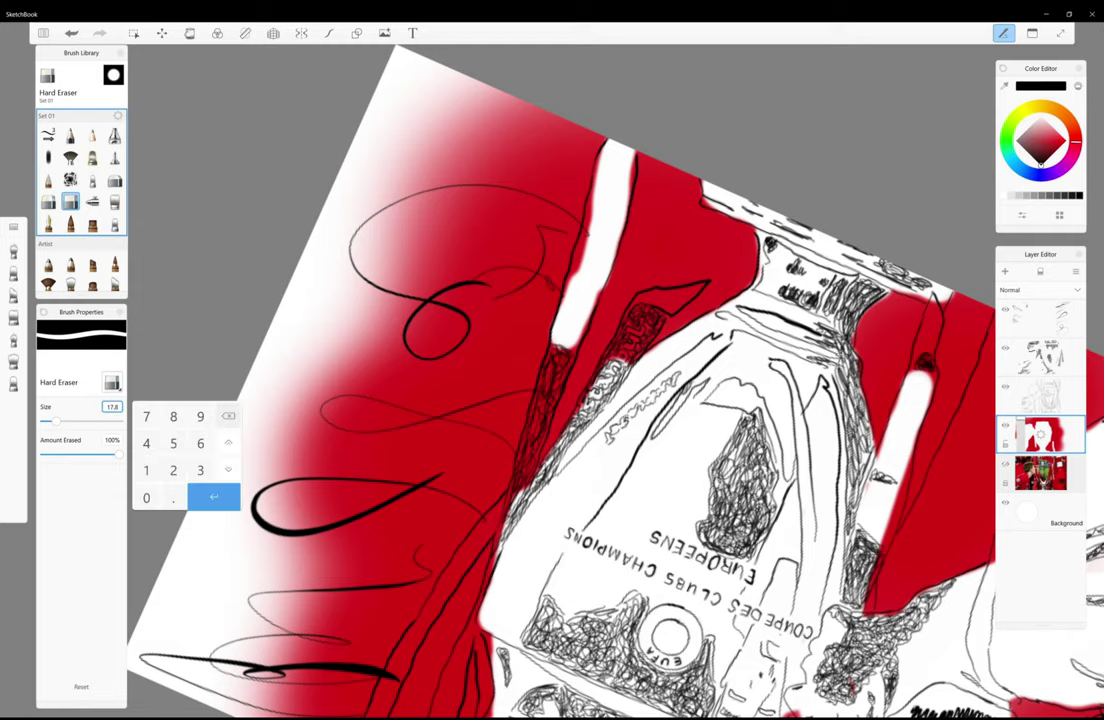
pyautogui.write('5')
pyautogui.press('Return')
# - Erase small red patches by the trophy neck, base and istanbul ribbon tip
pyautogui.moveTo(600, 400); pyautogui.dragTo(560, 460)
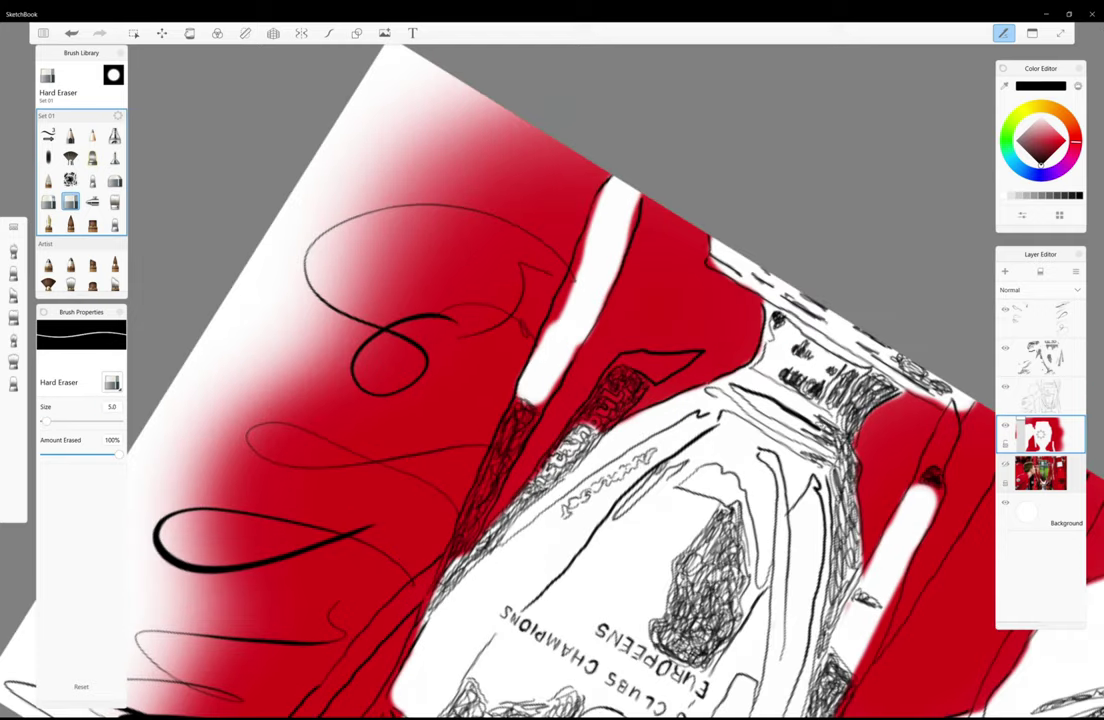
pyautogui.moveTo(495, 240); pyautogui.dragTo(460, 310)
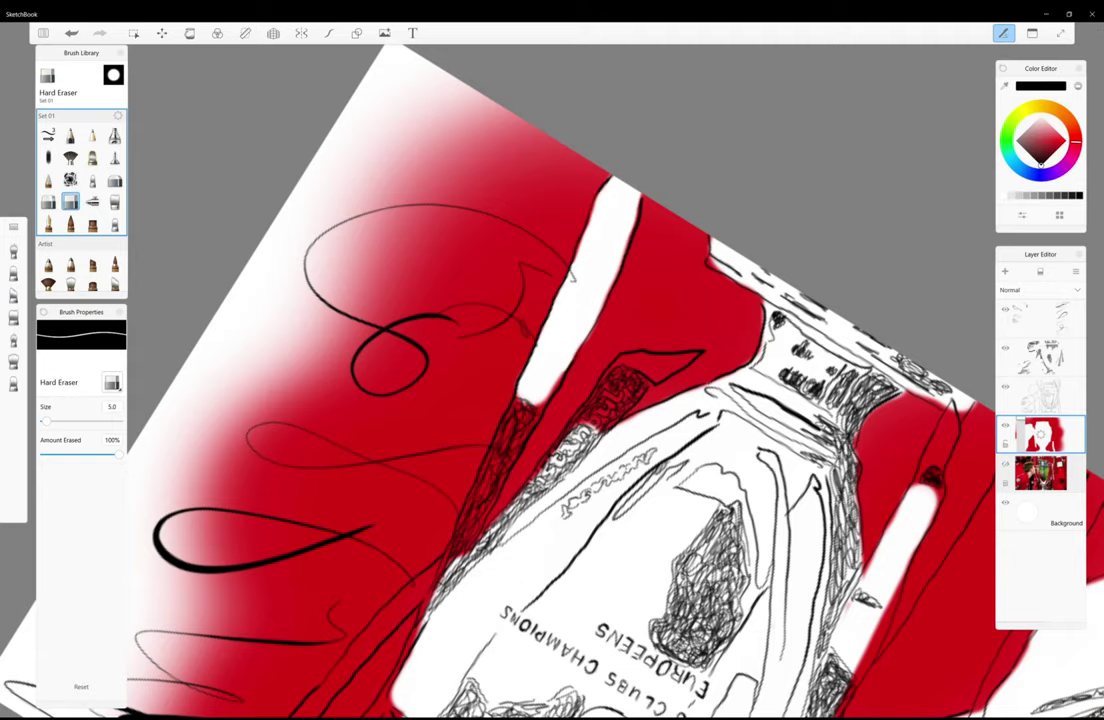
pyautogui.moveTo(520, 400); pyautogui.dragTo(482, 472)
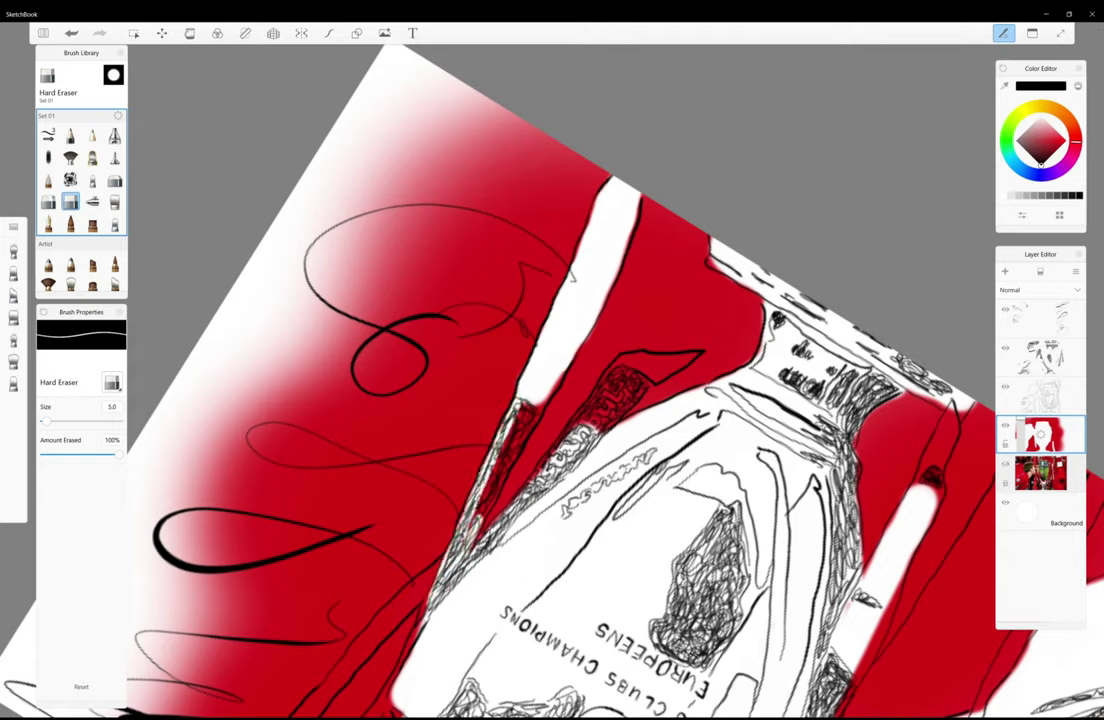
pyautogui.hotkey('ctrl', 'z')
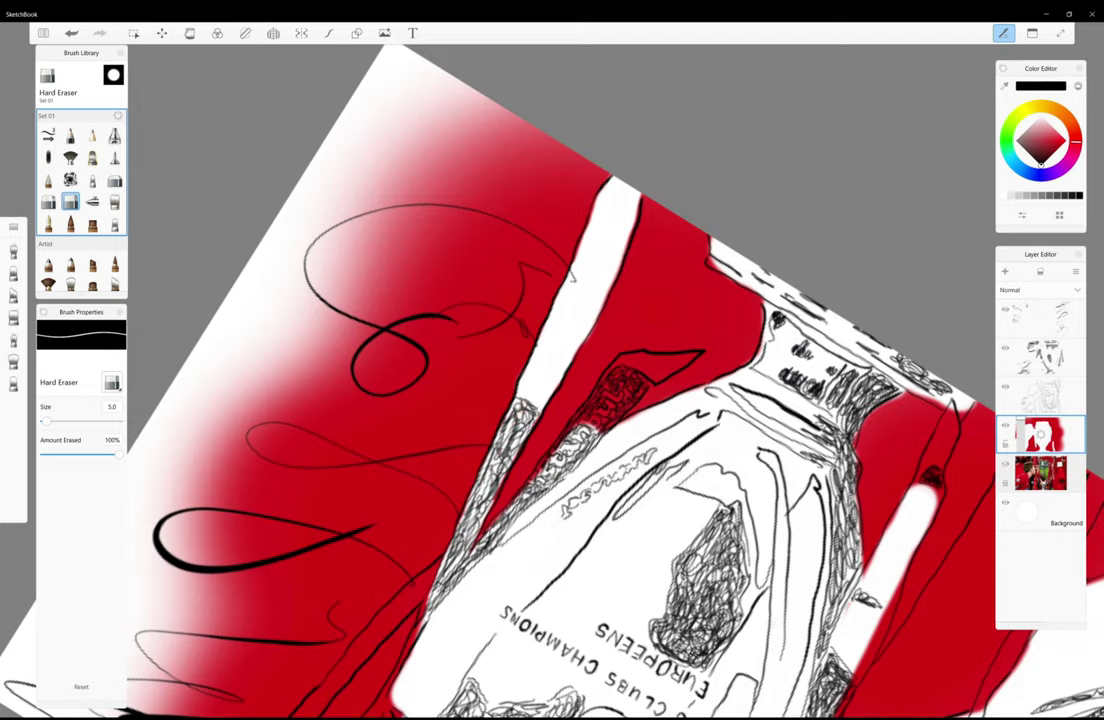
pyautogui.moveTo(645, 372); pyautogui.dragTo(602, 418)
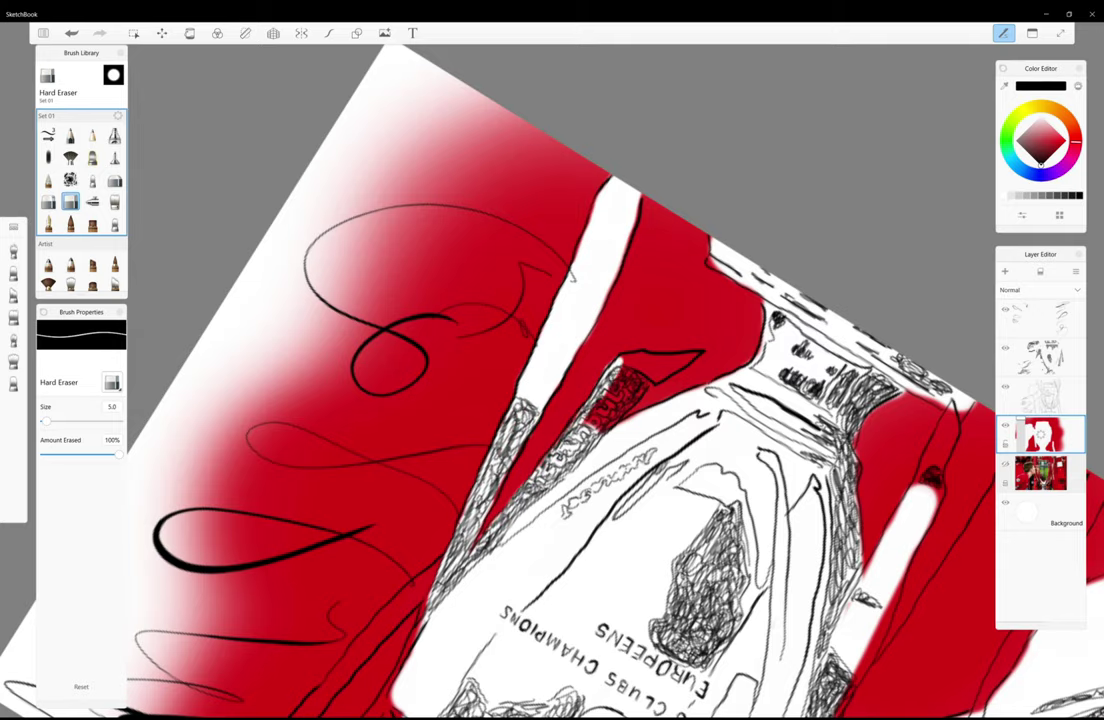
pyautogui.moveTo(629, 370); pyautogui.dragTo(535, 312)
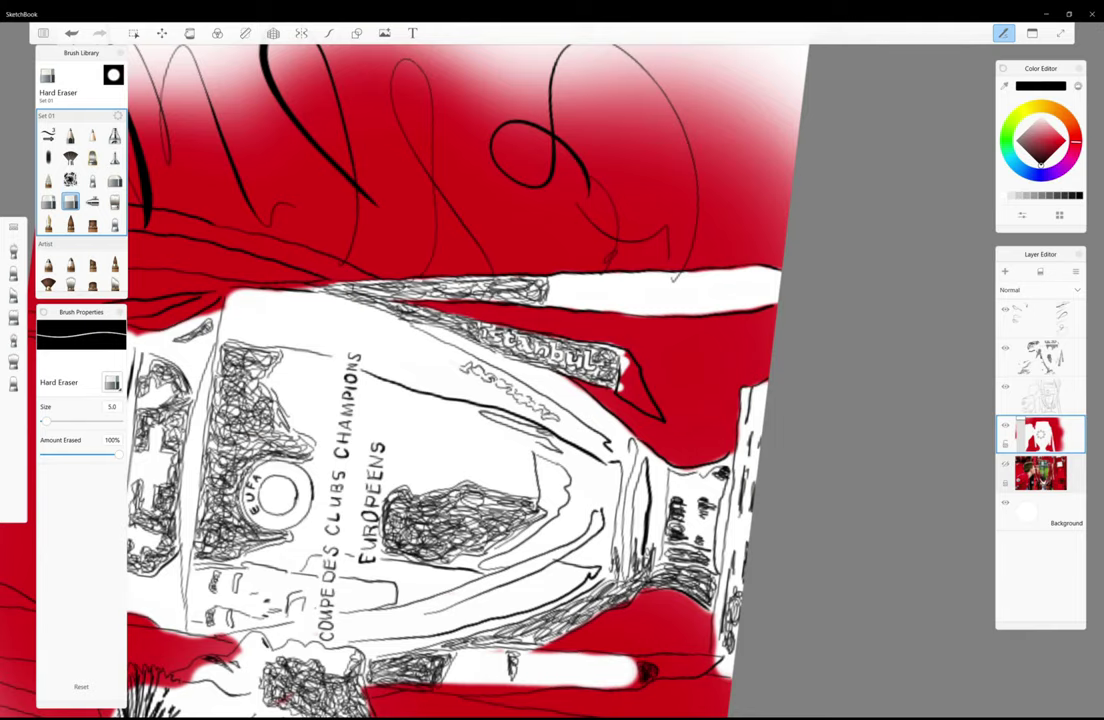
pyautogui.moveTo(712, 636); pyautogui.dragTo(714, 670)
pyautogui.moveTo(628, 378); pyautogui.dragTo(650, 400)
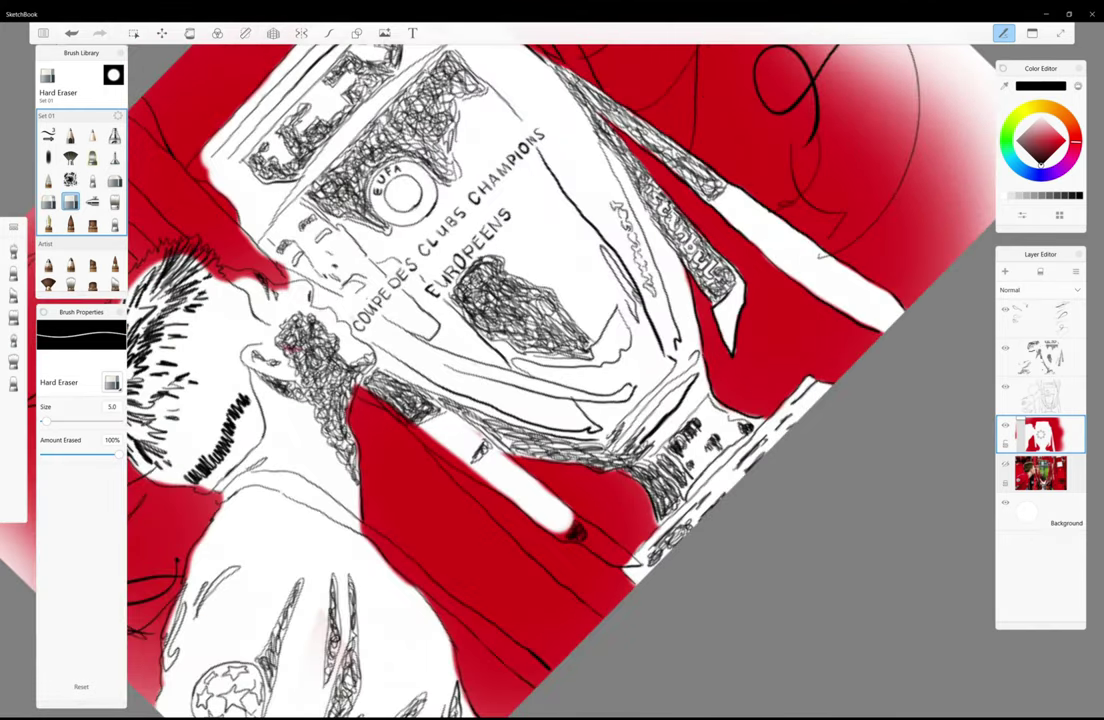
# - Extend the white stripe downward, tidy its edge, and clean pink specks off the red
pyautogui.scroll(3, 645, 577)
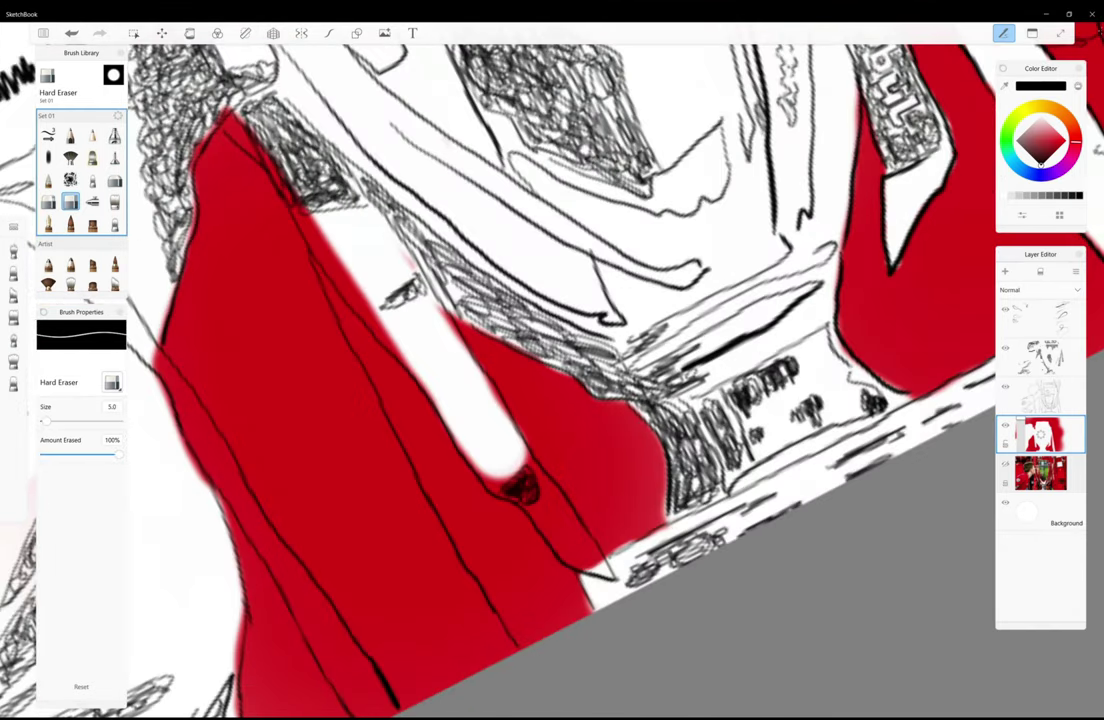
pyautogui.moveTo(500, 480); pyautogui.dragTo(598, 562)
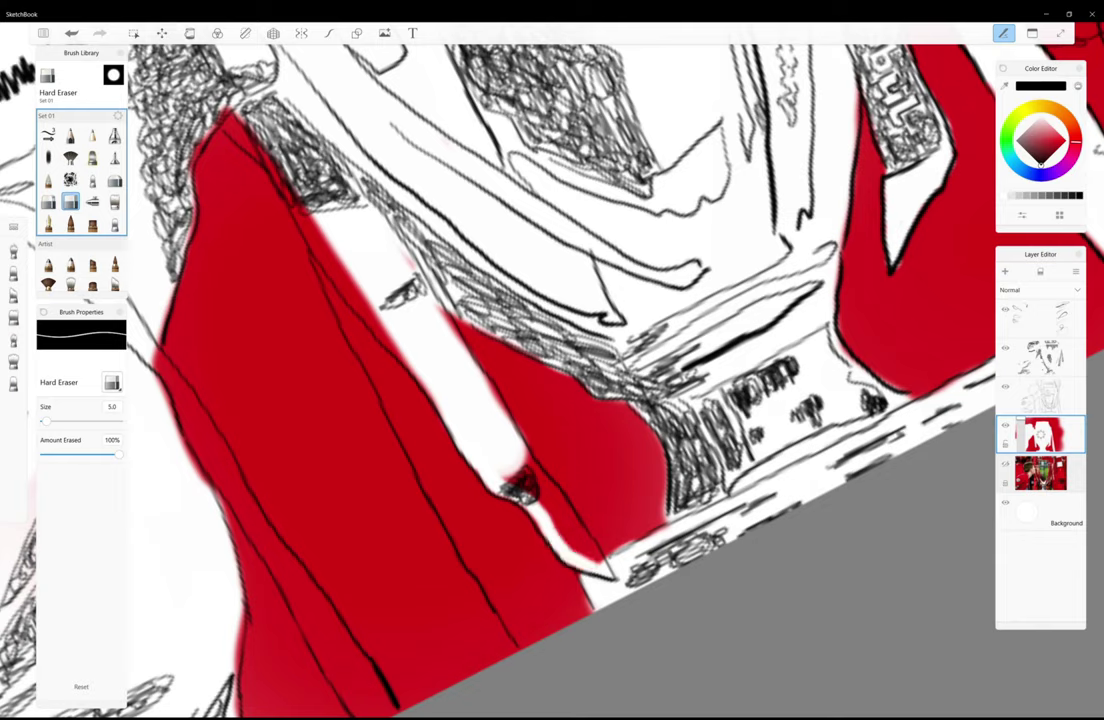
pyautogui.moveTo(458, 395); pyautogui.dragTo(512, 476)
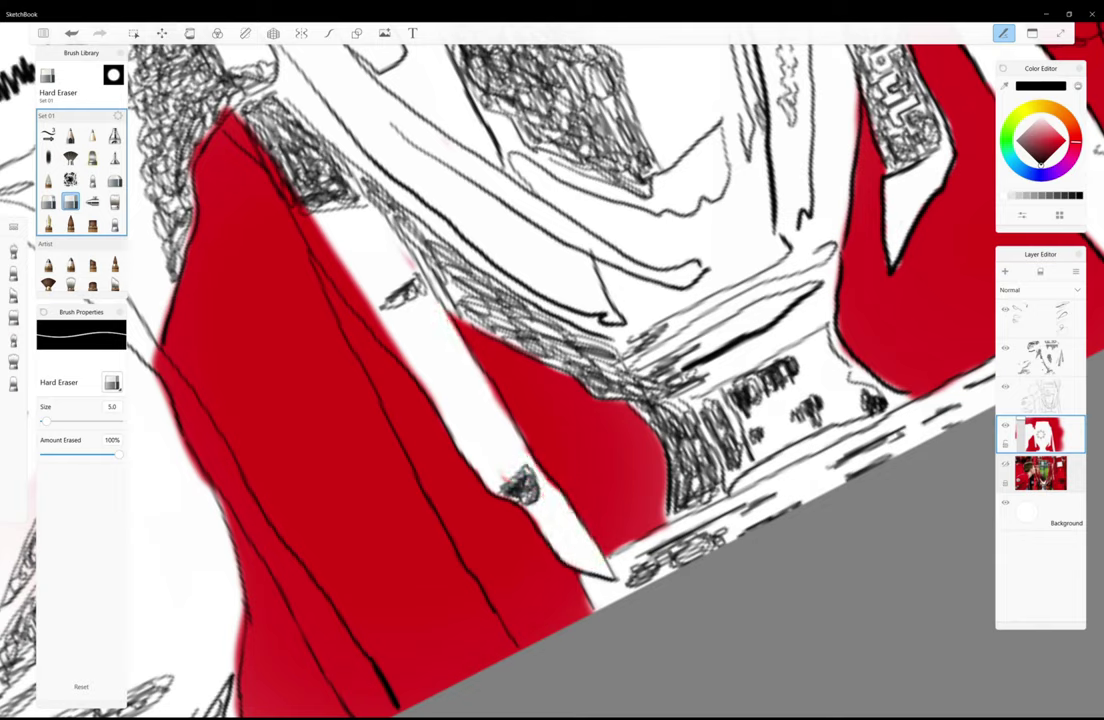
pyautogui.moveTo(286, 187)
pyautogui.mouseDown()
pyautogui.moveTo(236, 130)
pyautogui.moveTo(290, 235)
pyautogui.moveTo(360, 318)
pyautogui.moveTo(335, 275)
pyautogui.mouseUp()
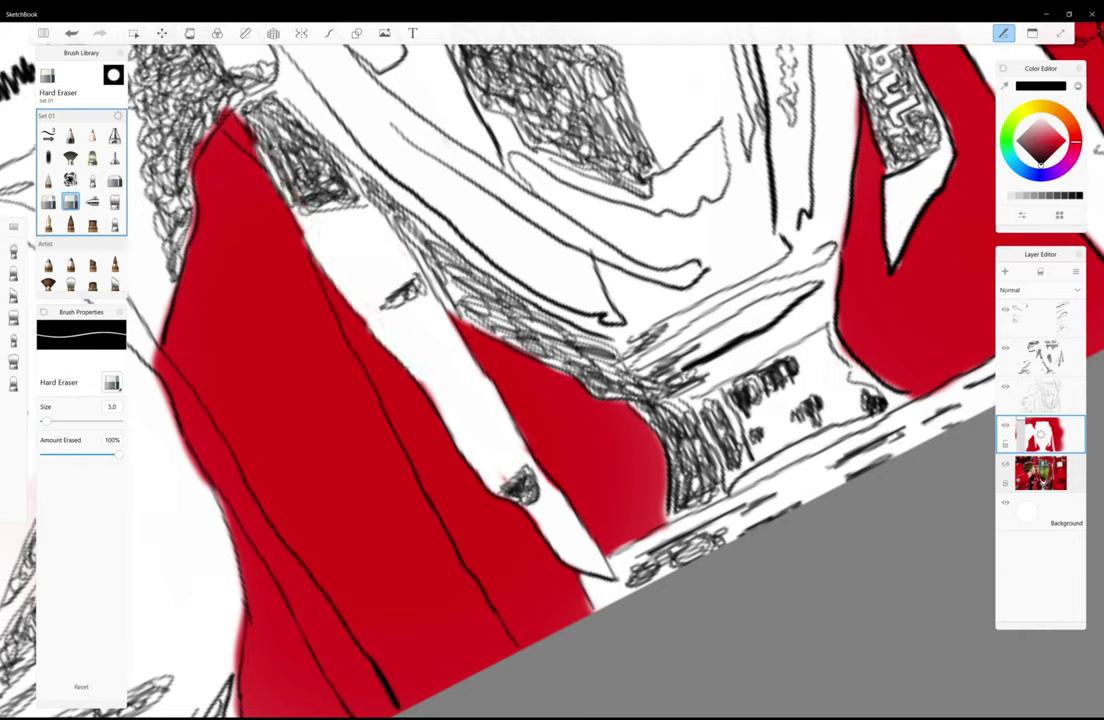
pyautogui.moveTo(165, 208)
pyautogui.mouseDown()
pyautogui.moveTo(165, 150)
pyautogui.moveTo(190, 92)
pyautogui.moveTo(176, 127)
pyautogui.mouseUp()
# - Tidy the pink fringe on the trophy rim and erase two white stripes above it
pyautogui.scroll(-3, 552, 380)
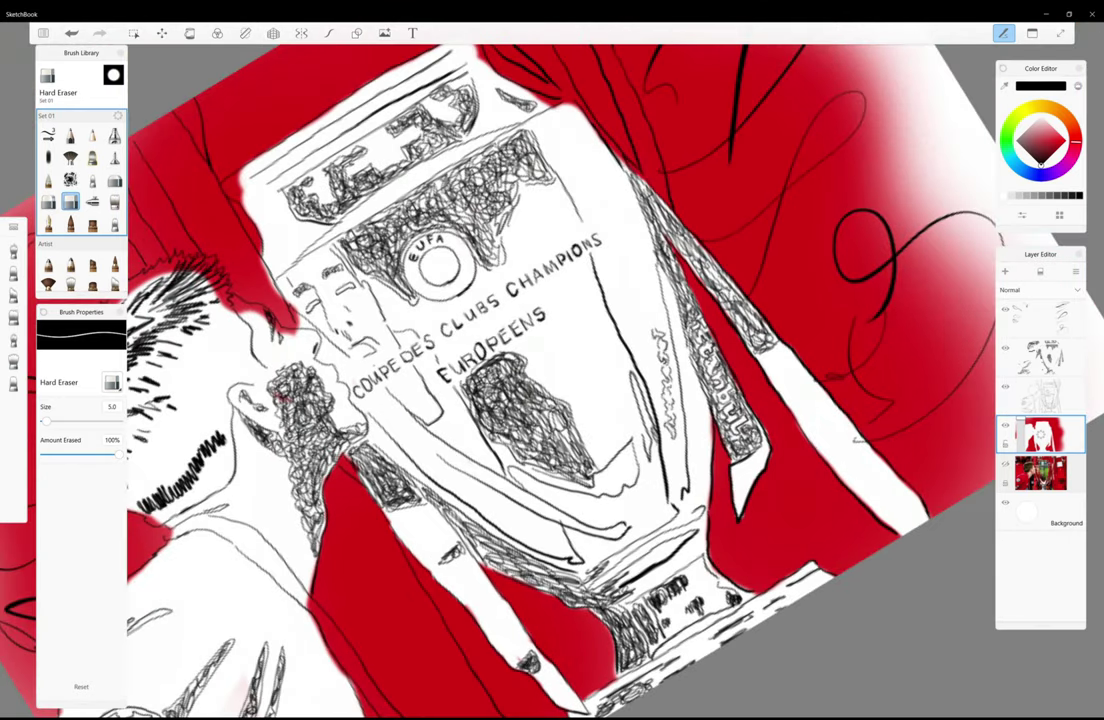
pyautogui.scroll(1, 552, 380)
pyautogui.moveTo(600, 282); pyautogui.dragTo(562, 274)
pyautogui.moveTo(420, 182)
pyautogui.mouseDown()
pyautogui.moveTo(442, 214)
pyautogui.moveTo(520, 236)
pyautogui.mouseUp()
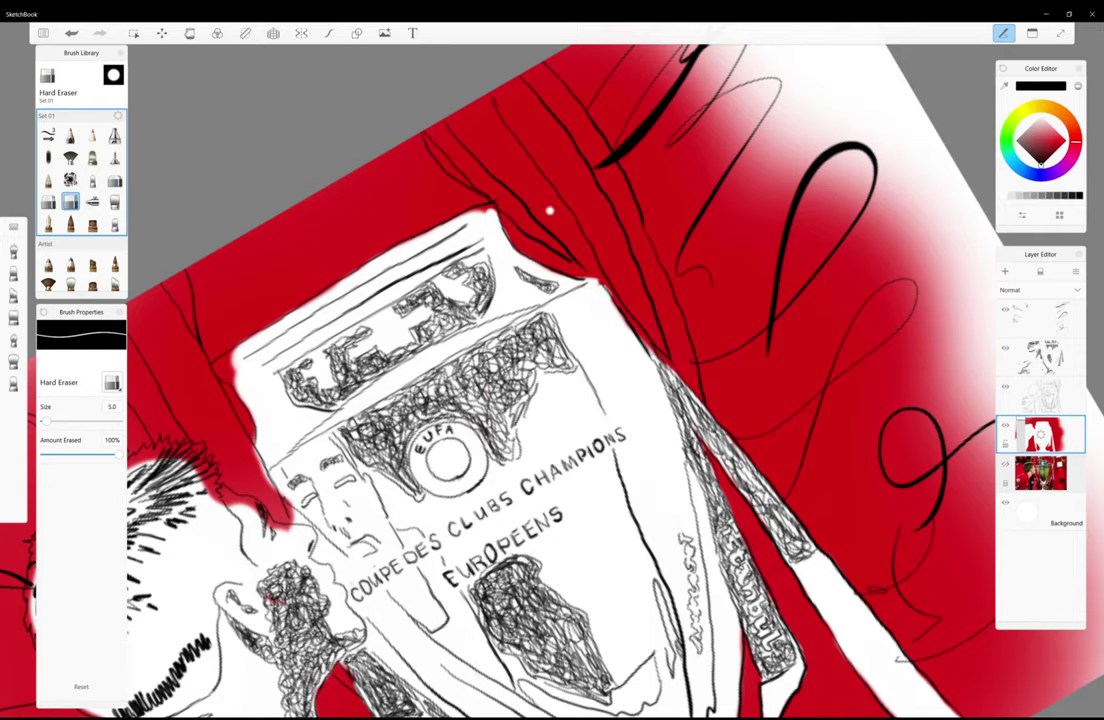
pyautogui.moveTo(530, 185); pyautogui.dragTo(577, 251)
pyautogui.moveTo(612, 170); pyautogui.dragTo(689, 377)
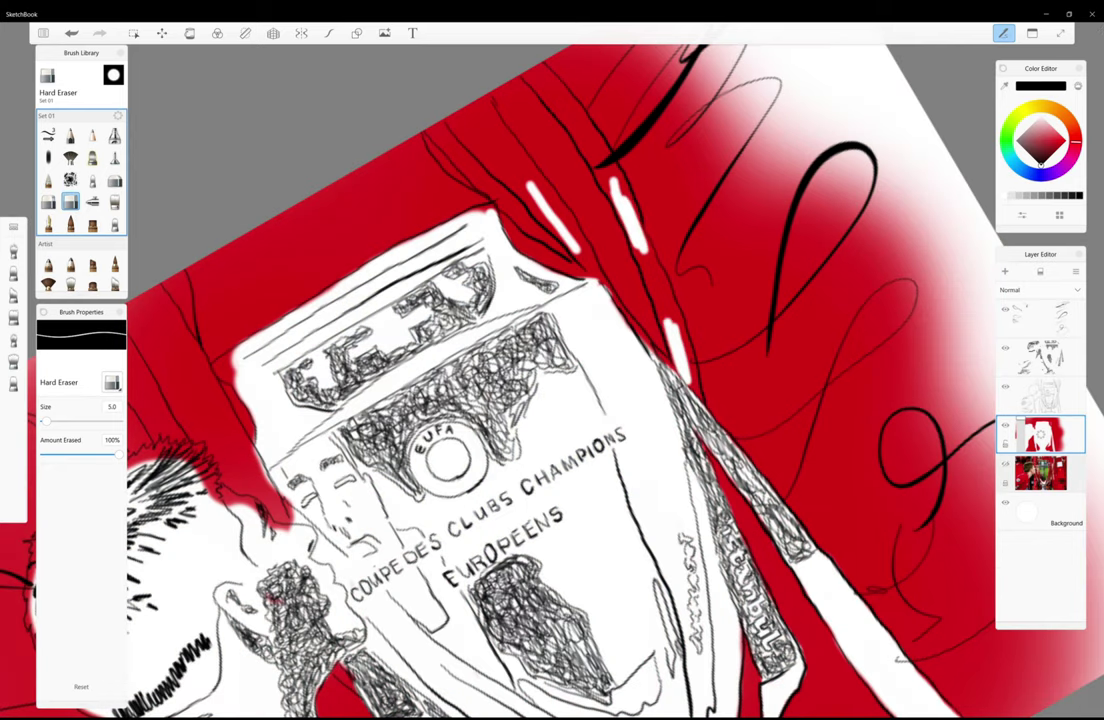
pyautogui.moveTo(658, 287); pyautogui.dragTo(688, 349)
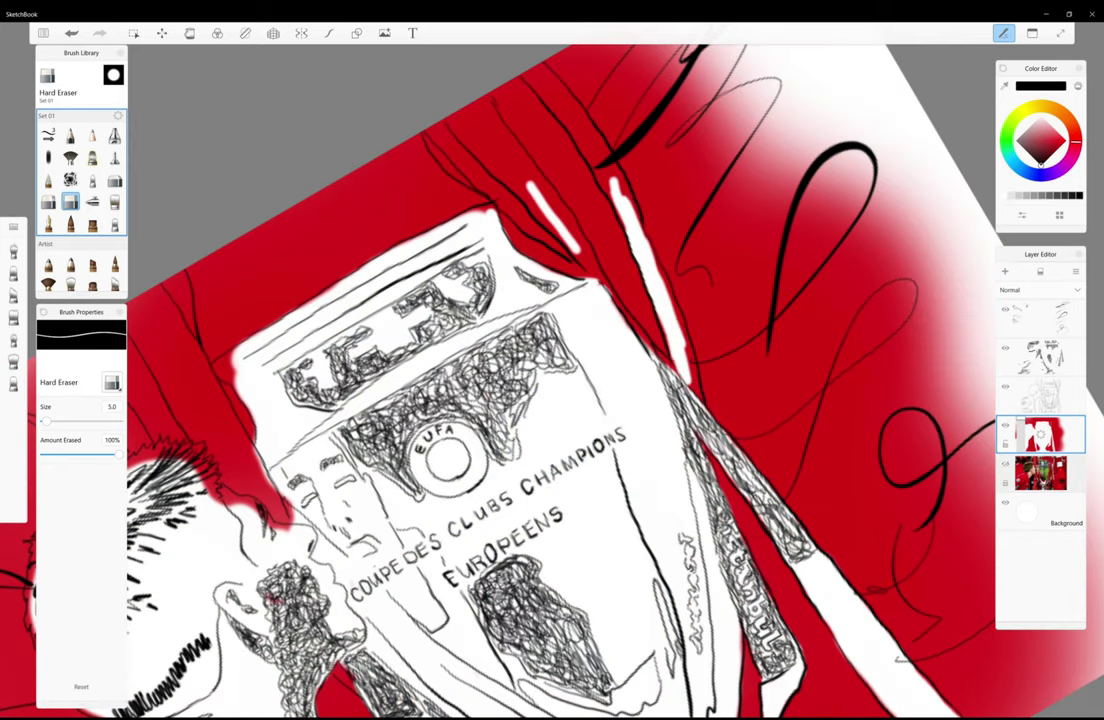
pyautogui.moveTo(600, 345); pyautogui.dragTo(596, 300)
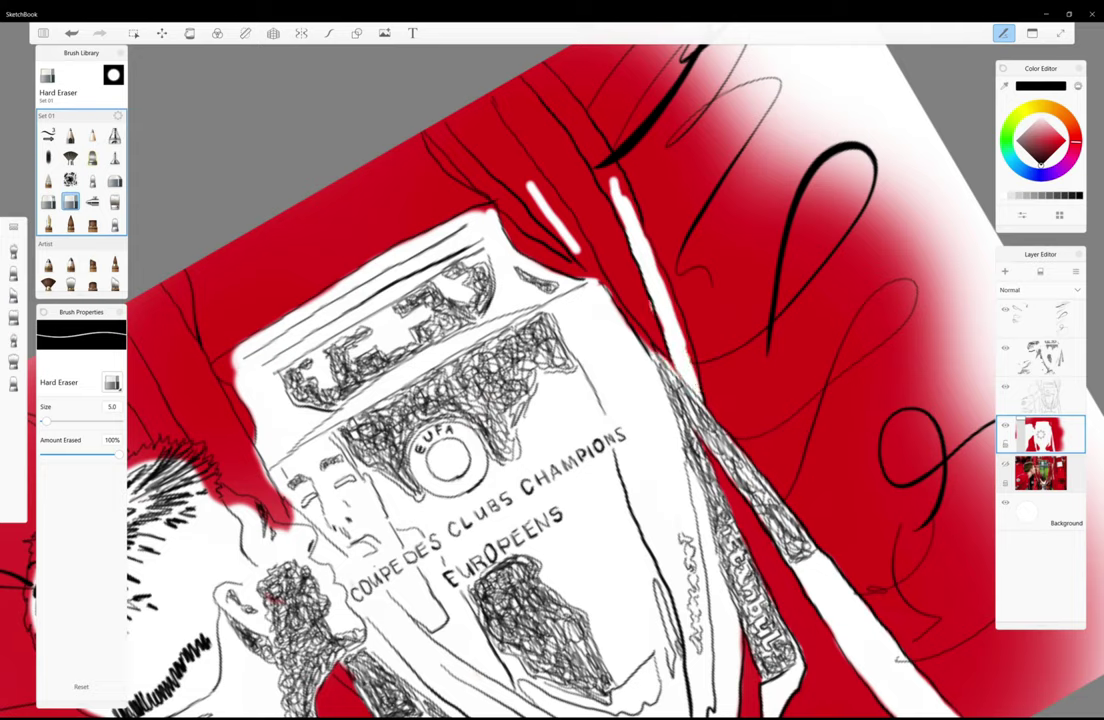
# - Lengthen and brighten the stripes, then add a new stripe to their left
pyautogui.moveTo(552, 196); pyautogui.dragTo(597, 307)
pyautogui.moveTo(570, 234); pyautogui.dragTo(603, 329)
pyautogui.moveTo(570, 114); pyautogui.dragTo(605, 170)
pyautogui.moveTo(532, 180); pyautogui.dragTo(558, 205)
pyautogui.moveTo(568, 118); pyautogui.dragTo(527, 68)
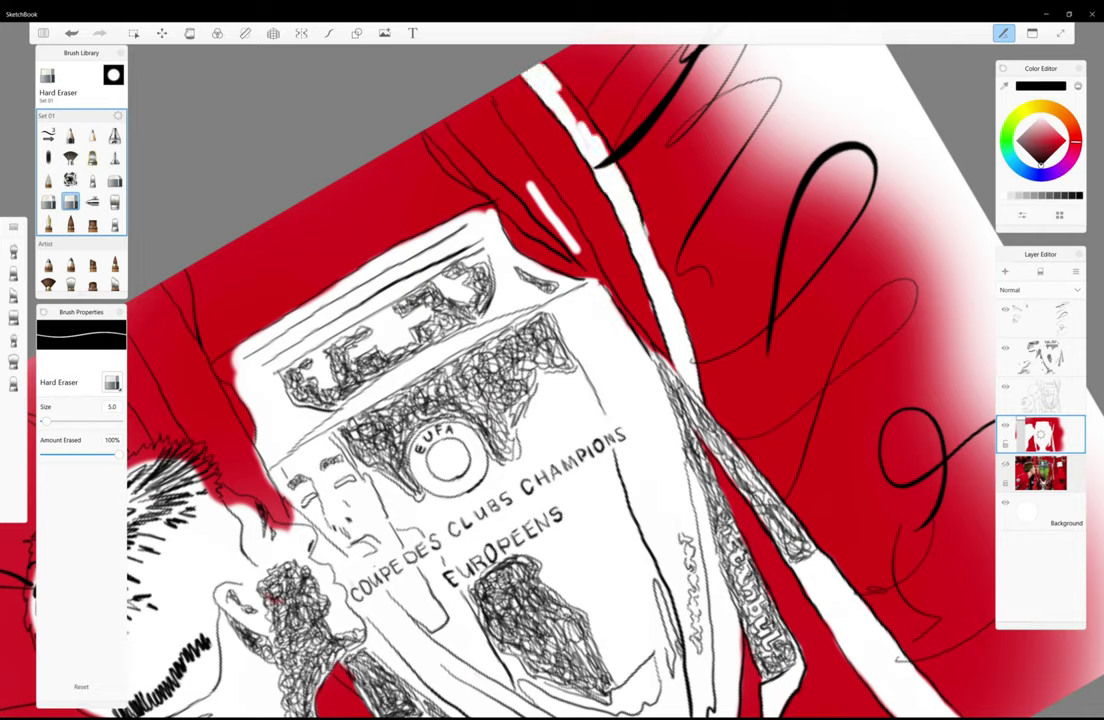
pyautogui.moveTo(584, 122); pyautogui.dragTo(555, 90)
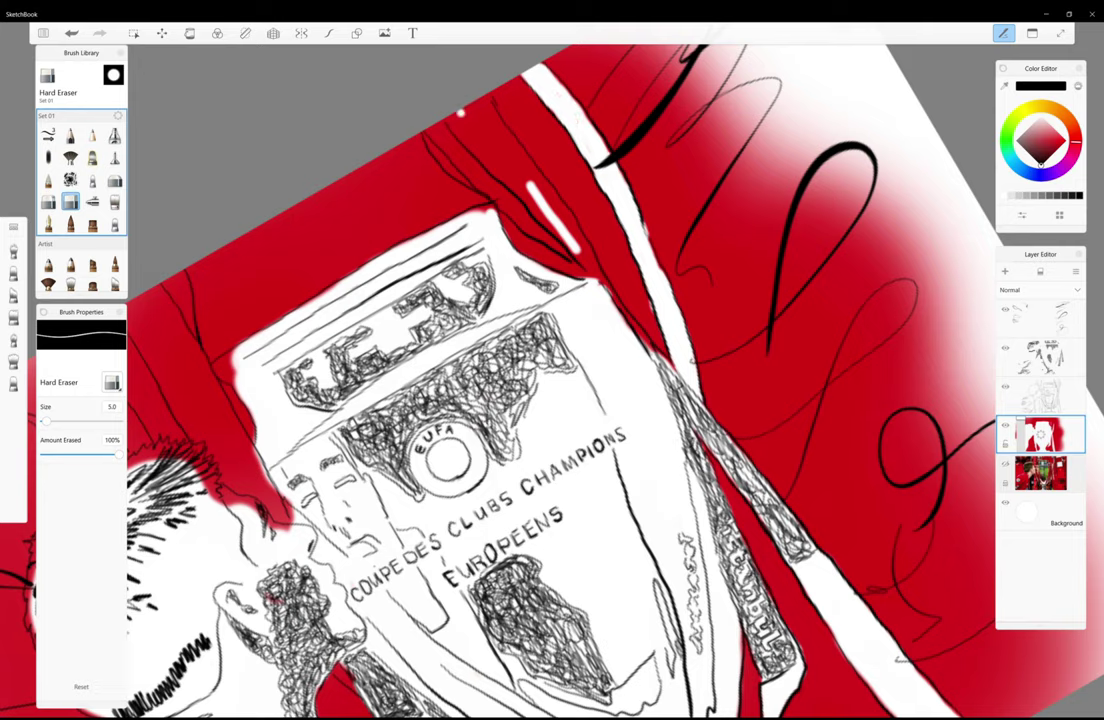
pyautogui.moveTo(469, 139); pyautogui.dragTo(450, 119)
pyautogui.moveTo(500, 178)
pyautogui.mouseDown()
pyautogui.moveTo(450, 116)
pyautogui.moveTo(442, 121)
pyautogui.moveTo(480, 176)
pyautogui.mouseUp()
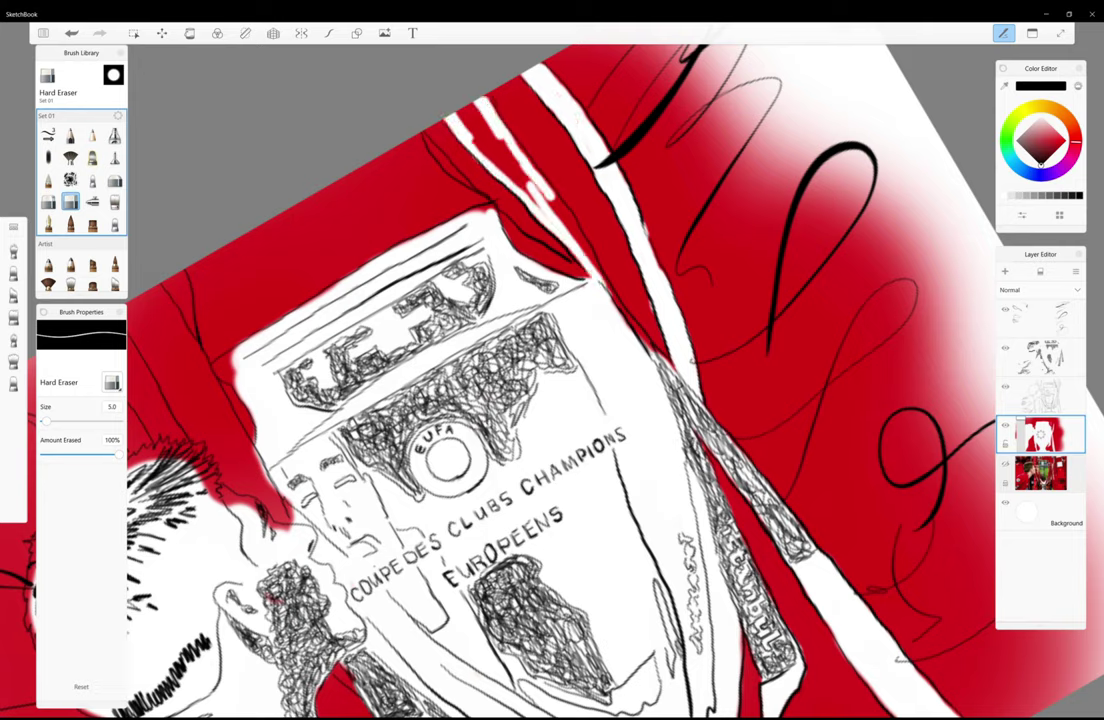
pyautogui.moveTo(433, 119)
pyautogui.mouseDown()
pyautogui.moveTo(467, 152)
pyautogui.moveTo(541, 275)
pyautogui.moveTo(396, 90)
pyautogui.moveTo(505, 218)
pyautogui.mouseUp()
# - Add a small white mark, then move the red layer above the sketch layer
pyautogui.moveTo(445, 142); pyautogui.dragTo(434, 131)
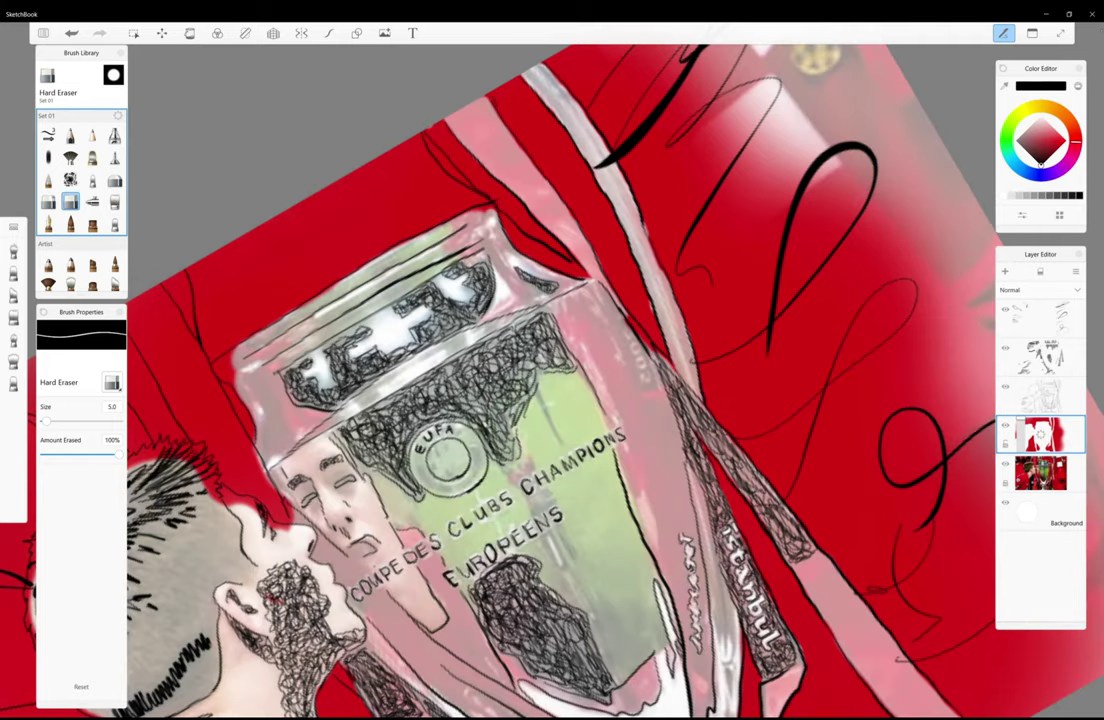
pyautogui.moveTo(1040, 433)
pyautogui.mouseDown()
pyautogui.moveTo(1040, 318)
pyautogui.moveTo(1040, 433)
pyautogui.mouseUp()
pyautogui.scroll(2, 550, 380)
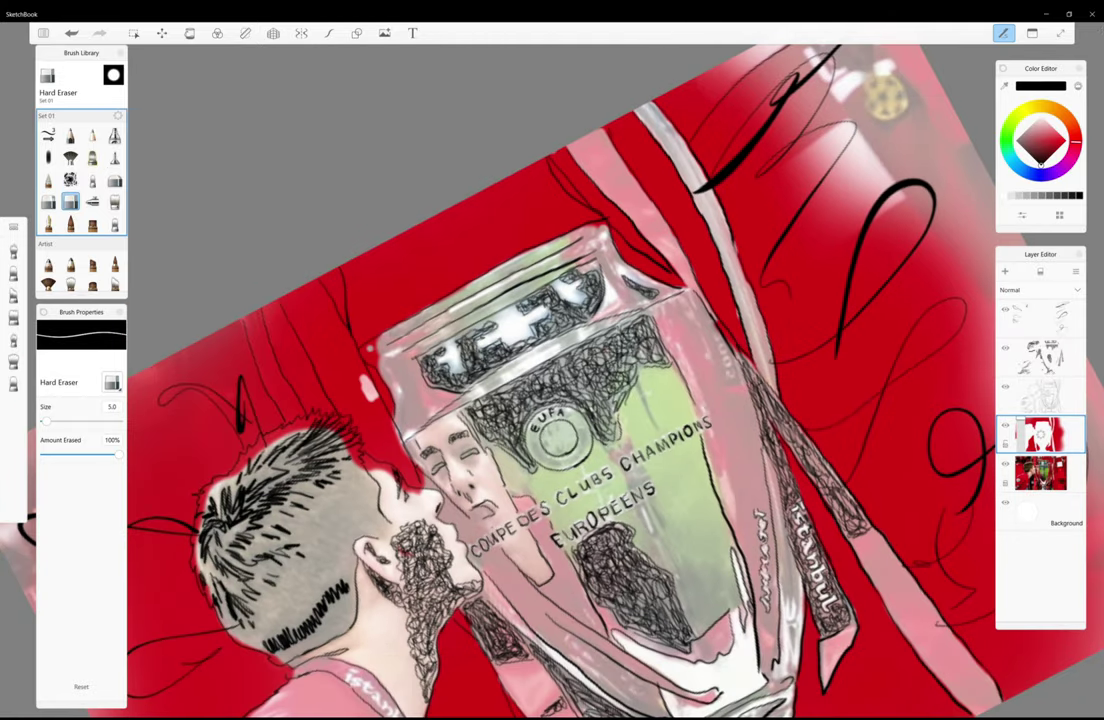
# - Erase light diagonal stripes through the red left of the face near the trophy
pyautogui.moveTo(376, 350); pyautogui.dragTo(359, 360)
pyautogui.moveTo(256, 252)
pyautogui.mouseDown()
pyautogui.moveTo(258, 296)
pyautogui.moveTo(296, 366)
pyautogui.moveTo(356, 420)
pyautogui.moveTo(358, 400)
pyautogui.moveTo(305, 345)
pyautogui.moveTo(340, 380)
pyautogui.mouseUp()
pyautogui.moveTo(314, 332); pyautogui.dragTo(342, 378)
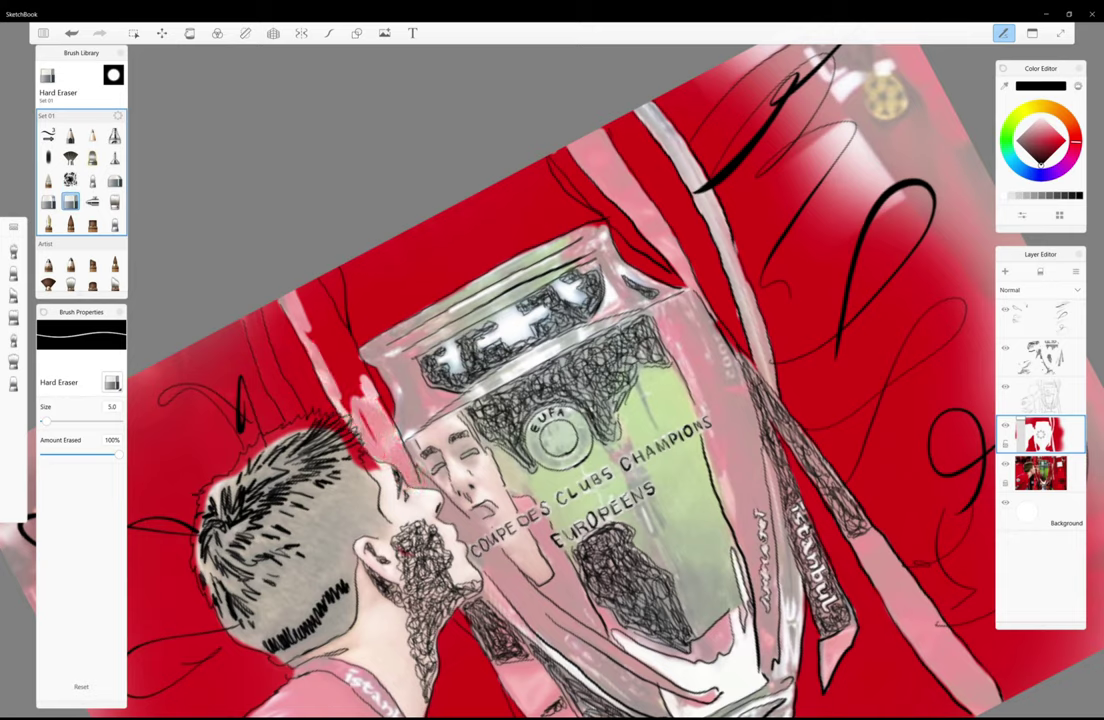
pyautogui.moveTo(282, 312); pyautogui.dragTo(320, 378)
pyautogui.moveTo(265, 272)
pyautogui.mouseDown()
pyautogui.moveTo(280, 312)
pyautogui.moveTo(313, 340)
pyautogui.mouseUp()
pyautogui.moveTo(296, 290)
pyautogui.mouseDown()
pyautogui.moveTo(316, 326)
pyautogui.moveTo(276, 243)
pyautogui.mouseUp()
pyautogui.moveTo(262, 286); pyautogui.dragTo(274, 246)
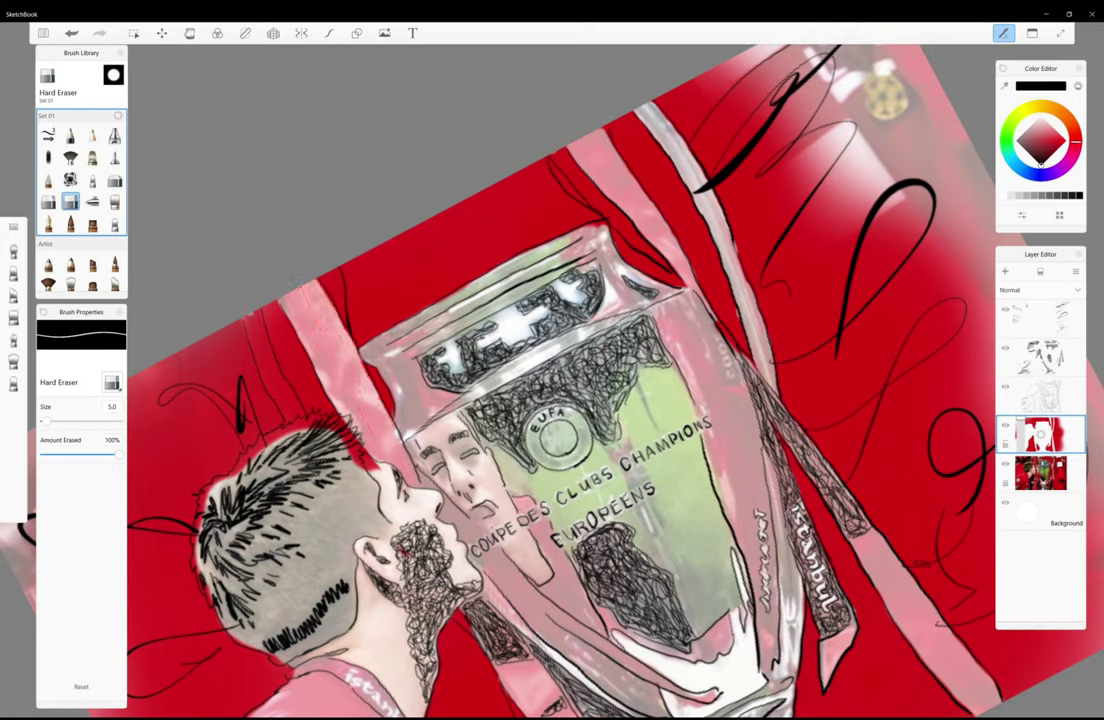
pyautogui.moveTo(228, 300); pyautogui.dragTo(260, 370)
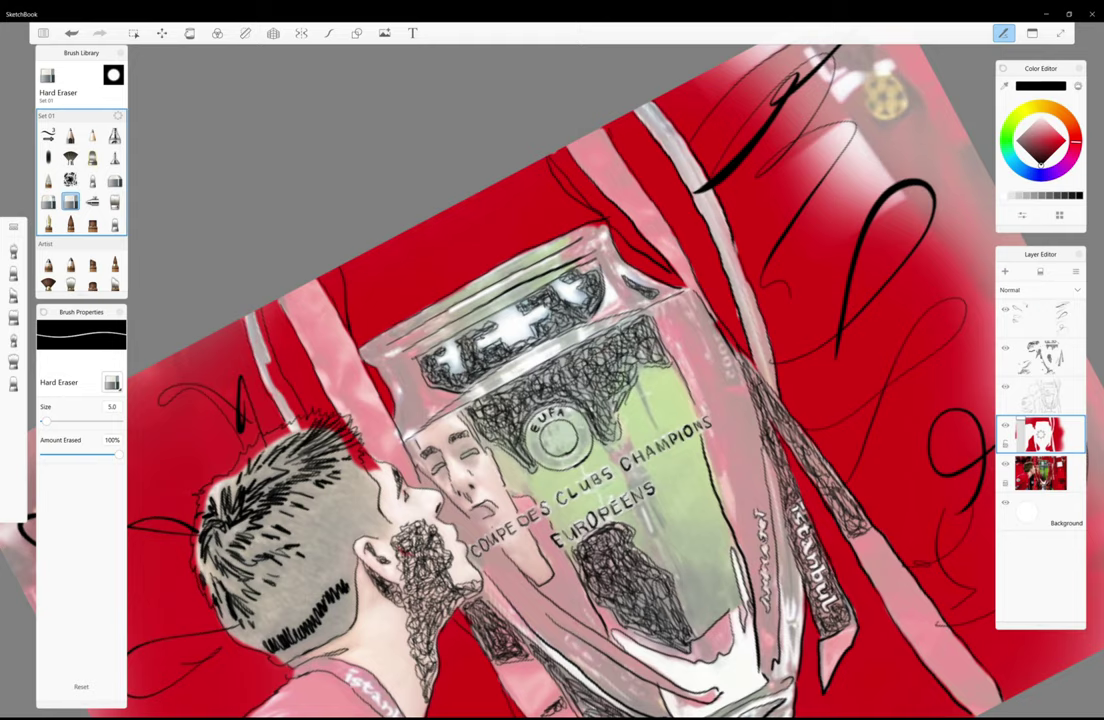
pyautogui.moveTo(224, 270); pyautogui.dragTo(264, 370)
pyautogui.moveTo(234, 298); pyautogui.dragTo(266, 362)
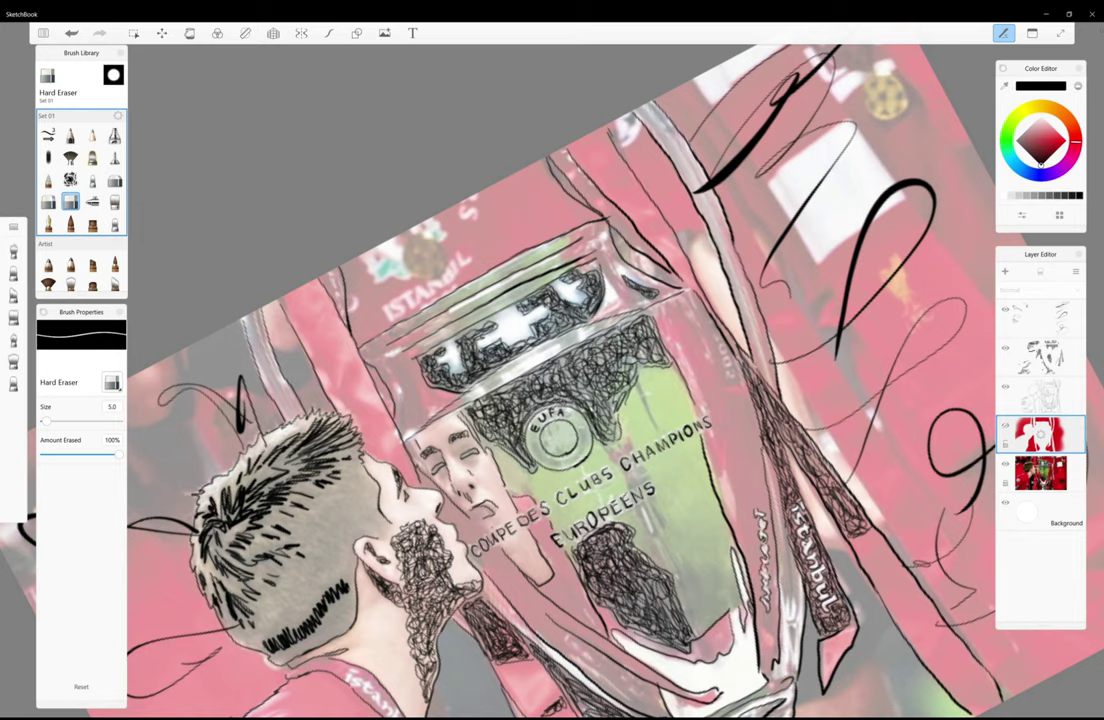
# - Compare the photo and red layers by switching between them and hiding the red layer
pyautogui.click(1040, 473)
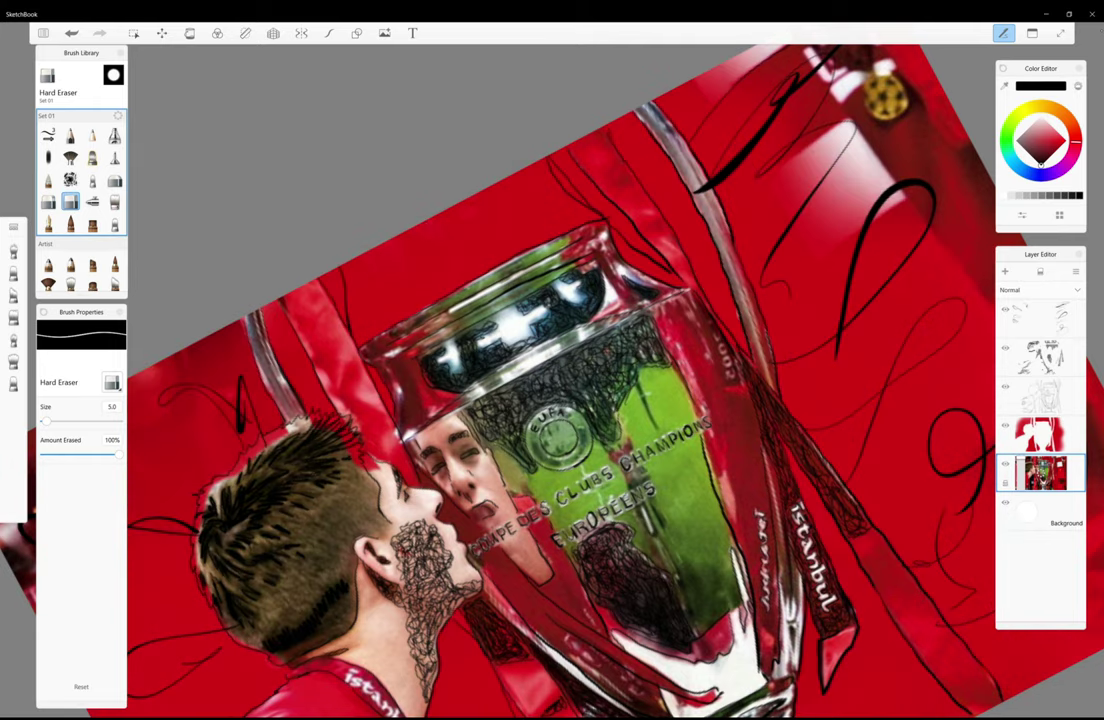
pyautogui.click(1041, 434)
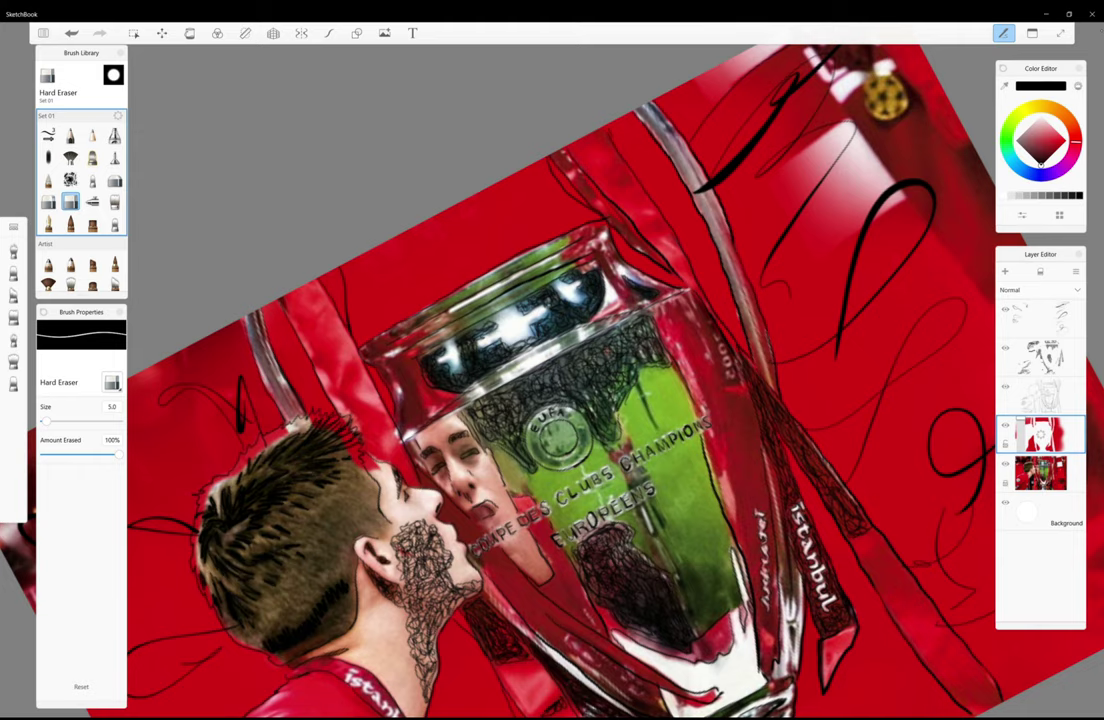
pyautogui.click(1005, 425)
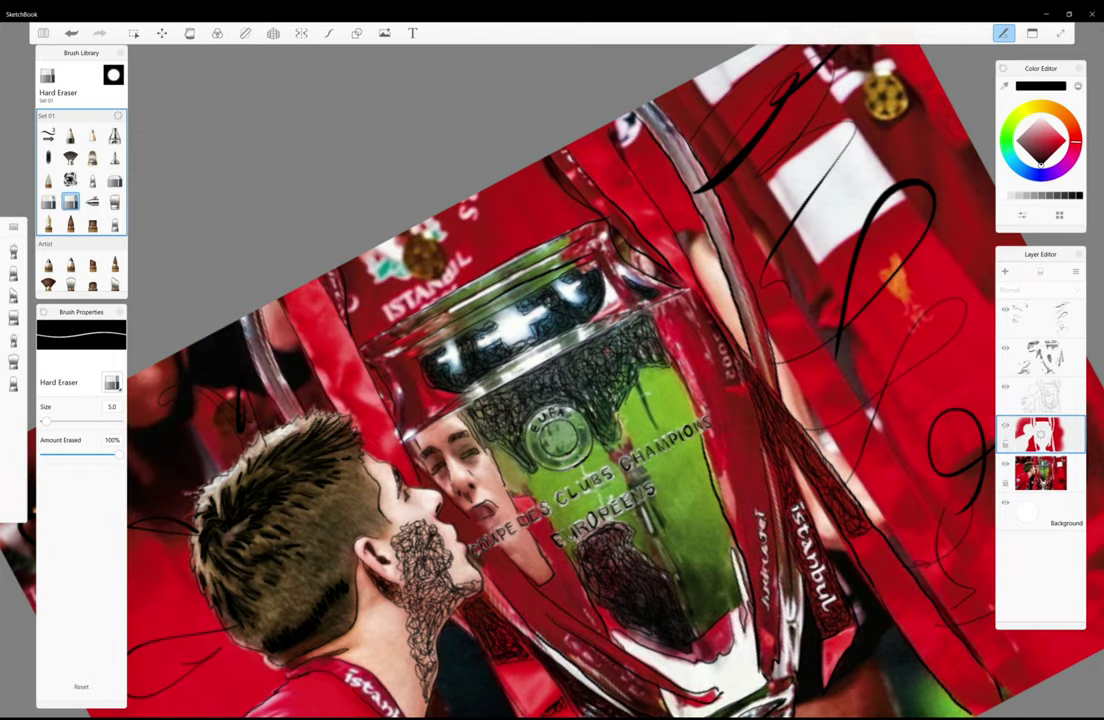
pyautogui.click(1040, 472)
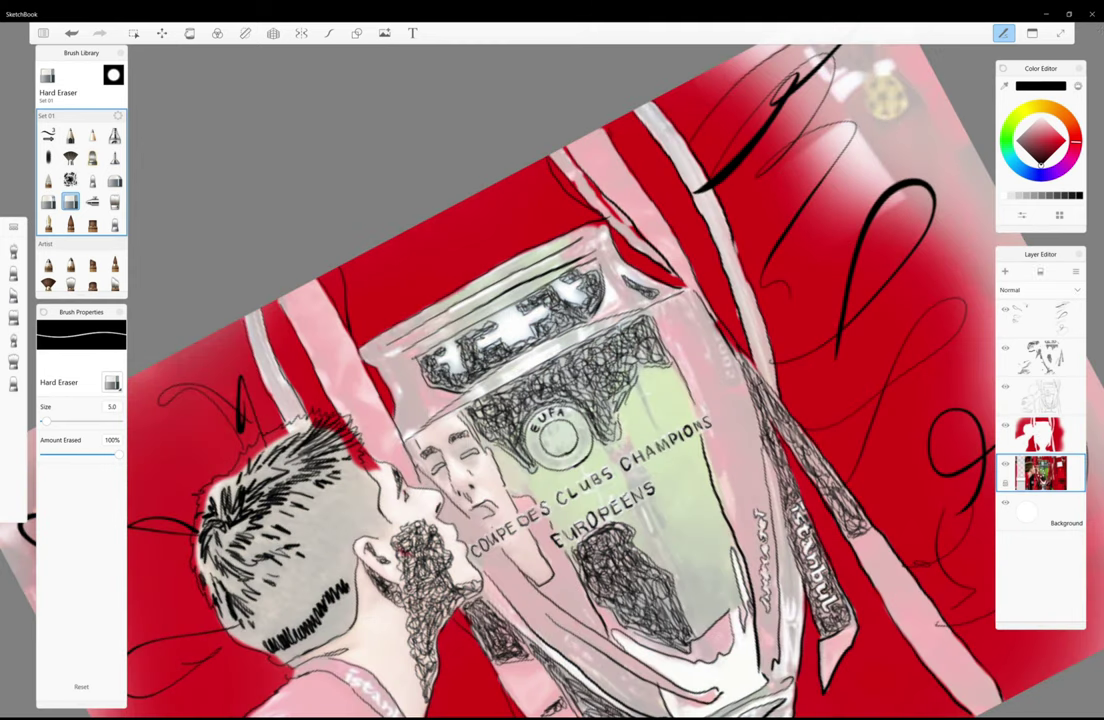
pyautogui.click(1040, 434)
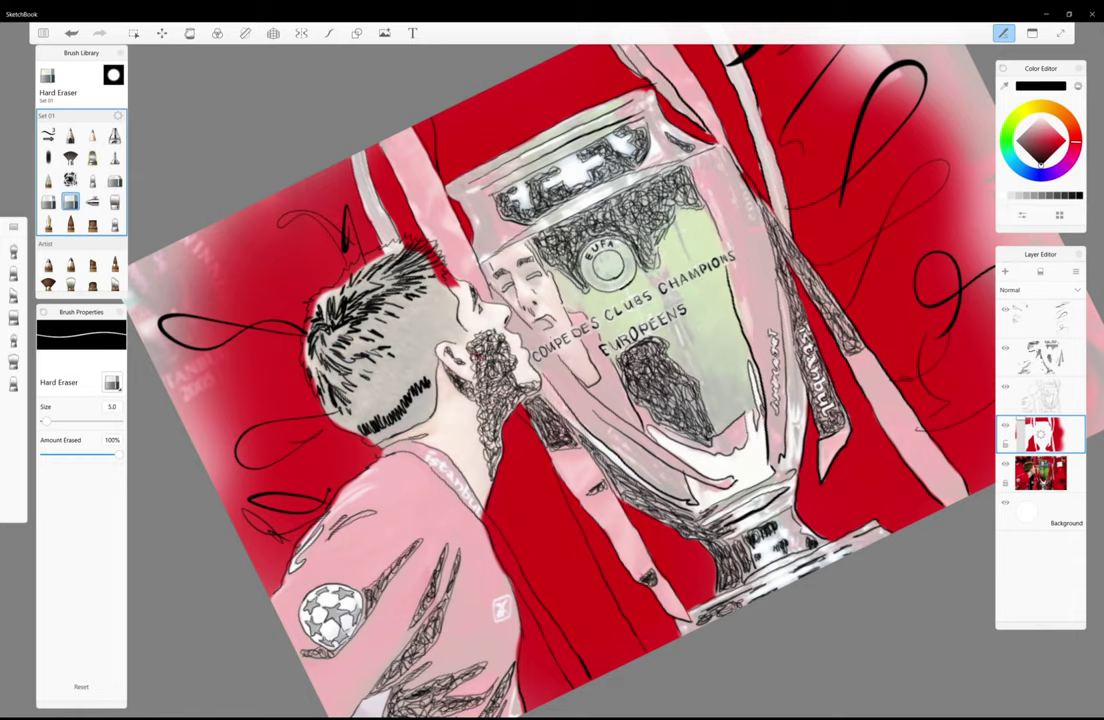
# - Show the photo at full strength and erase red over the neck and shirt sleeve
pyautogui.moveTo(1040, 432); pyautogui.dragTo(1075, 432)
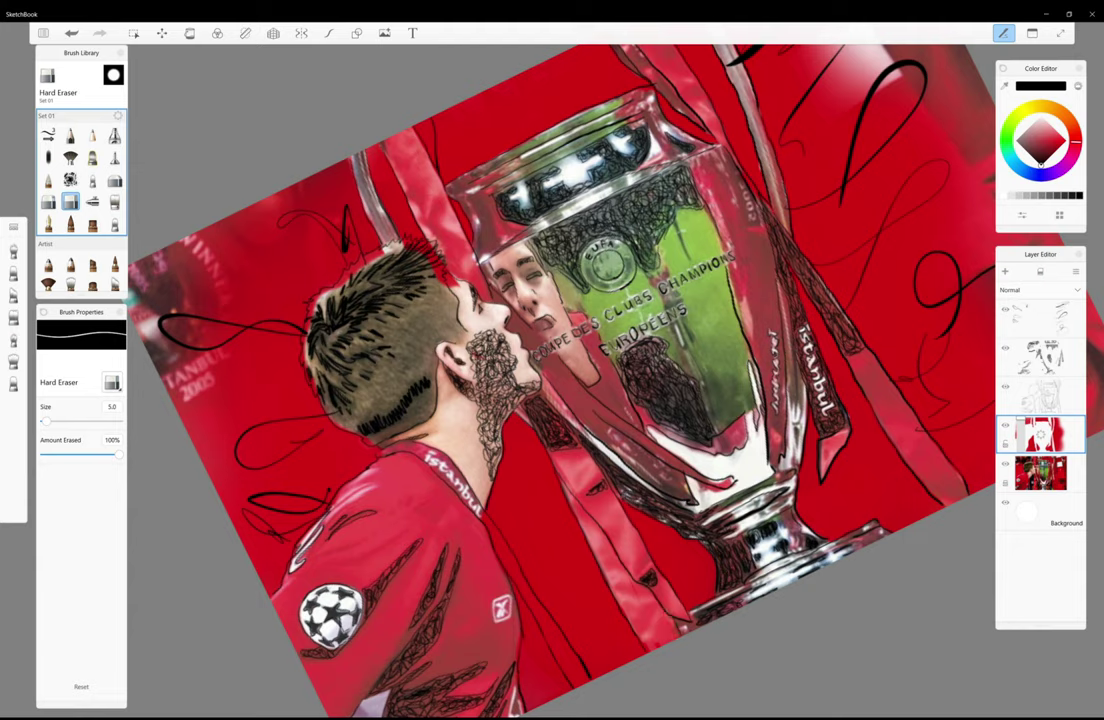
pyautogui.moveTo(414, 445); pyautogui.dragTo(452, 515)
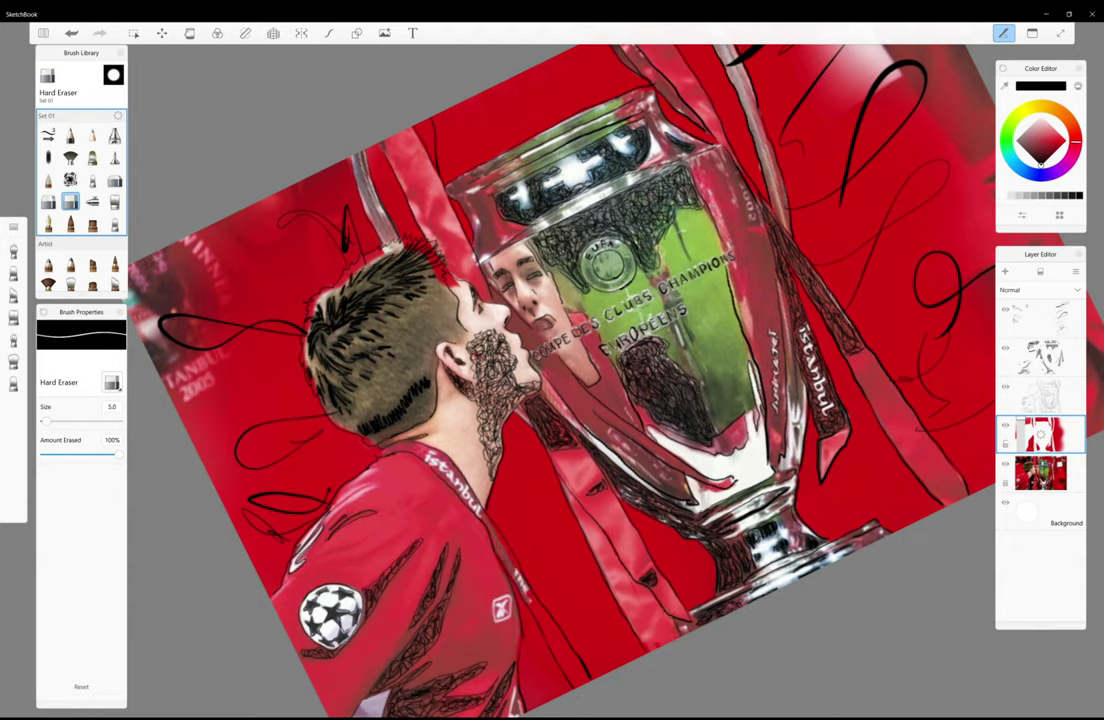
pyautogui.moveTo(520, 578); pyautogui.dragTo(568, 660)
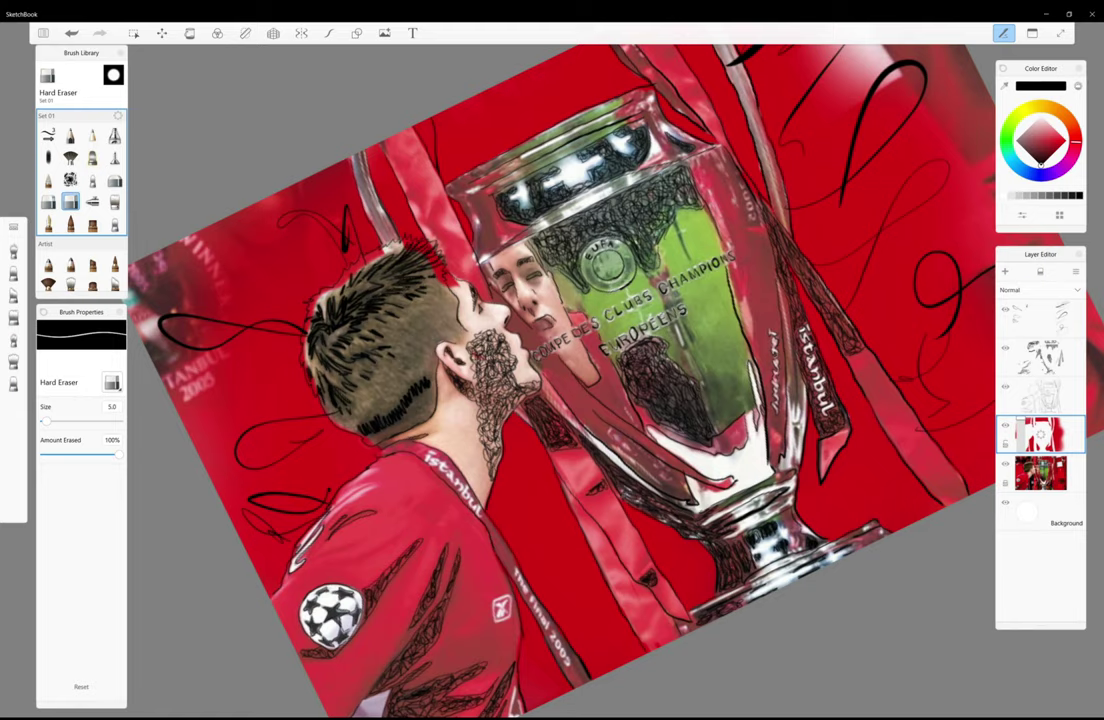
# - Erase the red fringe along the left and top edges of the player's hair
pyautogui.moveTo(375, 246); pyautogui.dragTo(396, 230)
pyautogui.scroll(3, 500, 350)
pyautogui.moveTo(276, 255)
pyautogui.mouseDown()
pyautogui.moveTo(265, 328)
pyautogui.moveTo(278, 364)
pyautogui.moveTo(353, 447)
pyautogui.moveTo(394, 473)
pyautogui.mouseUp()
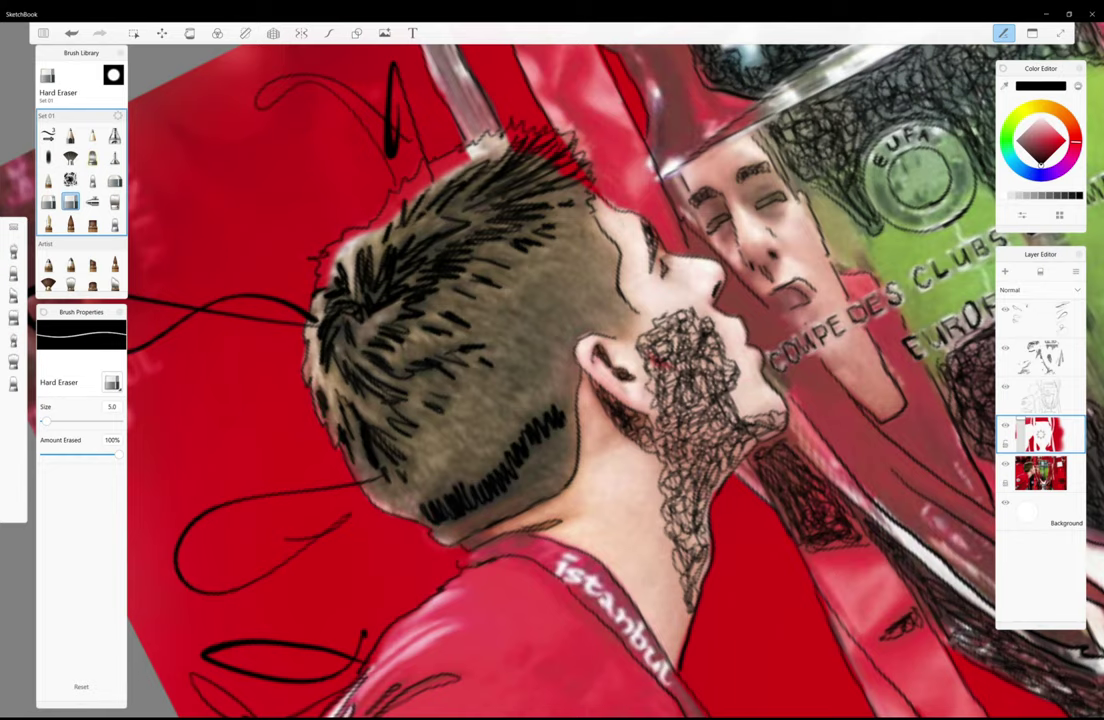
pyautogui.scroll(3, 552, 380)
pyautogui.scroll(2, 552, 380)
pyautogui.moveTo(374, 402)
pyautogui.mouseDown()
pyautogui.moveTo(371, 367)
pyautogui.moveTo(415, 272)
pyautogui.mouseUp()
pyautogui.moveTo(484, 322); pyautogui.dragTo(500, 293)
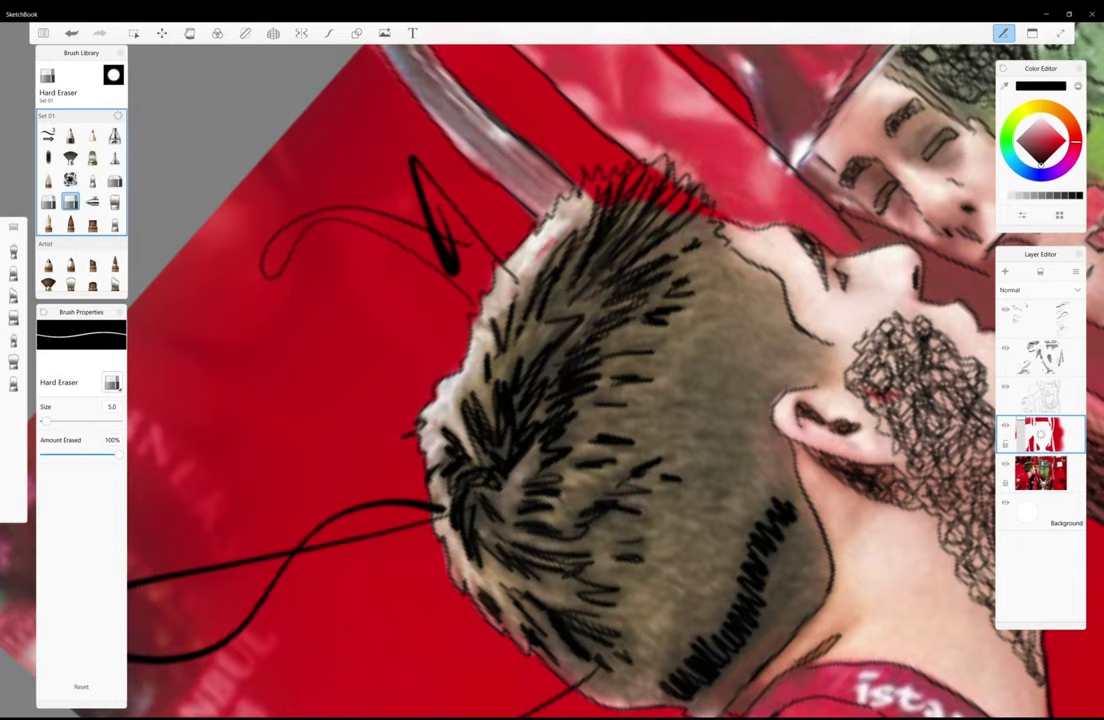
pyautogui.moveTo(545, 232); pyautogui.dragTo(508, 268)
pyautogui.moveTo(537, 165)
pyautogui.mouseDown()
pyautogui.moveTo(560, 150)
pyautogui.moveTo(590, 180)
pyautogui.moveTo(640, 190)
pyautogui.mouseUp()
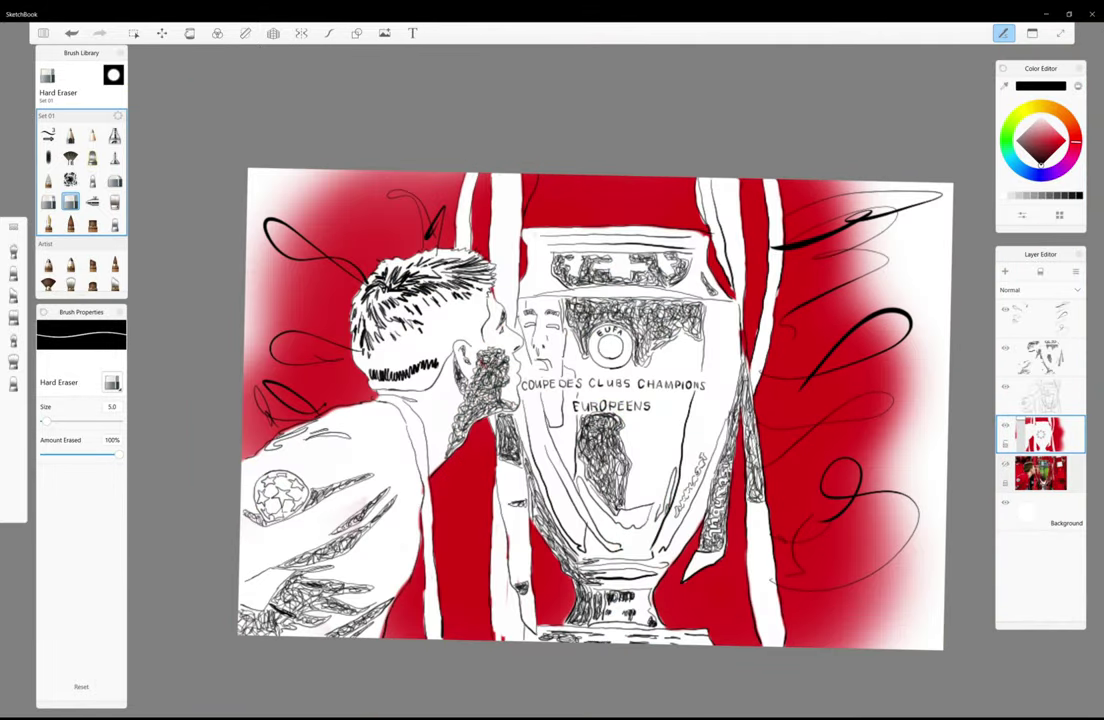
# - Tidy two red stripe edges, then ink a small black felt-pen mark below the chin
pyautogui.moveTo(434, 552); pyautogui.dragTo(439, 462)
pyautogui.moveTo(492, 641); pyautogui.dragTo(493, 624)
pyautogui.click(1040, 395)
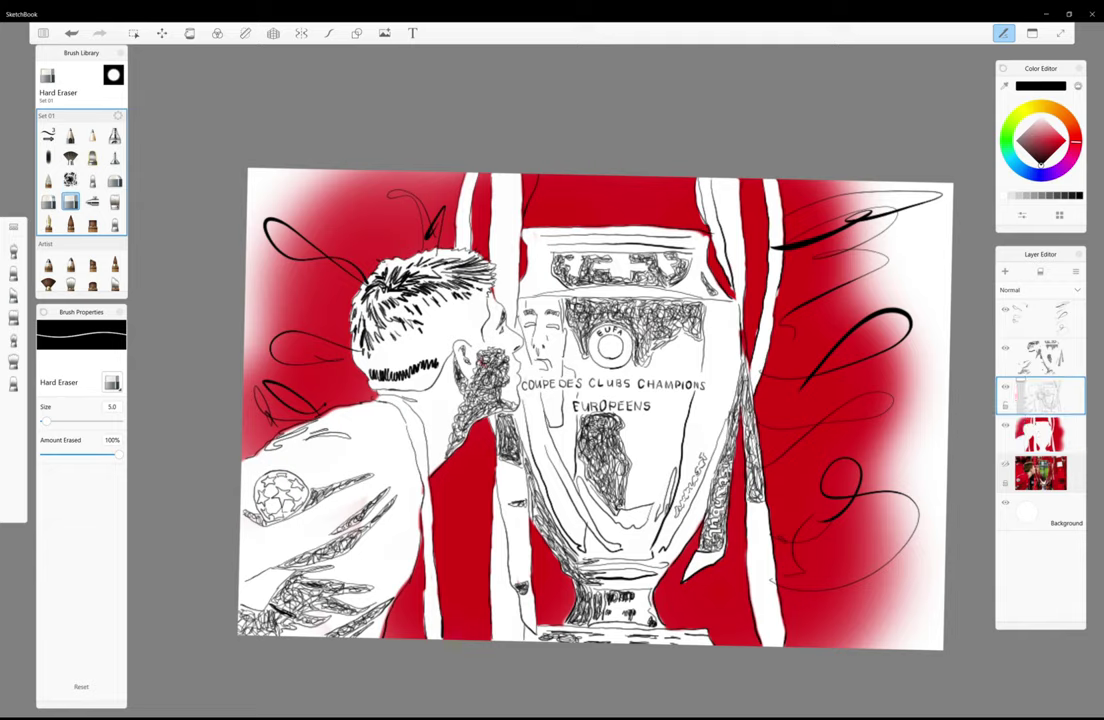
pyautogui.click(114, 157)
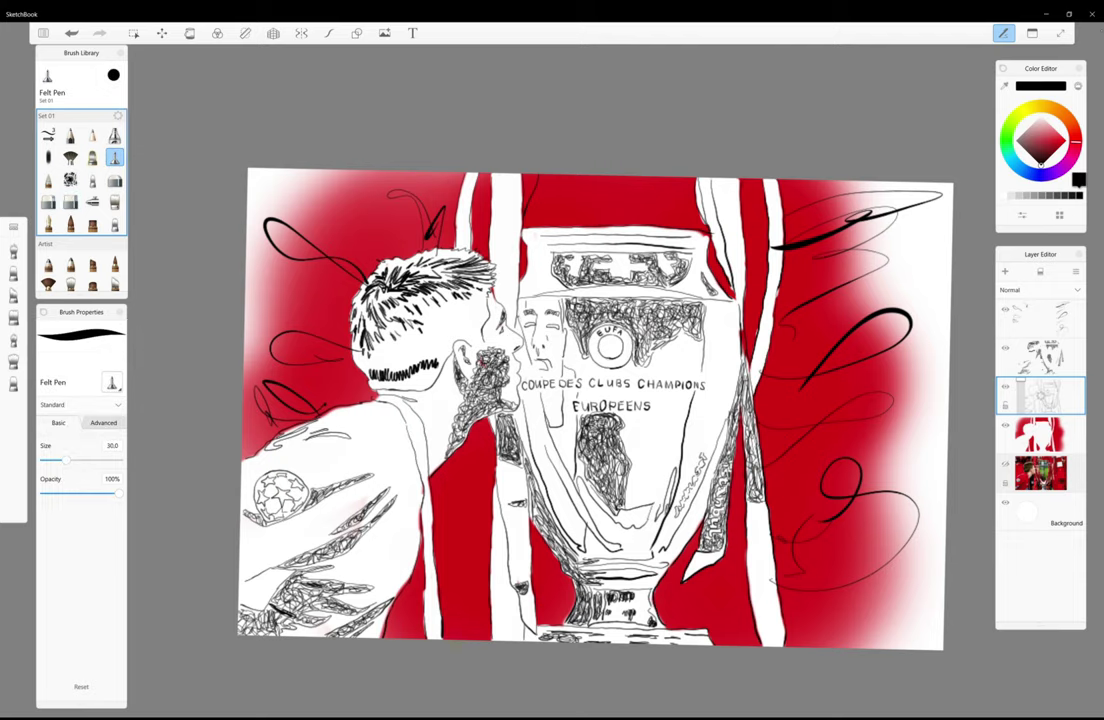
pyautogui.moveTo(596, 408); pyautogui.dragTo(640, 380)
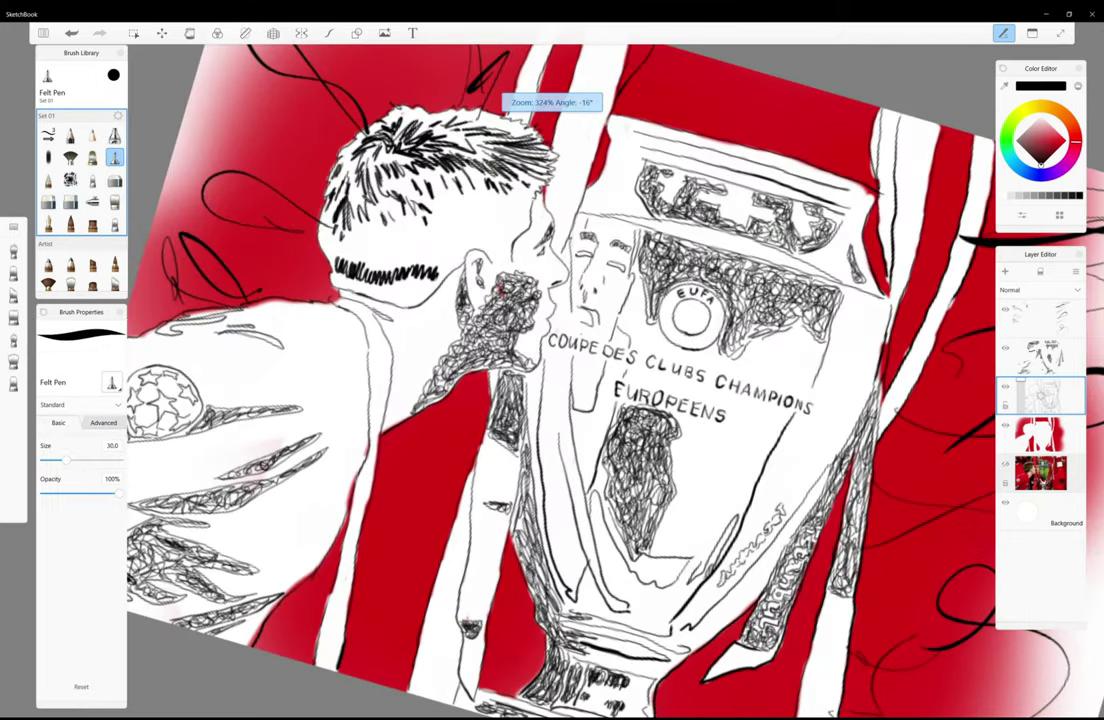
pyautogui.moveTo(447, 484); pyautogui.dragTo(481, 405)
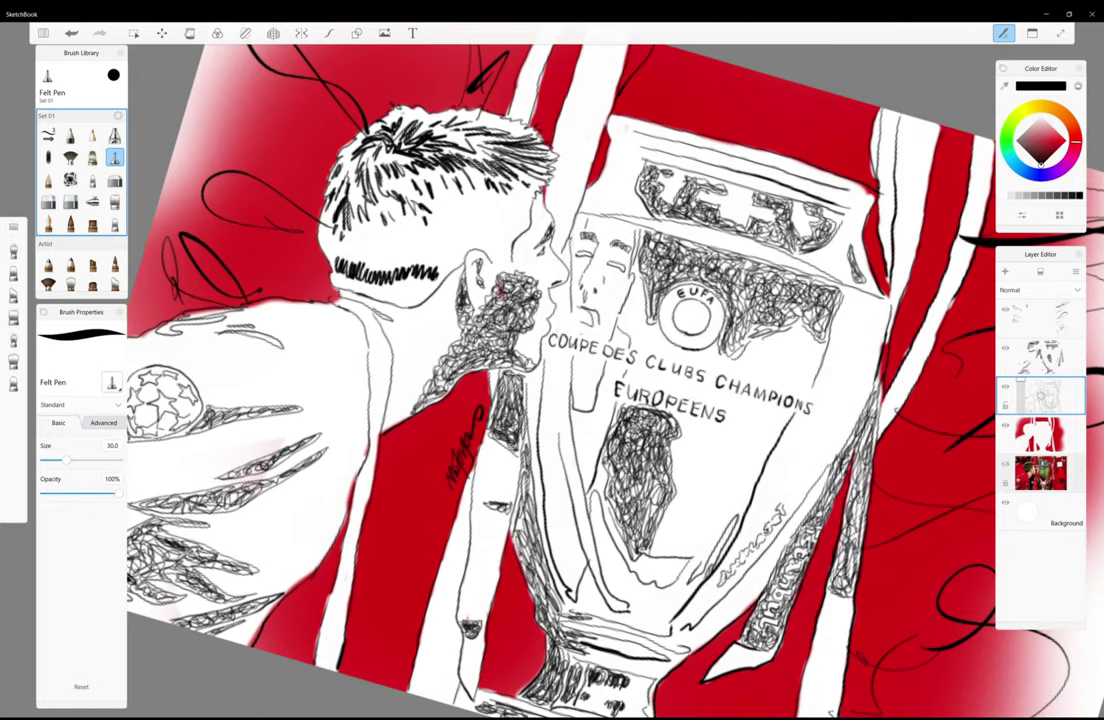
pyautogui.moveTo(596, 390); pyautogui.dragTo(600, 390)
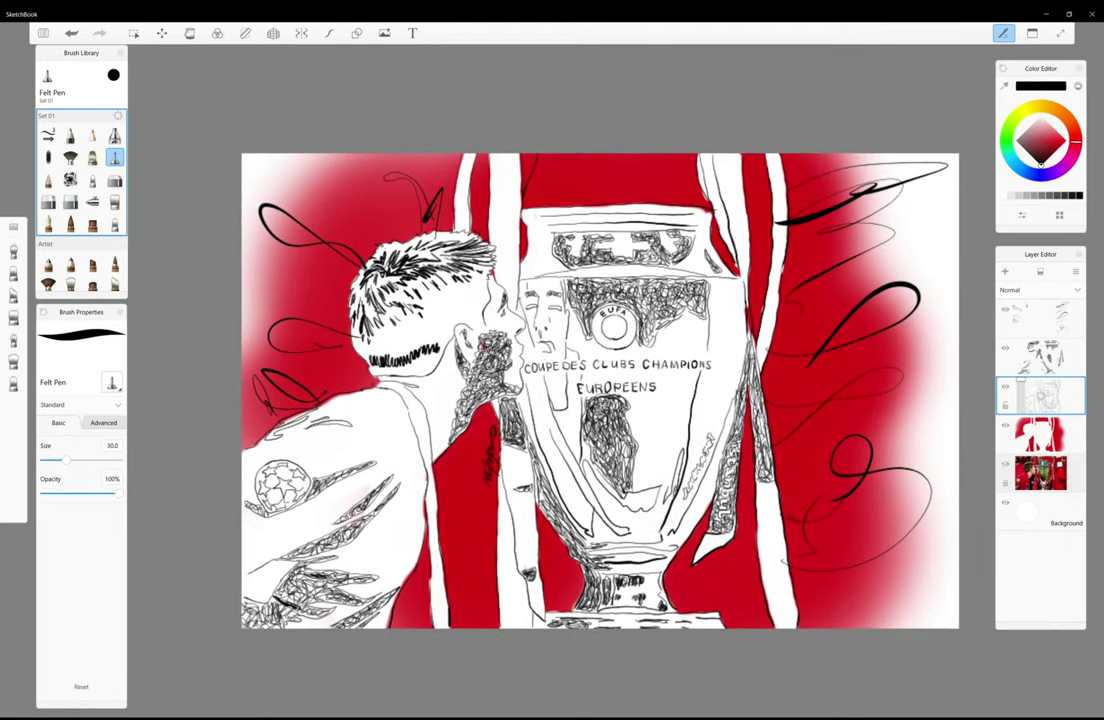
# - Select the second line-art layer with the Felt Pen, after briefly choosing the red layer's eraser
pyautogui.click(1040, 434)
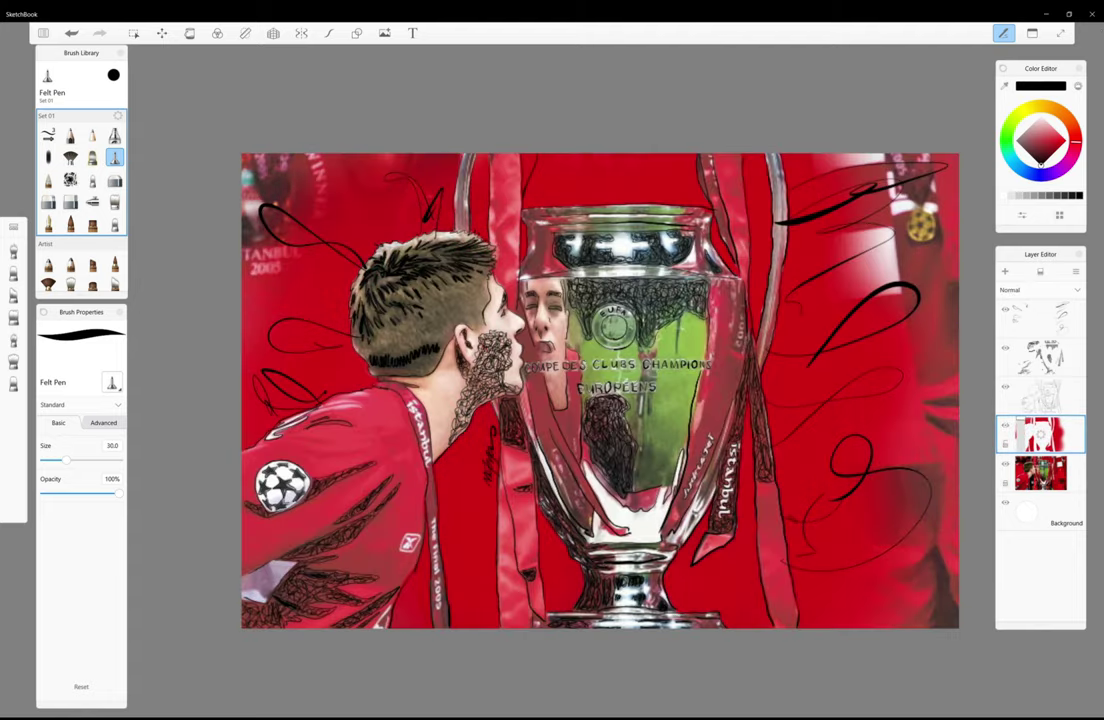
pyautogui.click(70, 201)
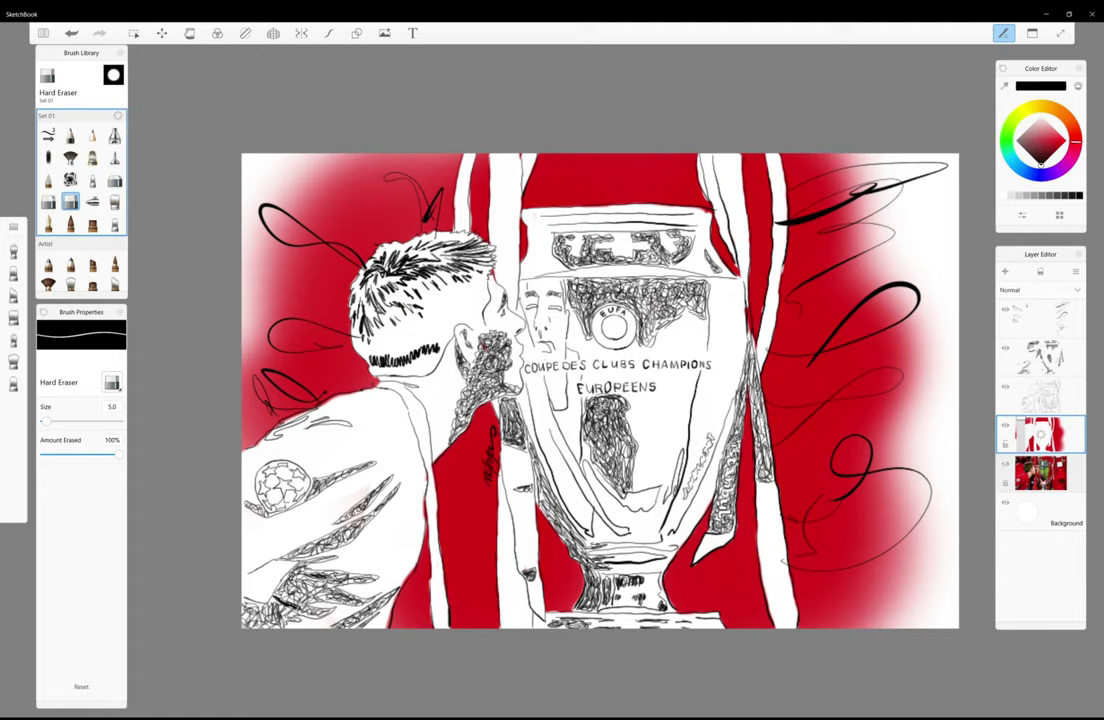
pyautogui.click(1040, 355)
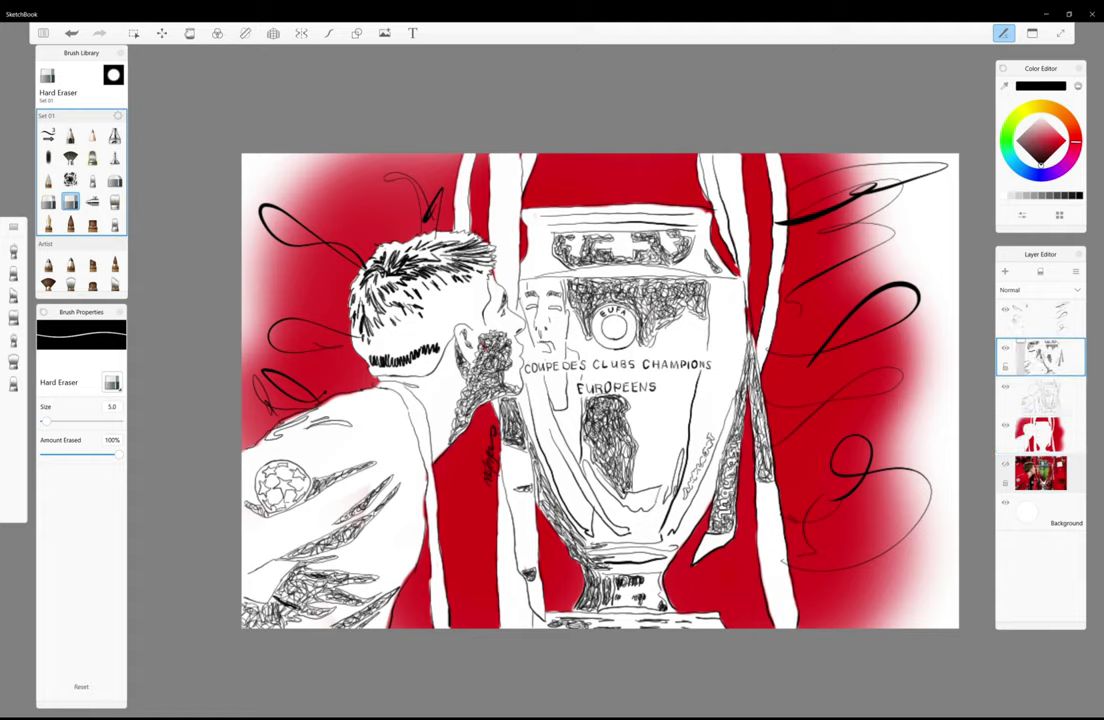
pyautogui.click(114, 157)
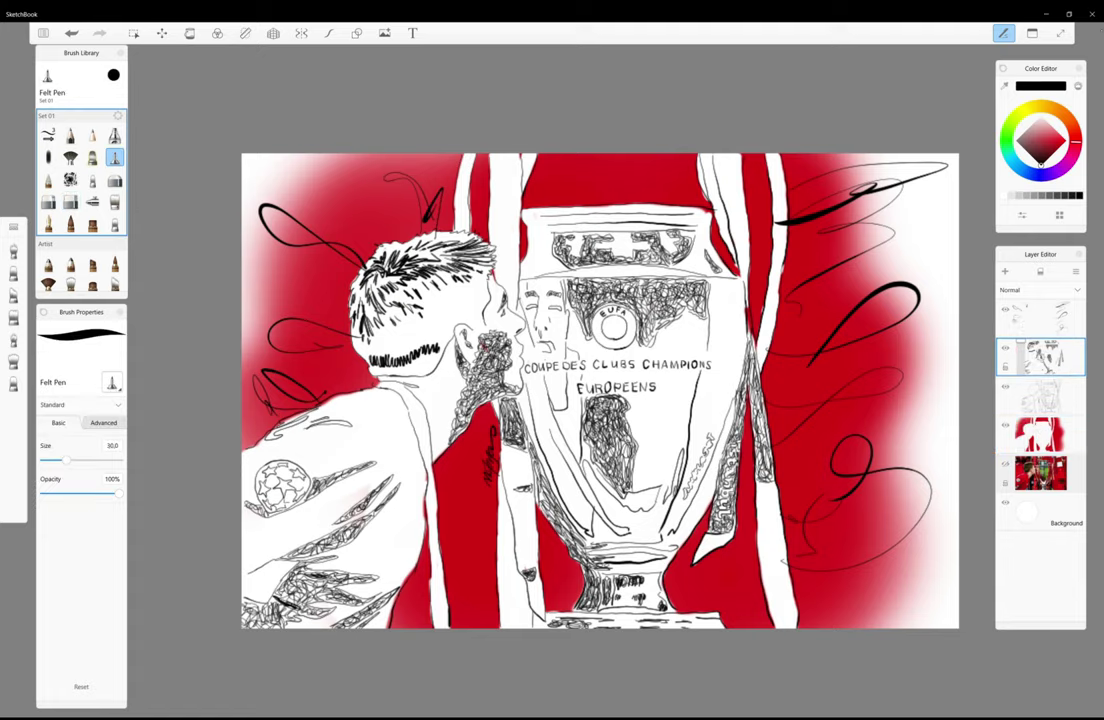
# - Hatch black strokes at the chin and beard and along the trophy's right edge
pyautogui.moveTo(507, 376)
pyautogui.mouseDown()
pyautogui.moveTo(530, 418)
pyautogui.moveTo(505, 397)
pyautogui.moveTo(536, 422)
pyautogui.mouseUp()
pyautogui.moveTo(760, 425); pyautogui.dragTo(767, 468)
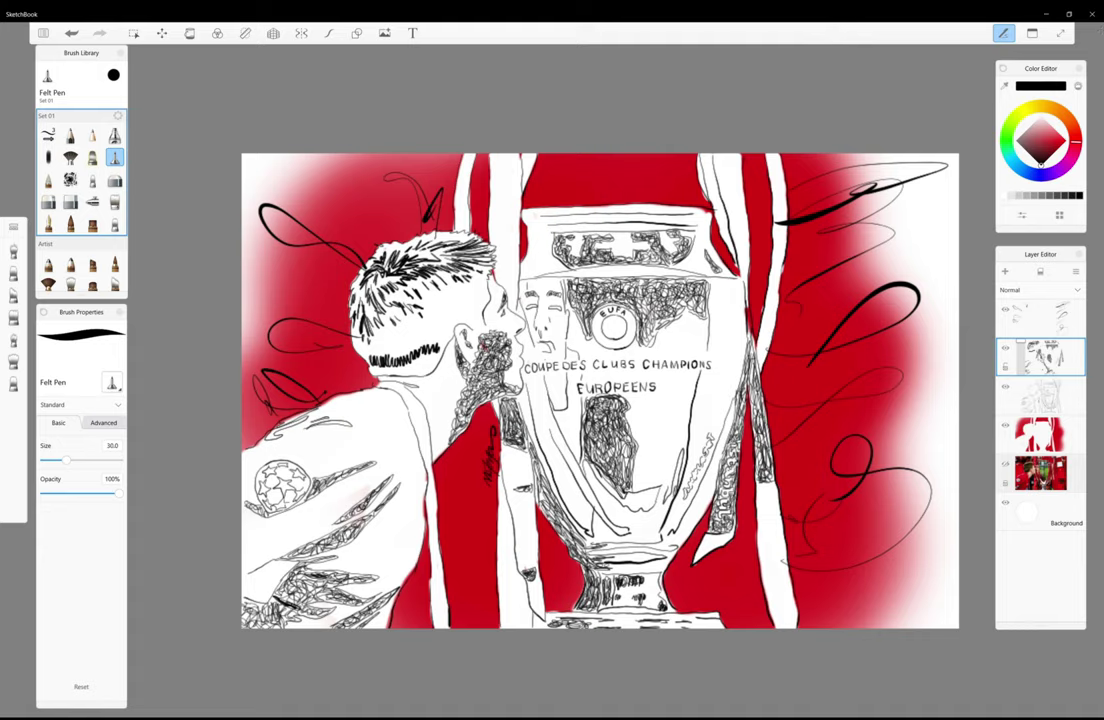
pyautogui.click(1040, 435)
pyautogui.press('e')
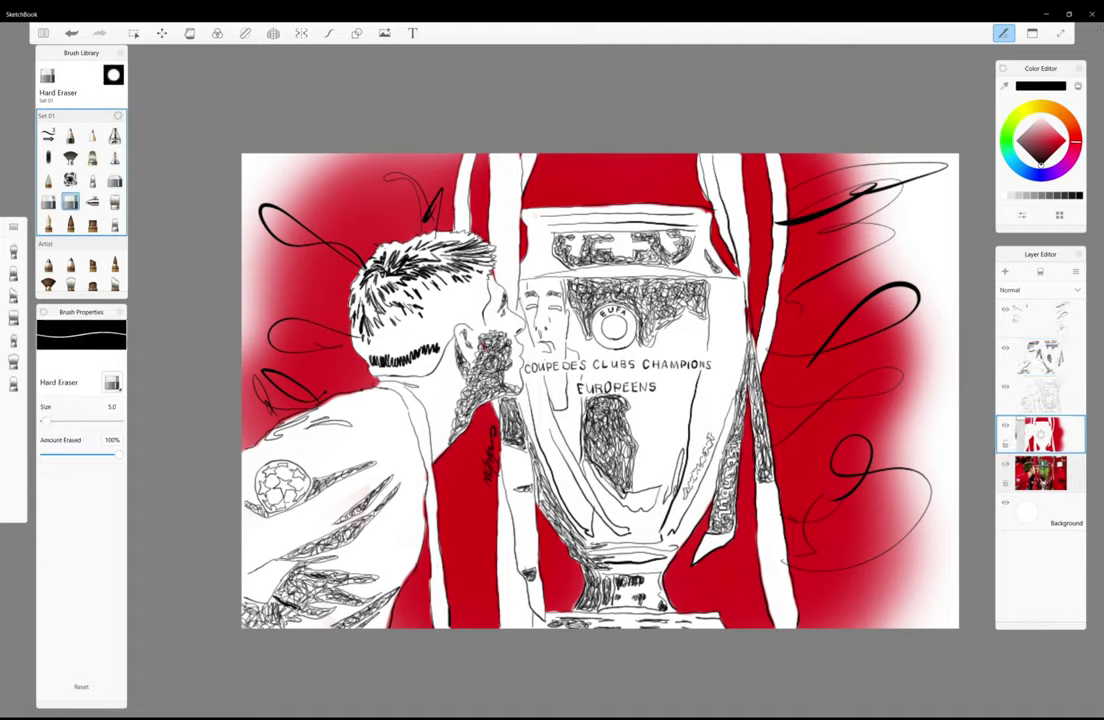